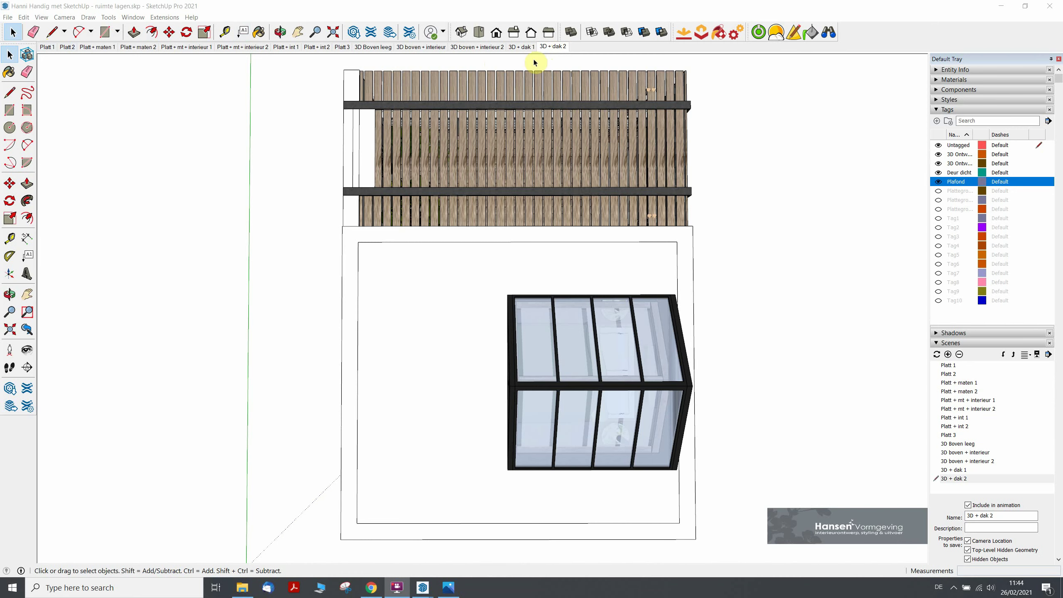
Preview the saved scenes in turn, from Platt 1 through 3D + dak 2.
{"action": "left_click", "coordinate": [46, 47]}
{"action": "left_click", "coordinate": [182, 47]}
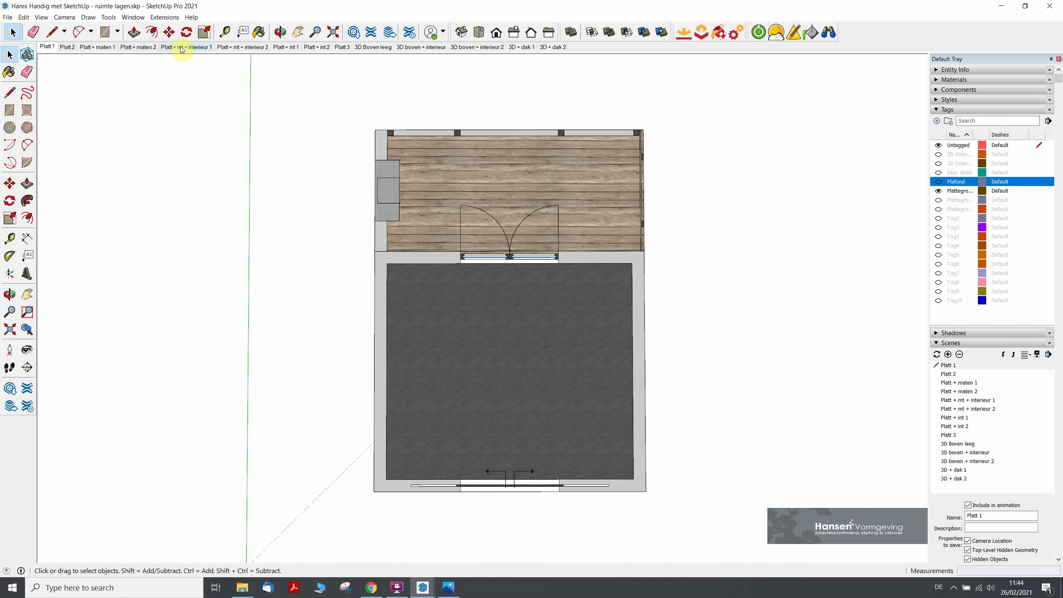
{"action": "left_click", "coordinate": [276, 49]}
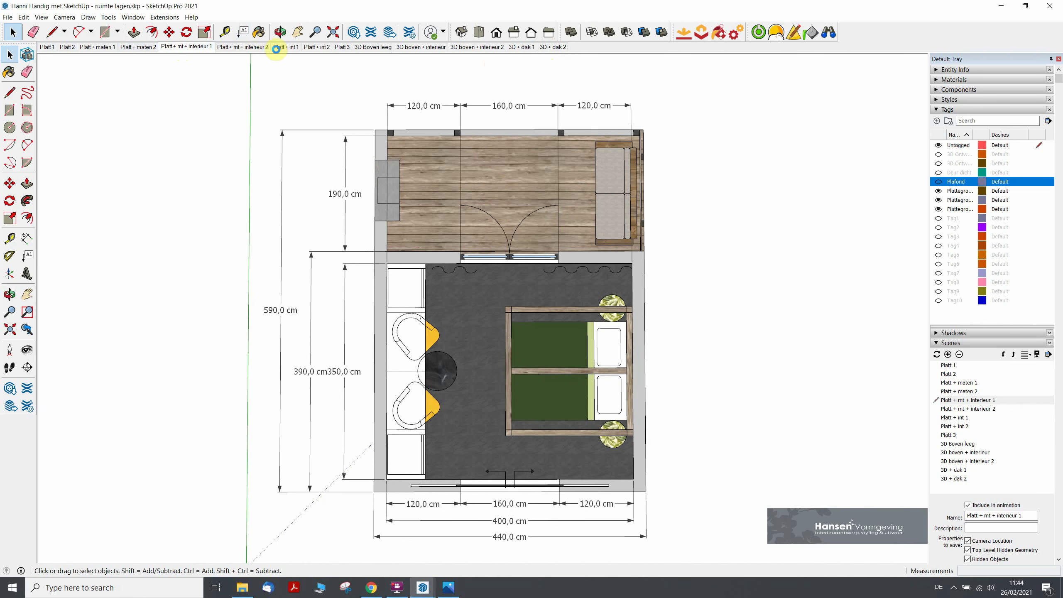
{"action": "left_click", "coordinate": [376, 49]}
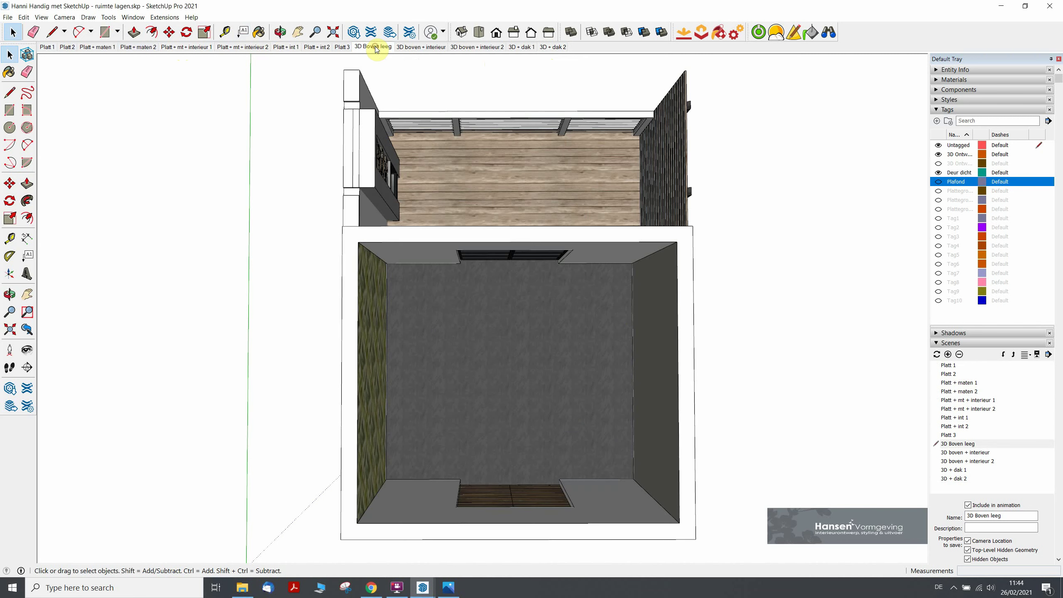
{"action": "left_click", "coordinate": [421, 47]}
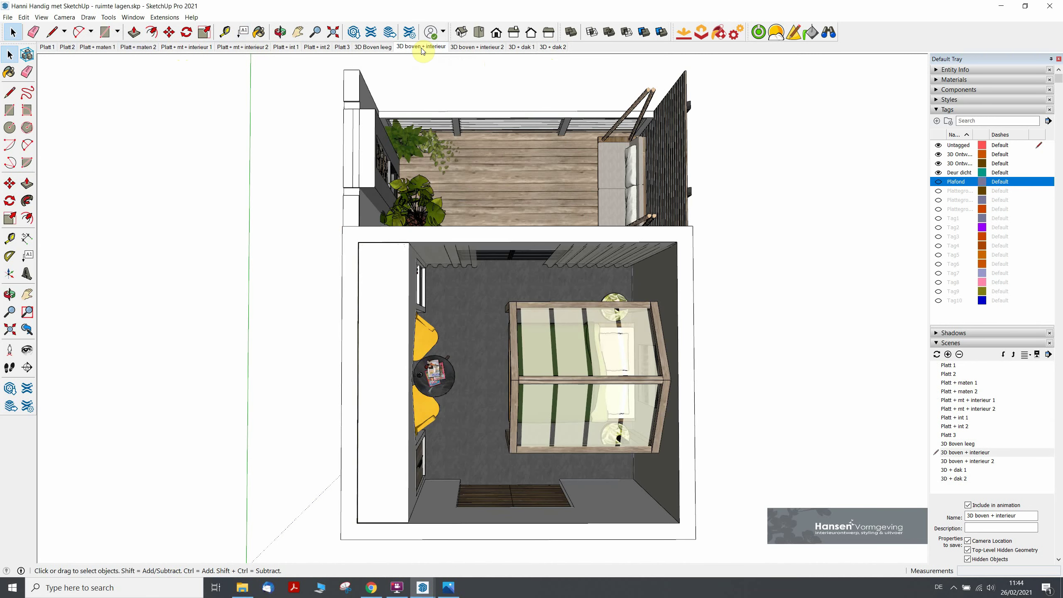
{"action": "left_click", "coordinate": [478, 47]}
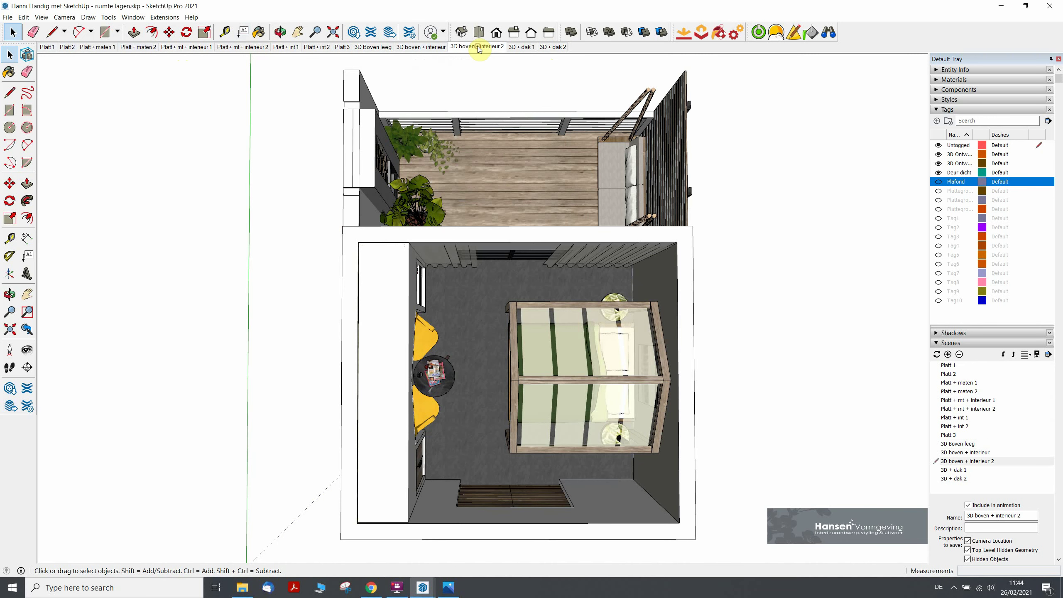
{"action": "left_click", "coordinate": [521, 47]}
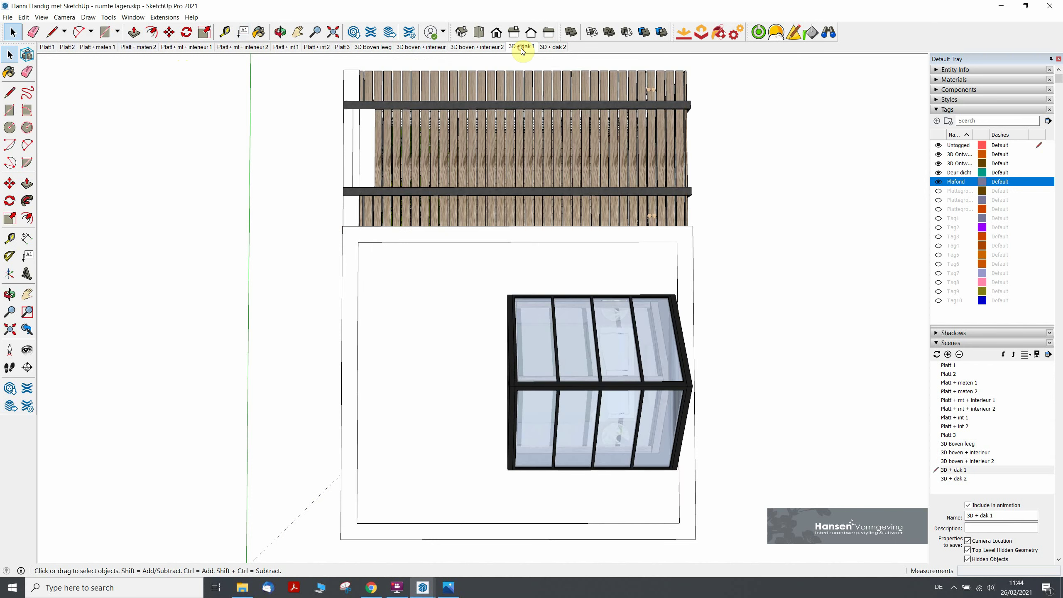
{"action": "left_click", "coordinate": [550, 47]}
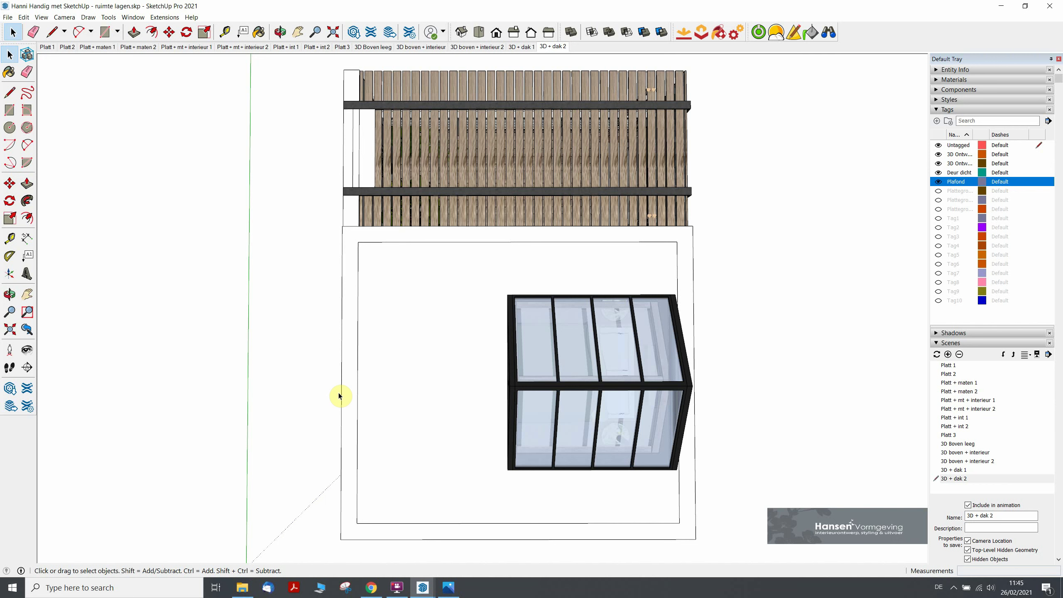
Orbit around the building to the pergola and wooden door sides, then return to 3D + dak 2.
{"action": "mouse_move", "coordinate": [379, 434]}
{"action": "middle_mouse_down"}
{"action": "mouse_move", "coordinate": [459, 296]}
{"action": "mouse_move", "coordinate": [474, 202]}
{"action": "mouse_move", "coordinate": [470, 375]}
{"action": "mouse_move", "coordinate": [479, 232]}
{"action": "middle_mouse_up"}
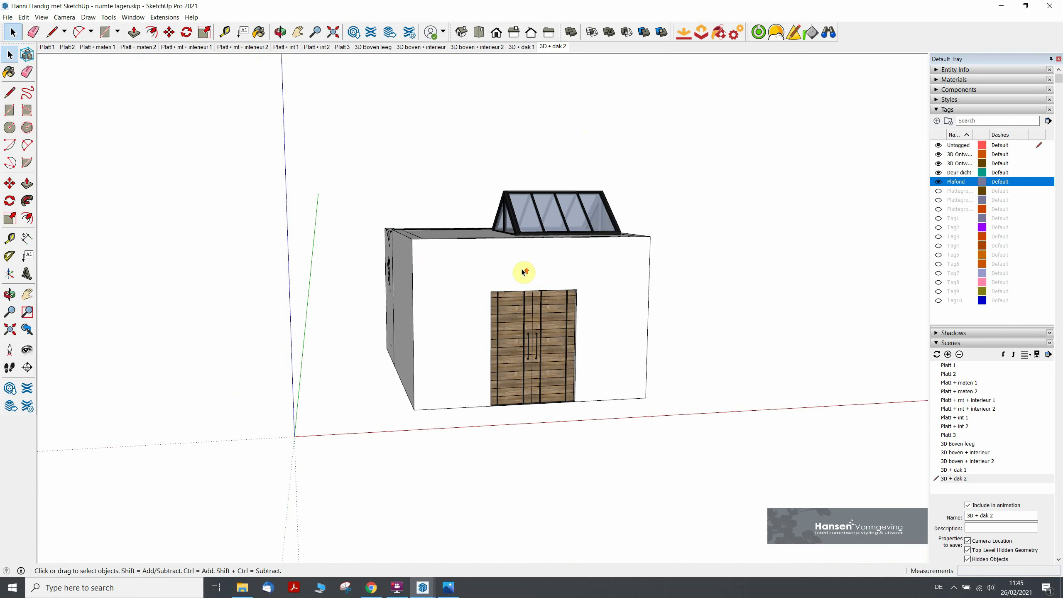
{"action": "scroll", "coordinate": [522, 272], "scroll_direction": "up", "scroll_amount": 3}
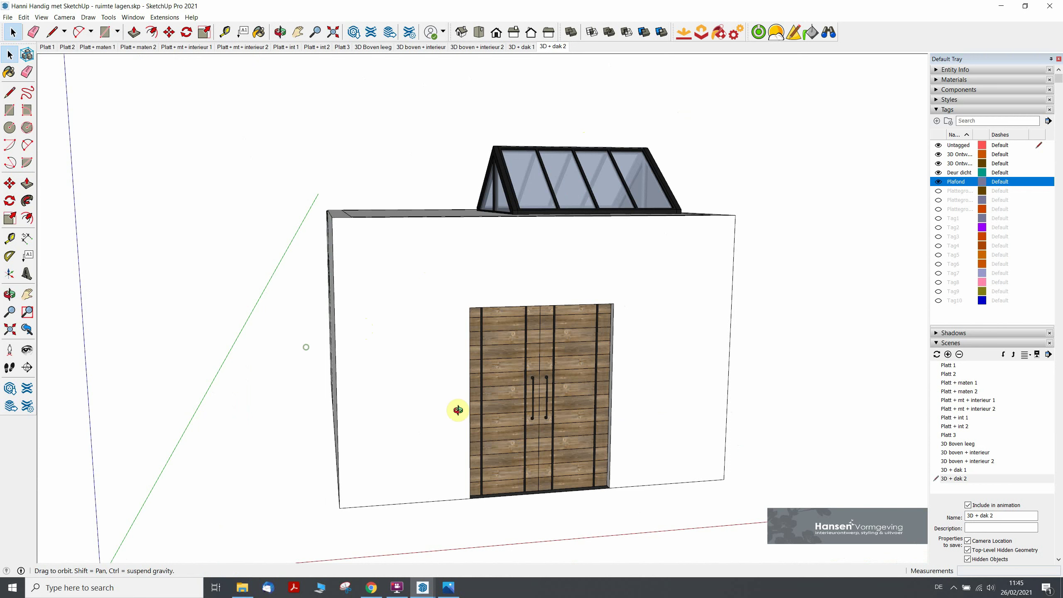
{"action": "mouse_move", "coordinate": [458, 408]}
{"action": "middle_mouse_down"}
{"action": "mouse_move", "coordinate": [752, 425]}
{"action": "mouse_move", "coordinate": [902, 413]}
{"action": "mouse_move", "coordinate": [619, 397]}
{"action": "mouse_move", "coordinate": [786, 375]}
{"action": "middle_mouse_up"}
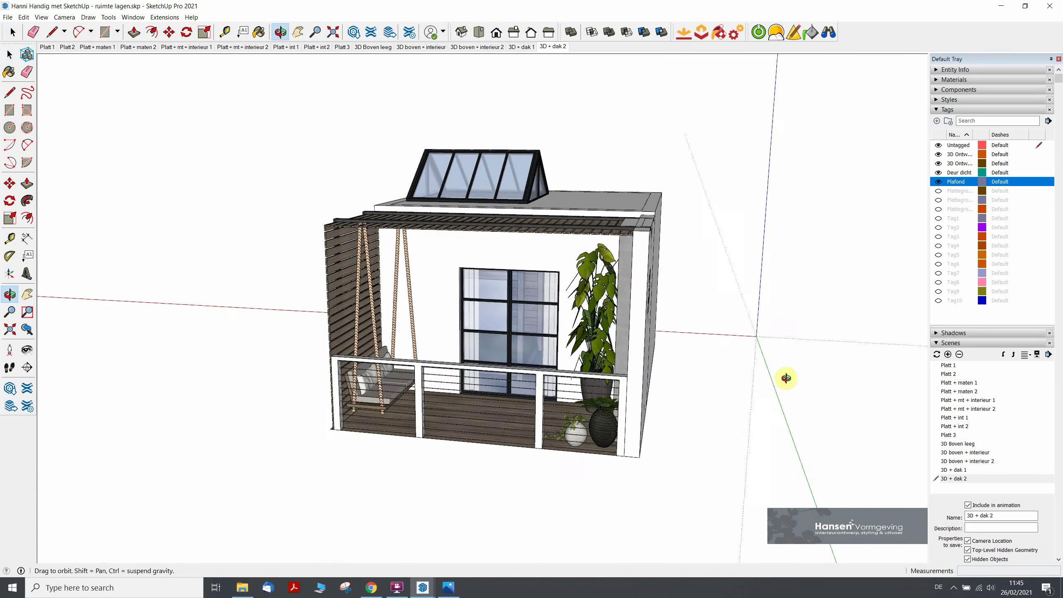
{"action": "middle_click_drag", "start_coordinate": [720, 373], "coordinate": [463, 375]}
{"action": "mouse_move", "coordinate": [229, 386]}
{"action": "middle_mouse_down"}
{"action": "mouse_move", "coordinate": [205, 426]}
{"action": "mouse_move", "coordinate": [380, 422]}
{"action": "mouse_move", "coordinate": [335, 417]}
{"action": "mouse_move", "coordinate": [404, 388]}
{"action": "mouse_move", "coordinate": [393, 377]}
{"action": "middle_mouse_up"}
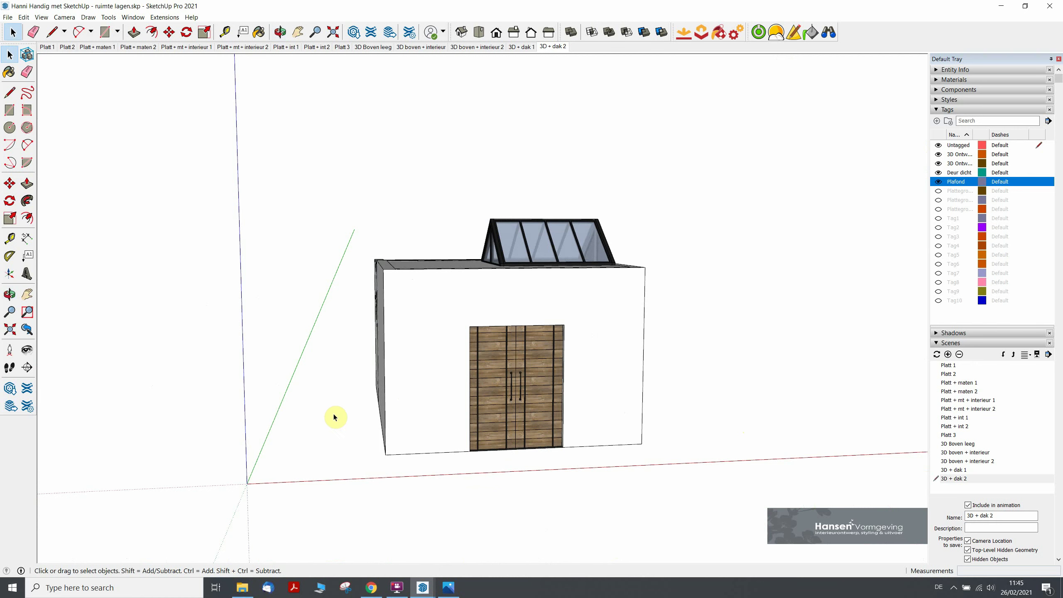
{"action": "scroll", "coordinate": [418, 371], "scroll_direction": "up", "scroll_amount": 2}
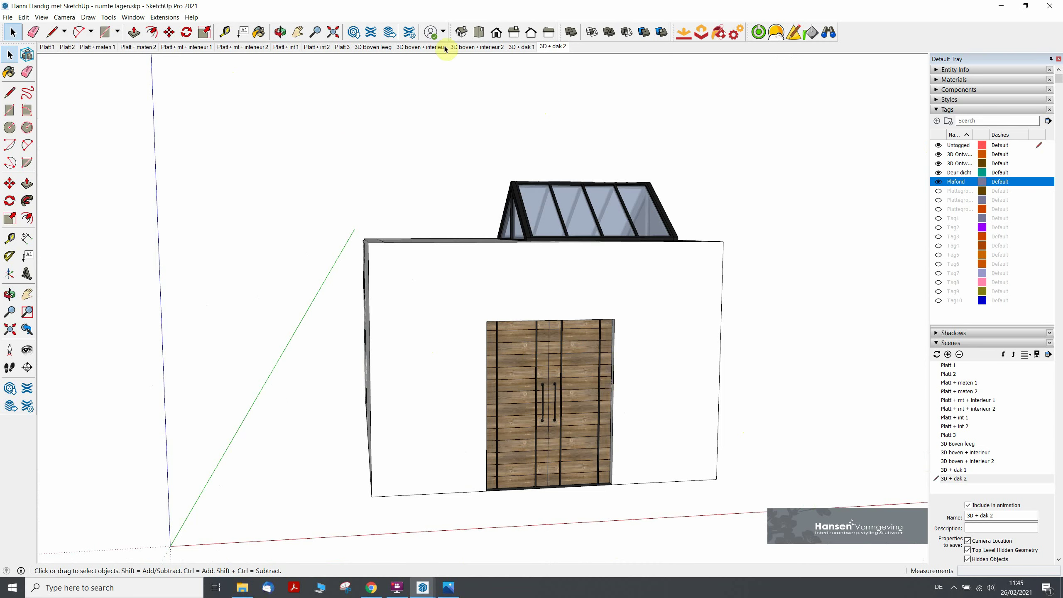
{"action": "left_click", "coordinate": [553, 47]}
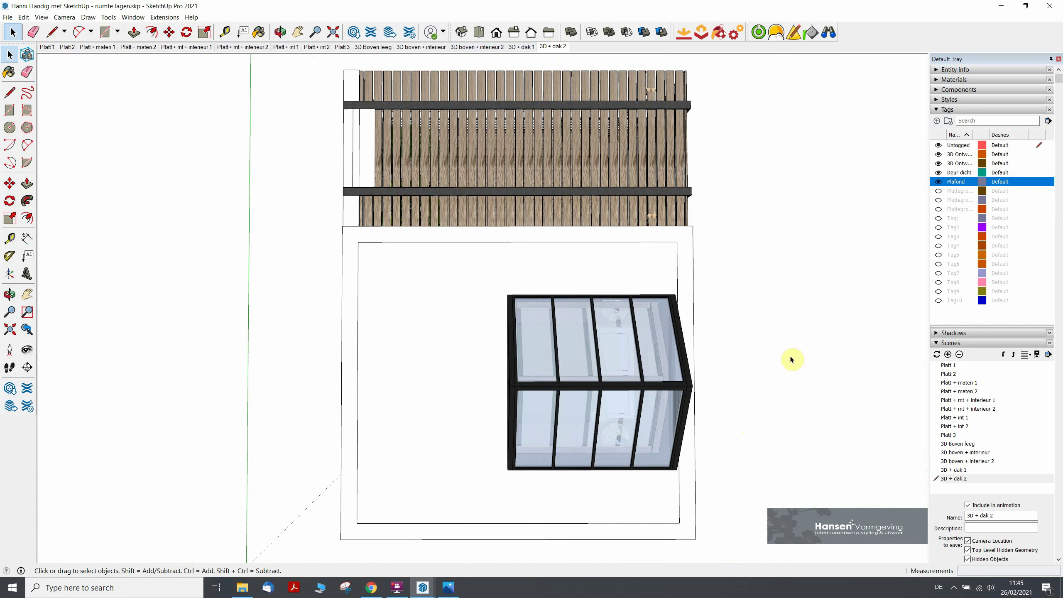
Show the Shaded with textures style's background settings in the Styles panel.
{"action": "left_click", "coordinate": [936, 100]}
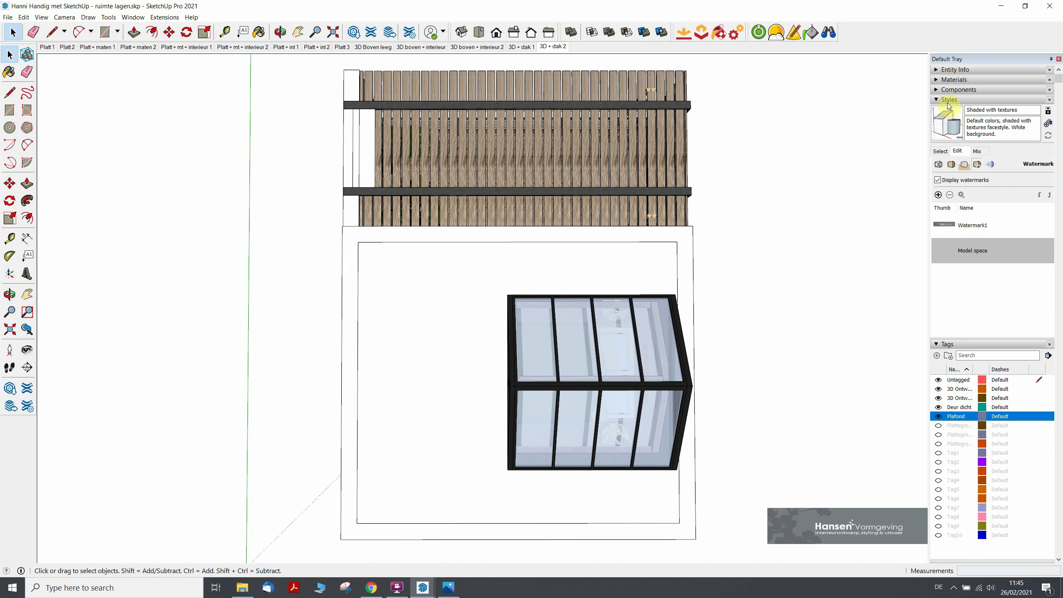
{"action": "left_click", "coordinate": [135, 17]}
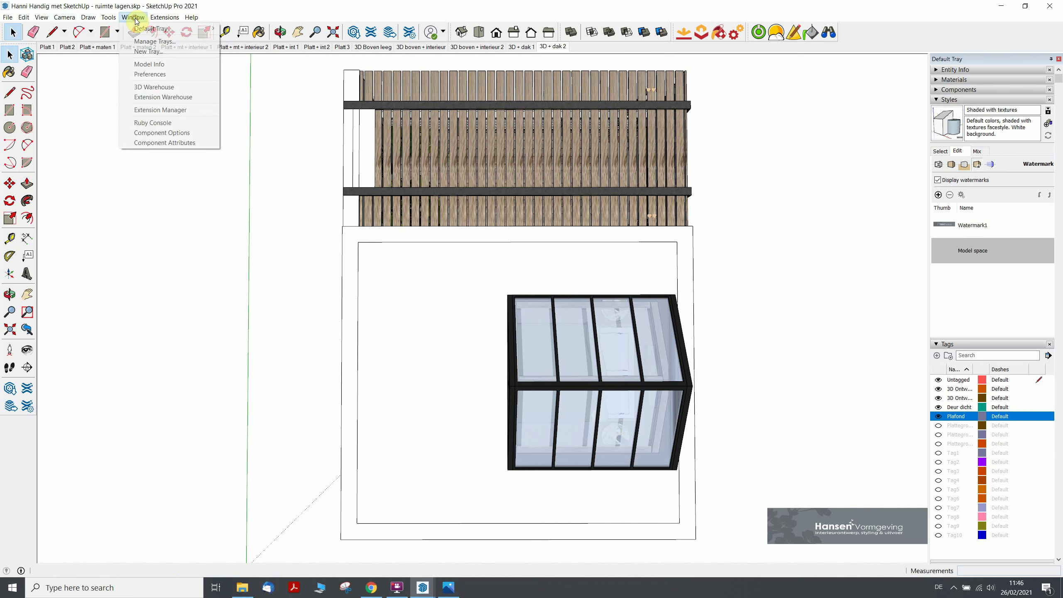
{"action": "mouse_move", "coordinate": [150, 28]}
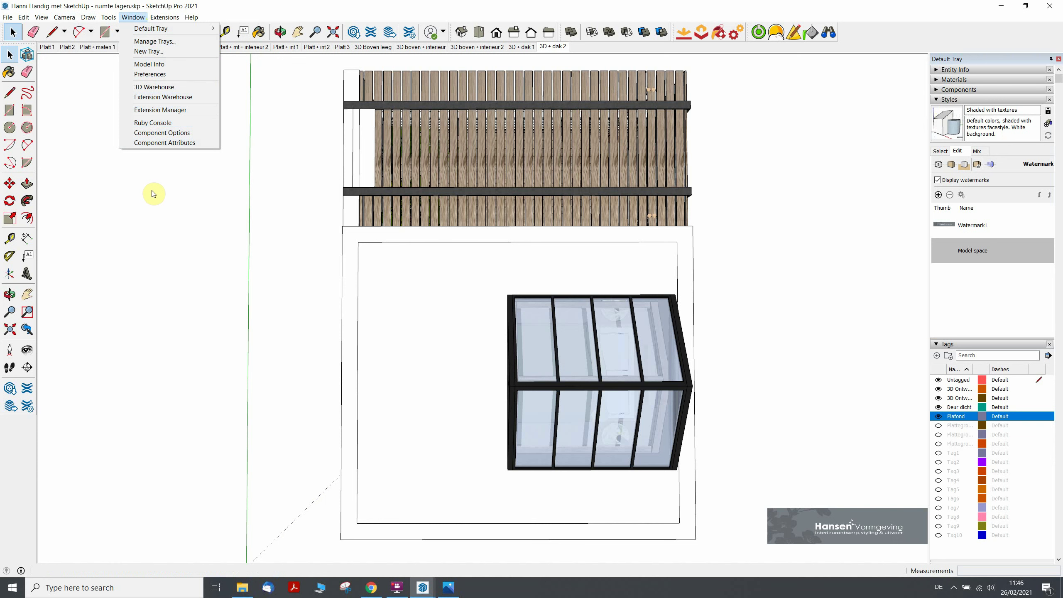
{"action": "left_click", "coordinate": [960, 156]}
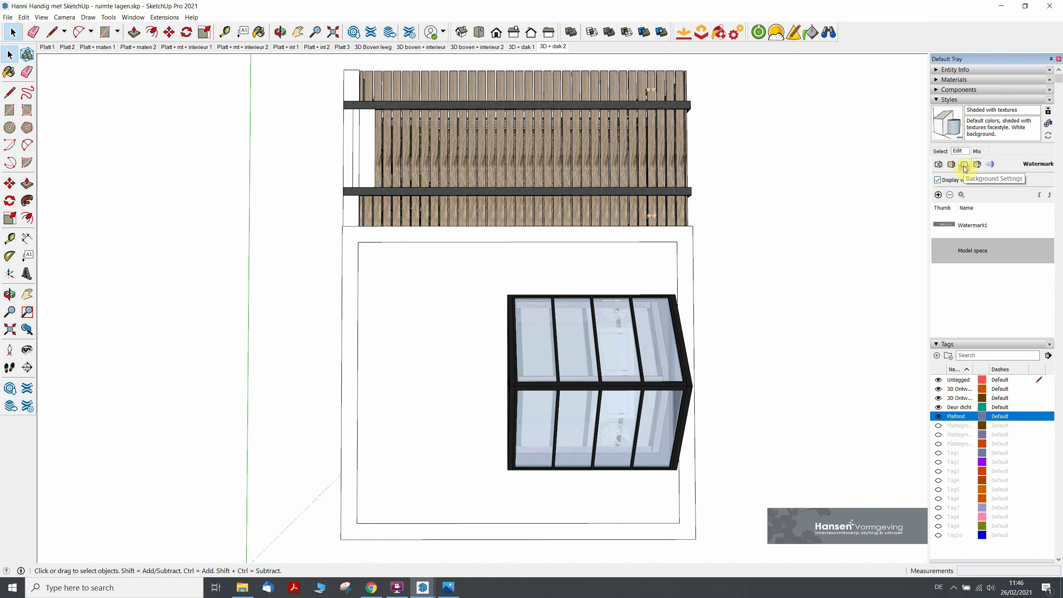
{"action": "left_click", "coordinate": [964, 165]}
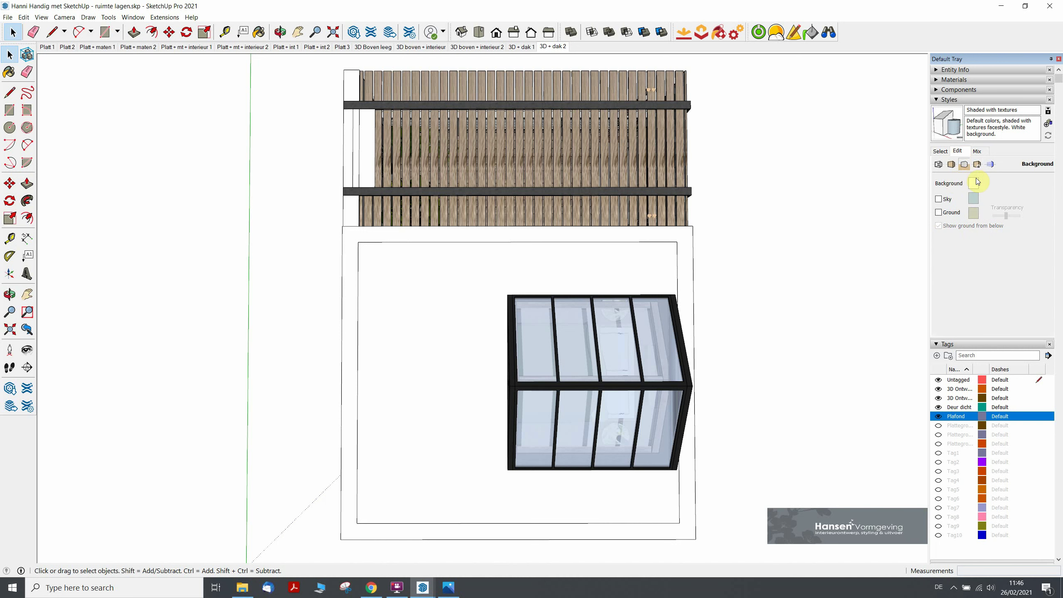
Turn on Sky and Ground in the style's background.
{"action": "left_click", "coordinate": [939, 200]}
{"action": "left_click", "coordinate": [939, 212]}
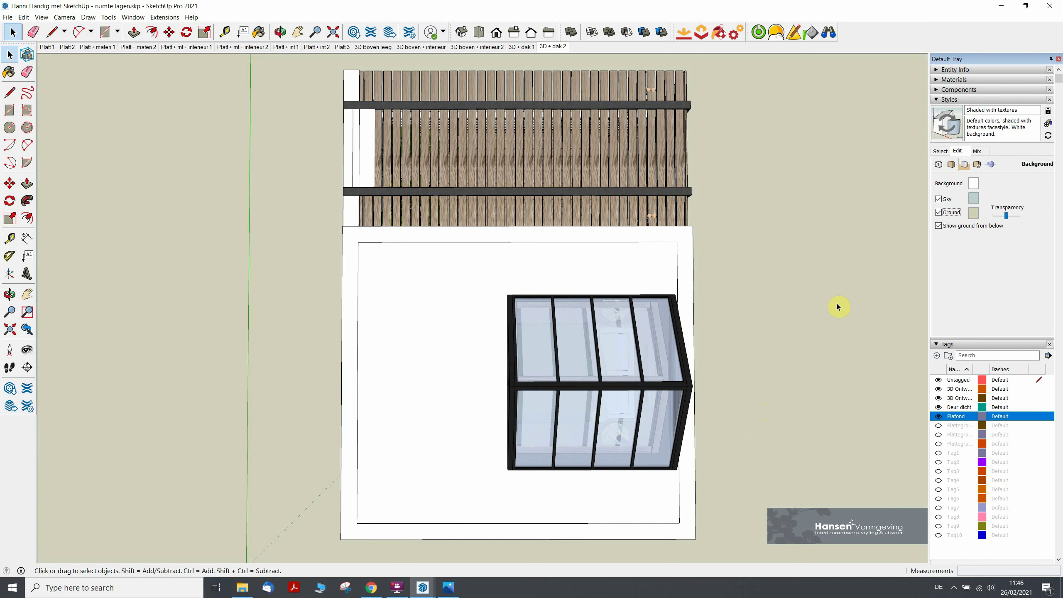
{"action": "left_click", "coordinate": [970, 200]}
Pick a green ground colour from the colour wheel.
{"action": "left_click", "coordinate": [973, 214]}
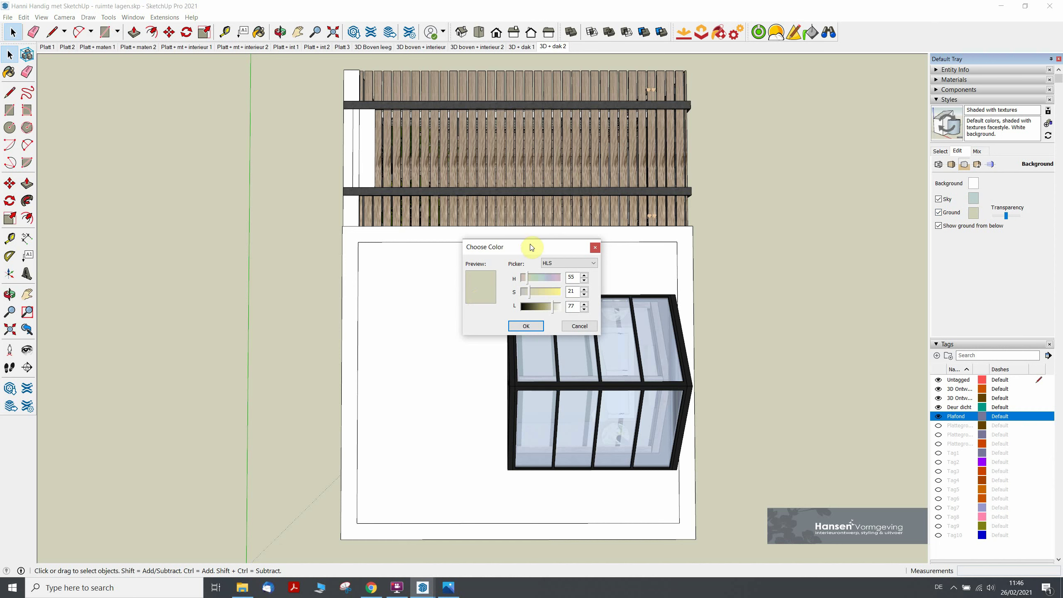
{"action": "left_click_drag", "start_coordinate": [530, 247], "coordinate": [795, 133]}
{"action": "left_click", "coordinate": [823, 148]}
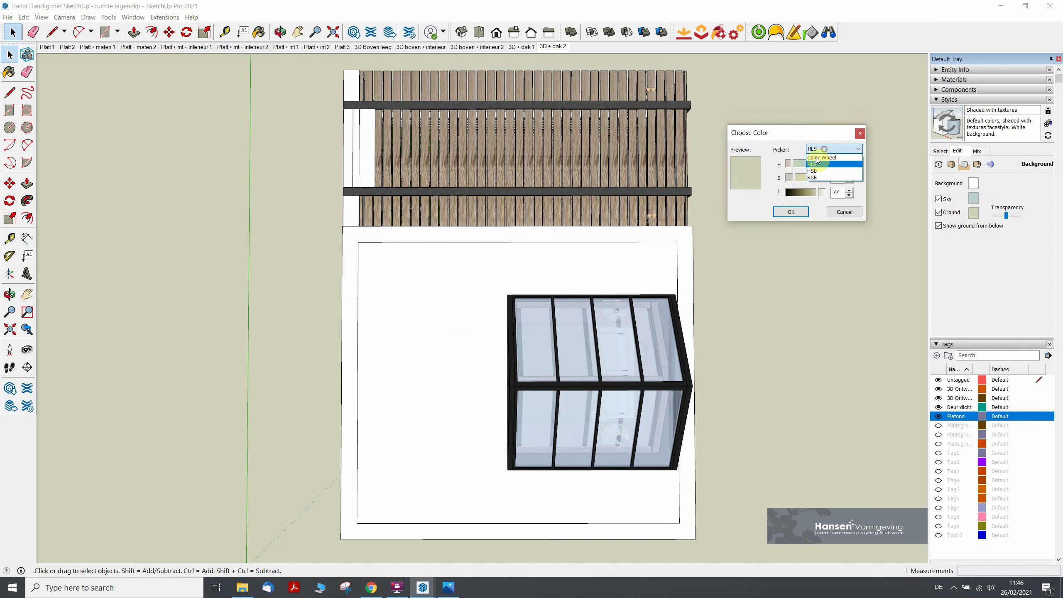
{"action": "left_click", "coordinate": [818, 157]}
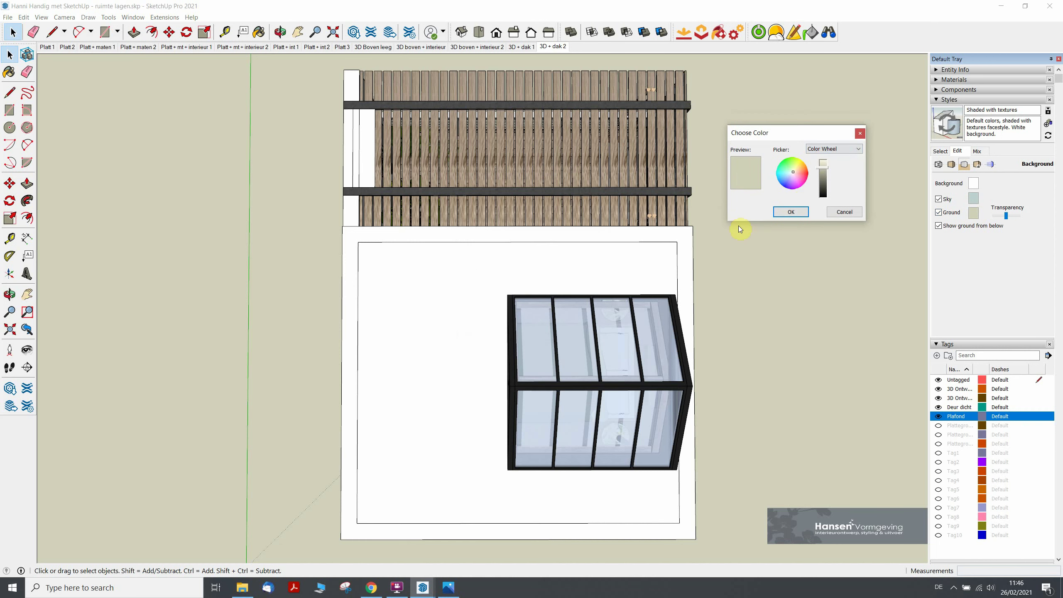
{"action": "left_click", "coordinate": [790, 174]}
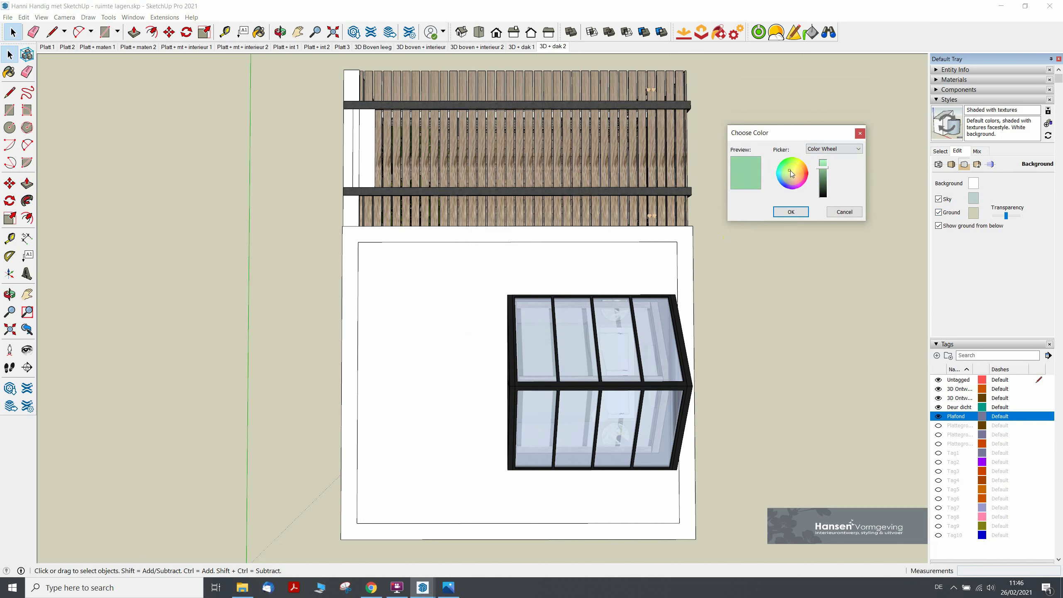
{"action": "left_click", "coordinate": [791, 167]}
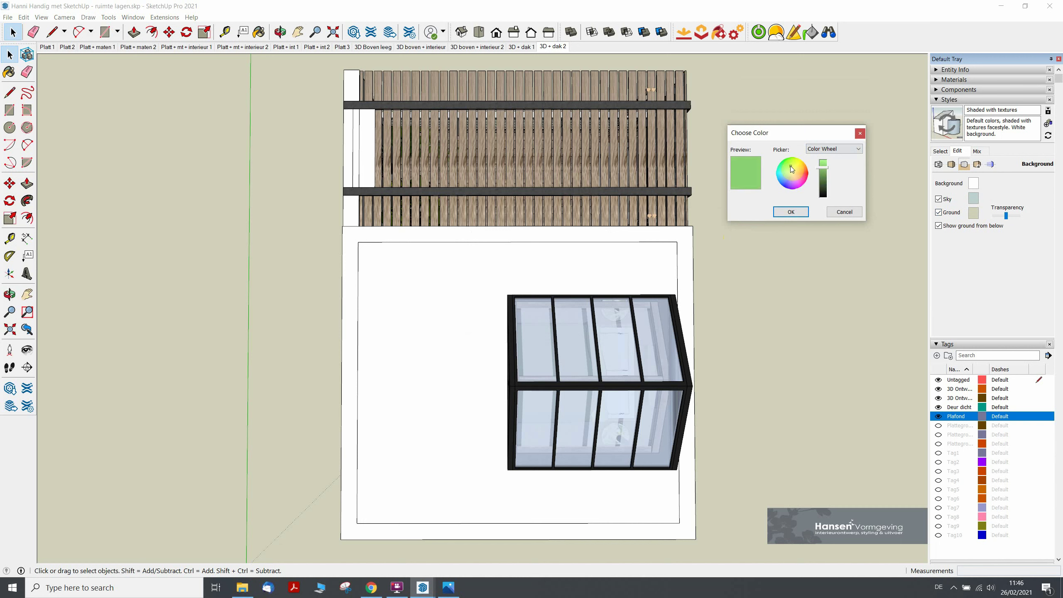
{"action": "left_click", "coordinate": [834, 148]}
{"action": "left_click", "coordinate": [817, 164]}
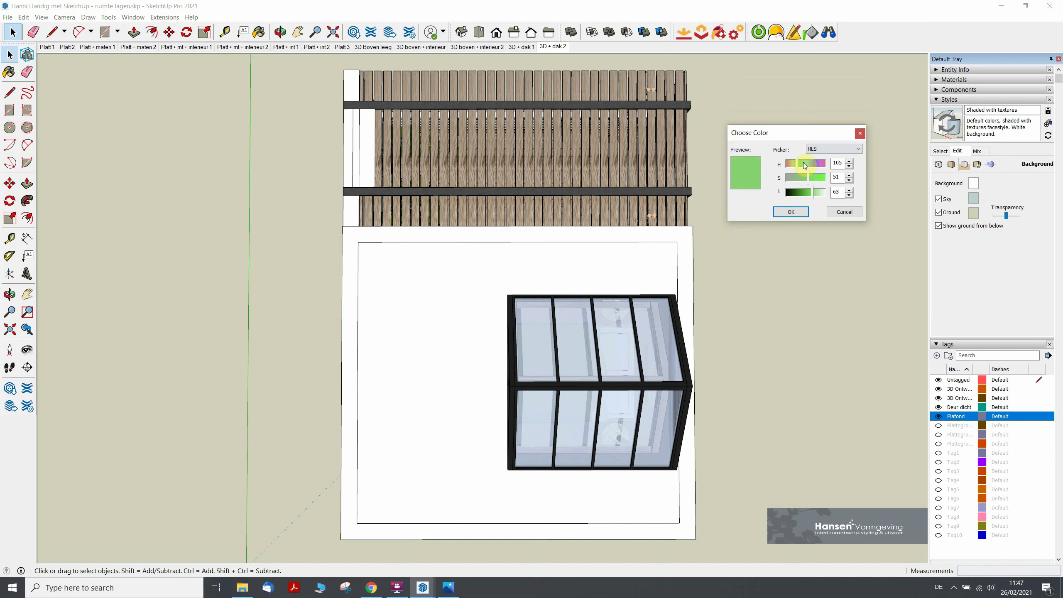
Fine-tune the ground colour to HLS 114/40/63 and apply it.
{"action": "left_click_drag", "start_coordinate": [792, 164], "coordinate": [797, 166]}
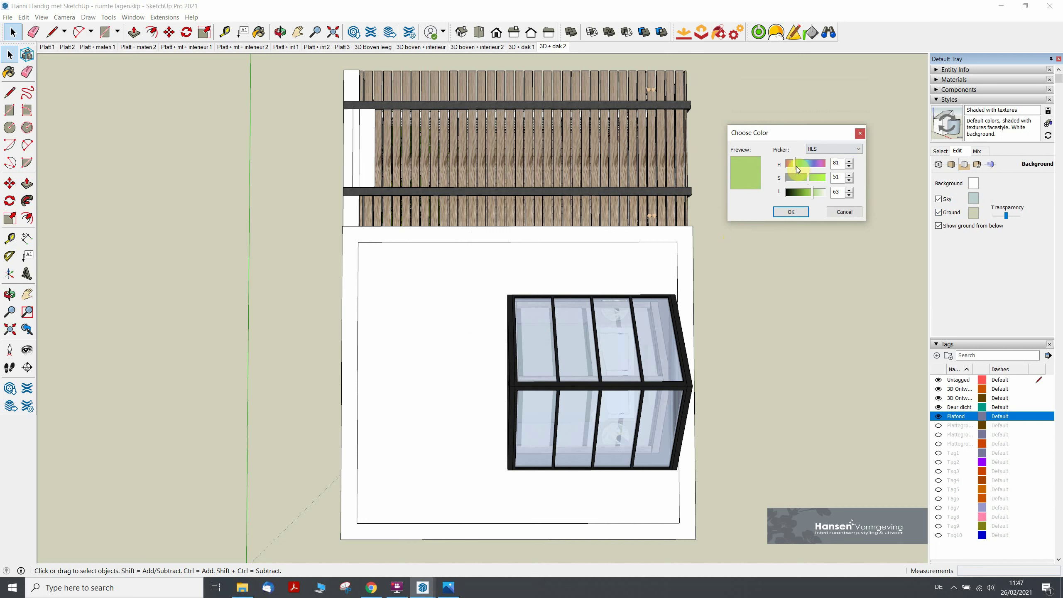
{"action": "left_click", "coordinate": [849, 181]}
{"action": "left_click", "coordinate": [849, 181]}
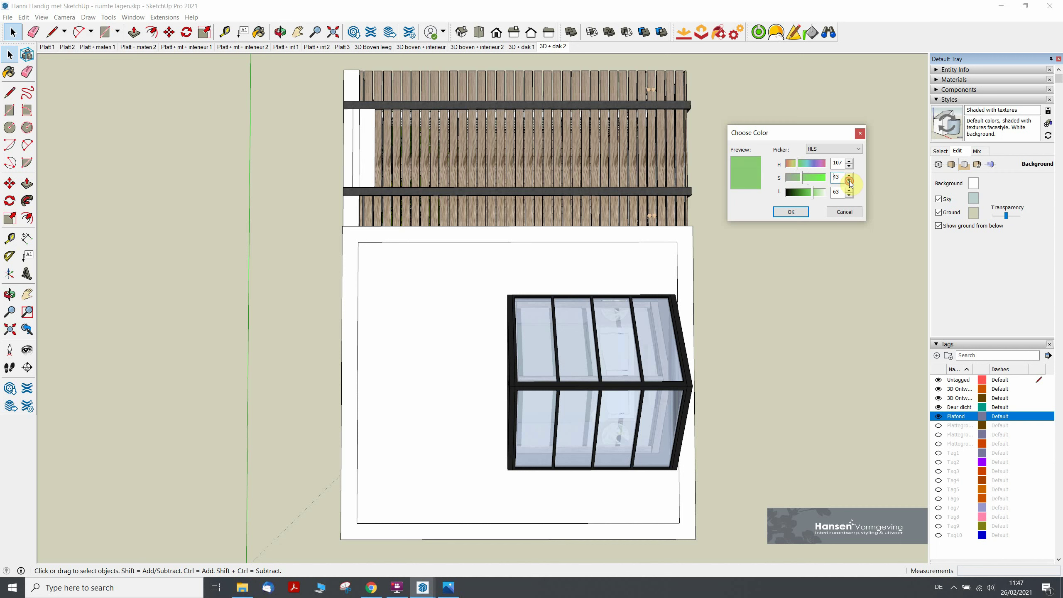
{"action": "left_click", "coordinate": [849, 161]}
{"action": "left_click", "coordinate": [849, 162]}
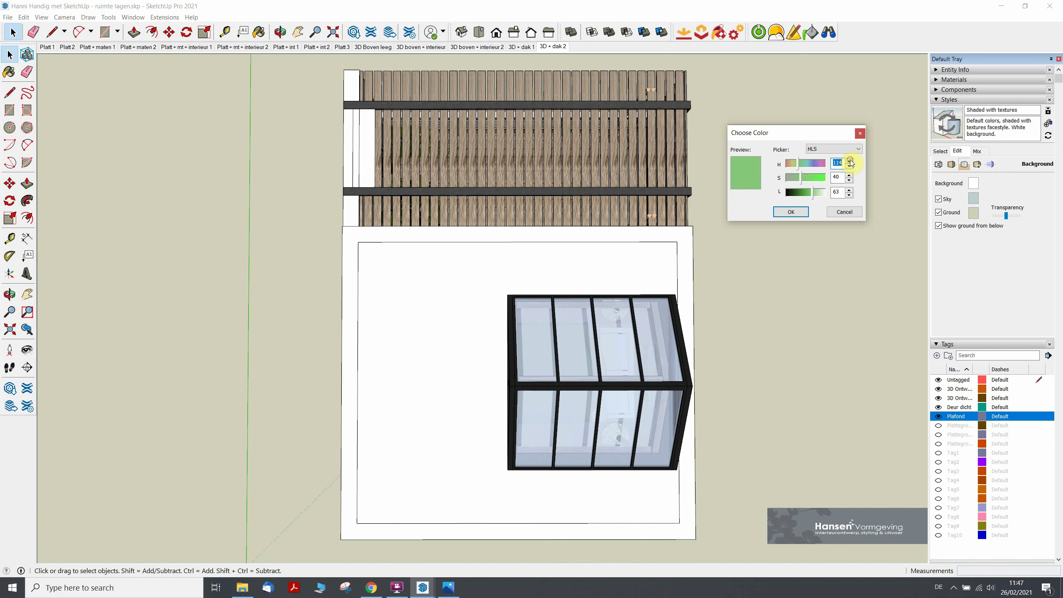
{"action": "left_click", "coordinate": [799, 215]}
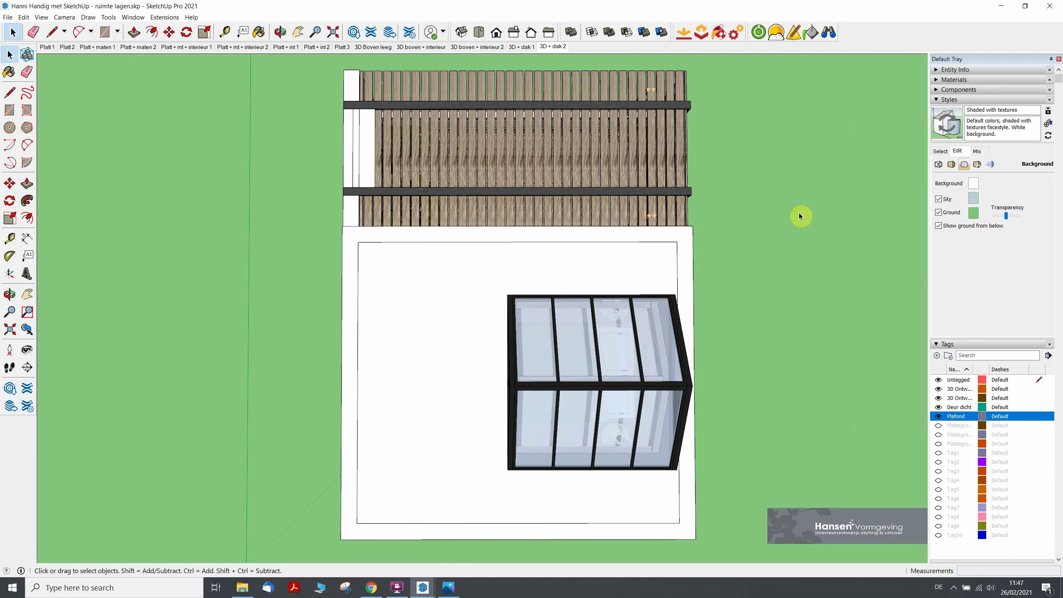
Lighten and desaturate the ground to a pale grey-green.
{"action": "left_click", "coordinate": [973, 213]}
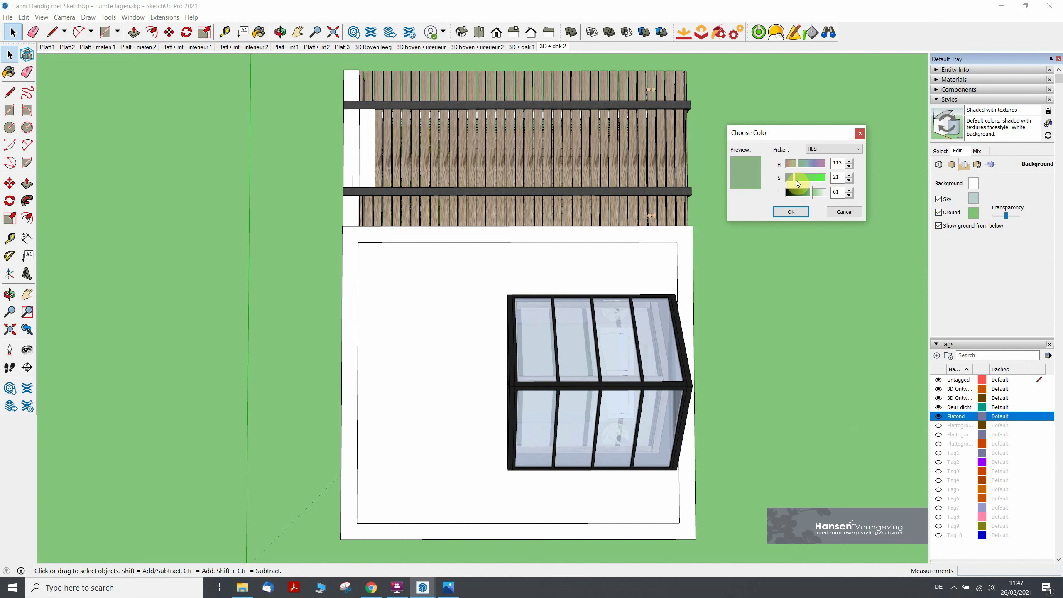
{"action": "left_click_drag", "start_coordinate": [797, 180], "coordinate": [815, 196]}
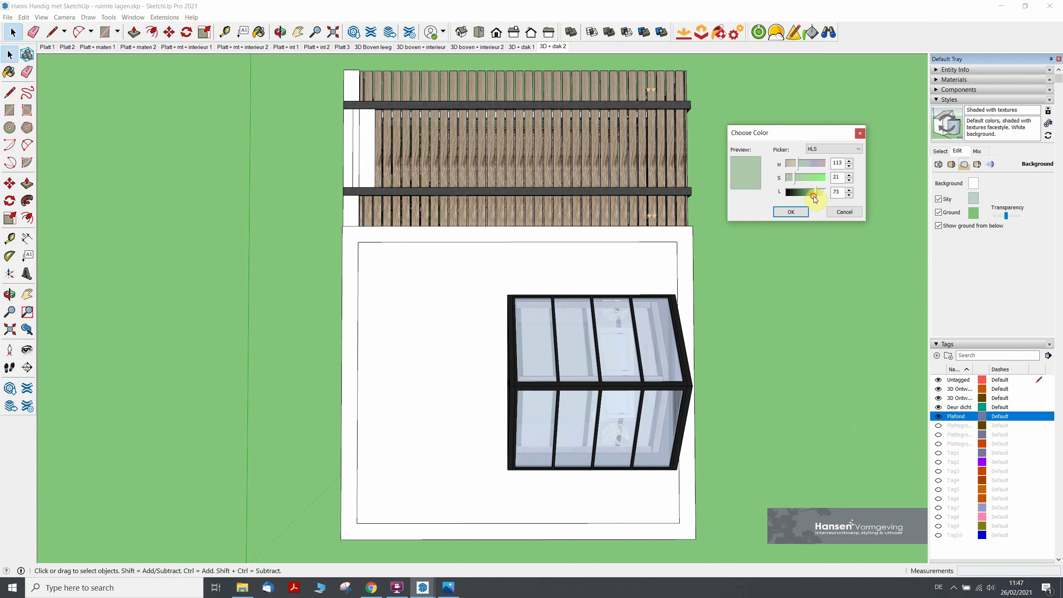
{"action": "left_click", "coordinate": [782, 210]}
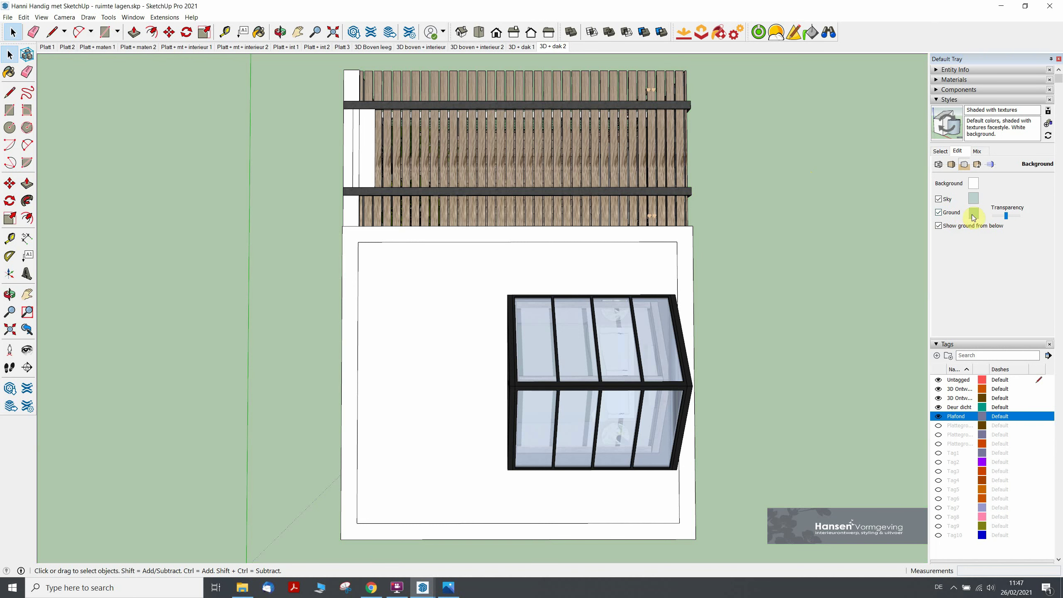
Shift the sky colour's hue to a light blue.
{"action": "left_click", "coordinate": [973, 198]}
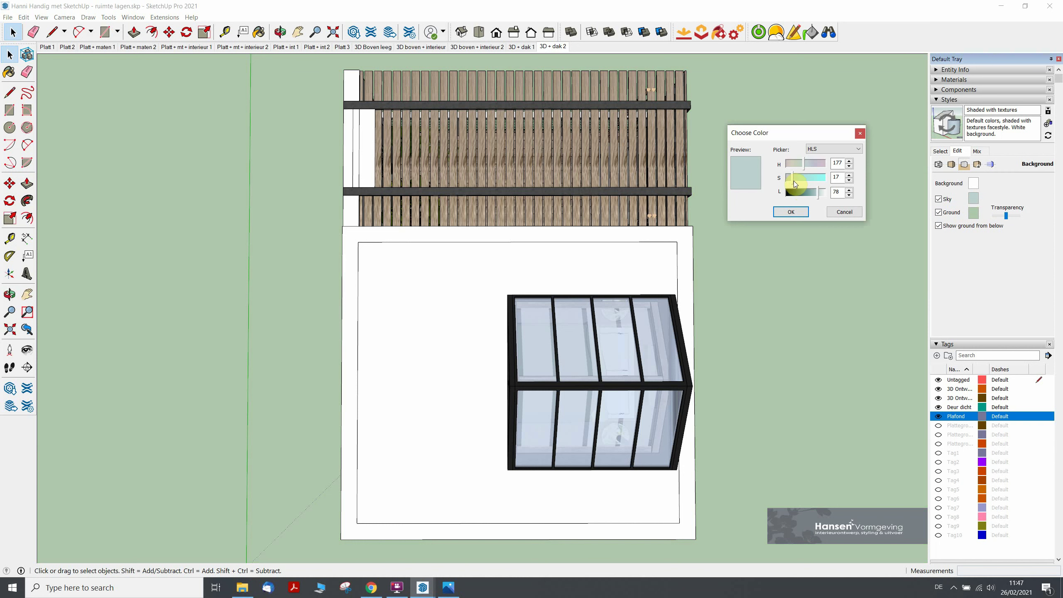
{"action": "left_click", "coordinate": [804, 165]}
{"action": "left_click", "coordinate": [811, 167]}
{"action": "left_click", "coordinate": [798, 211]}
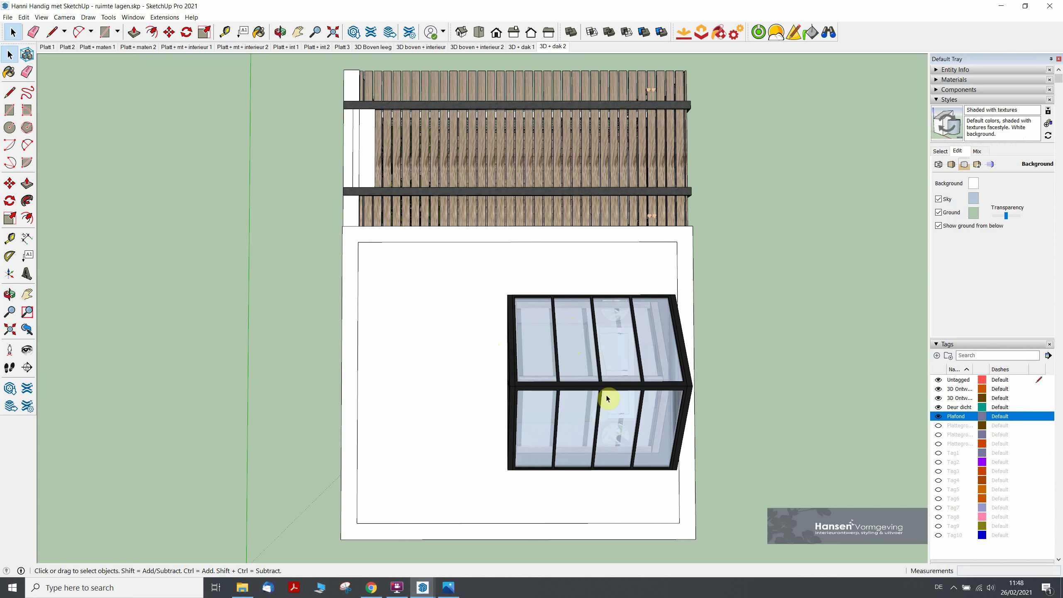
Hide the Plafond ceiling tag and return to the 3D + dak 2 view.
{"action": "left_click", "coordinate": [938, 416]}
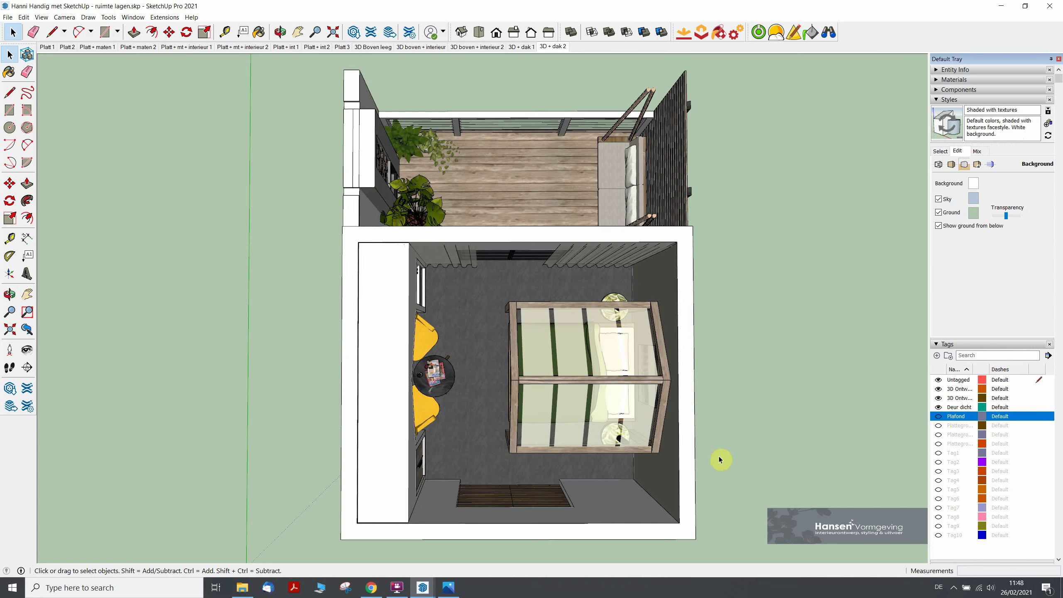
{"action": "mouse_move", "coordinate": [638, 444]}
{"action": "middle_mouse_down"}
{"action": "mouse_move", "coordinate": [556, 409]}
{"action": "mouse_move", "coordinate": [679, 419]}
{"action": "middle_mouse_up"}
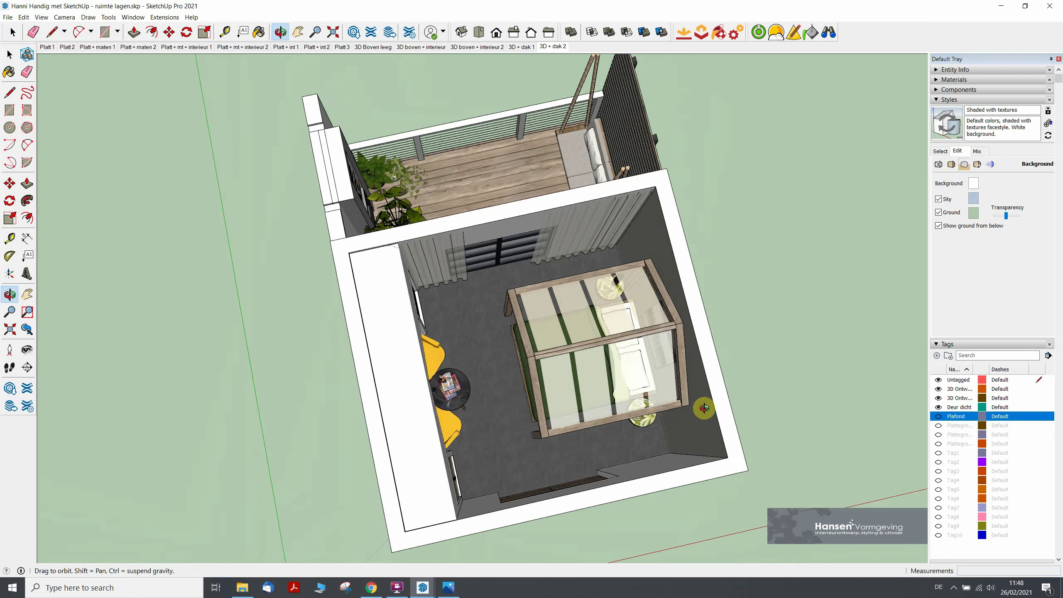
{"action": "left_click", "coordinate": [552, 47]}
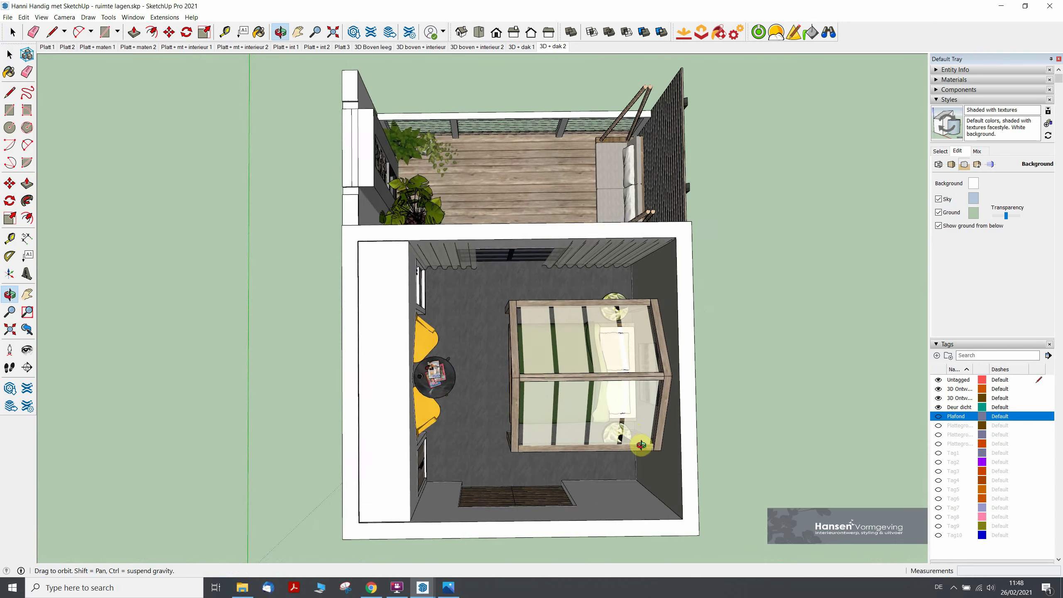
Set a panned, zoomed top-down view into the room and scroll to the Scenes panel.
{"action": "left_click", "coordinate": [479, 32]}
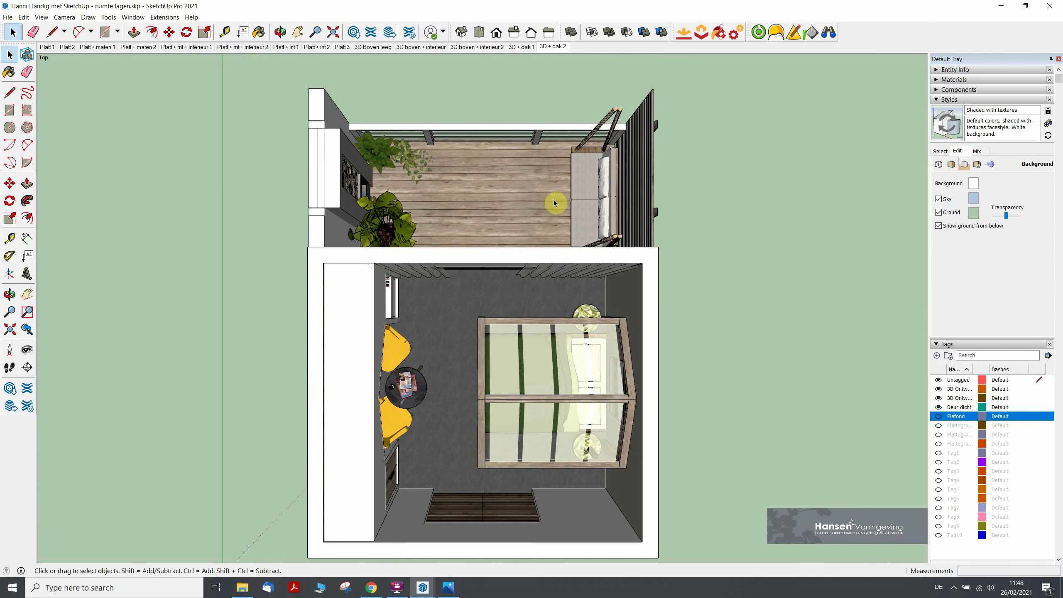
{"action": "key", "text": "h"}
{"action": "mouse_move", "coordinate": [506, 342]}
{"action": "left_mouse_down"}
{"action": "mouse_move", "coordinate": [541, 324]}
{"action": "mouse_move", "coordinate": [485, 326]}
{"action": "mouse_move", "coordinate": [544, 414]}
{"action": "mouse_move", "coordinate": [583, 432]}
{"action": "left_mouse_up"}
{"action": "key", "text": "o"}
{"action": "key", "text": "h"}
{"action": "scroll", "coordinate": [583, 432], "scroll_direction": "up", "scroll_amount": 2}
{"action": "scroll", "coordinate": [583, 432], "scroll_direction": "up", "scroll_amount": 1}
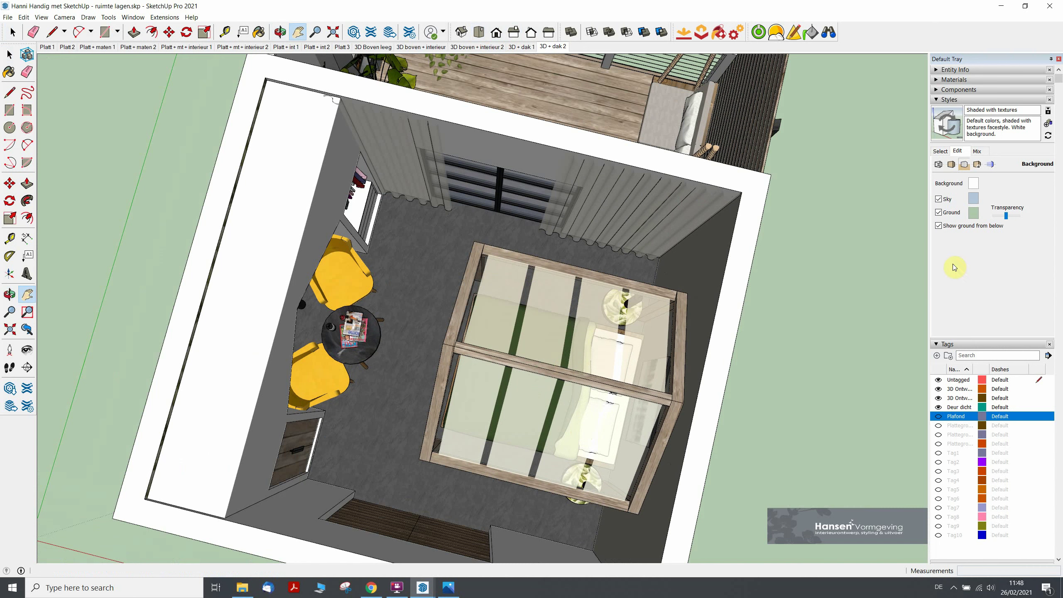
{"action": "scroll", "coordinate": [956, 293], "scroll_direction": "down", "scroll_amount": 1}
{"action": "scroll", "coordinate": [958, 327], "scroll_direction": "down", "scroll_amount": 1}
{"action": "scroll", "coordinate": [963, 356], "scroll_direction": "down", "scroll_amount": 1}
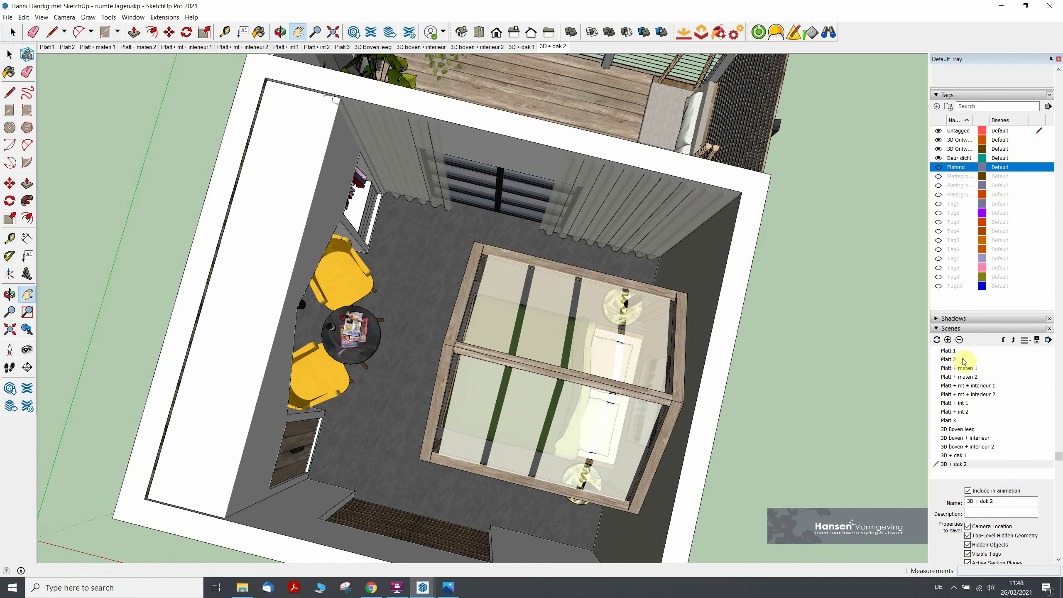
Add Scene 15 from the top-down room view, confirming Create Scene.
{"action": "left_click", "coordinate": [937, 340]}
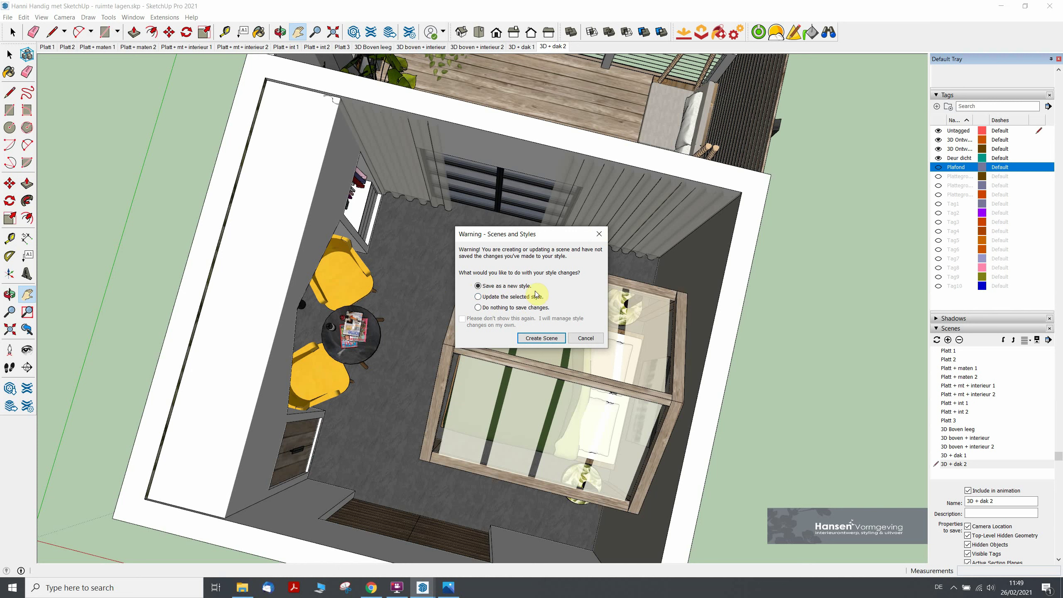
{"action": "left_click", "coordinate": [543, 338]}
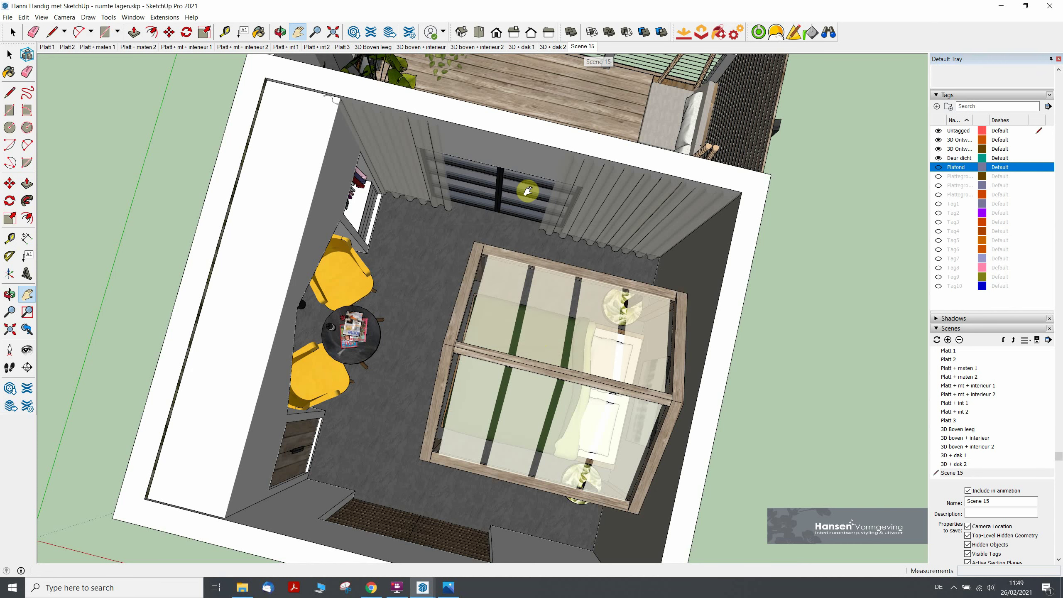
{"action": "mouse_move", "coordinate": [840, 260]}
{"action": "middle_mouse_down"}
{"action": "mouse_move", "coordinate": [804, 147]}
{"action": "mouse_move", "coordinate": [780, 439]}
{"action": "middle_mouse_up"}
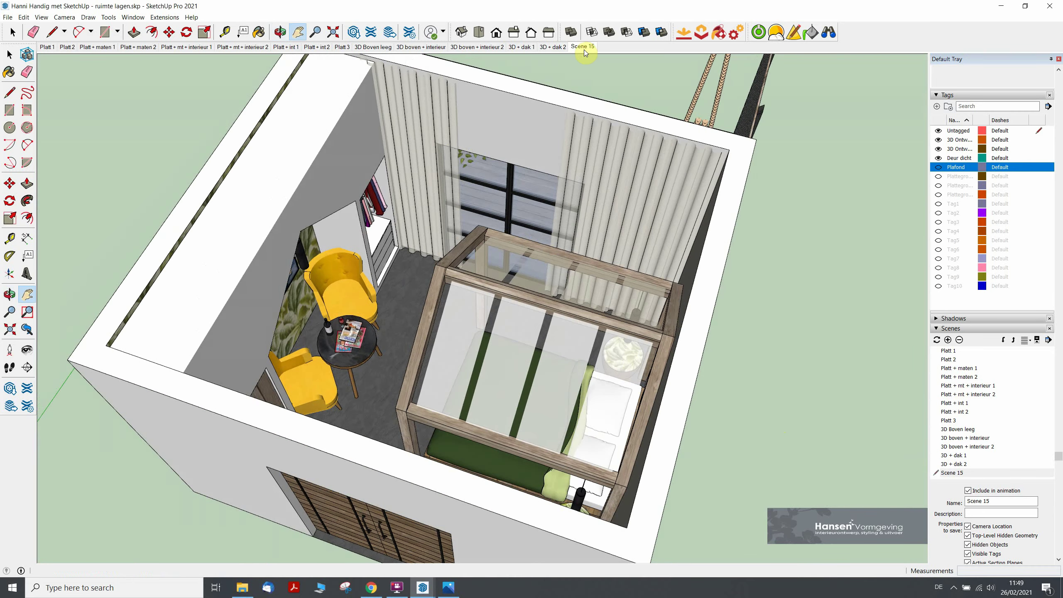
{"action": "left_click", "coordinate": [583, 46]}
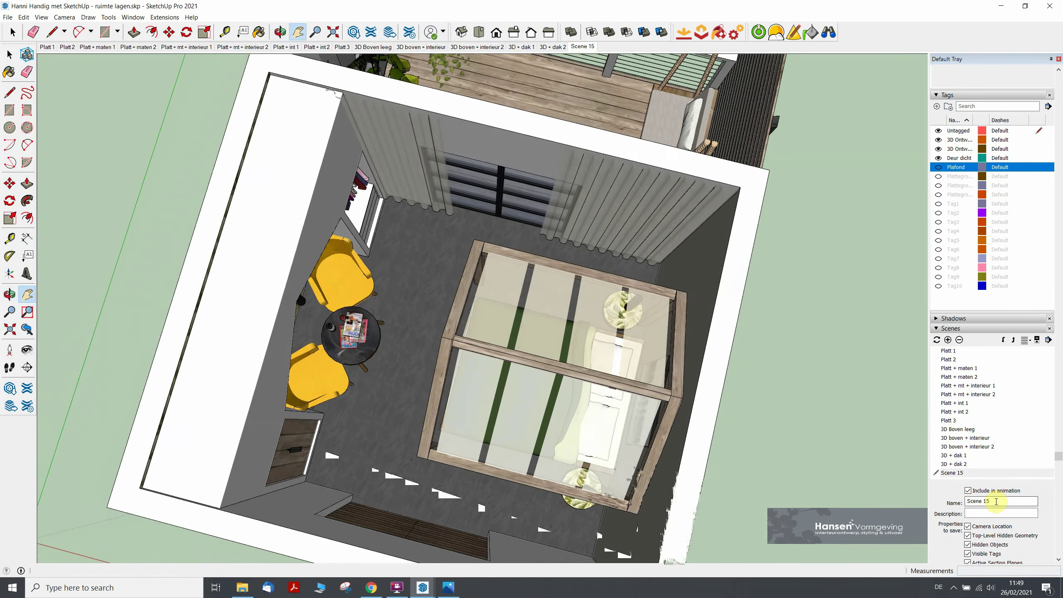
Rename Scene 15 to Start Fun.
{"action": "double_click", "coordinate": [969, 501]}
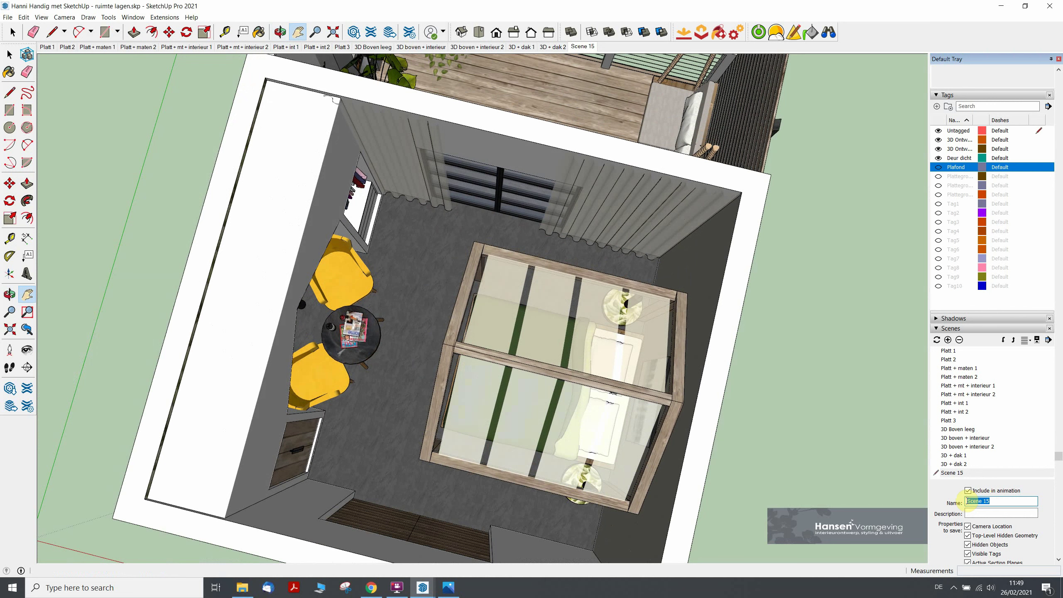
{"action": "type", "text": "Start Fun"}
{"action": "left_click", "coordinate": [587, 49]}
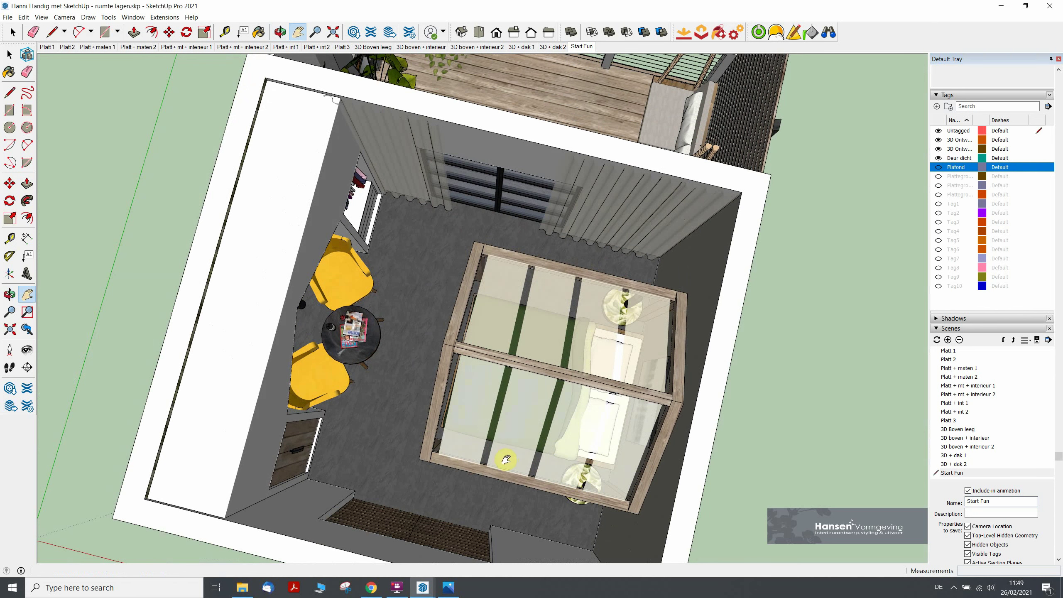
Tilt the view of the room with orbit and pan.
{"action": "key", "text": "o"}
{"action": "left_click_drag", "start_coordinate": [500, 447], "coordinate": [552, 409]}
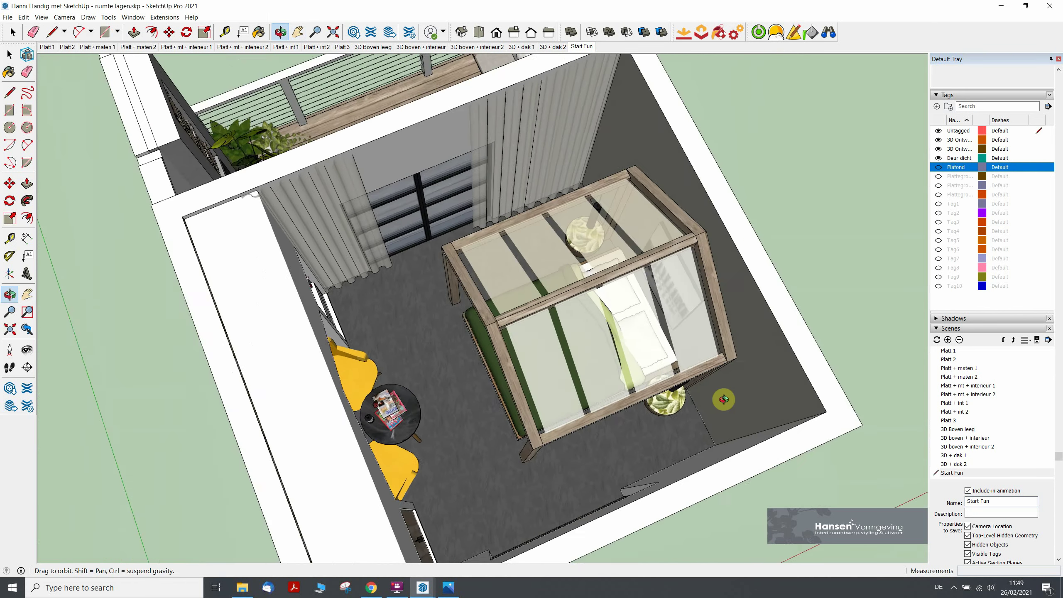
{"action": "key", "text": "h"}
{"action": "middle_click_drag", "start_coordinate": [551, 410], "coordinate": [578, 407]}
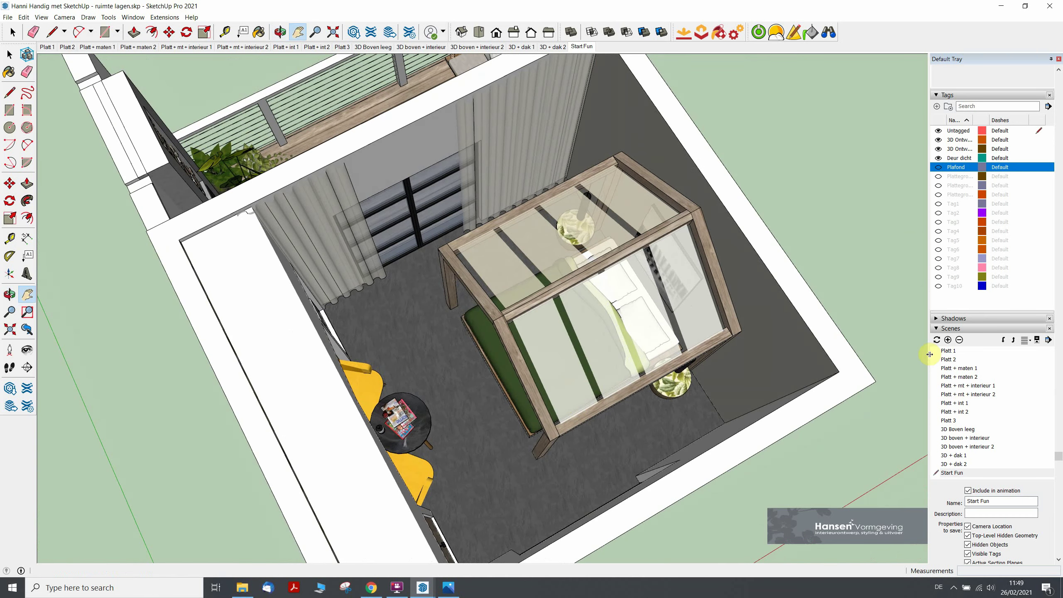
Save Scene 16, show the Plafond ceiling again, and save a glazed-roof view as Scene 17.
{"action": "left_click", "coordinate": [948, 340]}
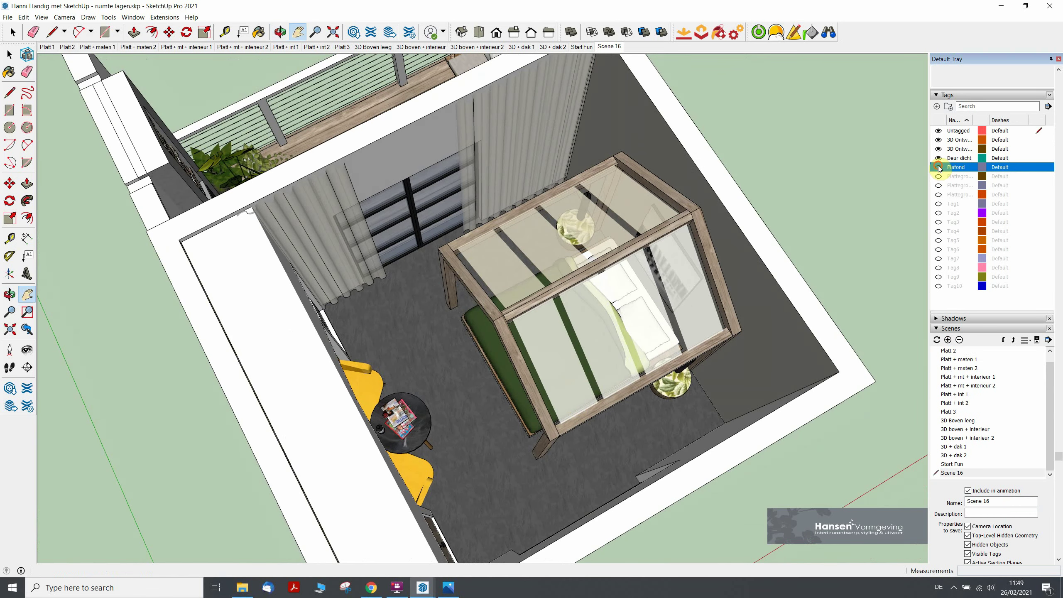
{"action": "left_click", "coordinate": [938, 167]}
{"action": "key", "text": "ctrl+z"}
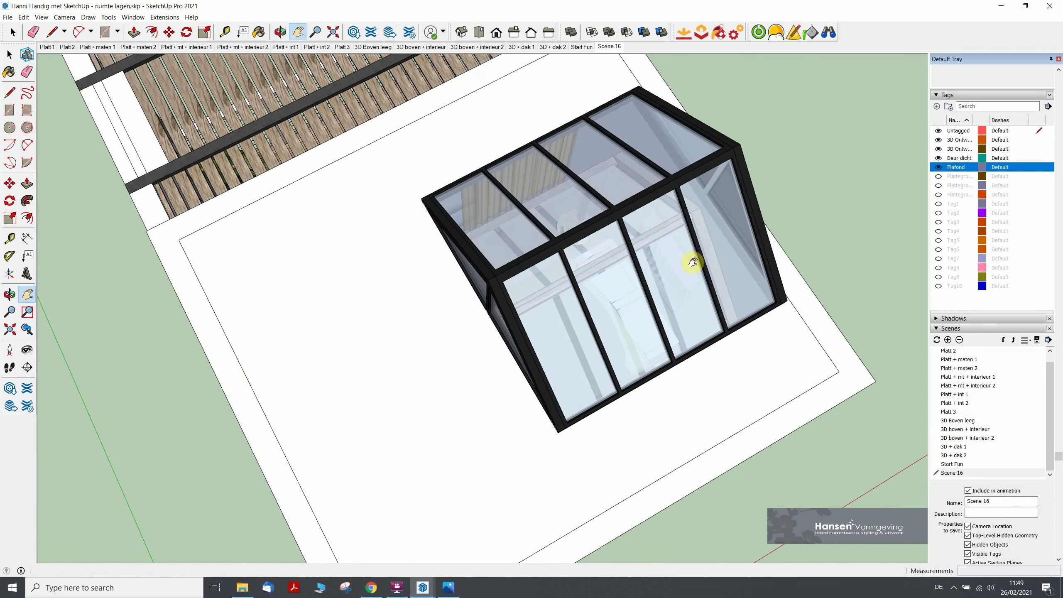
{"action": "mouse_move", "coordinate": [541, 387]}
{"action": "middle_mouse_down"}
{"action": "mouse_move", "coordinate": [547, 262]}
{"action": "mouse_move", "coordinate": [531, 194]}
{"action": "middle_mouse_up"}
{"action": "key", "text": "shift"}
{"action": "mouse_move", "coordinate": [507, 235]}
{"action": "middle_mouse_down", "text": "shift"}
{"action": "mouse_move", "coordinate": [522, 303]}
{"action": "mouse_move", "coordinate": [517, 250]}
{"action": "middle_mouse_up", "text": "shift"}
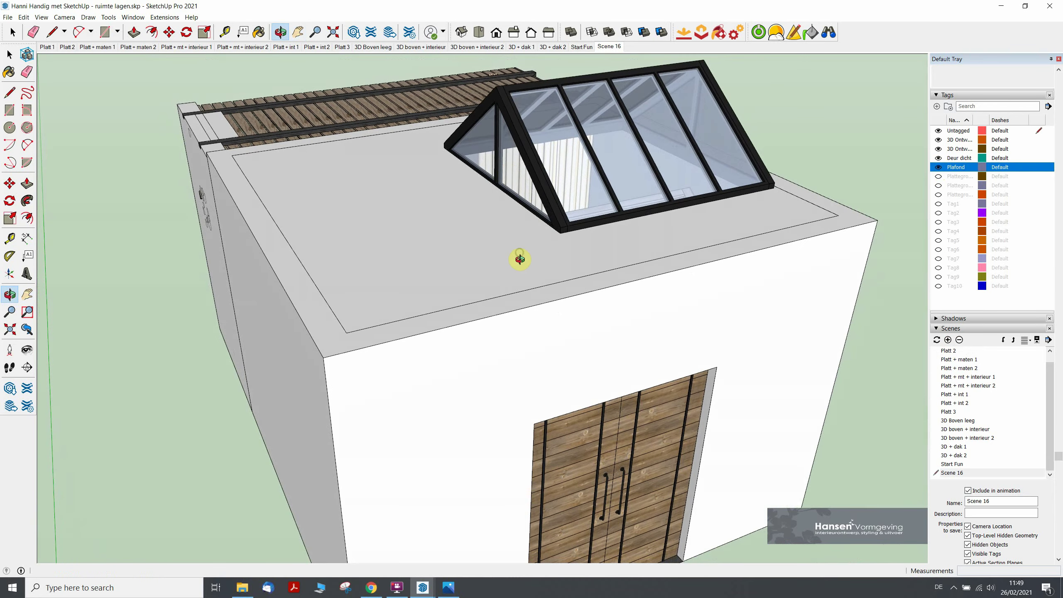
{"action": "left_click", "coordinate": [948, 340]}
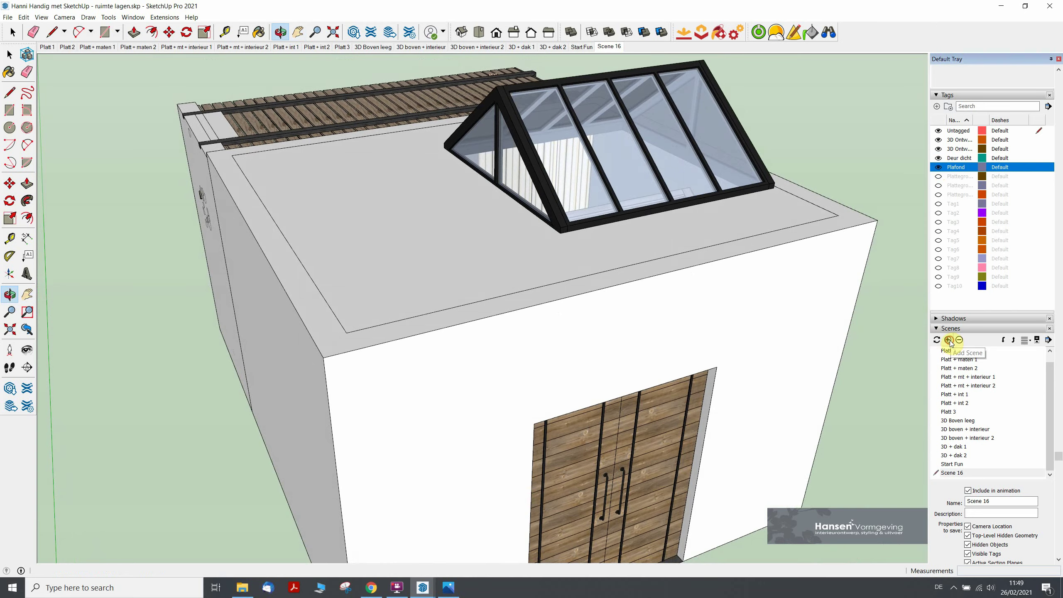
Orbit and pan to face the wooden double-door wall.
{"action": "mouse_move", "coordinate": [640, 348]}
{"action": "left_mouse_down"}
{"action": "mouse_move", "coordinate": [607, 332]}
{"action": "mouse_move", "coordinate": [610, 242]}
{"action": "mouse_move", "coordinate": [588, 348]}
{"action": "mouse_move", "coordinate": [589, 316]}
{"action": "mouse_move", "coordinate": [585, 331]}
{"action": "mouse_move", "coordinate": [577, 304]}
{"action": "mouse_move", "coordinate": [583, 330]}
{"action": "mouse_move", "coordinate": [570, 318]}
{"action": "left_mouse_up"}
{"action": "key", "text": "h"}
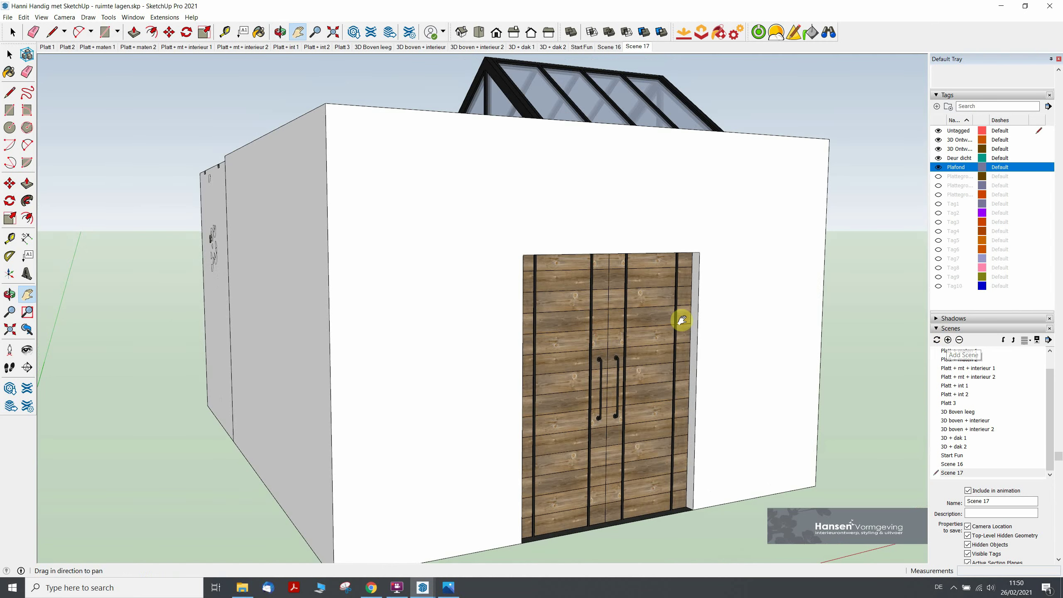
{"action": "middle_click_drag", "start_coordinate": [681, 316], "coordinate": [683, 314]}
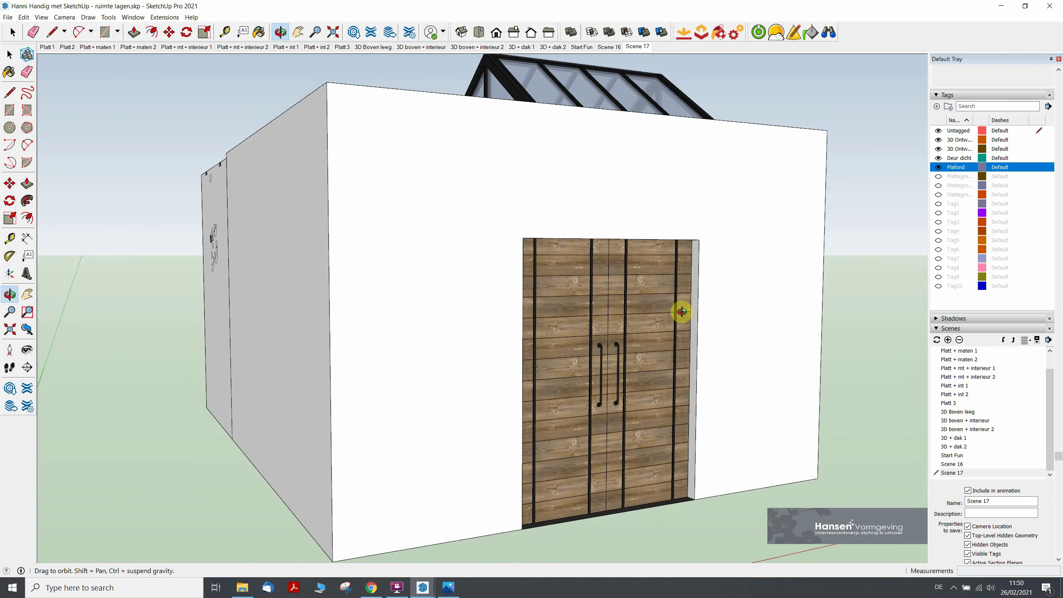
Save the closed-door front view as Scene 18 and orbit to the balcony side.
{"action": "left_click", "coordinate": [948, 340]}
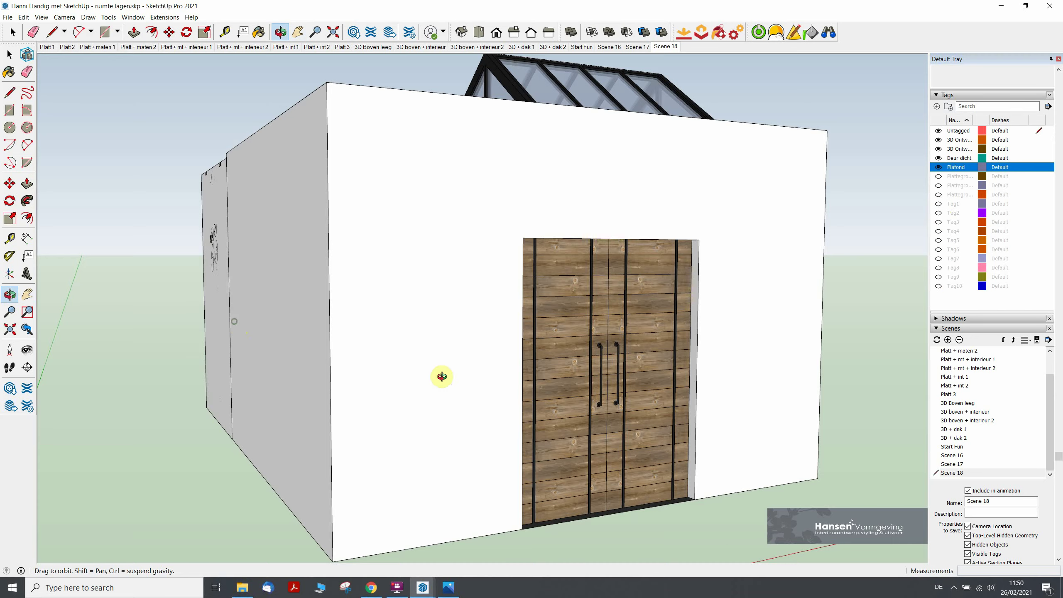
{"action": "mouse_move", "coordinate": [438, 376]}
{"action": "middle_mouse_down"}
{"action": "mouse_move", "coordinate": [311, 337]}
{"action": "mouse_move", "coordinate": [504, 317]}
{"action": "middle_mouse_up"}
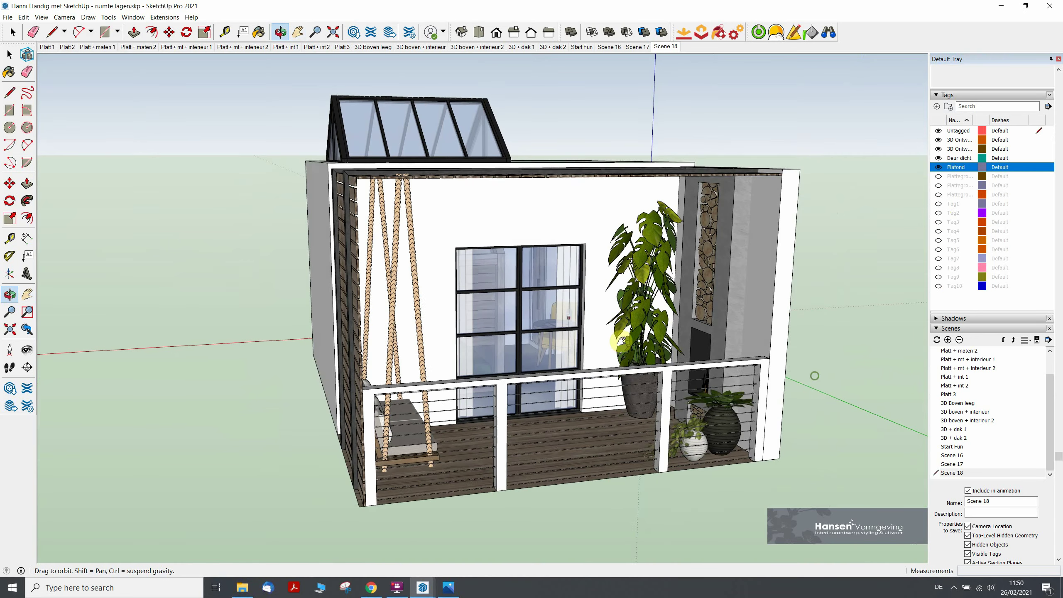
{"action": "scroll", "coordinate": [504, 317], "scroll_direction": "up", "scroll_amount": 5}
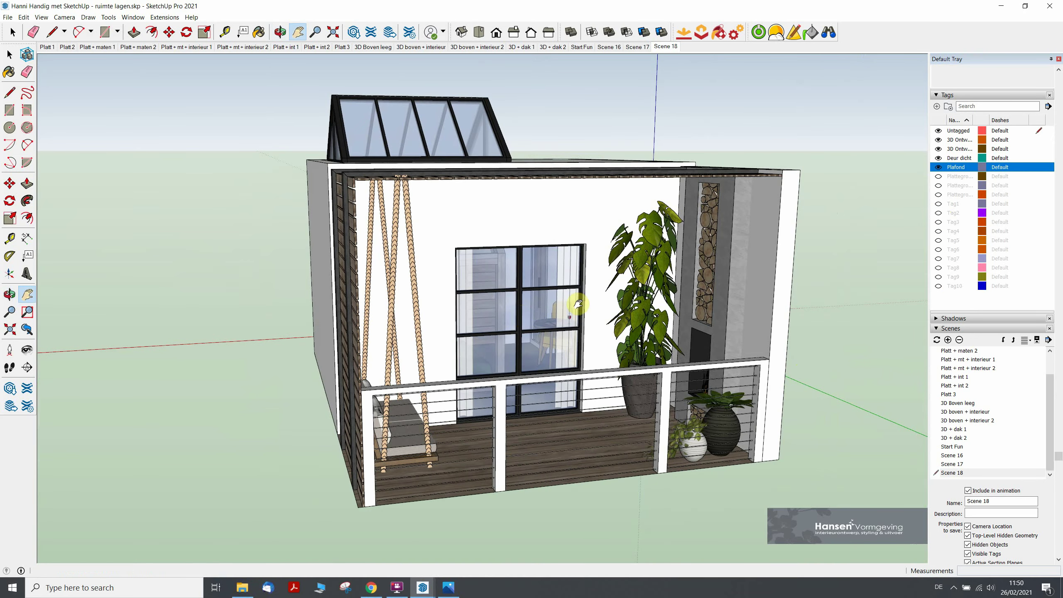
{"action": "mouse_move", "coordinate": [550, 304]}
{"action": "middle_mouse_down"}
{"action": "mouse_move", "coordinate": [615, 318]}
{"action": "mouse_move", "coordinate": [327, 326]}
{"action": "mouse_move", "coordinate": [598, 372]}
{"action": "mouse_move", "coordinate": [388, 349]}
{"action": "mouse_move", "coordinate": [517, 268]}
{"action": "middle_mouse_up"}
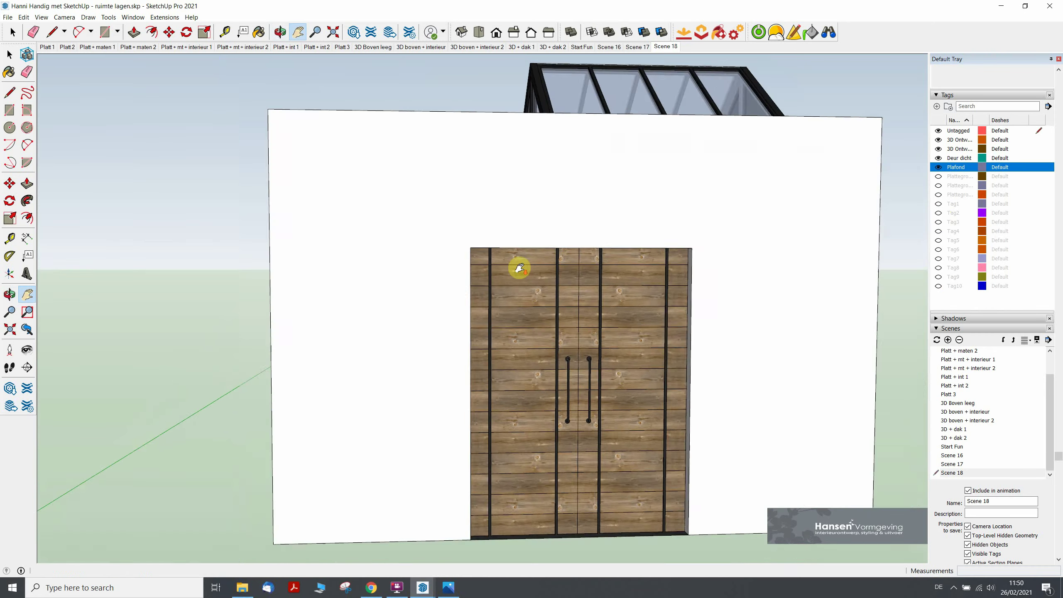
{"action": "scroll", "coordinate": [680, 385], "scroll_direction": "down", "scroll_amount": 3}
{"action": "scroll", "coordinate": [689, 386], "scroll_direction": "up", "scroll_amount": 5}
Return to Scene 18 and orbit to face the door wall frontally.
{"action": "middle_click_drag", "start_coordinate": [689, 385], "coordinate": [550, 405], "text": "shift"}
{"action": "scroll", "coordinate": [505, 397], "scroll_direction": "down", "scroll_amount": 1}
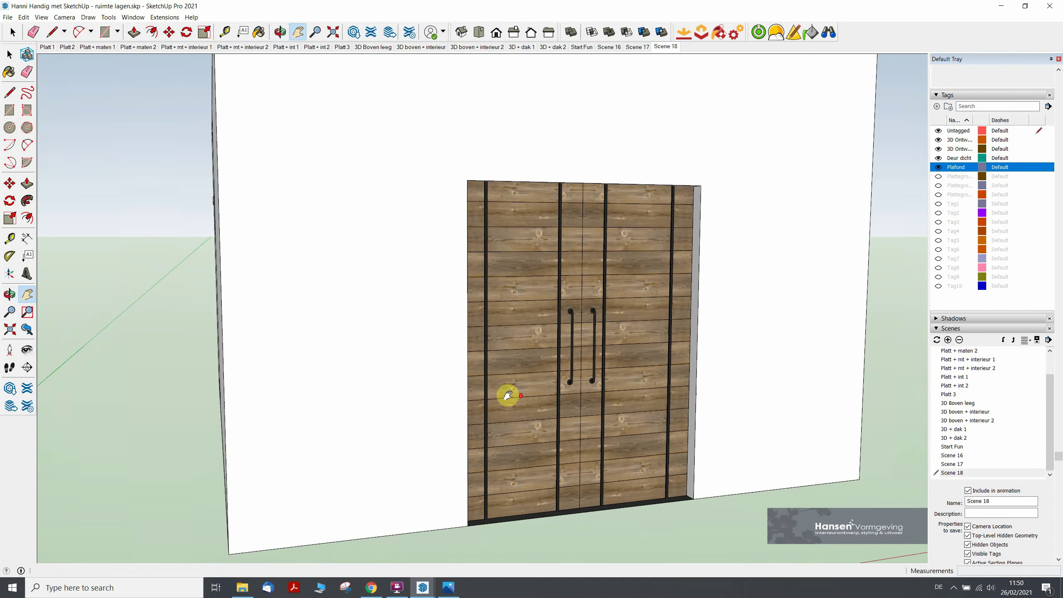
{"action": "scroll", "coordinate": [505, 396], "scroll_direction": "down", "scroll_amount": 2}
{"action": "key", "text": "h"}
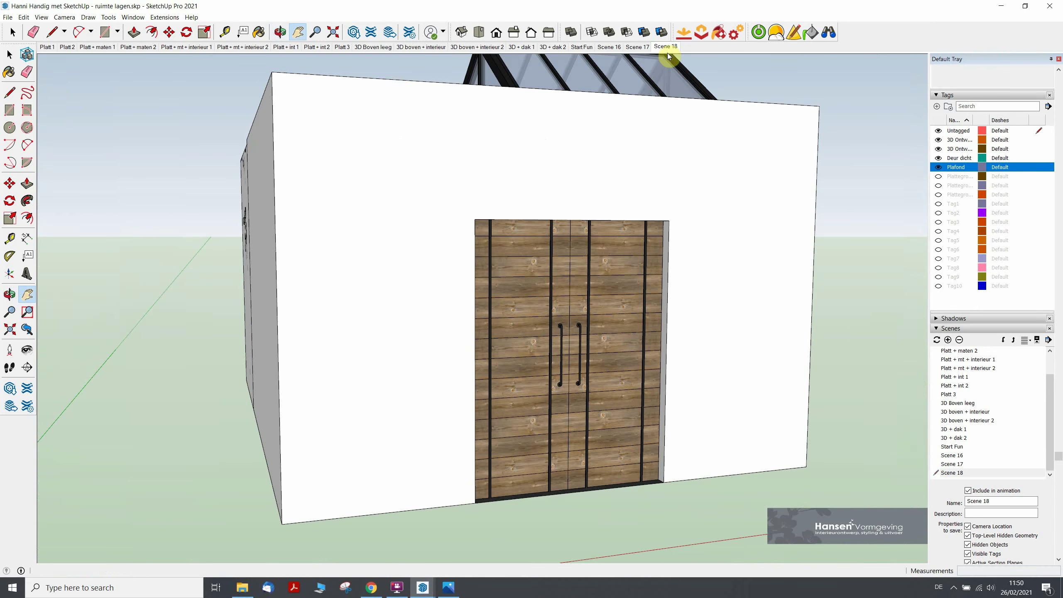
{"action": "left_click", "coordinate": [667, 49]}
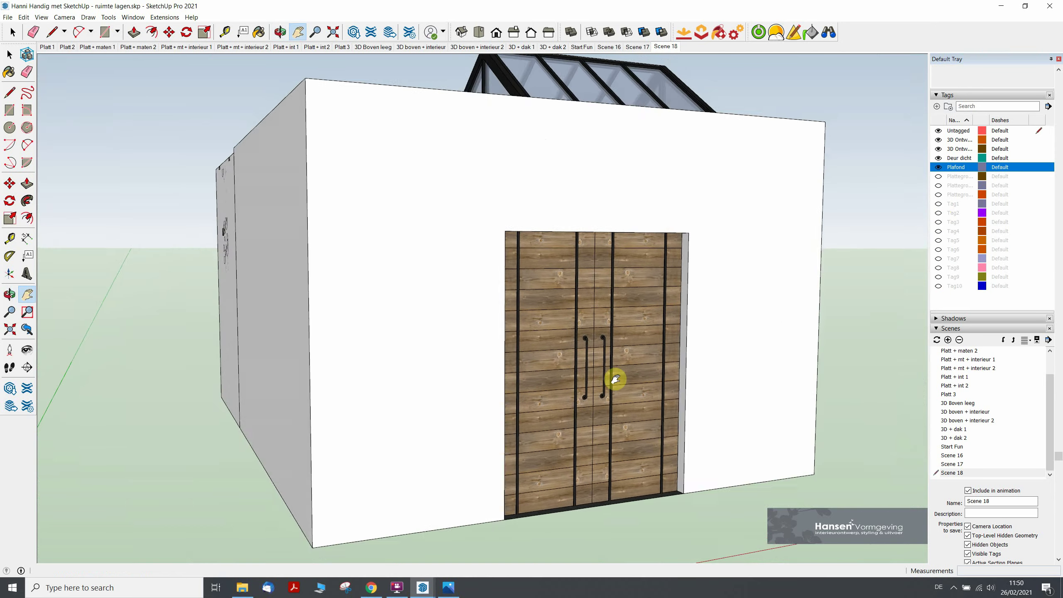
{"action": "middle_click_drag", "start_coordinate": [602, 421], "coordinate": [503, 400]}
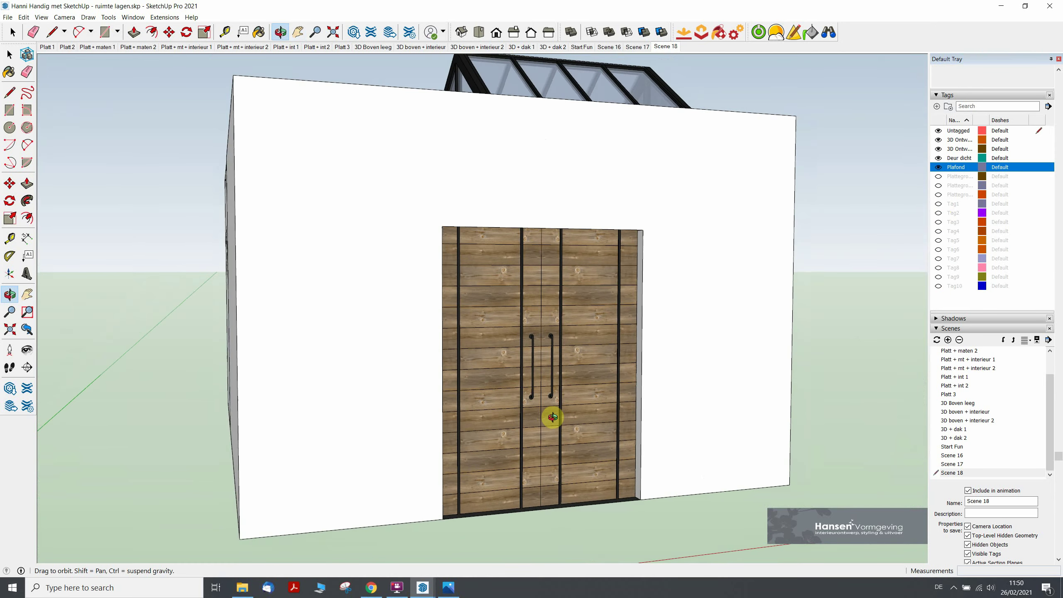
{"action": "key", "text": "o"}
{"action": "mouse_move", "coordinate": [503, 401]}
{"action": "left_mouse_down"}
{"action": "mouse_move", "coordinate": [562, 399]}
{"action": "mouse_move", "coordinate": [546, 398]}
{"action": "left_mouse_up"}
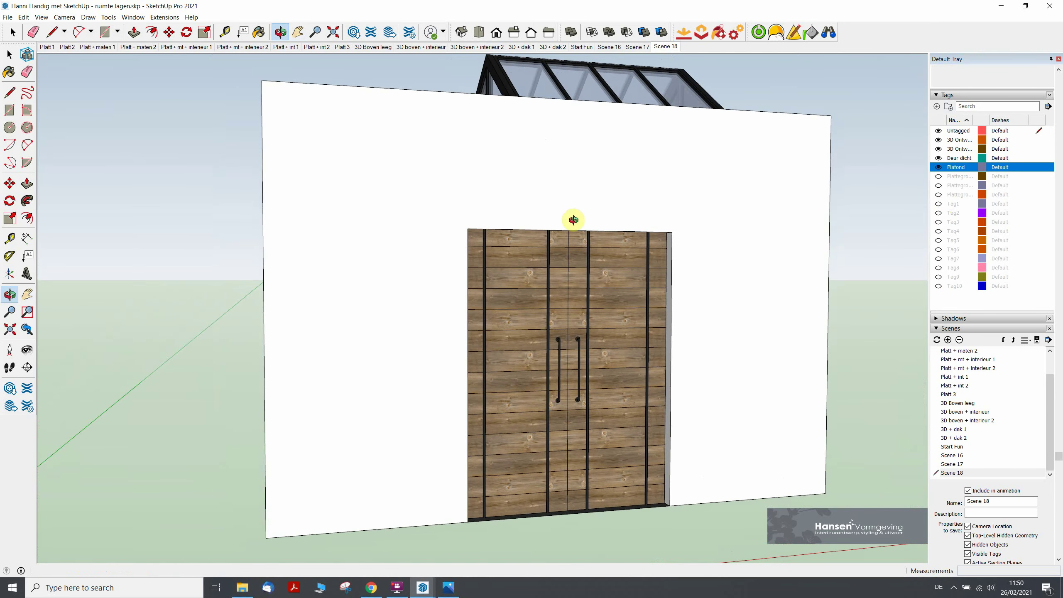
Update Scene 18 to the current view, then cancel making a component from the door.
{"action": "right_click", "coordinate": [668, 48]}
{"action": "left_click", "coordinate": [696, 85]}
{"action": "left_click", "coordinate": [568, 371]}
{"action": "key", "text": "g"}
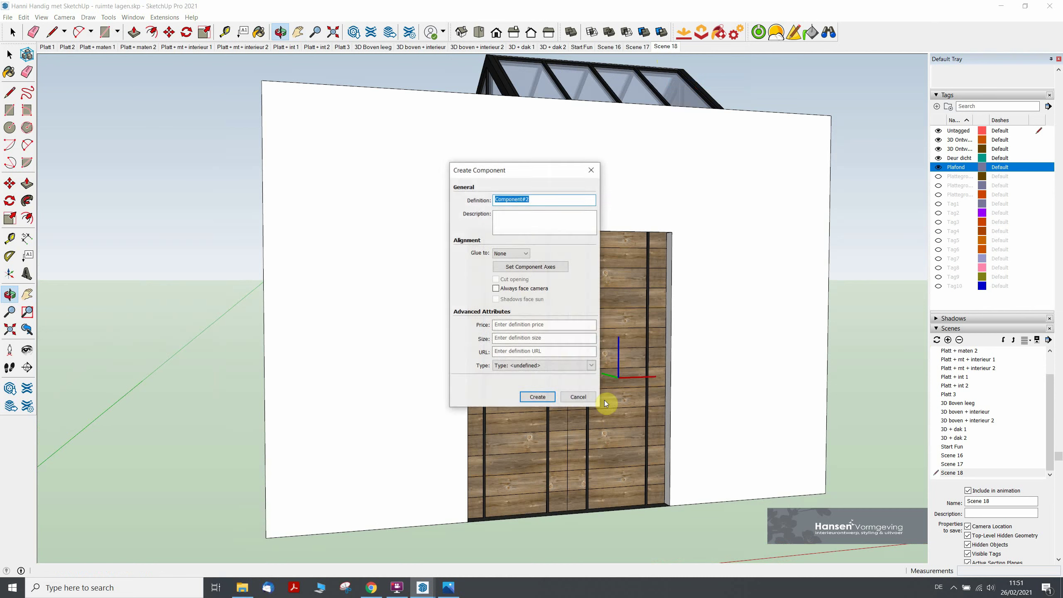
{"action": "left_click", "coordinate": [572, 400]}
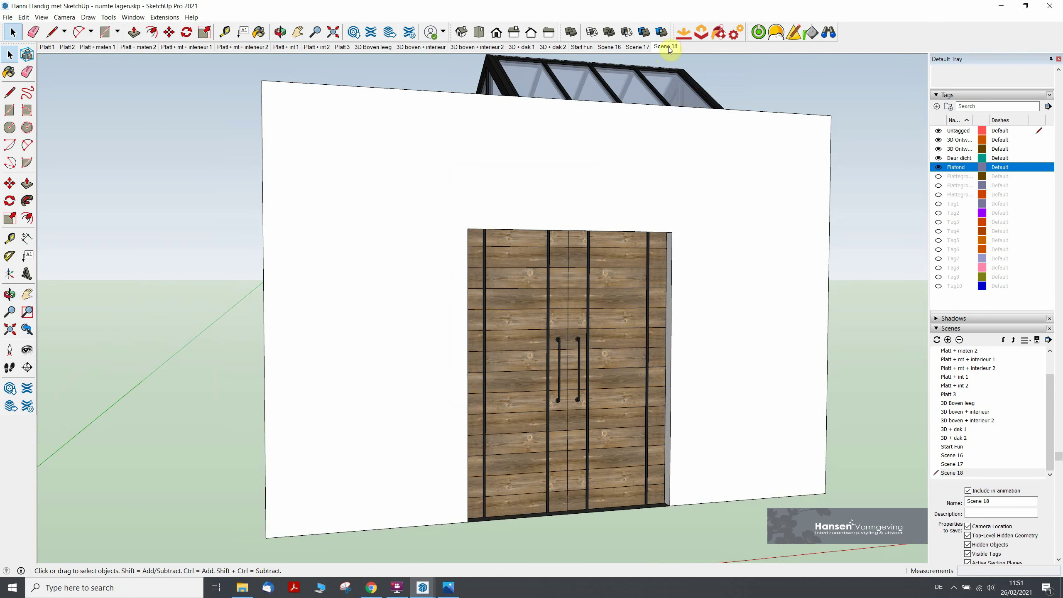
Slide the right wooden door panel left to partly open it.
{"action": "left_click", "coordinate": [605, 434]}
{"action": "key", "text": "m"}
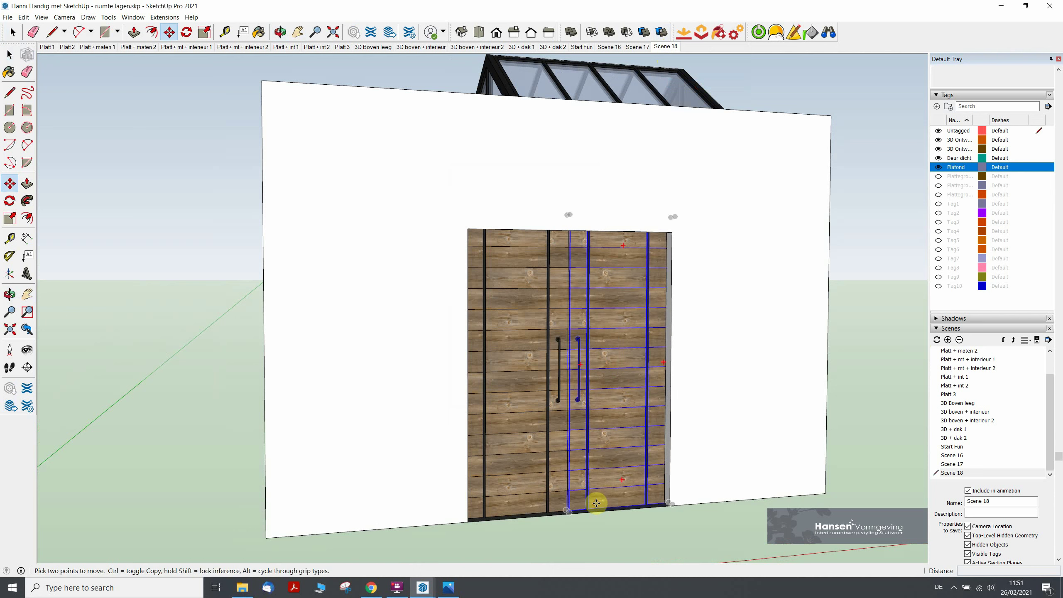
{"action": "left_click_drag", "start_coordinate": [596, 503], "coordinate": [510, 493]}
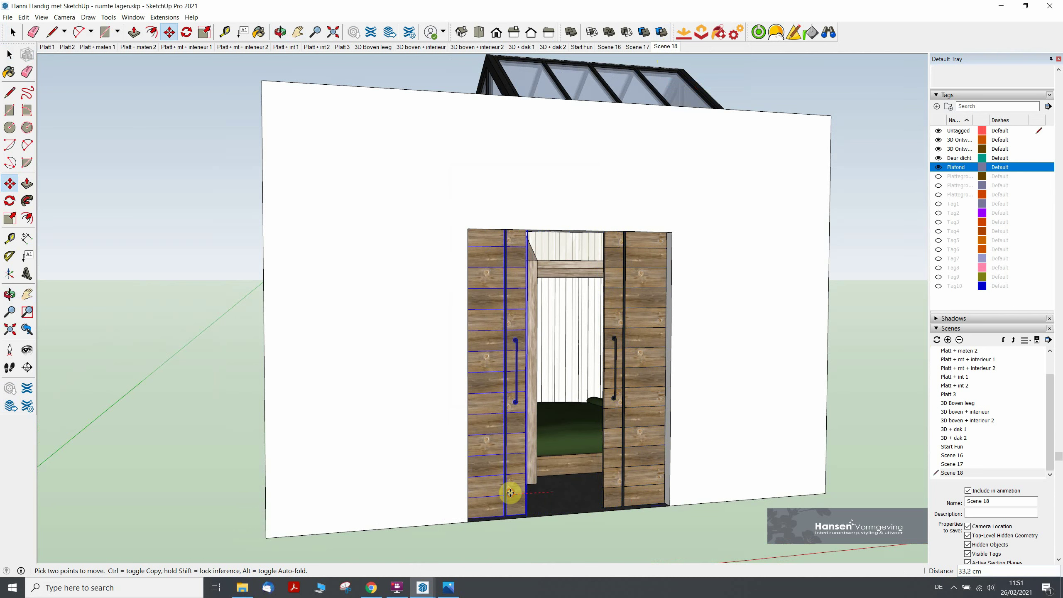
{"action": "key", "text": "space"}
Save the open-door view as Scene 19 and preview Scene 16, Start Fun and Scene 17.
{"action": "left_click", "coordinate": [948, 340]}
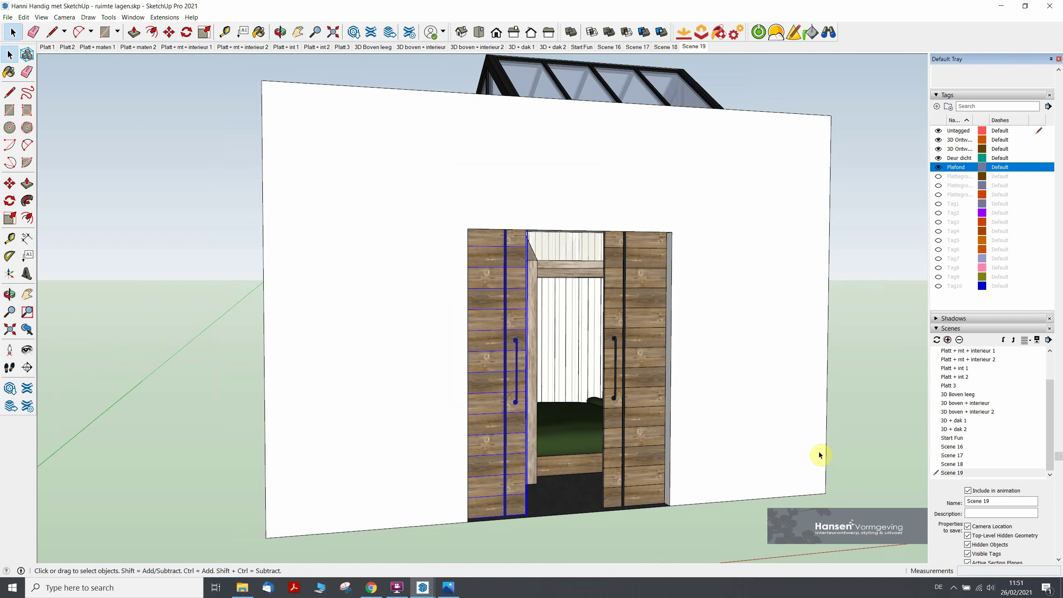
{"action": "left_click", "coordinate": [863, 175]}
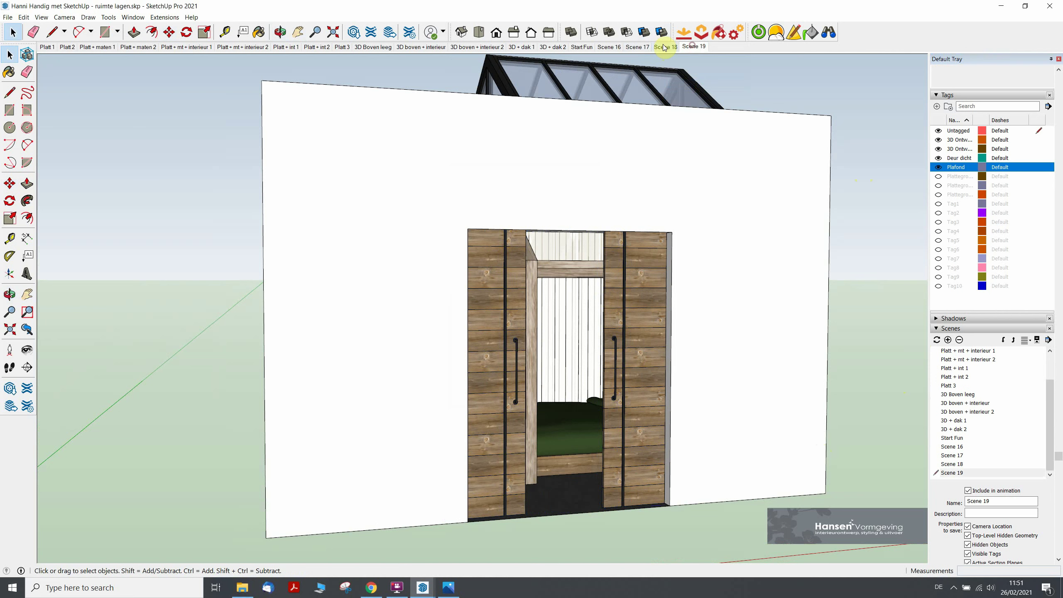
{"action": "left_click", "coordinate": [643, 47]}
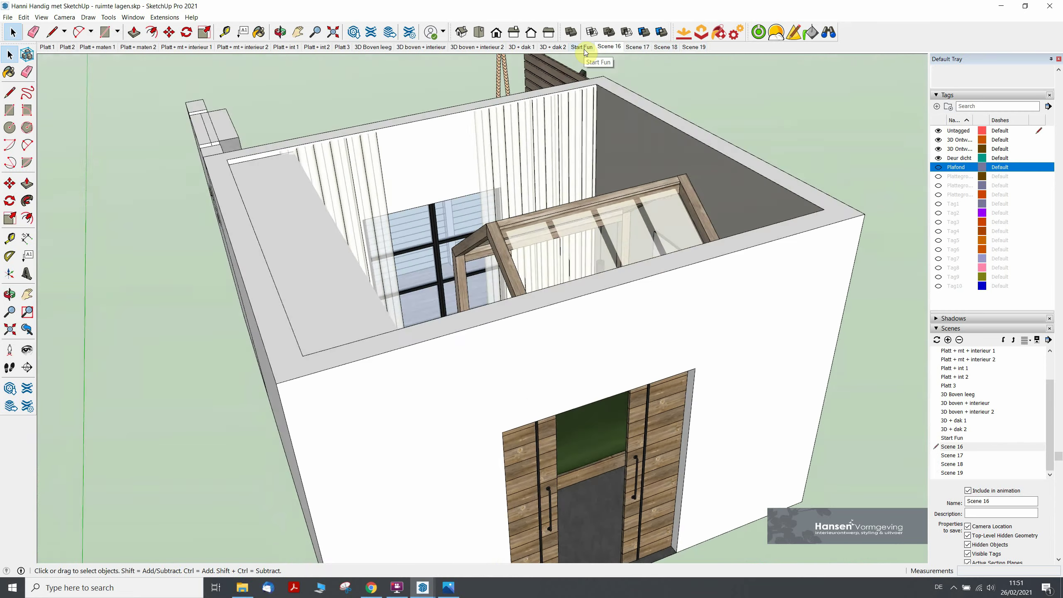
{"action": "left_click", "coordinate": [584, 47]}
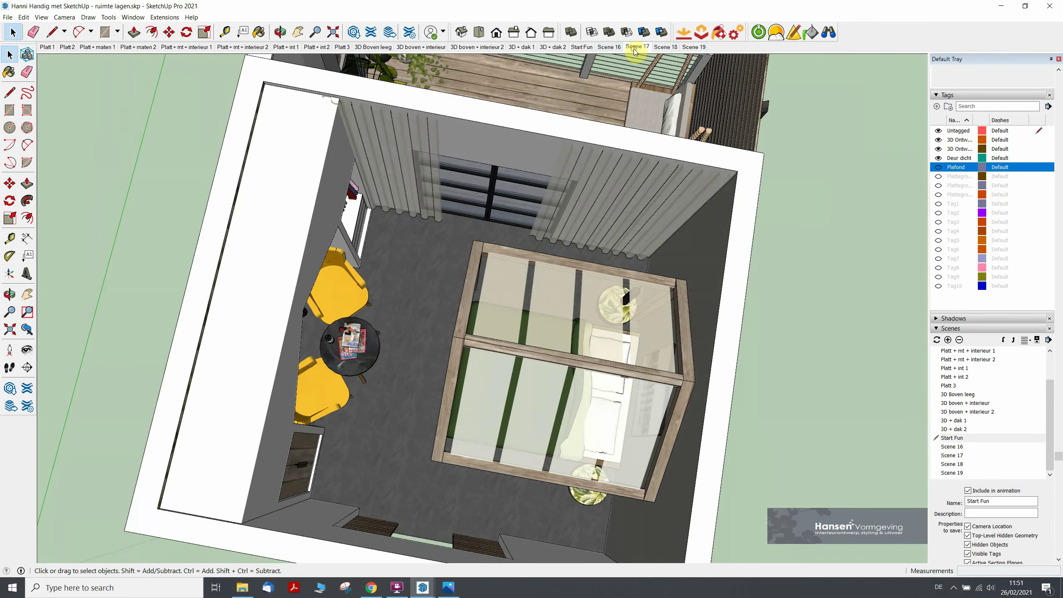
{"action": "left_click", "coordinate": [637, 47]}
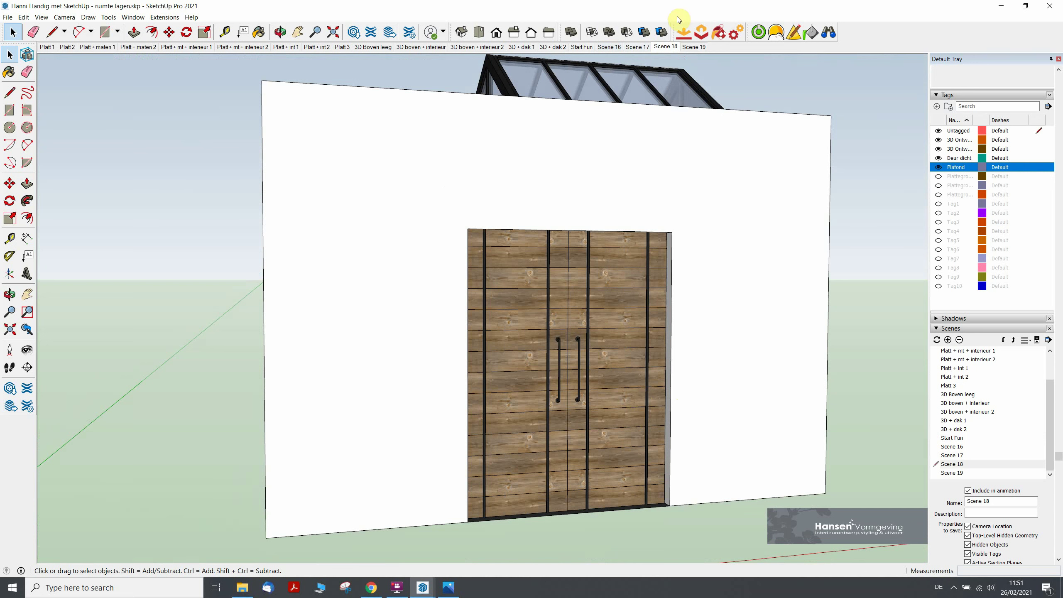
Delete Scene 19 so the list ends at Scene 18.
{"action": "left_click", "coordinate": [694, 47]}
{"action": "right_click", "coordinate": [695, 47]}
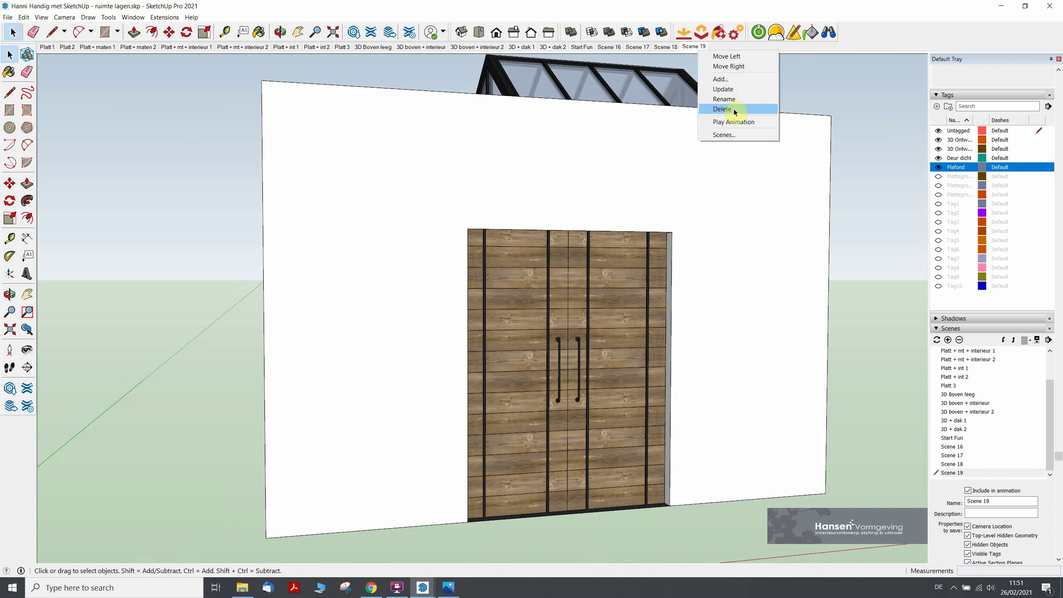
{"action": "left_click", "coordinate": [734, 112]}
{"action": "left_click", "coordinate": [523, 317]}
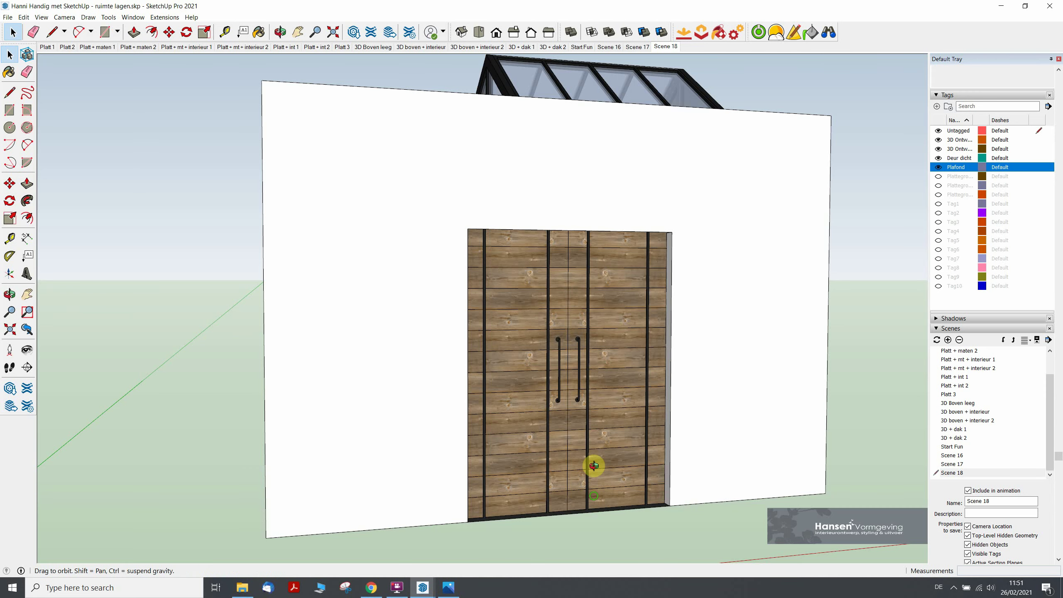
Place a copy of the wooden sliding door set in front of the wall.
{"action": "middle_click_drag", "start_coordinate": [590, 465], "coordinate": [586, 418]}
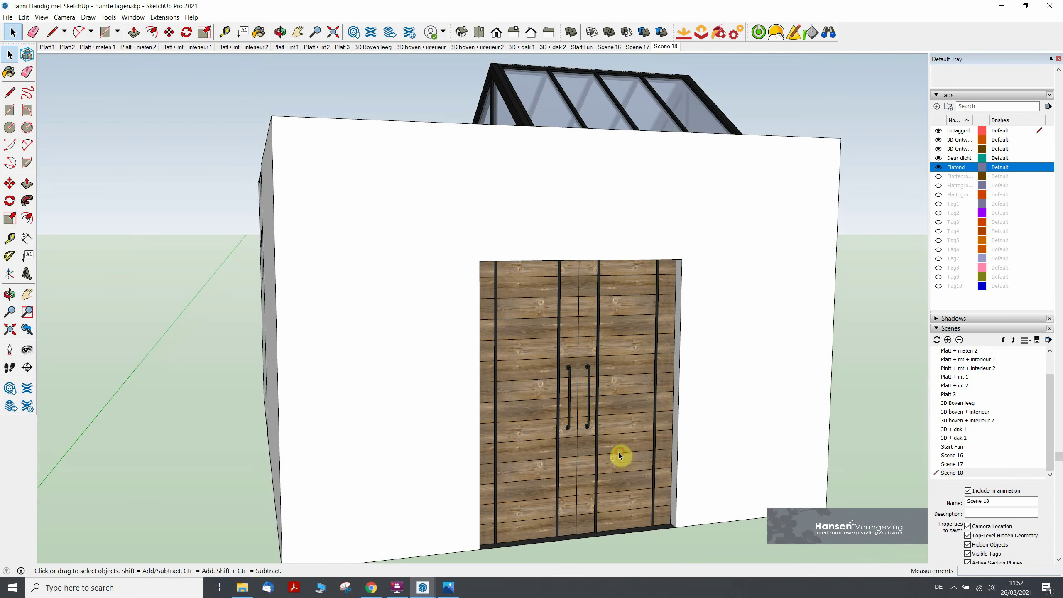
{"action": "left_click", "coordinate": [552, 477]}
{"action": "mouse_move", "coordinate": [560, 475]}
{"action": "middle_mouse_down"}
{"action": "mouse_move", "coordinate": [600, 443]}
{"action": "mouse_move", "coordinate": [585, 305]}
{"action": "mouse_move", "coordinate": [612, 432]}
{"action": "middle_mouse_up"}
{"action": "scroll", "coordinate": [588, 299], "scroll_direction": "down", "scroll_amount": 3}
{"action": "scroll", "coordinate": [611, 436], "scroll_direction": "up", "scroll_amount": 1}
{"action": "scroll", "coordinate": [611, 438], "scroll_direction": "up", "scroll_amount": 3}
{"action": "key", "text": "m"}
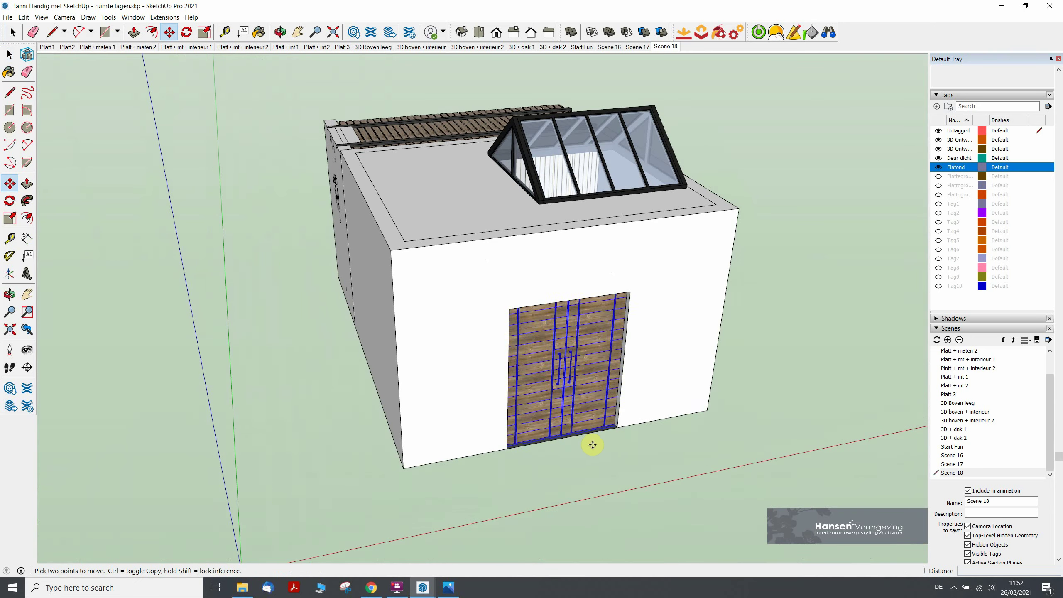
{"action": "key", "text": "ctrl"}
{"action": "left_click", "coordinate": [592, 443]}
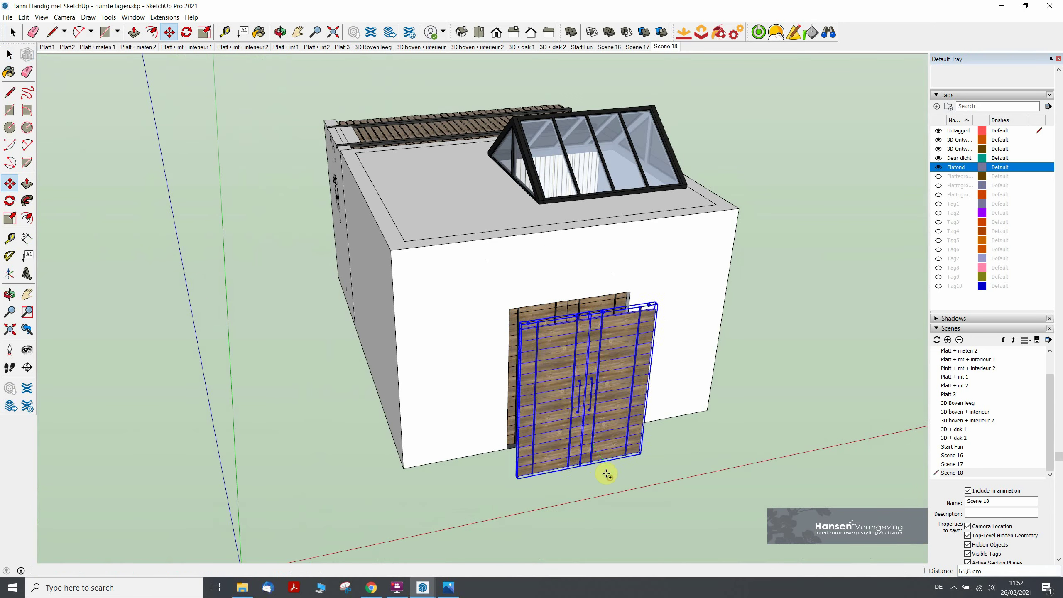
{"action": "left_click", "coordinate": [633, 518]}
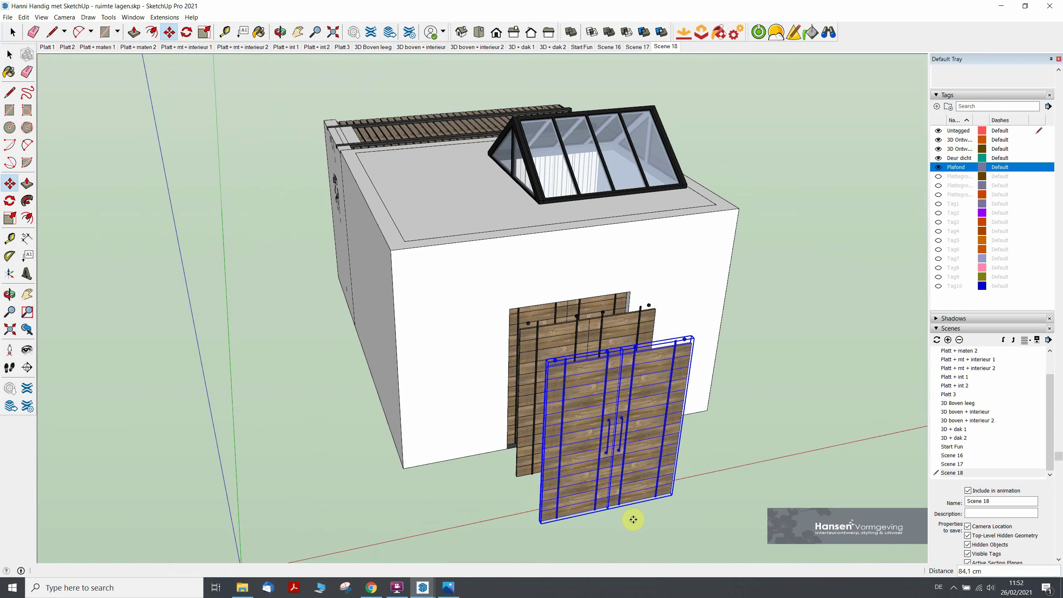
Copy the terrace window twice, one in front of the terrace and one left of the house.
{"action": "mouse_move", "coordinate": [429, 282]}
{"action": "middle_mouse_down"}
{"action": "mouse_move", "coordinate": [688, 410]}
{"action": "mouse_move", "coordinate": [467, 353]}
{"action": "mouse_move", "coordinate": [809, 408]}
{"action": "mouse_move", "coordinate": [511, 387]}
{"action": "mouse_move", "coordinate": [527, 339]}
{"action": "middle_mouse_up"}
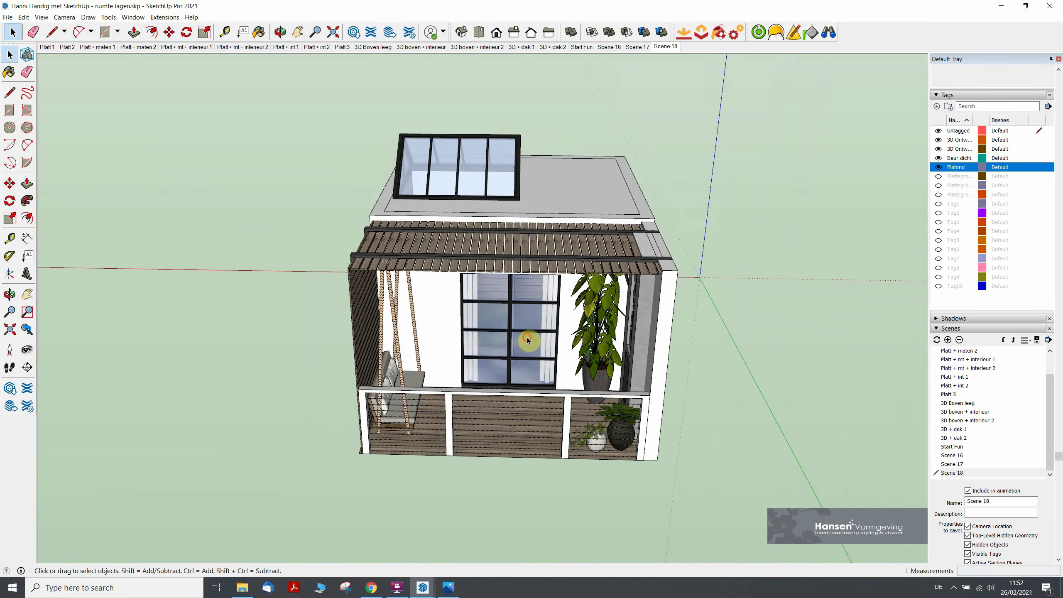
{"action": "left_click", "coordinate": [527, 339]}
{"action": "scroll", "coordinate": [493, 348], "scroll_direction": "down", "scroll_amount": 3}
{"action": "key", "text": "m"}
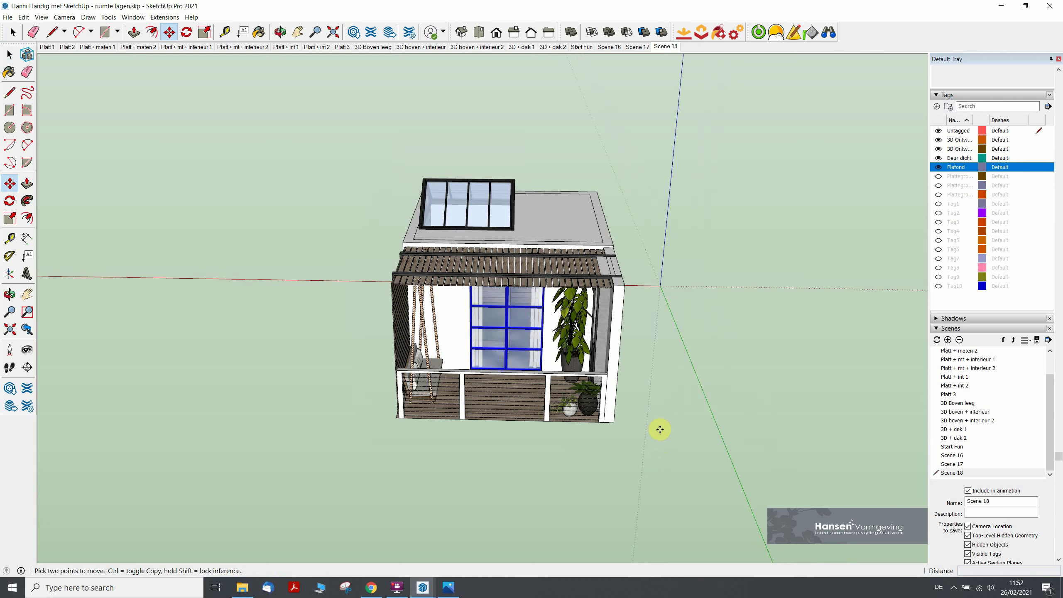
{"action": "key", "text": "ctrl"}
{"action": "left_click", "coordinate": [659, 430]}
{"action": "left_click", "coordinate": [681, 516]}
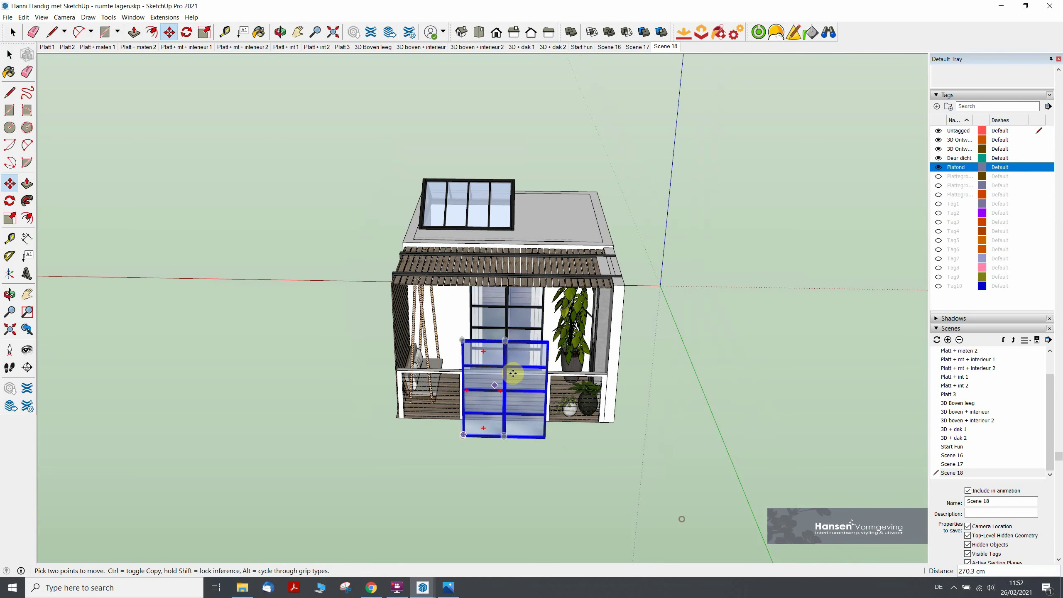
{"action": "mouse_move", "coordinate": [681, 517]}
{"action": "middle_mouse_down"}
{"action": "mouse_move", "coordinate": [261, 385]}
{"action": "mouse_move", "coordinate": [566, 423]}
{"action": "middle_mouse_up"}
{"action": "left_click", "coordinate": [566, 423]}
{"action": "key", "text": "ctrl"}
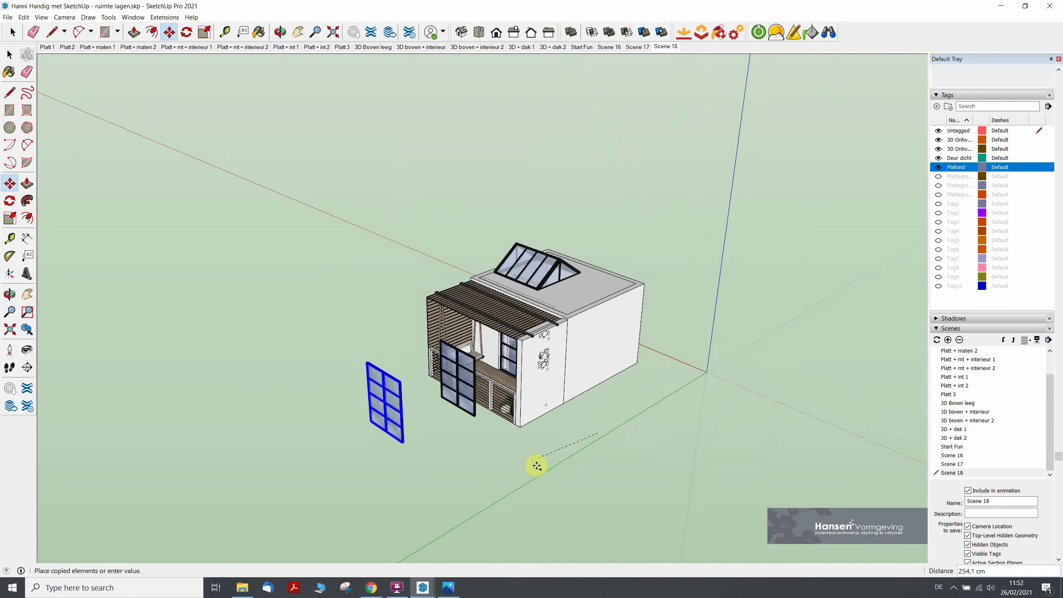
{"action": "left_click", "coordinate": [546, 469]}
Slide the copied door's right and left panels apart, the left by 50 cm.
{"action": "mouse_move", "coordinate": [546, 351]}
{"action": "middle_mouse_down"}
{"action": "mouse_move", "coordinate": [433, 429]}
{"action": "mouse_move", "coordinate": [510, 362]}
{"action": "mouse_move", "coordinate": [545, 427]}
{"action": "middle_mouse_up"}
{"action": "key", "text": "space"}
{"action": "scroll", "coordinate": [556, 404], "scroll_direction": "up", "scroll_amount": 3}
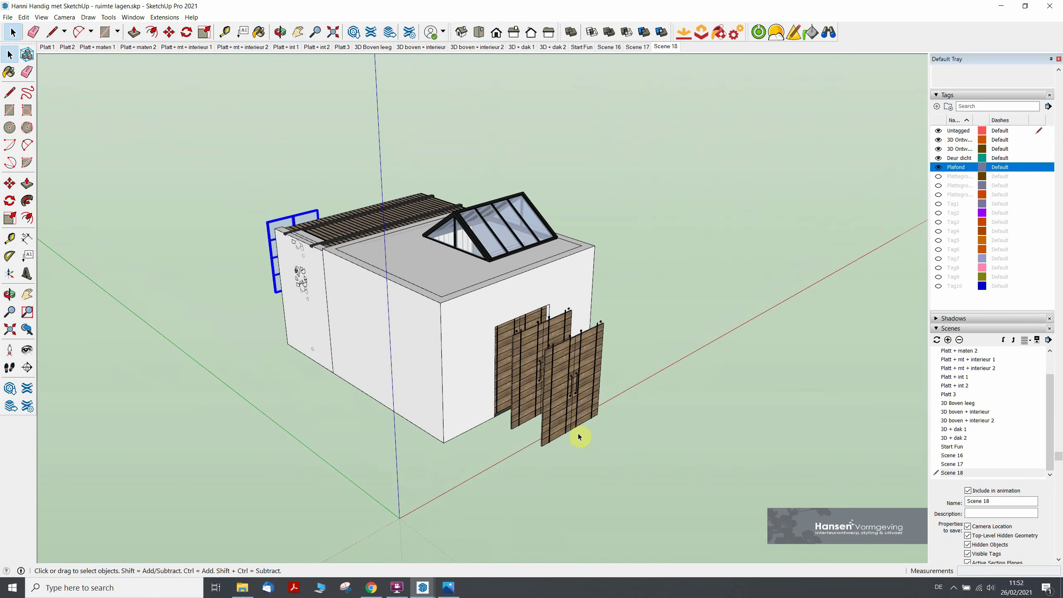
{"action": "scroll", "coordinate": [560, 425], "scroll_direction": "up", "scroll_amount": 2}
{"action": "scroll", "coordinate": [559, 424], "scroll_direction": "up", "scroll_amount": 3}
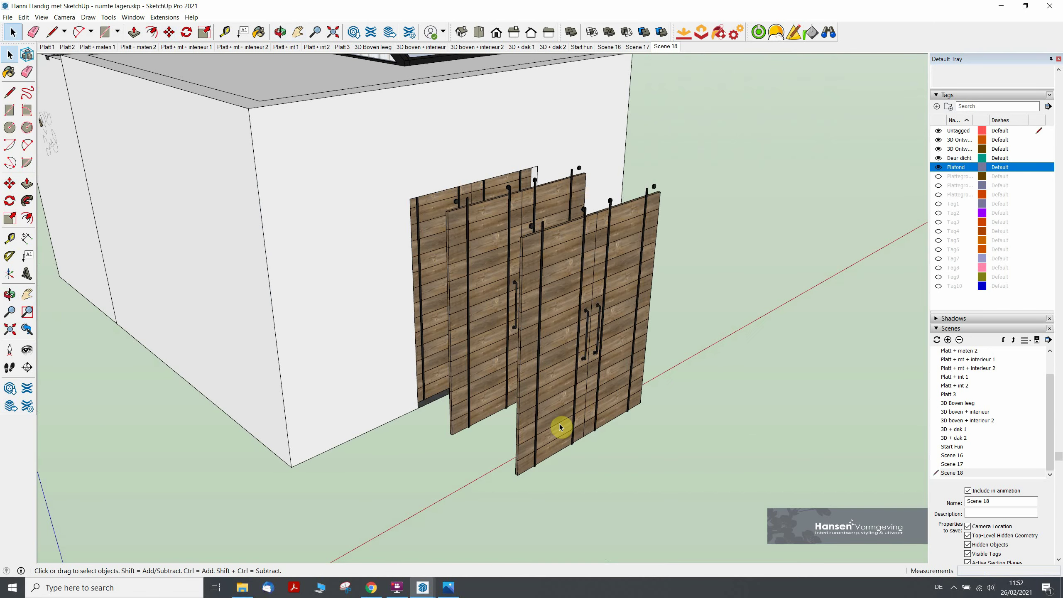
{"action": "mouse_move", "coordinate": [434, 373]}
{"action": "middle_mouse_down"}
{"action": "mouse_move", "coordinate": [494, 382]}
{"action": "mouse_move", "coordinate": [501, 278]}
{"action": "middle_mouse_up"}
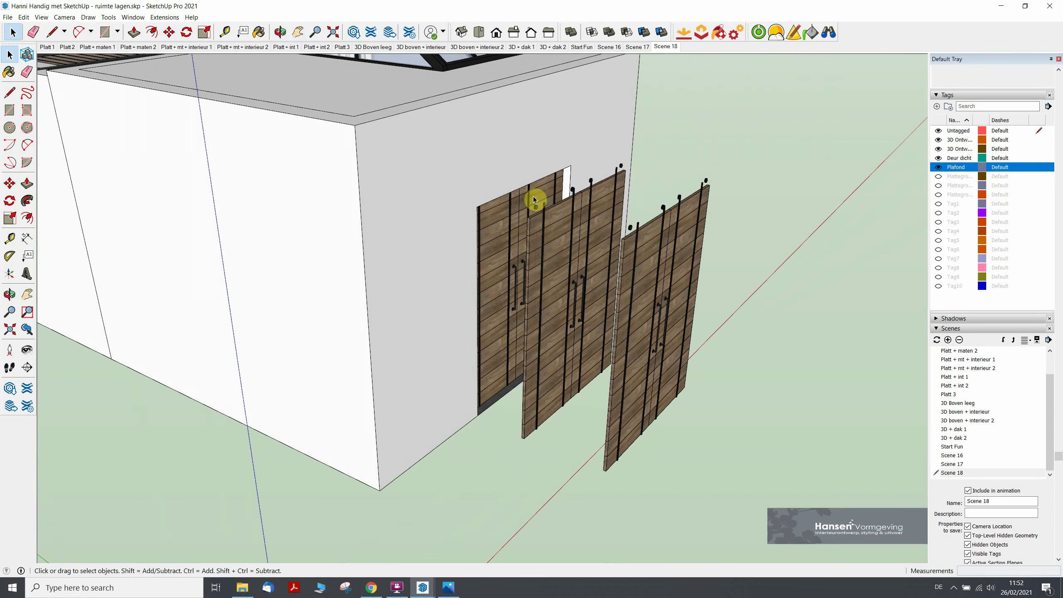
{"action": "left_click", "coordinate": [660, 400]}
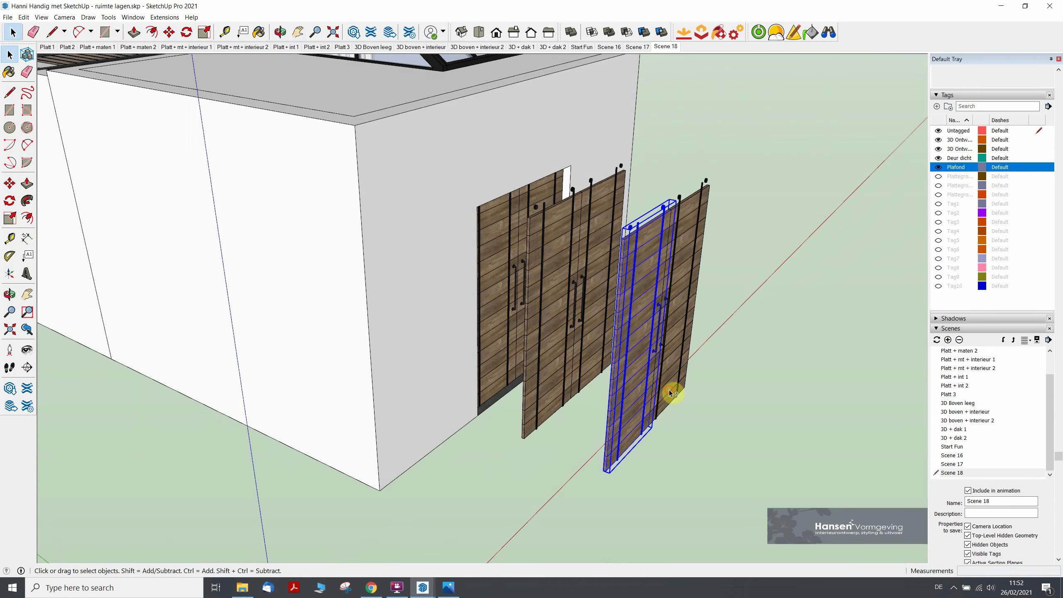
{"action": "mouse_move", "coordinate": [612, 396]}
{"action": "middle_mouse_down"}
{"action": "mouse_move", "coordinate": [443, 403]}
{"action": "mouse_move", "coordinate": [427, 432]}
{"action": "middle_mouse_up"}
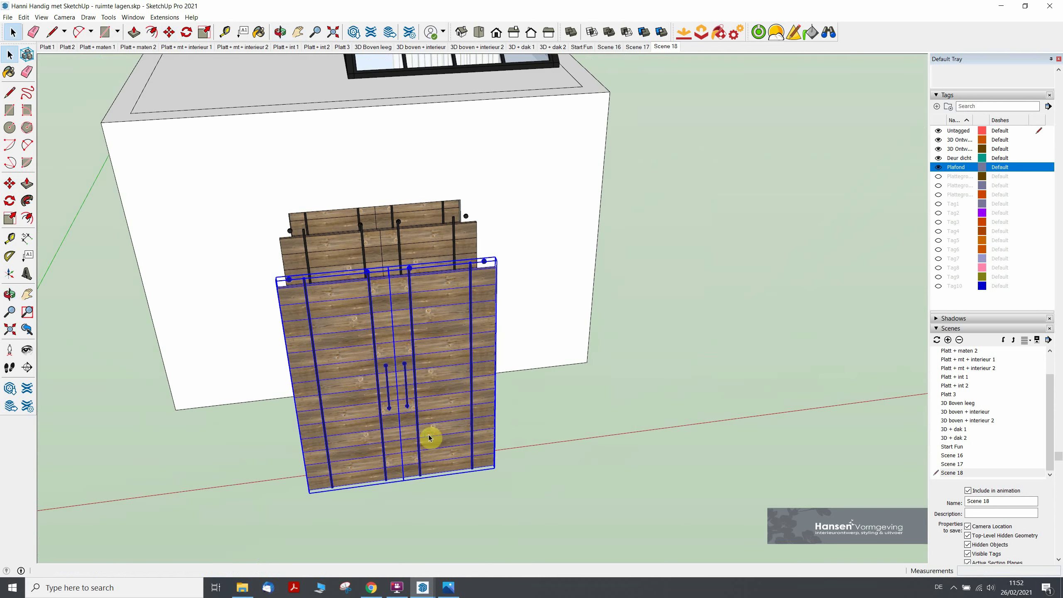
{"action": "key", "text": "m"}
{"action": "type", "text": "50"}
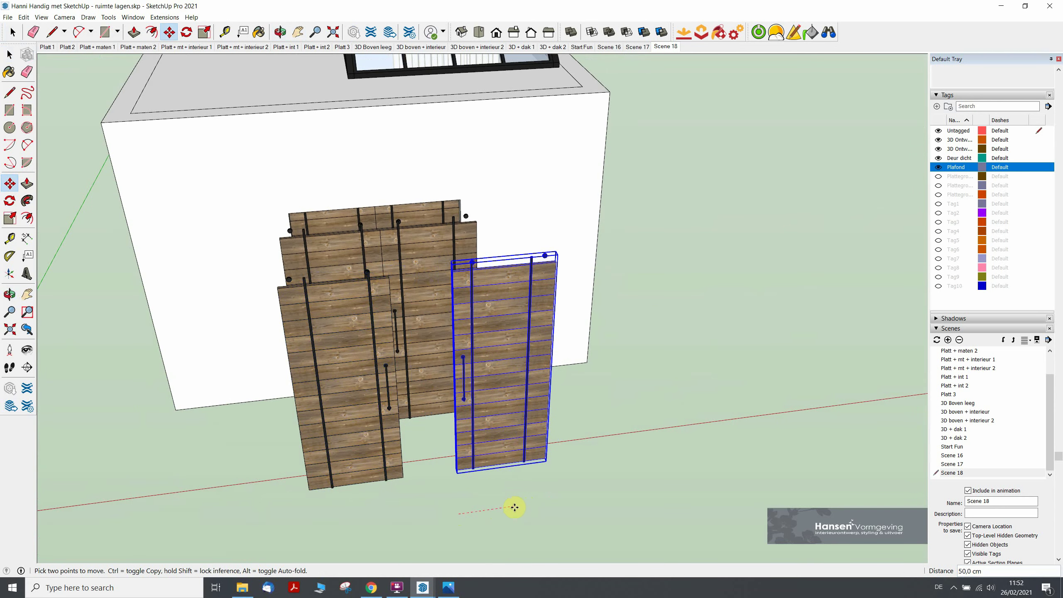
{"action": "left_click", "coordinate": [399, 473]}
{"action": "left_click", "coordinate": [404, 491]}
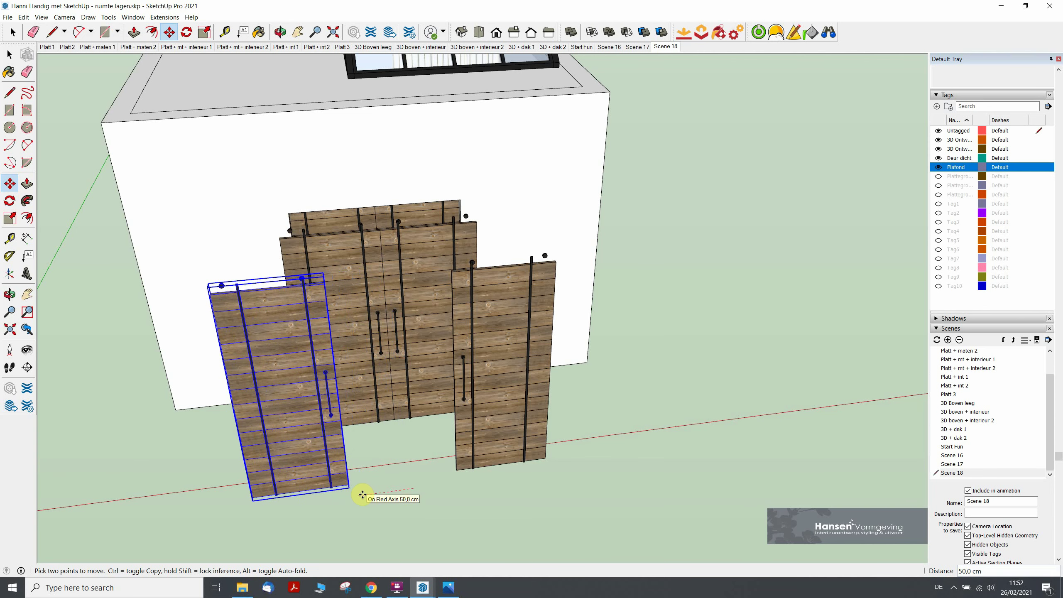
{"action": "left_click", "coordinate": [362, 495]}
{"action": "key", "text": "space"}
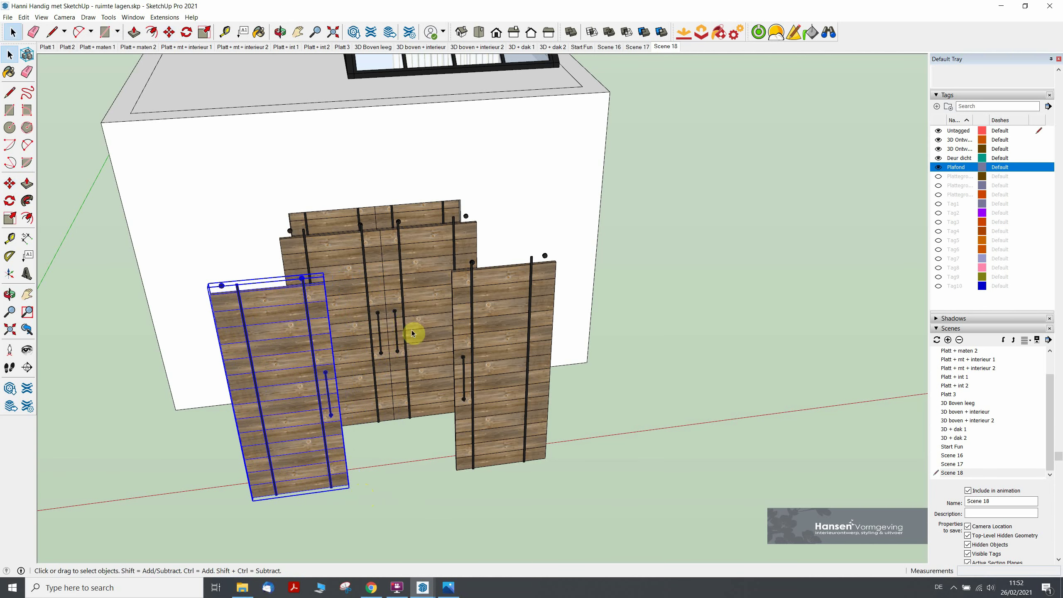
Slide the middle door panel of the copied set to a new position.
{"action": "mouse_move", "coordinate": [415, 332]}
{"action": "middle_mouse_down"}
{"action": "mouse_move", "coordinate": [393, 449]}
{"action": "mouse_move", "coordinate": [406, 431]}
{"action": "middle_mouse_up"}
{"action": "left_click", "coordinate": [415, 417]}
{"action": "key", "text": "m"}
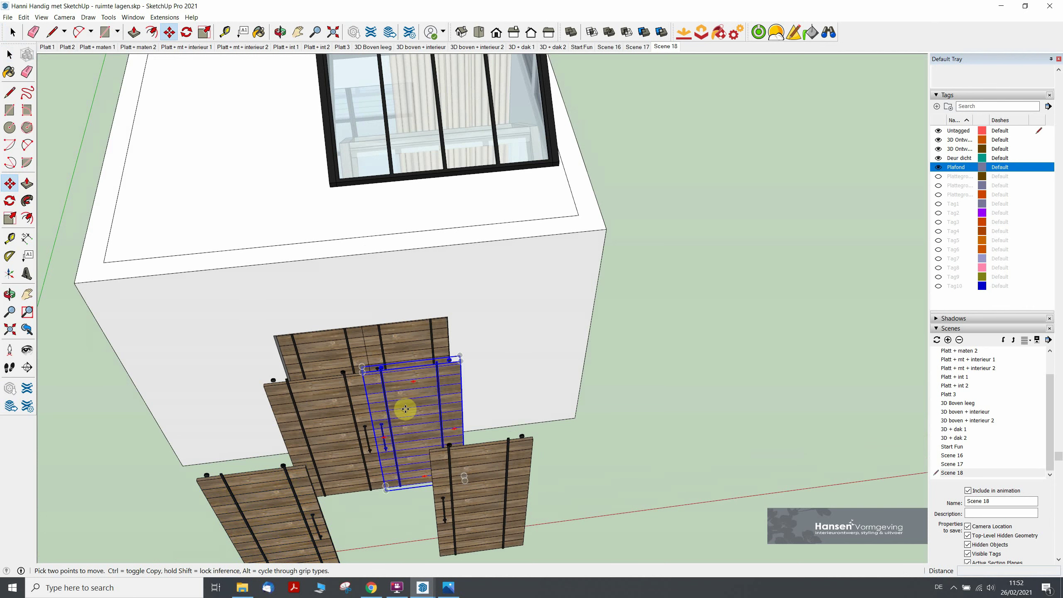
{"action": "left_click", "coordinate": [408, 413]}
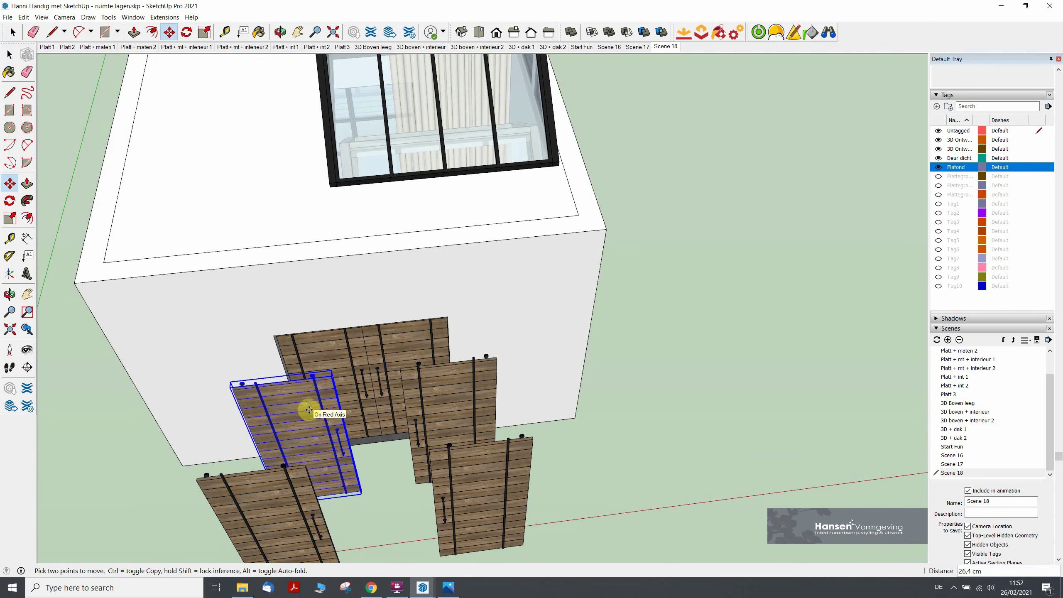
{"action": "mouse_move", "coordinate": [309, 410]}
{"action": "middle_mouse_down"}
{"action": "mouse_move", "coordinate": [457, 414]}
{"action": "mouse_move", "coordinate": [301, 351]}
{"action": "mouse_move", "coordinate": [645, 403]}
{"action": "mouse_move", "coordinate": [403, 408]}
{"action": "mouse_move", "coordinate": [620, 329]}
{"action": "mouse_move", "coordinate": [510, 427]}
{"action": "middle_mouse_up"}
Select the right glass panel of the lower window copy and activate Rotate from above.
{"action": "left_click", "coordinate": [511, 427]}
{"action": "scroll", "coordinate": [503, 384], "scroll_direction": "up", "scroll_amount": 2}
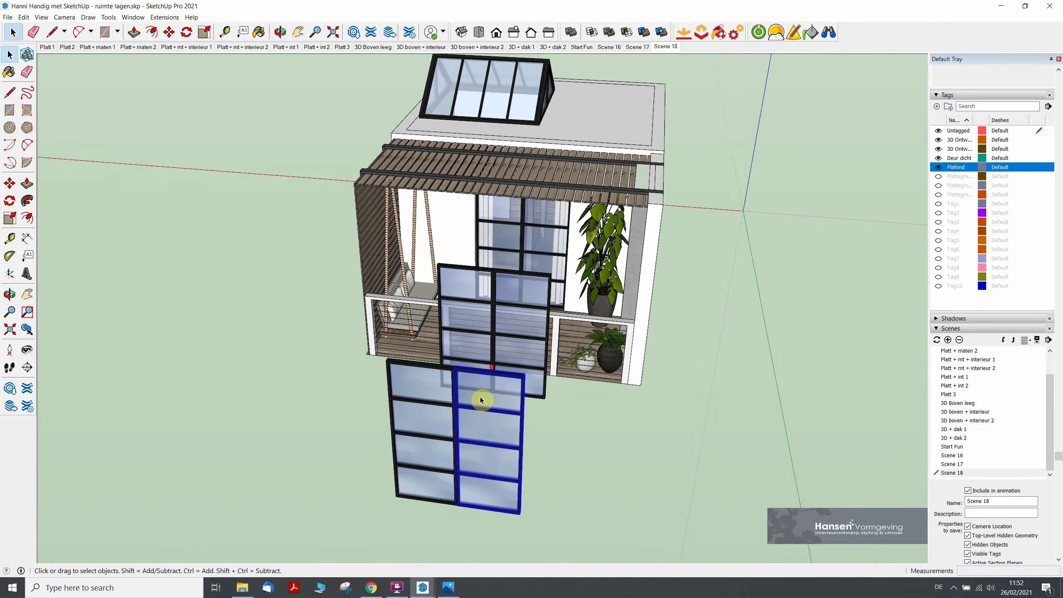
{"action": "scroll", "coordinate": [477, 456], "scroll_direction": "up", "scroll_amount": 1}
{"action": "scroll", "coordinate": [481, 486], "scroll_direction": "up", "scroll_amount": 2}
{"action": "scroll", "coordinate": [485, 468], "scroll_direction": "up", "scroll_amount": 2}
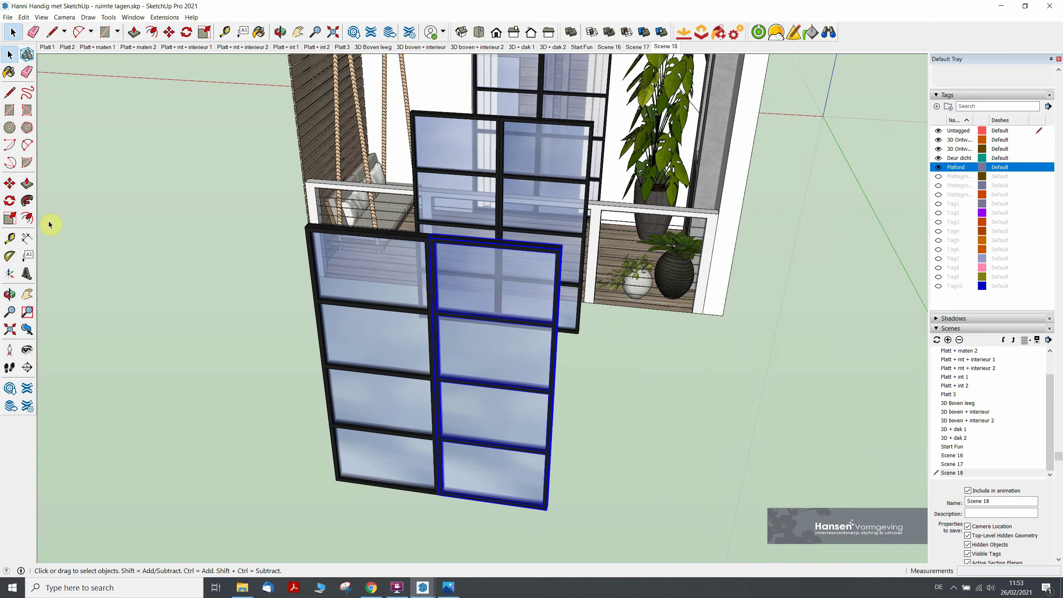
{"action": "left_click", "coordinate": [10, 202]}
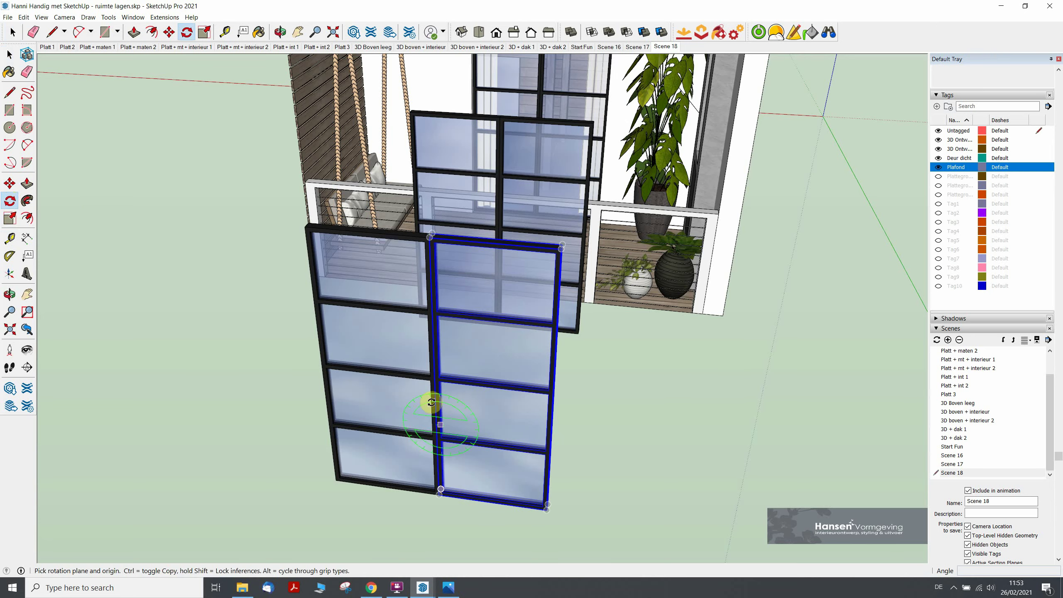
{"action": "scroll", "coordinate": [488, 488], "scroll_direction": "up", "scroll_amount": 1}
{"action": "middle_click_drag", "start_coordinate": [493, 424], "coordinate": [514, 391]}
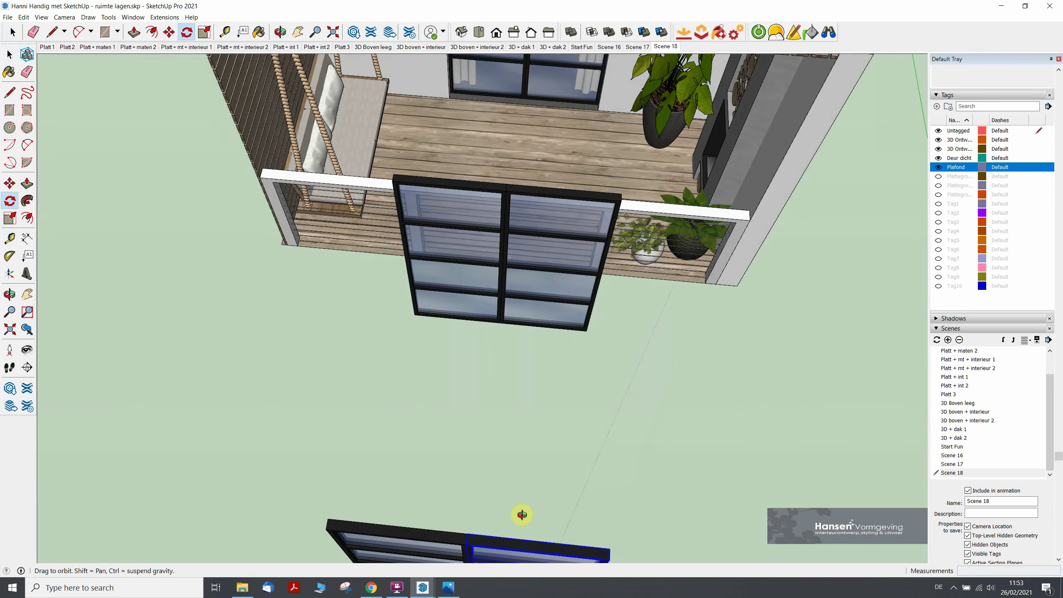
{"action": "scroll", "coordinate": [541, 391], "scroll_direction": "up", "scroll_amount": 1}
{"action": "scroll", "coordinate": [553, 383], "scroll_direction": "up", "scroll_amount": 3}
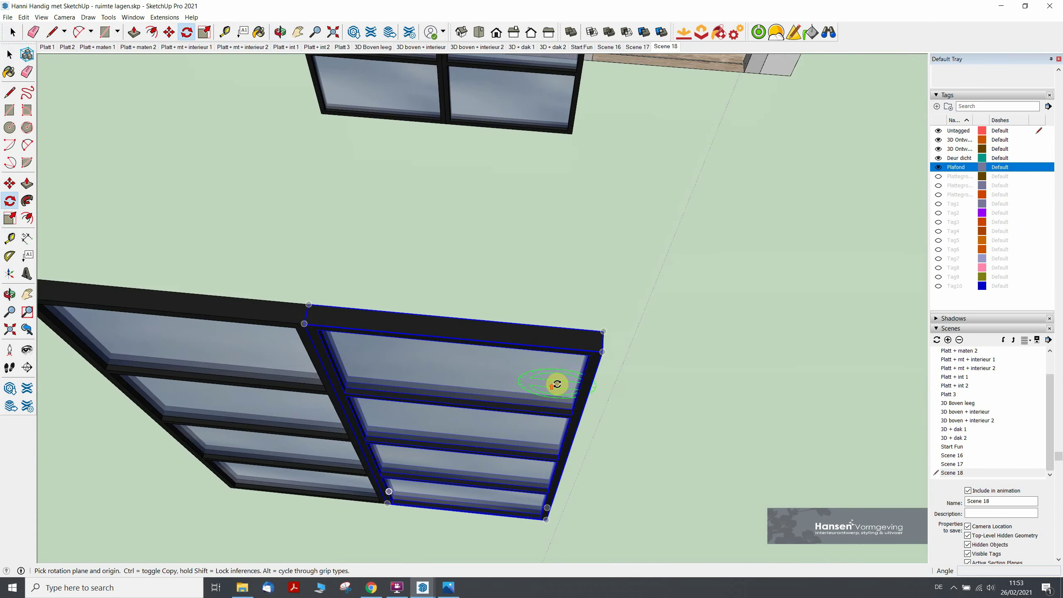
{"action": "scroll", "coordinate": [565, 379], "scroll_direction": "up", "scroll_amount": 2}
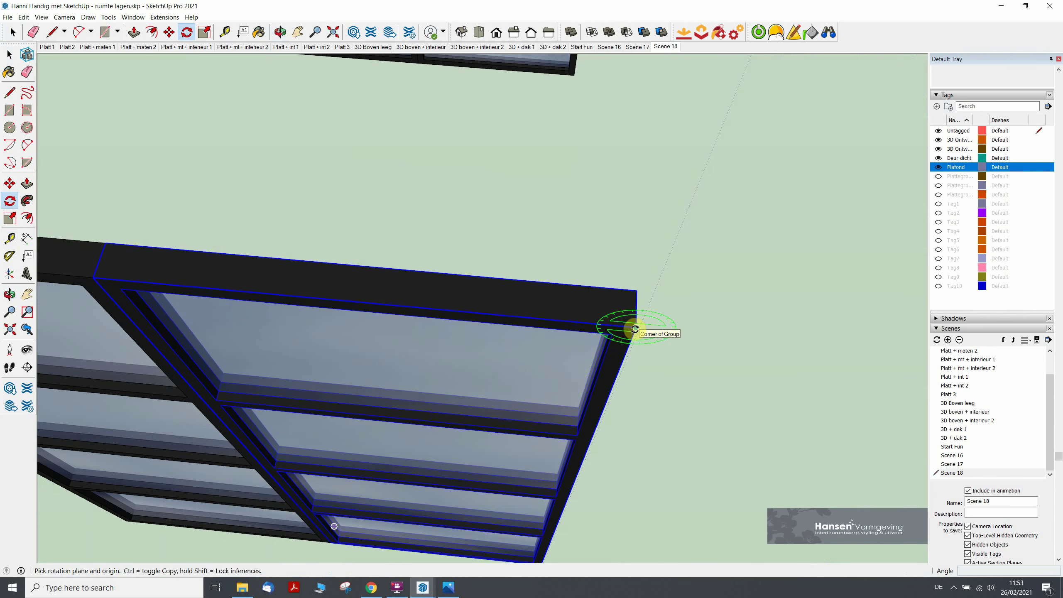
Rotate that right panel about its corner to a new angle.
{"action": "key", "text": "Up"}
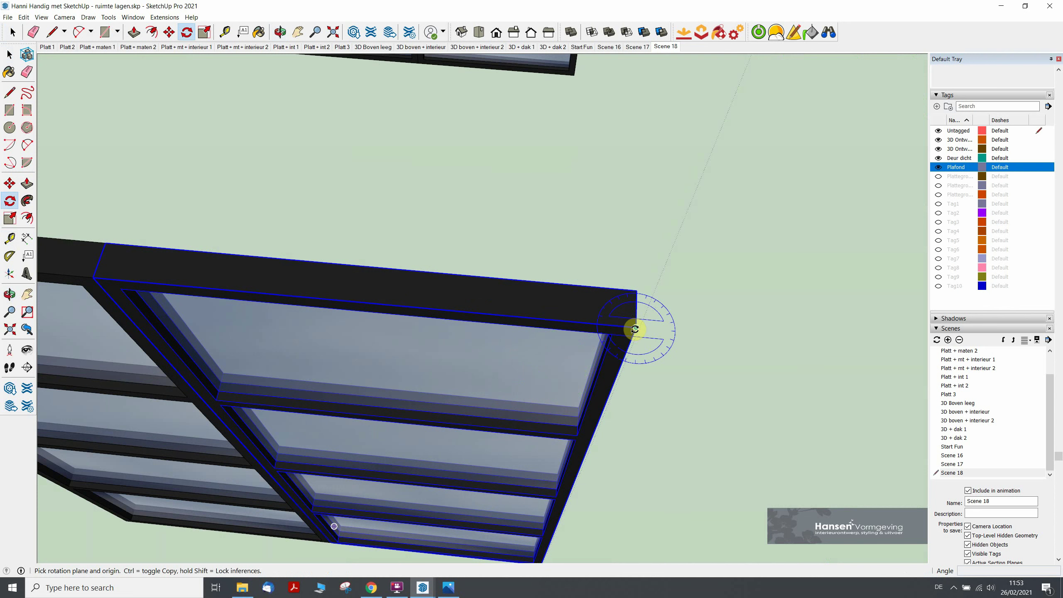
{"action": "left_click", "coordinate": [621, 358]}
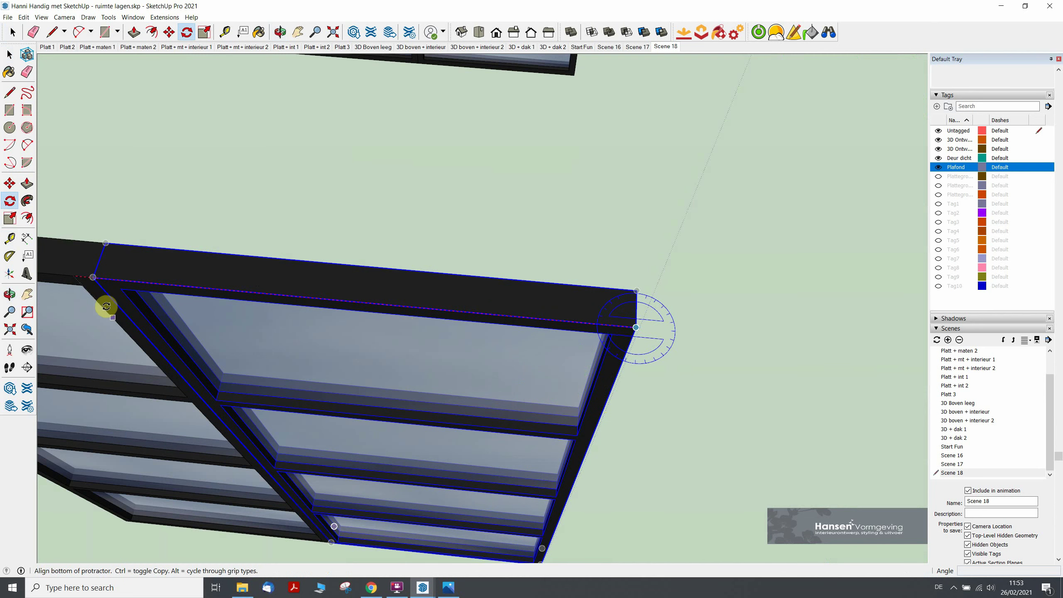
{"action": "left_click", "coordinate": [93, 278]}
{"action": "type", "text": "115"}
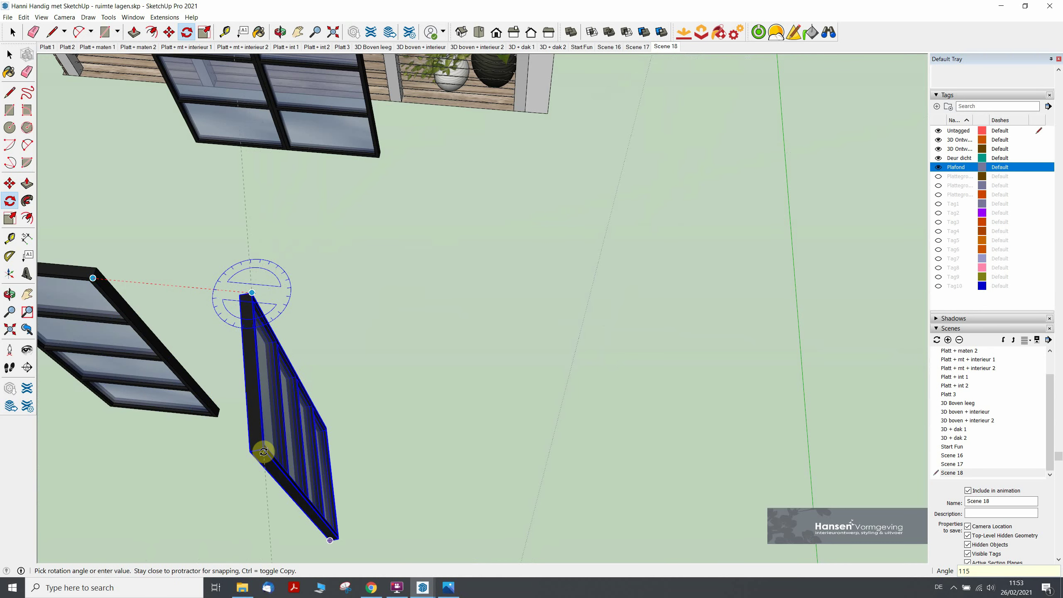
{"action": "left_click", "coordinate": [263, 451]}
{"action": "middle_click_drag", "start_coordinate": [195, 453], "coordinate": [301, 417]}
{"action": "key", "text": "space"}
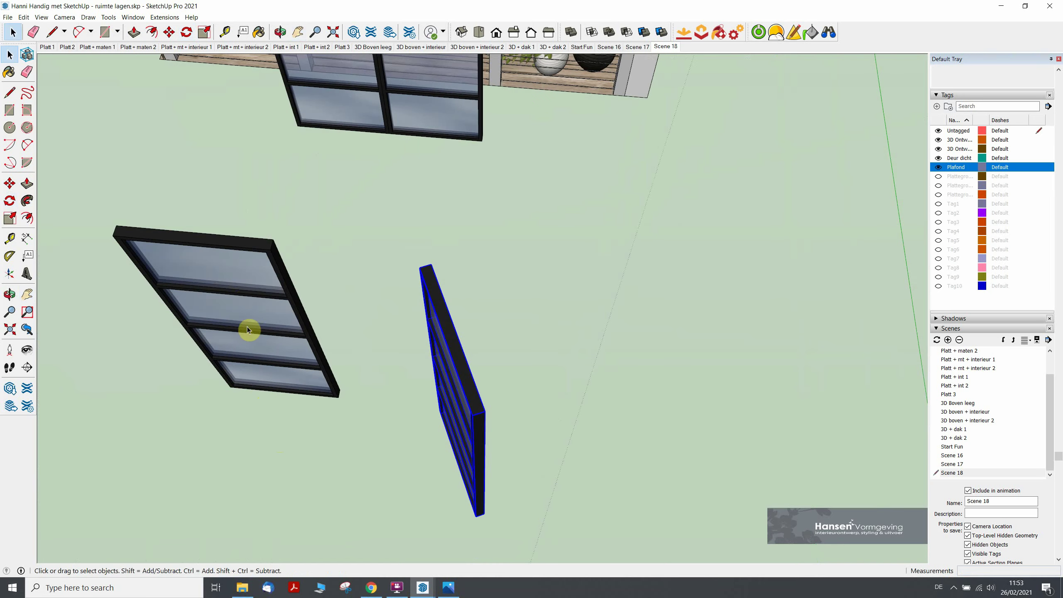
Rotate the other glass panel about its corner in the horizontal plane.
{"action": "left_click", "coordinate": [249, 330]}
{"action": "mouse_move", "coordinate": [511, 333]}
{"action": "middle_mouse_down"}
{"action": "mouse_move", "coordinate": [284, 304]}
{"action": "mouse_move", "coordinate": [82, 213]}
{"action": "middle_mouse_up"}
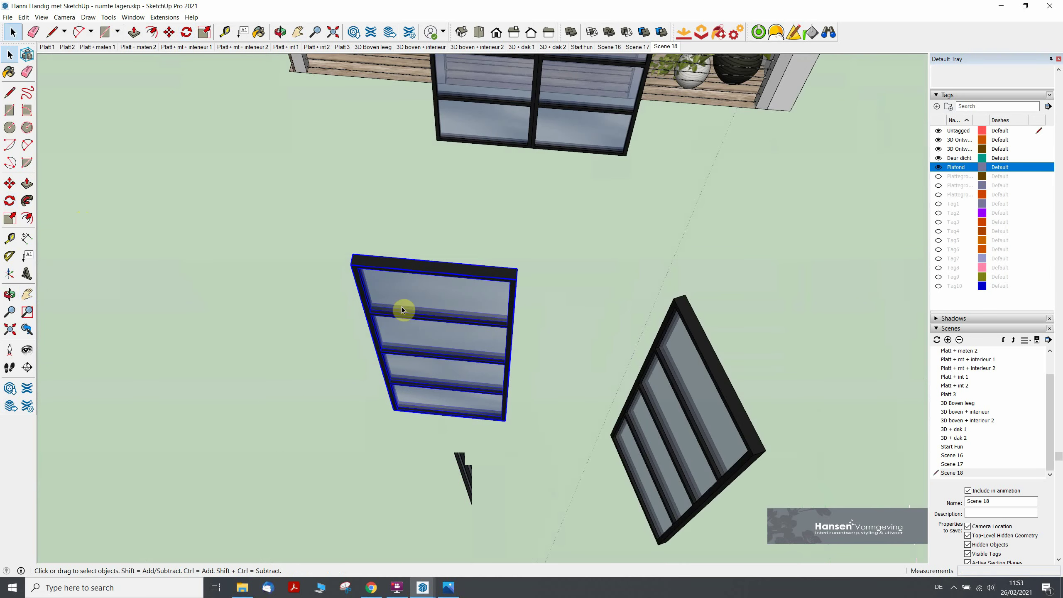
{"action": "scroll", "coordinate": [415, 330], "scroll_direction": "up", "scroll_amount": 3}
{"action": "left_click", "coordinate": [9, 200]}
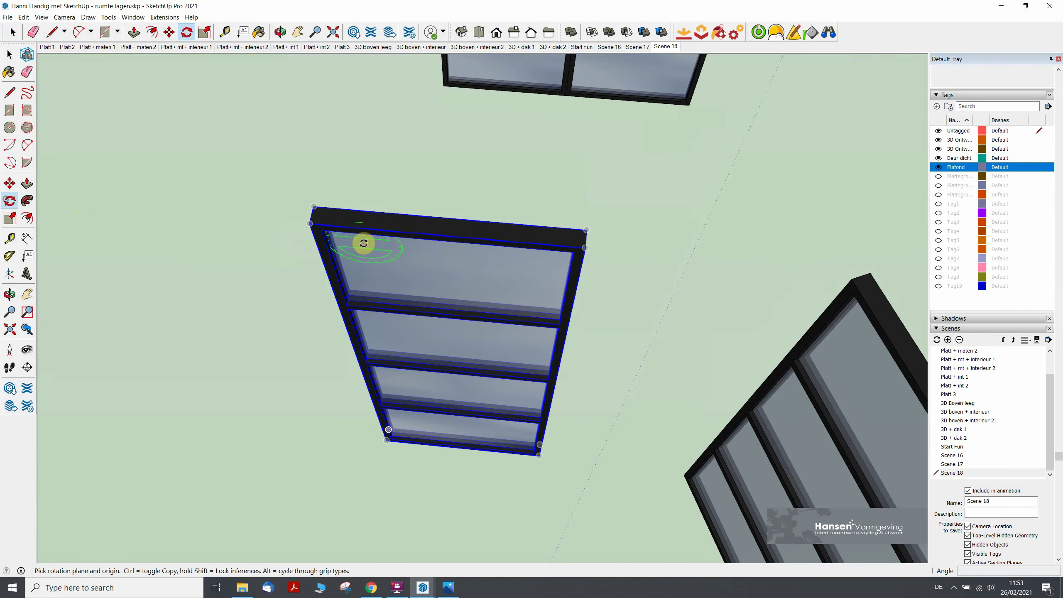
{"action": "key", "text": "Up"}
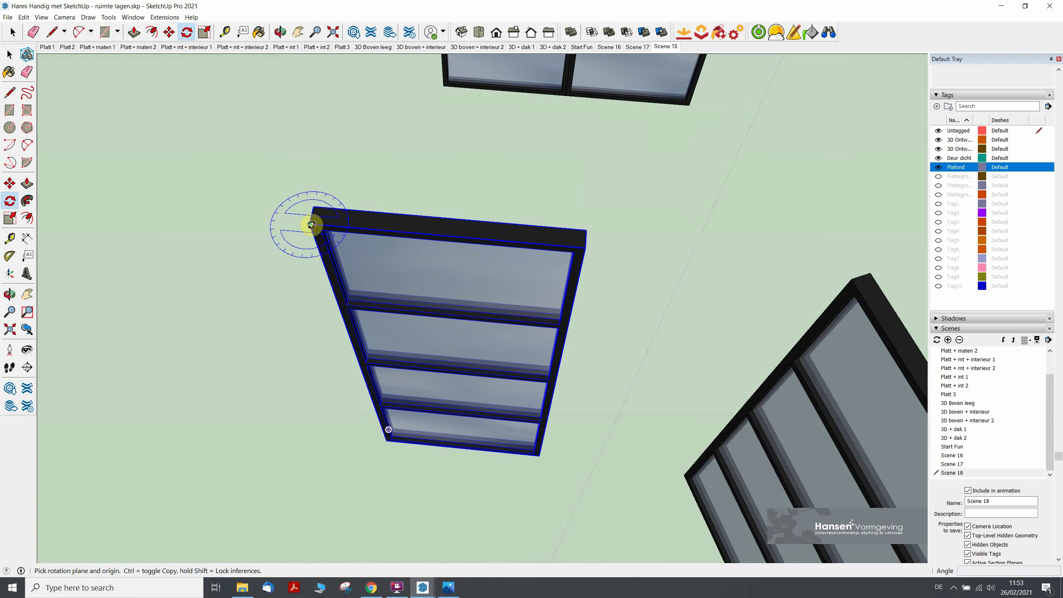
{"action": "left_click", "coordinate": [311, 225]}
{"action": "left_click", "coordinate": [584, 248]}
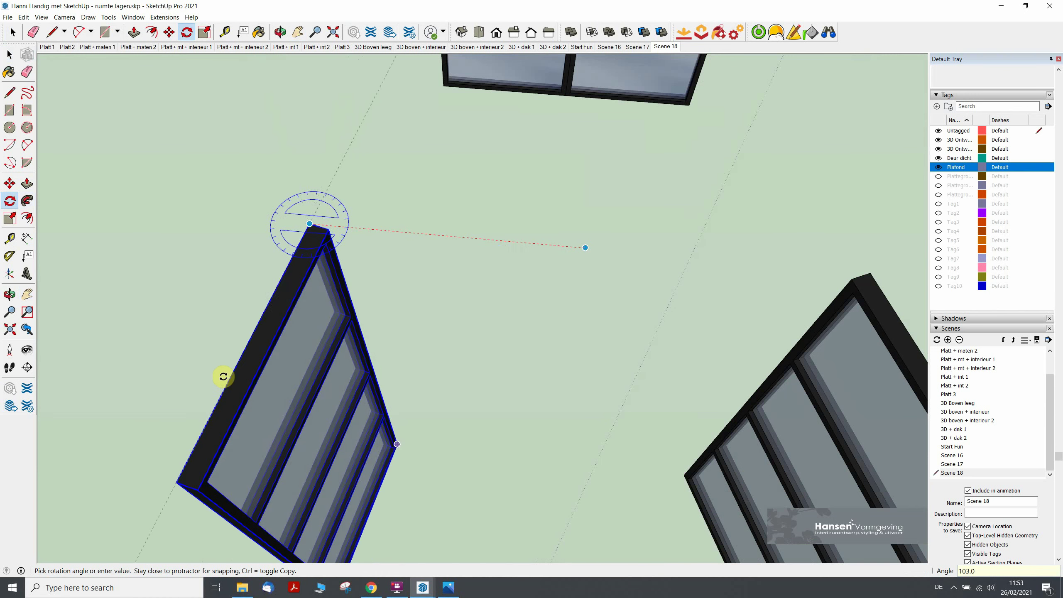
{"action": "left_click", "coordinate": [223, 376]}
Swing the right sliding door panel open about its top corner.
{"action": "key", "text": "space"}
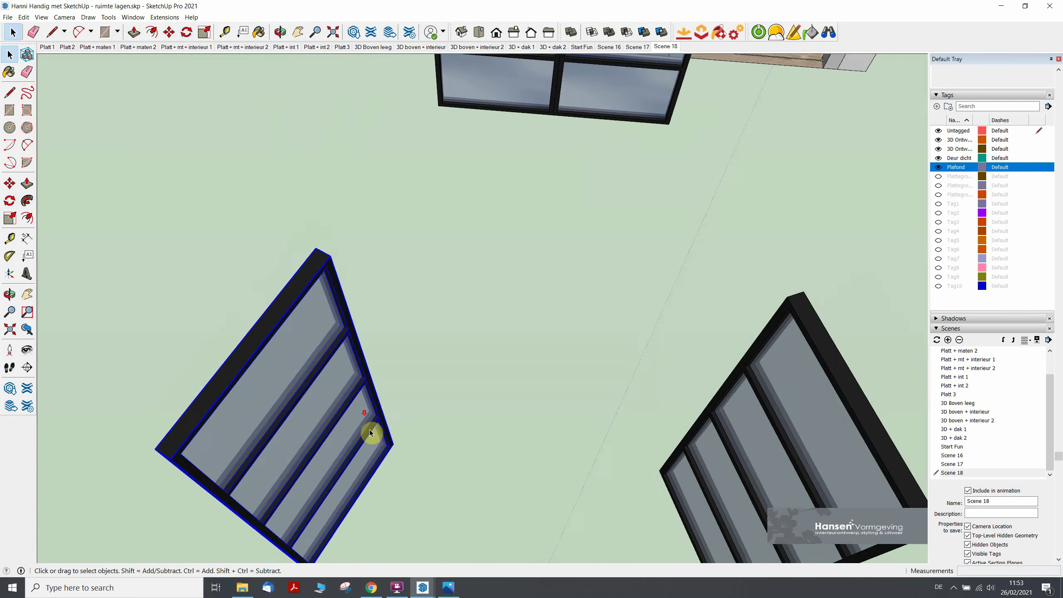
{"action": "scroll", "coordinate": [389, 372], "scroll_direction": "down", "scroll_amount": 5}
{"action": "left_click", "coordinate": [472, 249]}
{"action": "scroll", "coordinate": [472, 249], "scroll_direction": "up", "scroll_amount": 3}
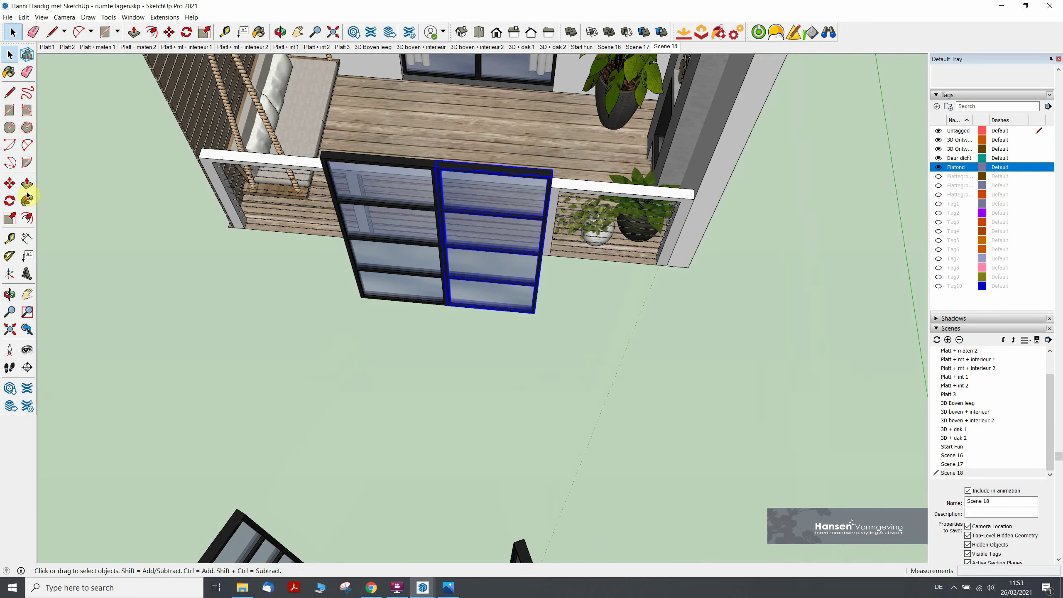
{"action": "left_click", "coordinate": [10, 200]}
{"action": "scroll", "coordinate": [544, 176], "scroll_direction": "up", "scroll_amount": 3}
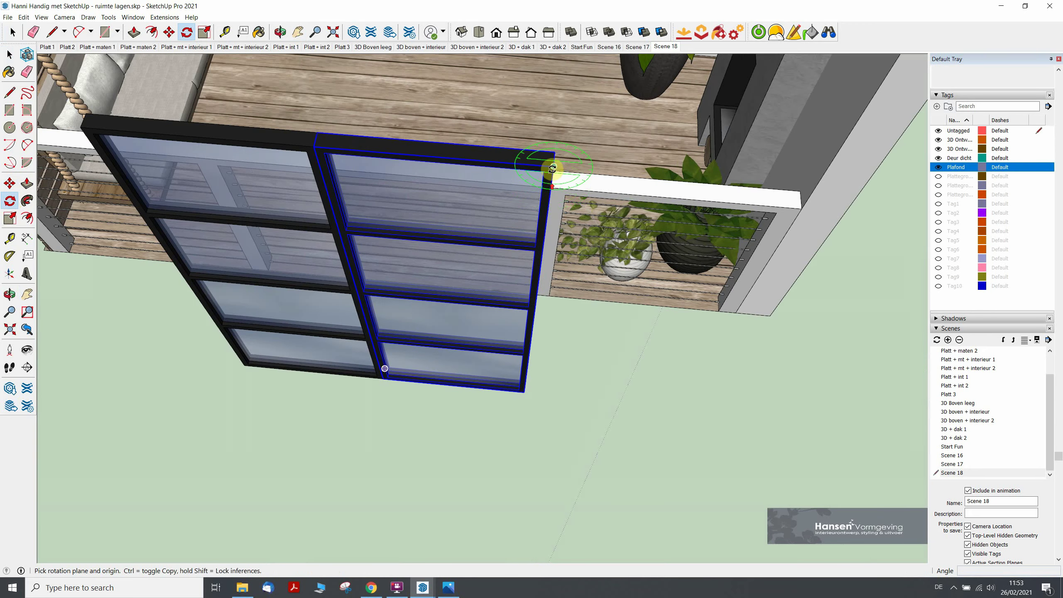
{"action": "key", "text": "Up"}
{"action": "left_click", "coordinate": [551, 166]}
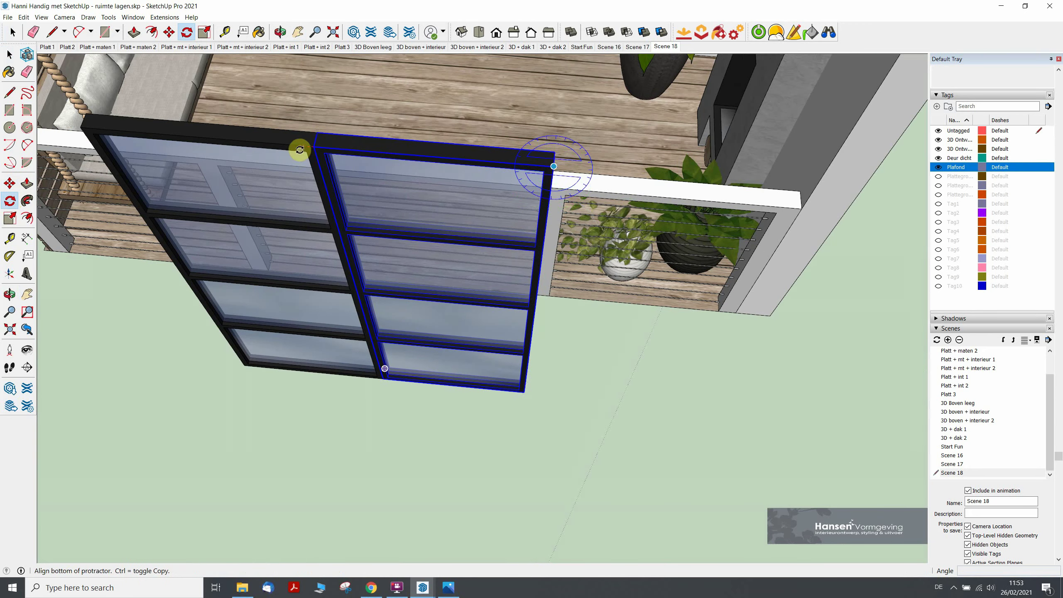
{"action": "left_click", "coordinate": [315, 148]}
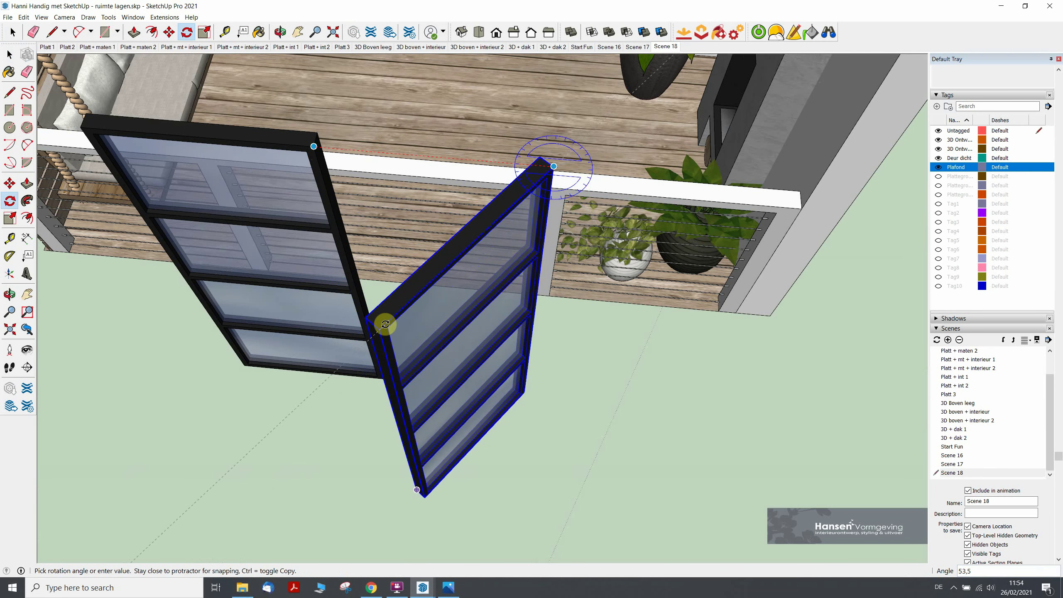
{"action": "left_click", "coordinate": [384, 323]}
{"action": "key", "text": "space"}
Rotate the left door panel 45° about its corner and view the model over the roof.
{"action": "left_click", "coordinate": [204, 198]}
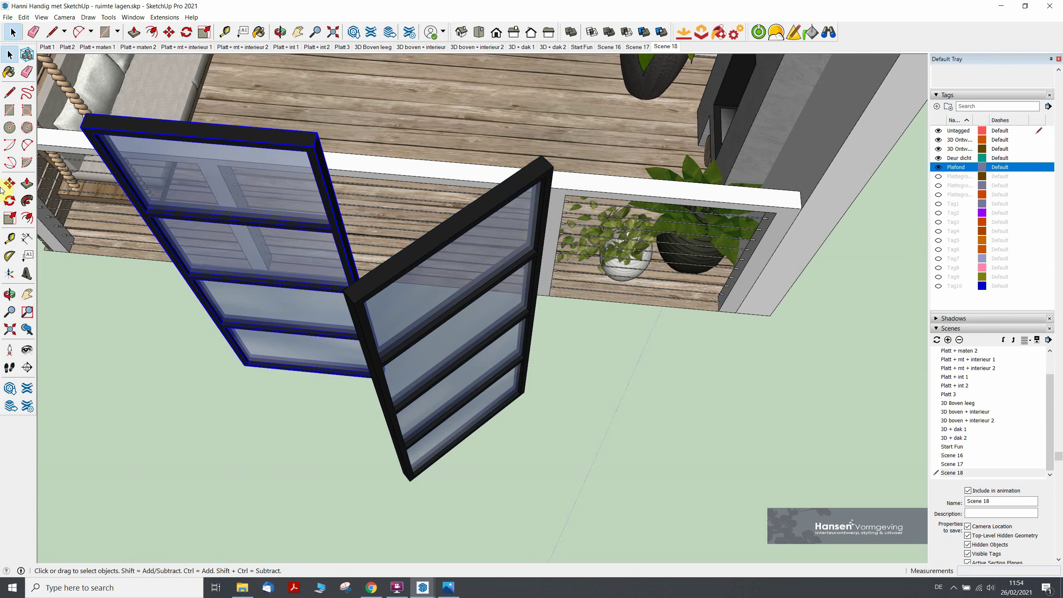
{"action": "left_click", "coordinate": [9, 200]}
{"action": "left_click", "coordinate": [81, 127]}
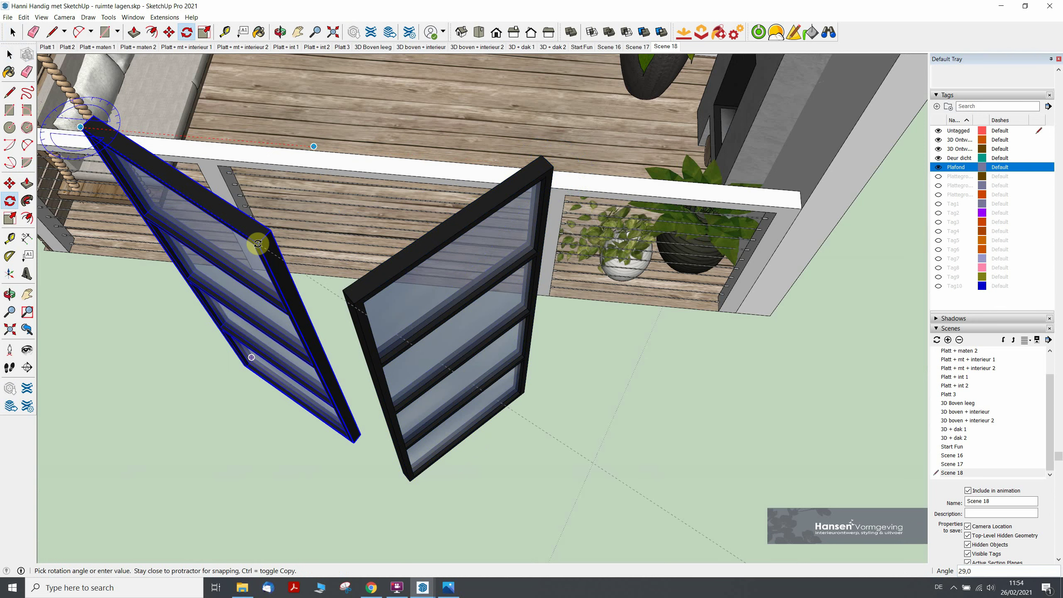
{"action": "key", "text": "Return"}
{"action": "key", "text": "space"}
{"action": "scroll", "coordinate": [491, 283], "scroll_direction": "down", "scroll_amount": 2}
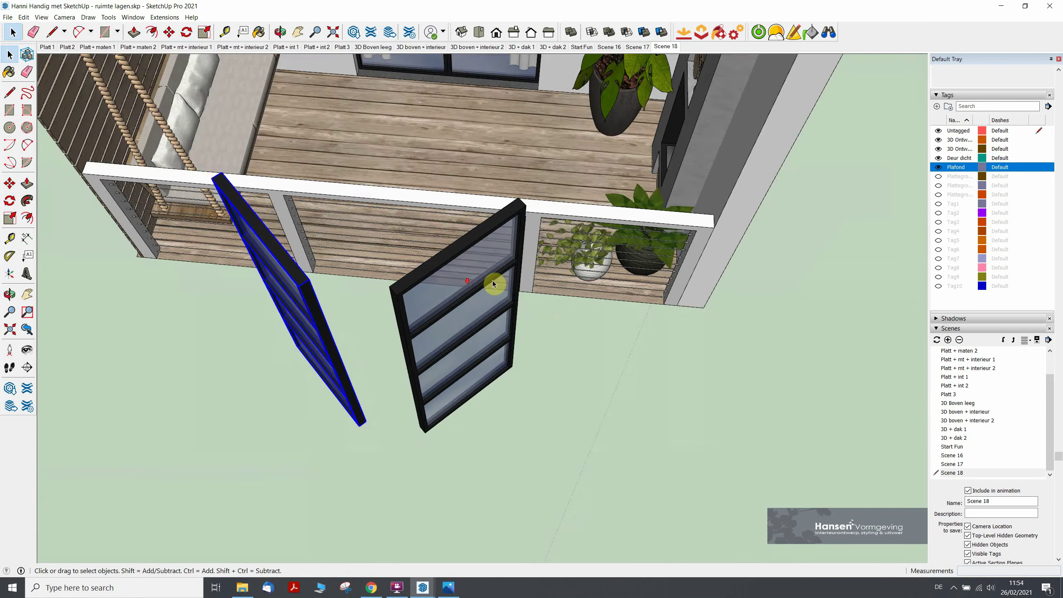
{"action": "scroll", "coordinate": [570, 328], "scroll_direction": "down", "scroll_amount": 3}
{"action": "scroll", "coordinate": [565, 355], "scroll_direction": "down", "scroll_amount": 2}
{"action": "middle_click_drag", "start_coordinate": [633, 389], "coordinate": [452, 381]}
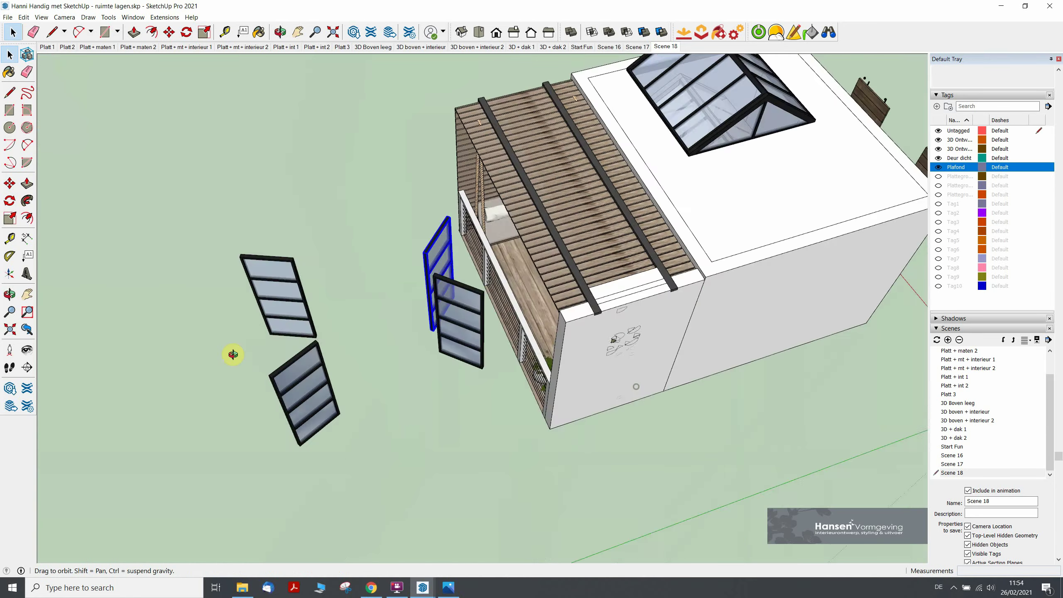
{"action": "scroll", "coordinate": [452, 381], "scroll_direction": "down", "scroll_amount": 3}
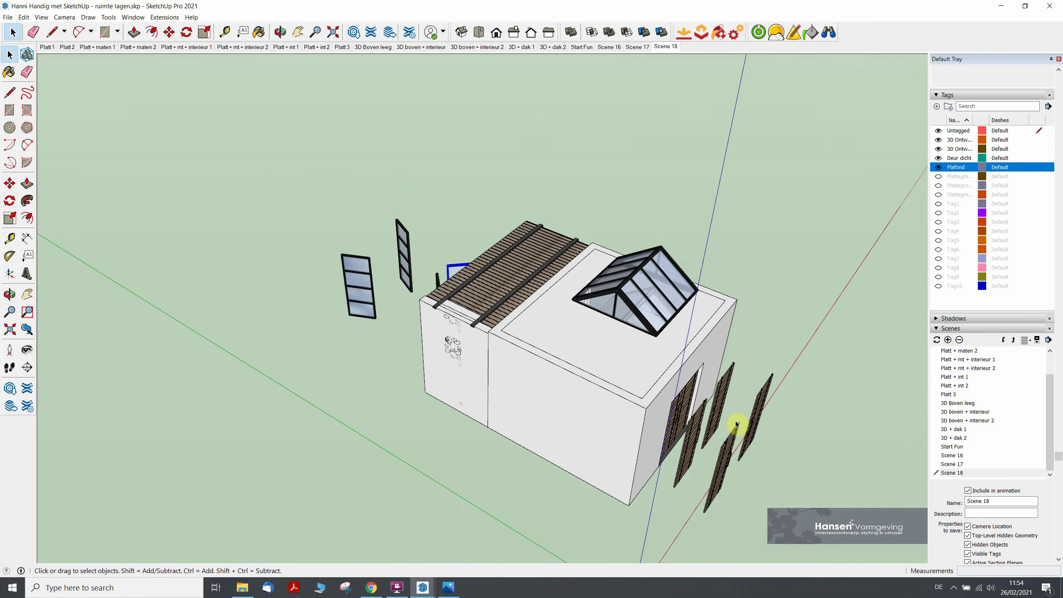
Rename Tag1 to 'Deur schuif d…' for the closed sliding-door state.
{"action": "mouse_move", "coordinate": [759, 398]}
{"action": "middle_mouse_down"}
{"action": "mouse_move", "coordinate": [593, 434]}
{"action": "mouse_move", "coordinate": [615, 351]}
{"action": "mouse_move", "coordinate": [660, 446]}
{"action": "mouse_move", "coordinate": [712, 414]}
{"action": "middle_mouse_up"}
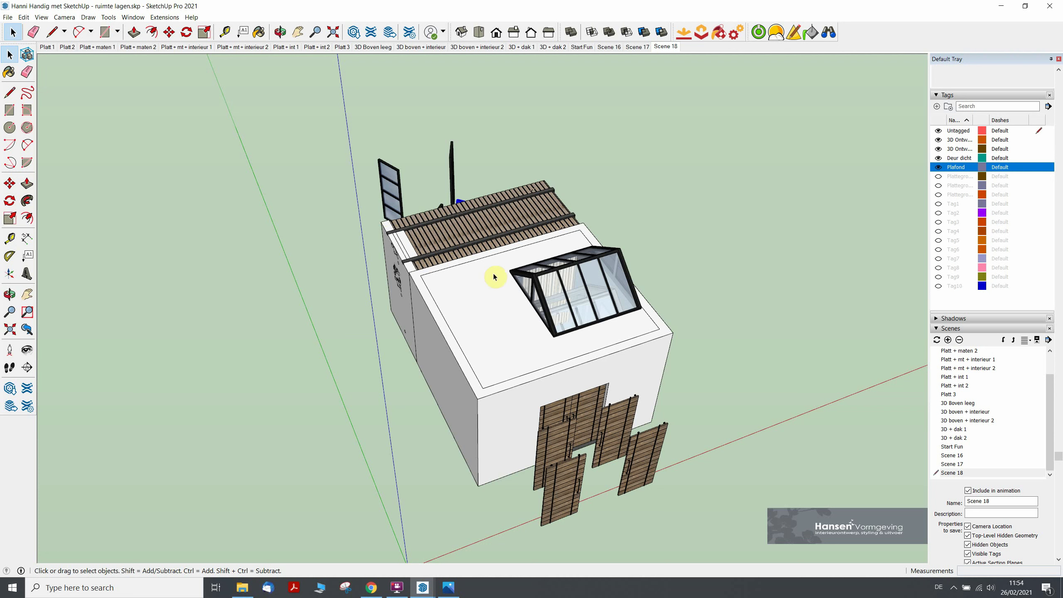
{"action": "double_click", "coordinate": [954, 204]}
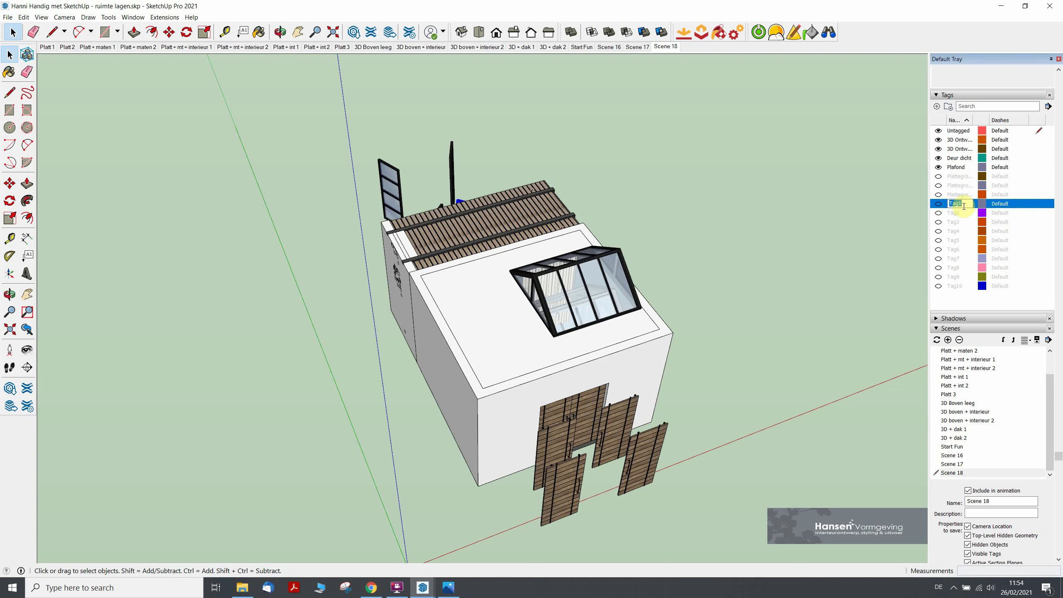
{"action": "type", "text": "Deur schuif d"}
{"action": "left_click", "coordinate": [965, 209]}
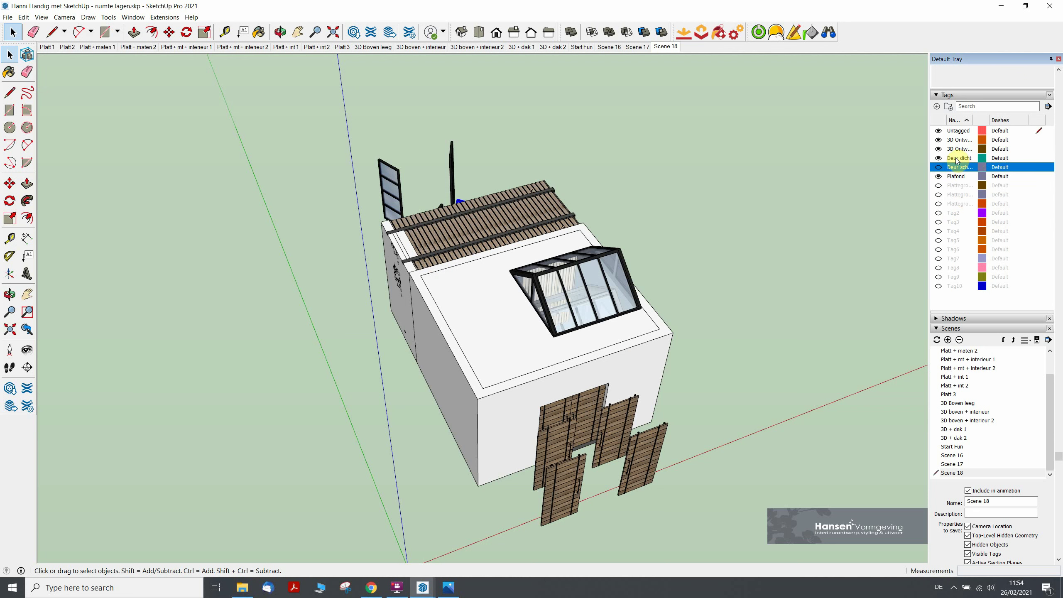
Rename the Deur dicht tag for the closed door state.
{"action": "left_click", "coordinate": [955, 158]}
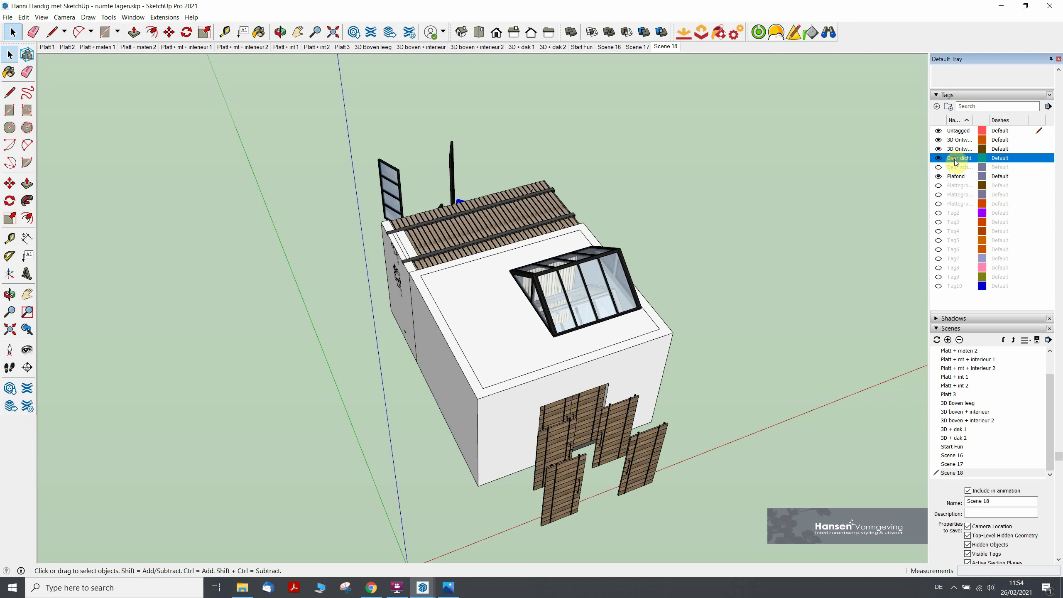
{"action": "right_click", "coordinate": [956, 162]}
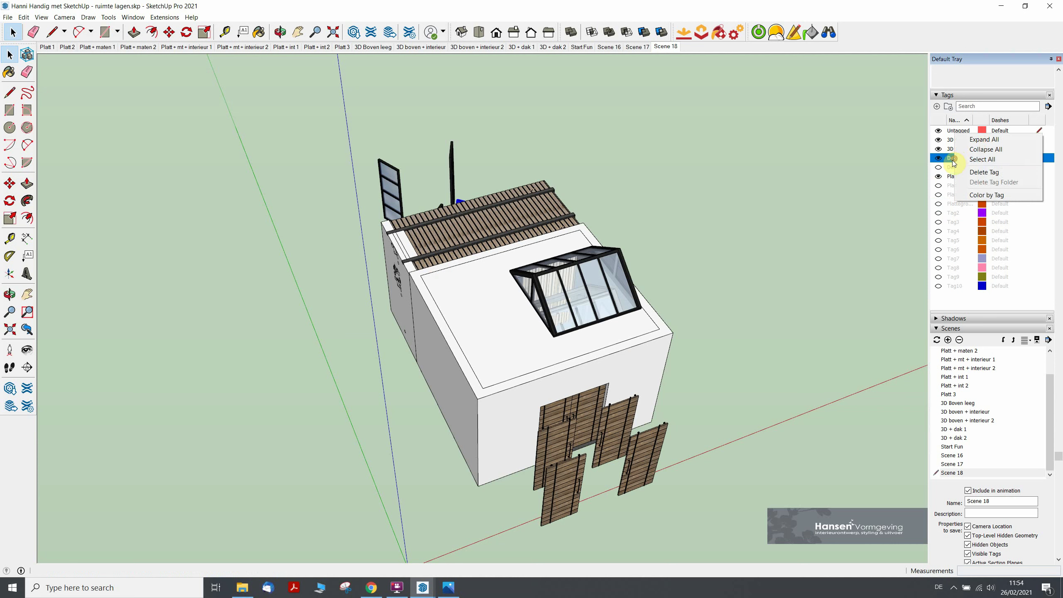
{"action": "left_click", "coordinate": [954, 162]}
{"action": "double_click", "coordinate": [959, 160]}
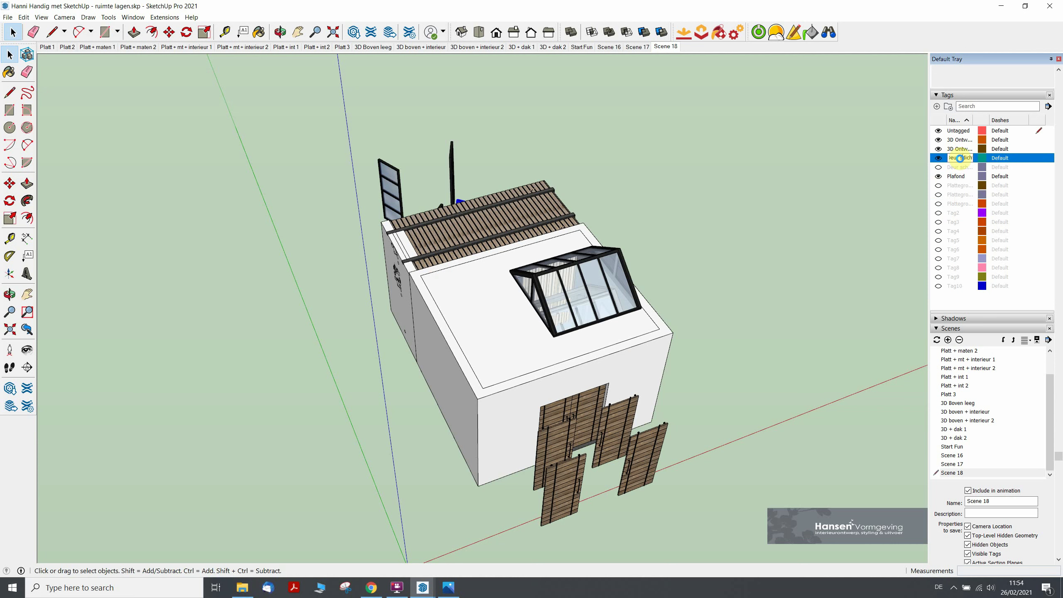
{"action": "key", "text": "Return"}
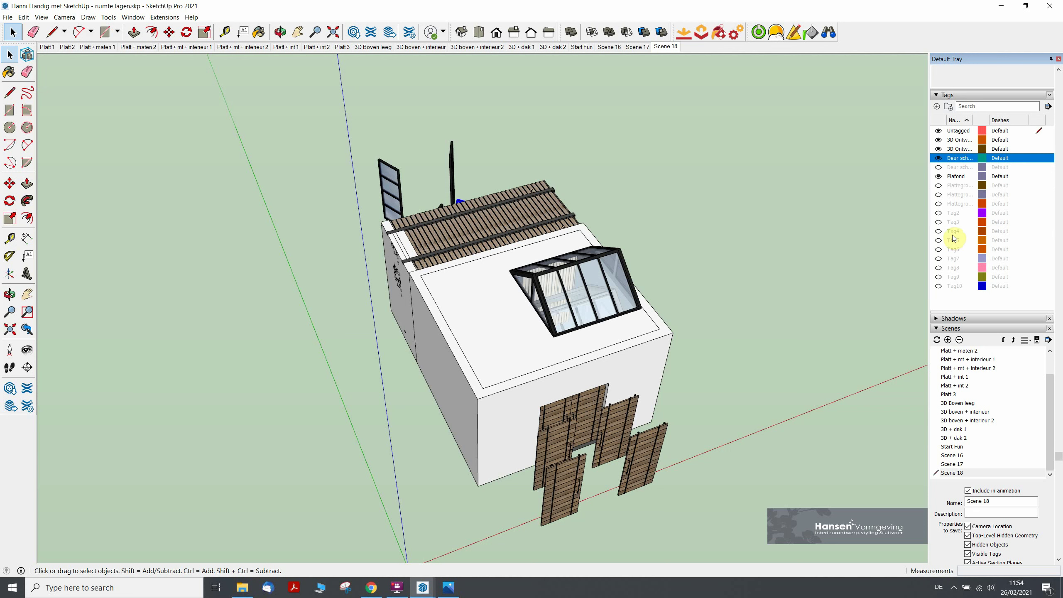
Rename Tag2 to Deur schuif half open despite a duplicate-name warning, and widen the name column.
{"action": "left_click", "coordinate": [939, 167]}
{"action": "double_click", "coordinate": [955, 213]}
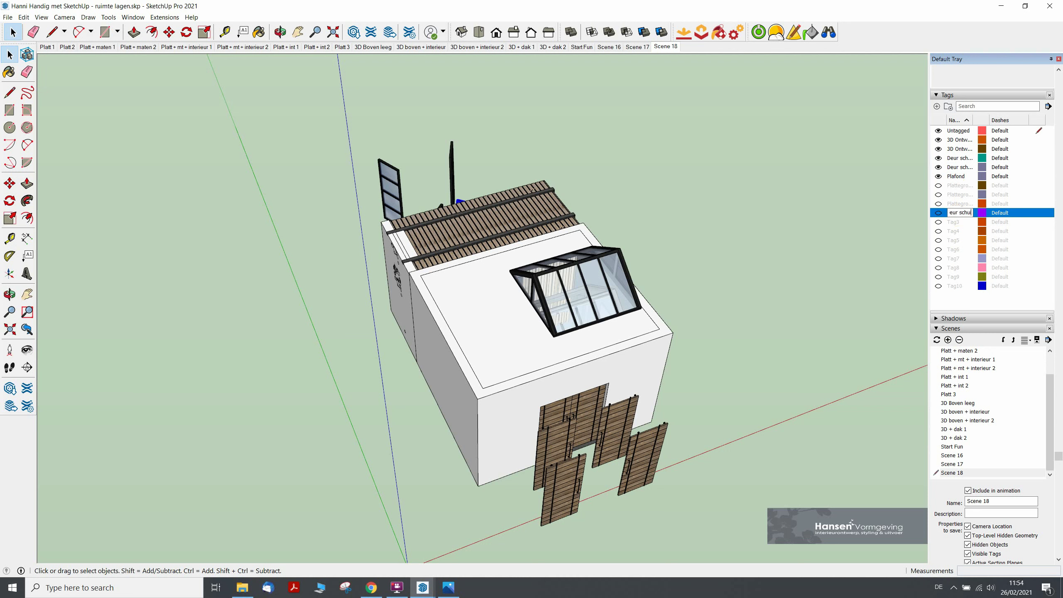
{"action": "key", "text": "Return"}
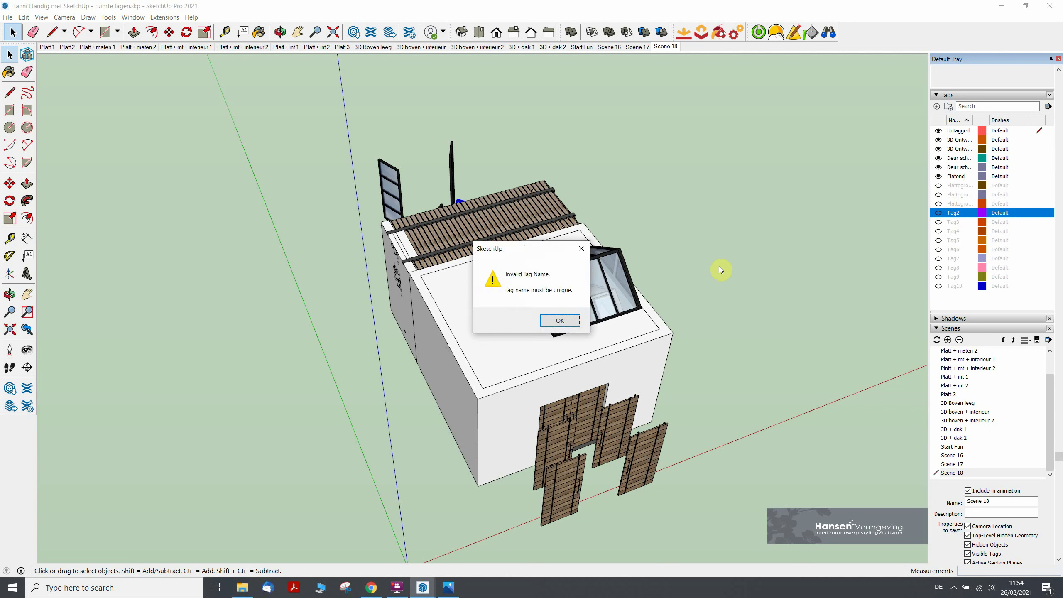
{"action": "left_click", "coordinate": [560, 320]}
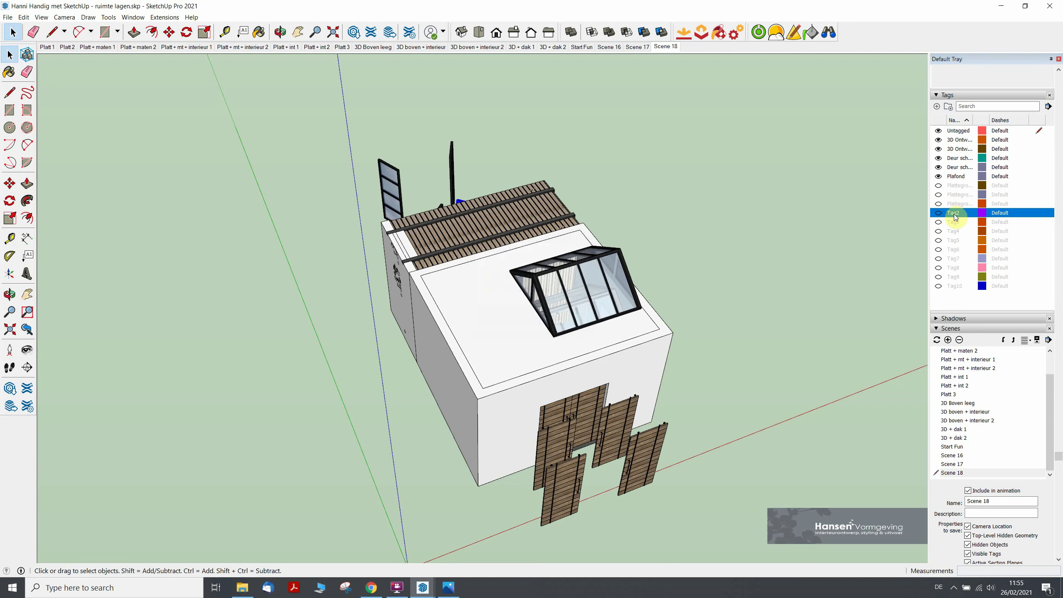
{"action": "double_click", "coordinate": [955, 213]}
{"action": "type", "text": "half open"}
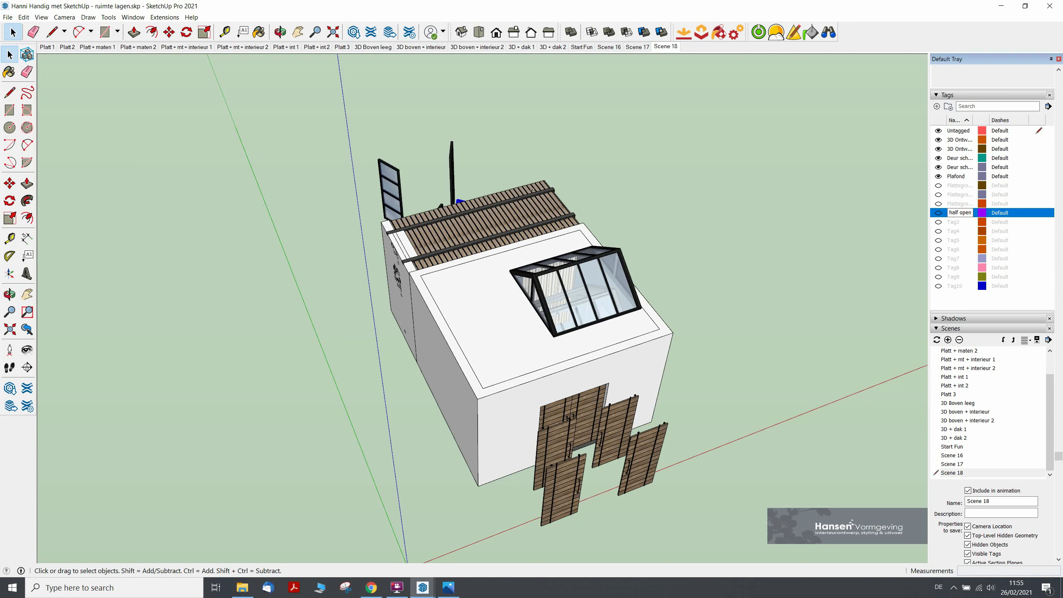
{"action": "left_click", "coordinate": [956, 217]}
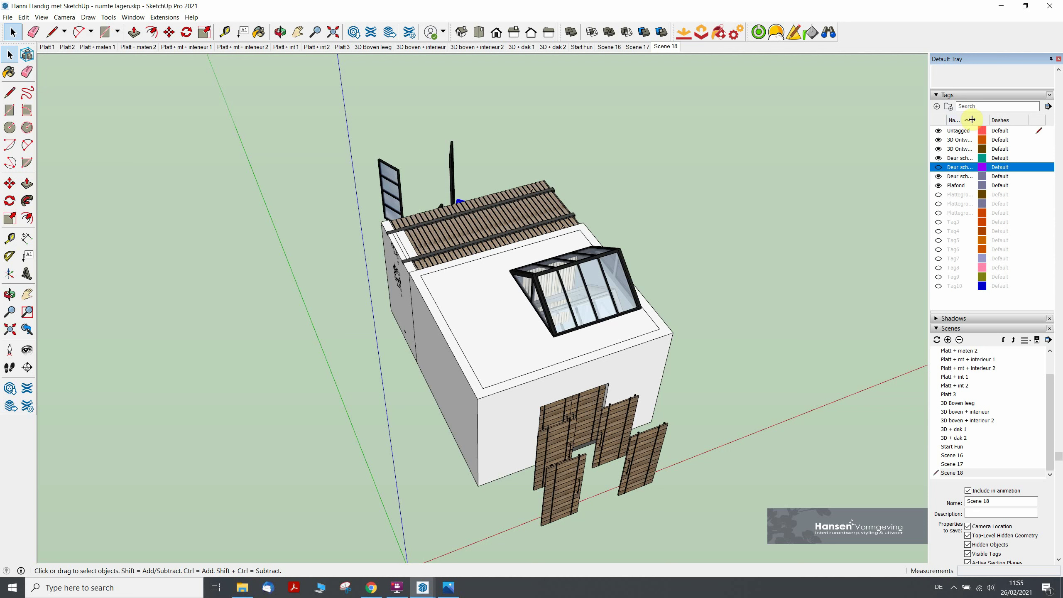
{"action": "left_click_drag", "start_coordinate": [971, 119], "coordinate": [1011, 120]}
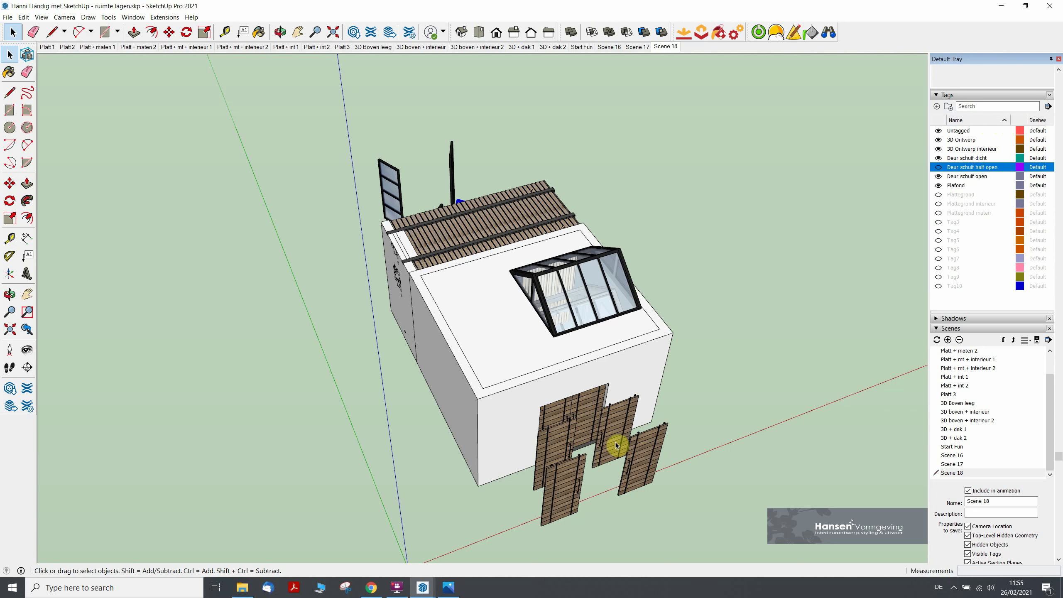
Rename the spare tags to Deur dicht, Deur half open and Deur open.
{"action": "left_click", "coordinate": [977, 168]}
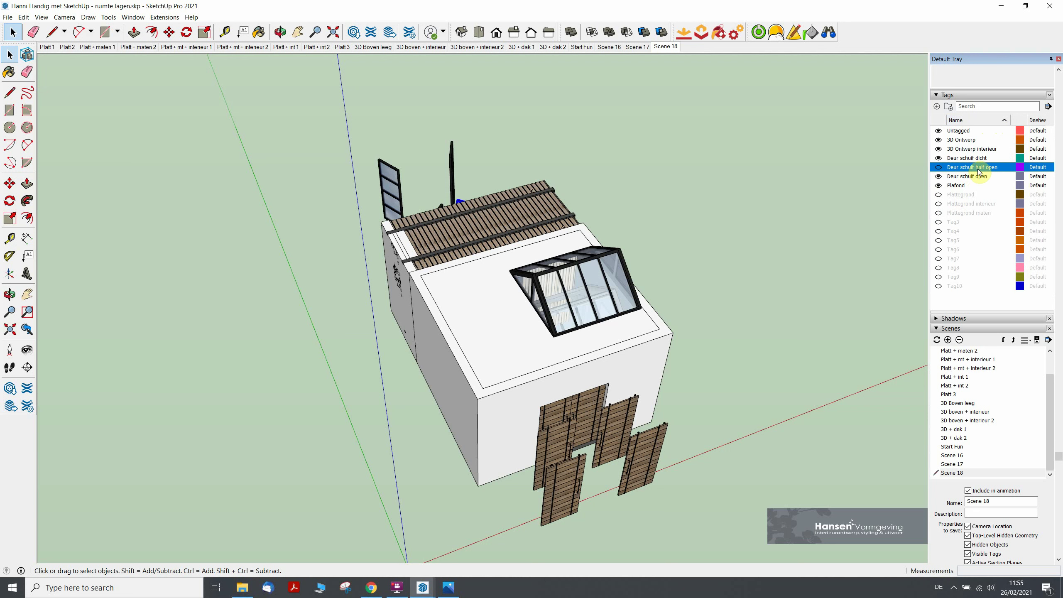
{"action": "double_click", "coordinate": [957, 224]}
{"action": "type", "text": "Deur dicht"}
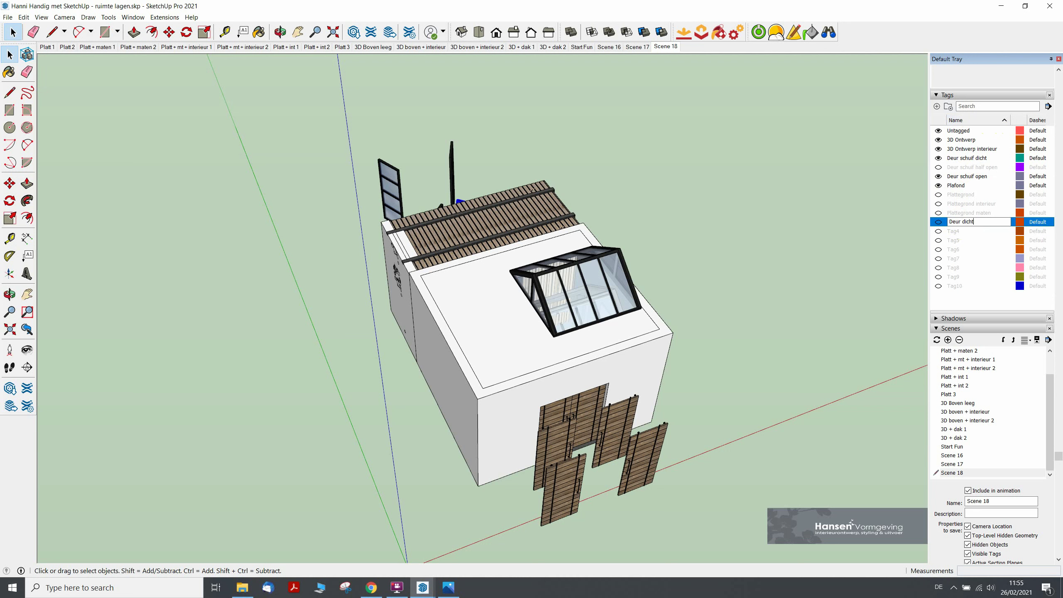
{"action": "key", "text": "Return"}
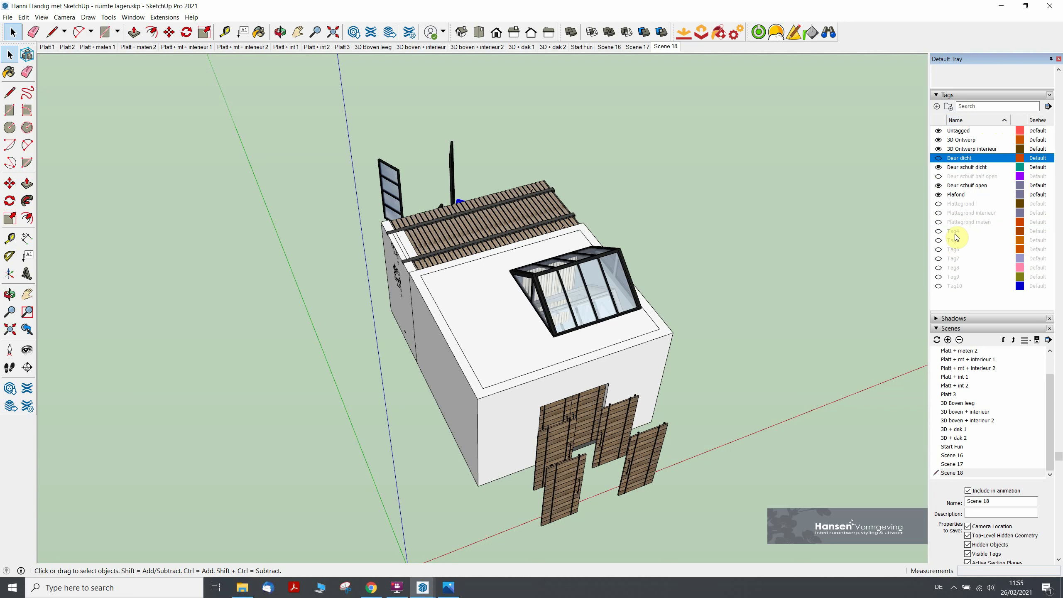
{"action": "double_click", "coordinate": [955, 229]}
{"action": "type", "text": "Deur half open"}
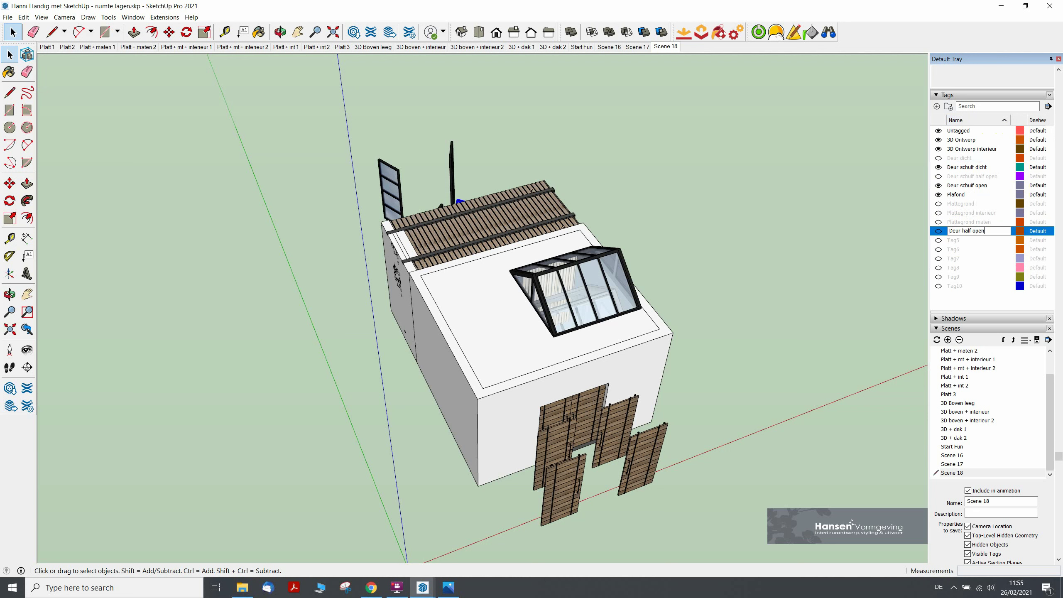
{"action": "key", "text": "Return"}
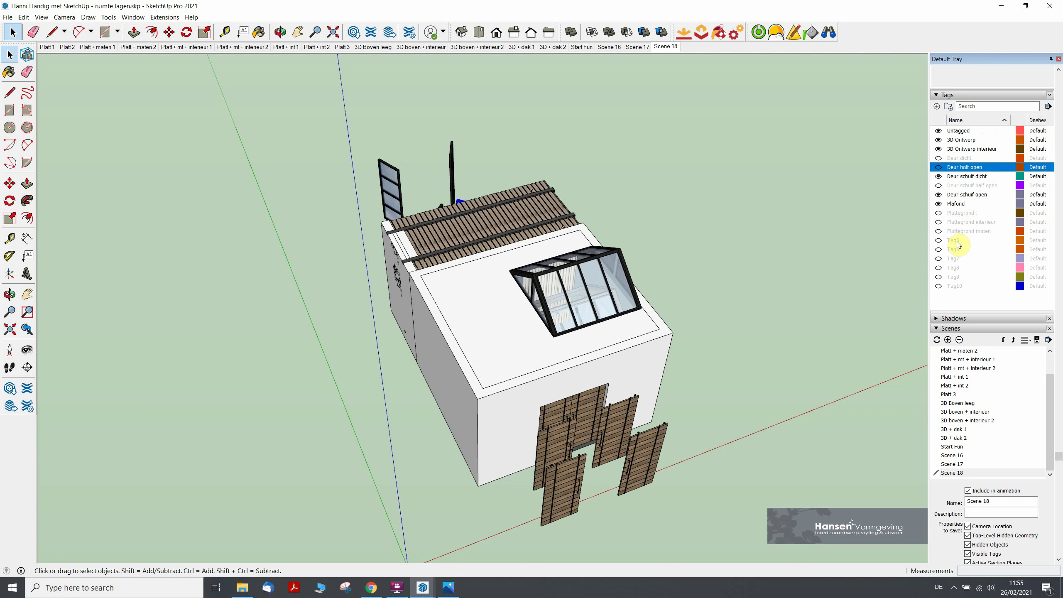
{"action": "double_click", "coordinate": [956, 241]}
{"action": "type", "text": "en"}
{"action": "key", "text": "Return"}
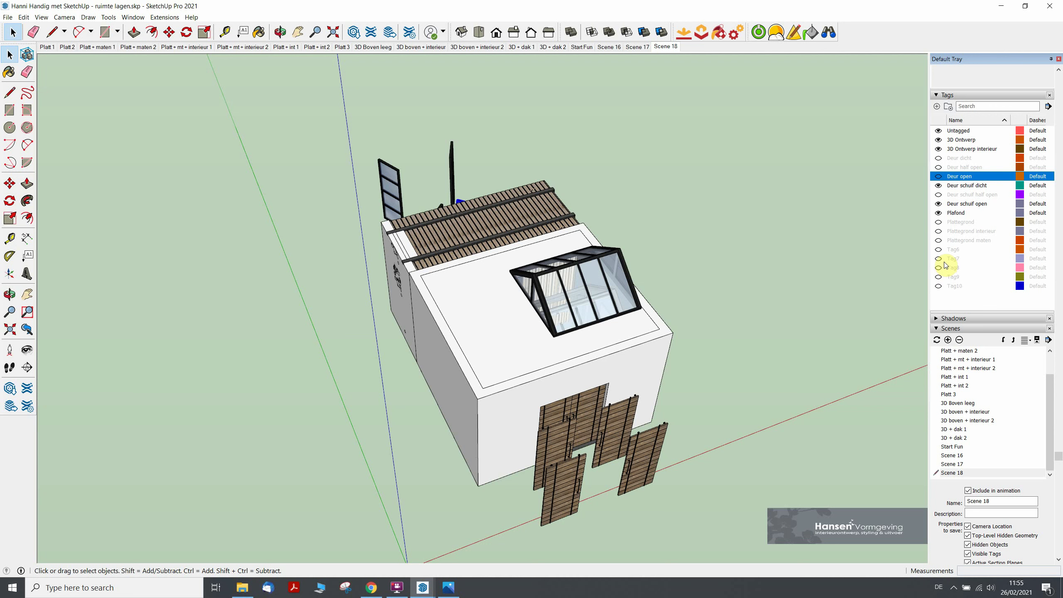
{"action": "left_click", "coordinate": [583, 407]}
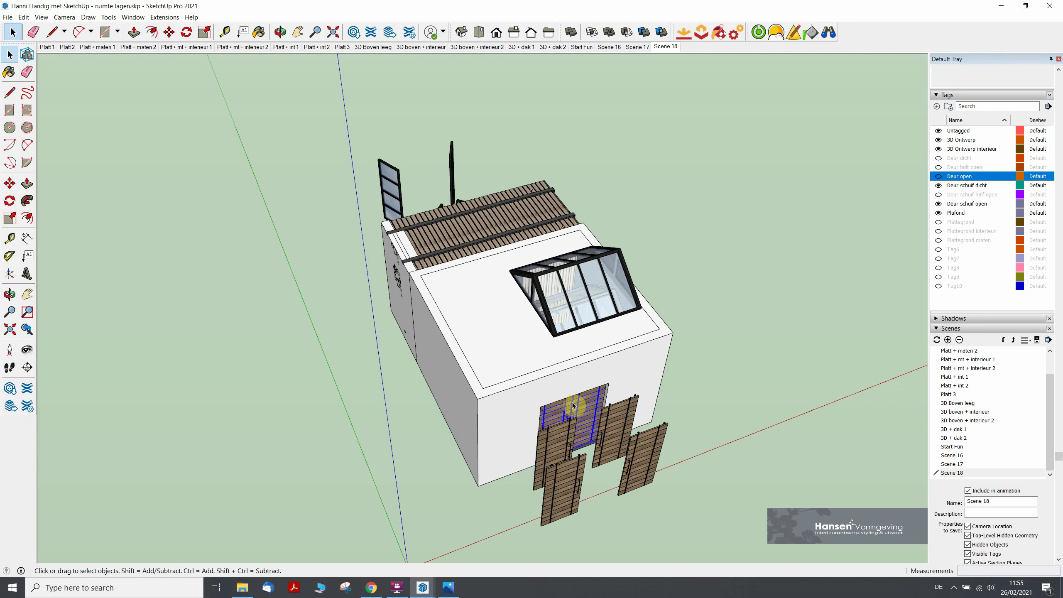
Show Entity Info for the selected doors and review their tag list.
{"action": "scroll", "coordinate": [980, 140], "scroll_direction": "up", "scroll_amount": 5}
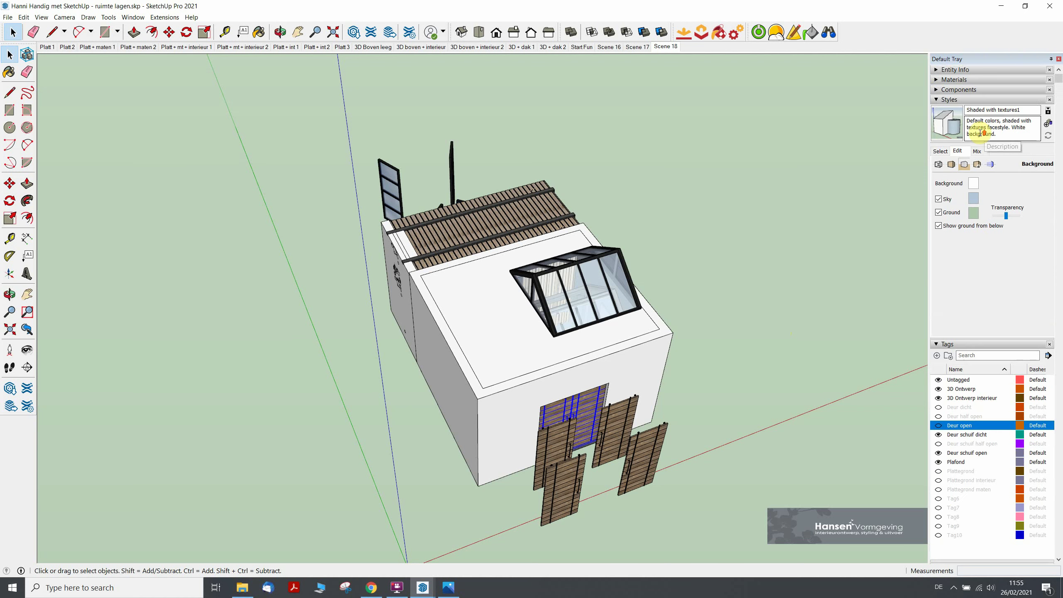
{"action": "left_click", "coordinate": [936, 71]}
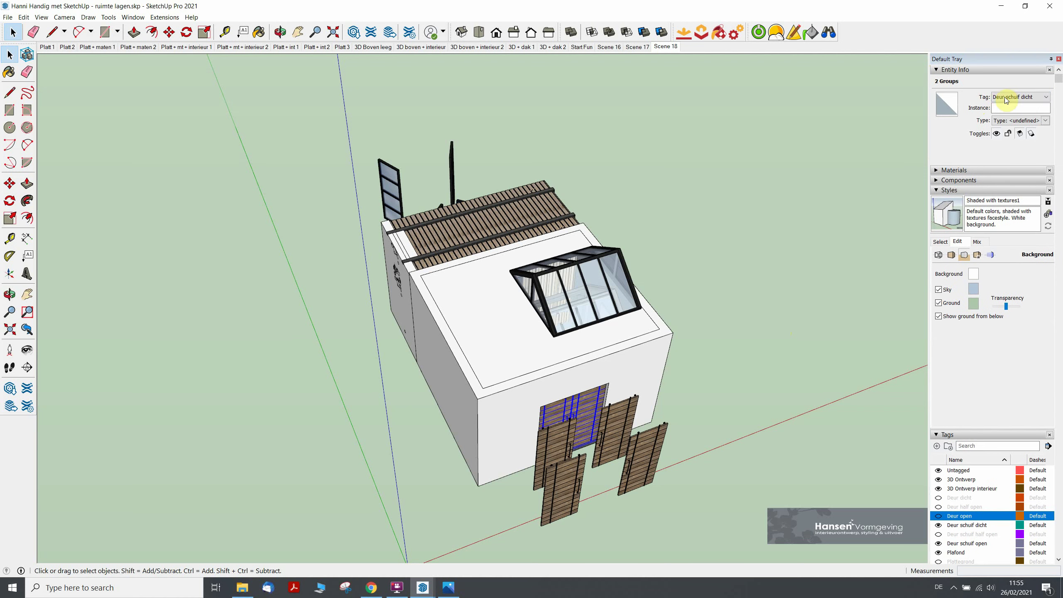
{"action": "left_click", "coordinate": [1013, 97]}
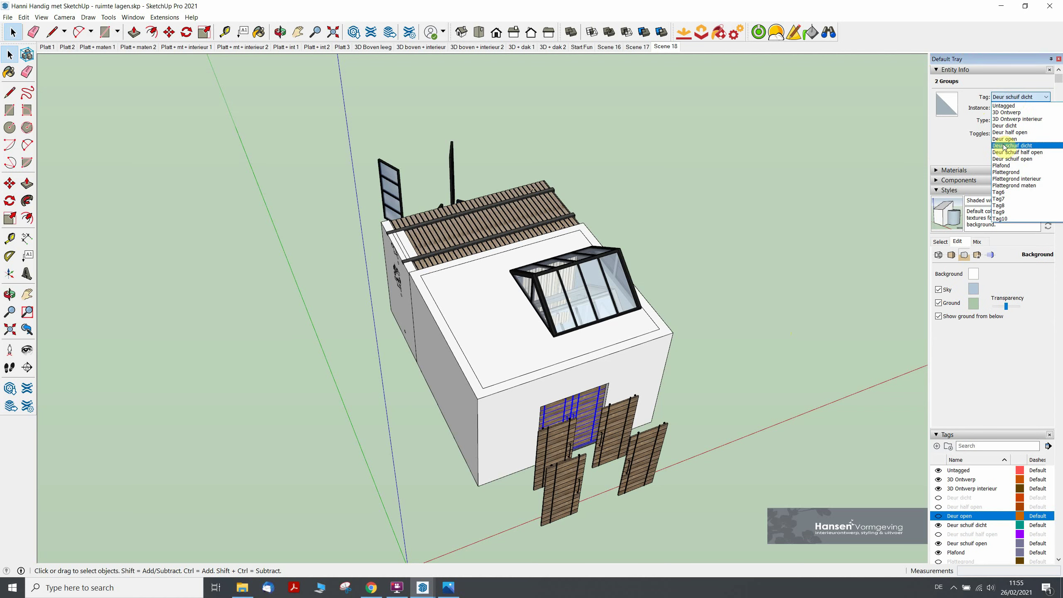
{"action": "left_click", "coordinate": [1005, 146]}
{"action": "left_click", "coordinate": [727, 331]}
{"action": "left_click", "coordinate": [606, 450]}
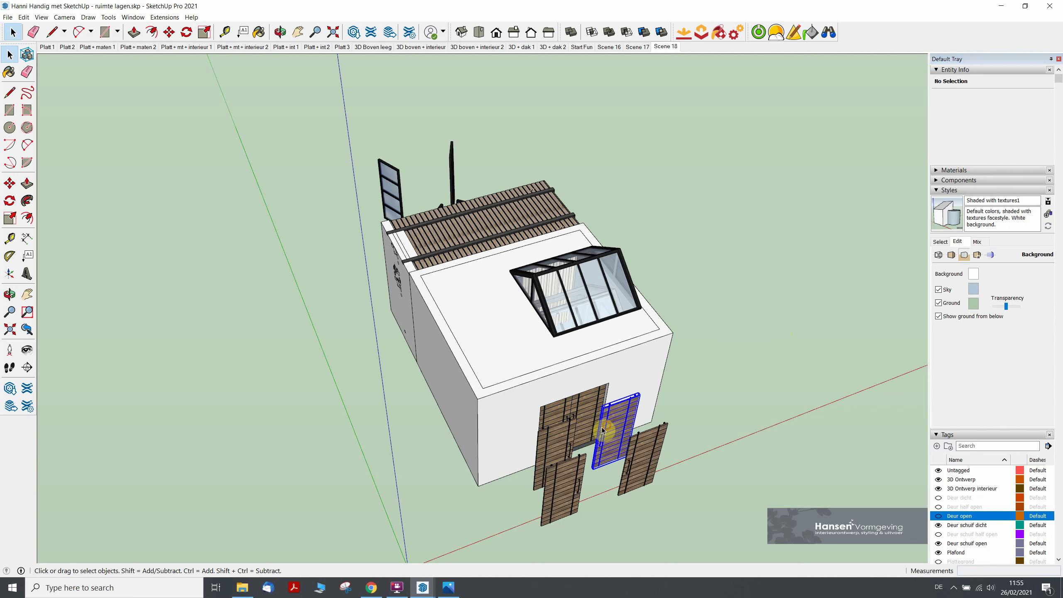
Assign the sliding door panels to the Deur schuif half open tag and make them visible.
{"action": "left_click", "coordinate": [548, 446]}
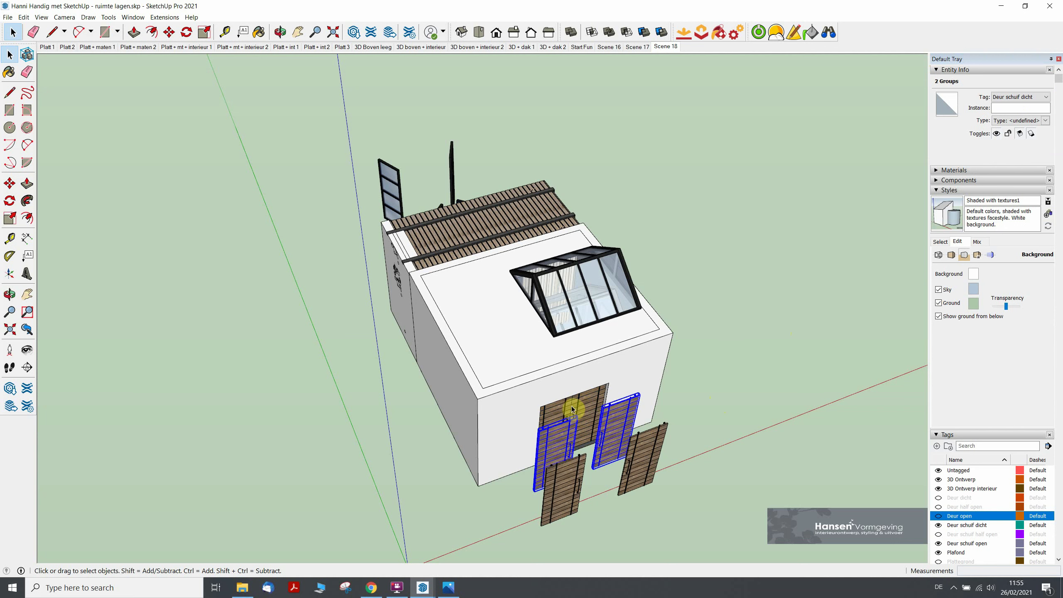
{"action": "left_click", "coordinate": [1003, 101]}
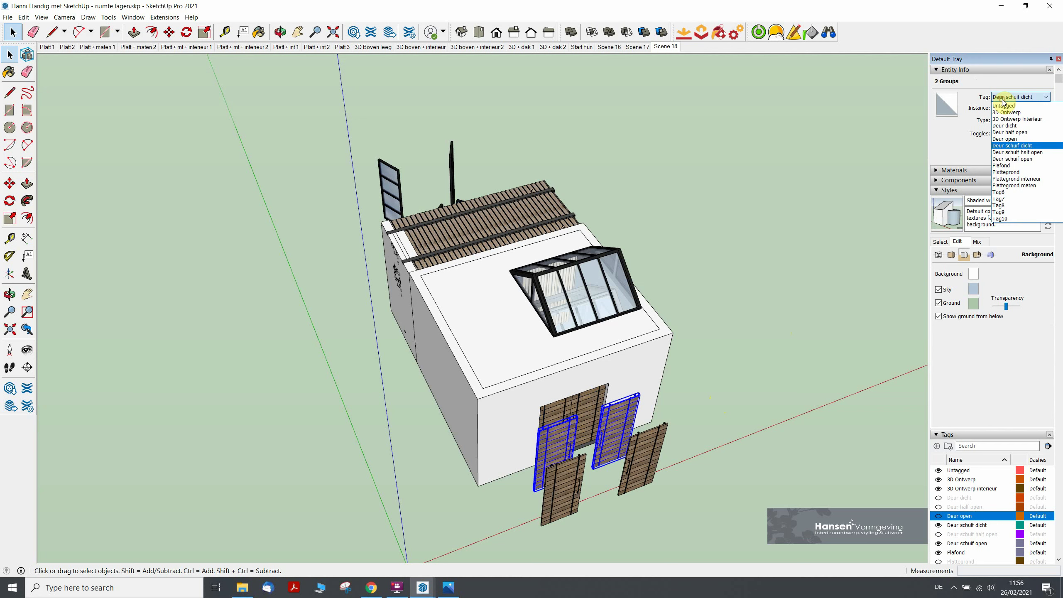
{"action": "left_click", "coordinate": [1010, 156]}
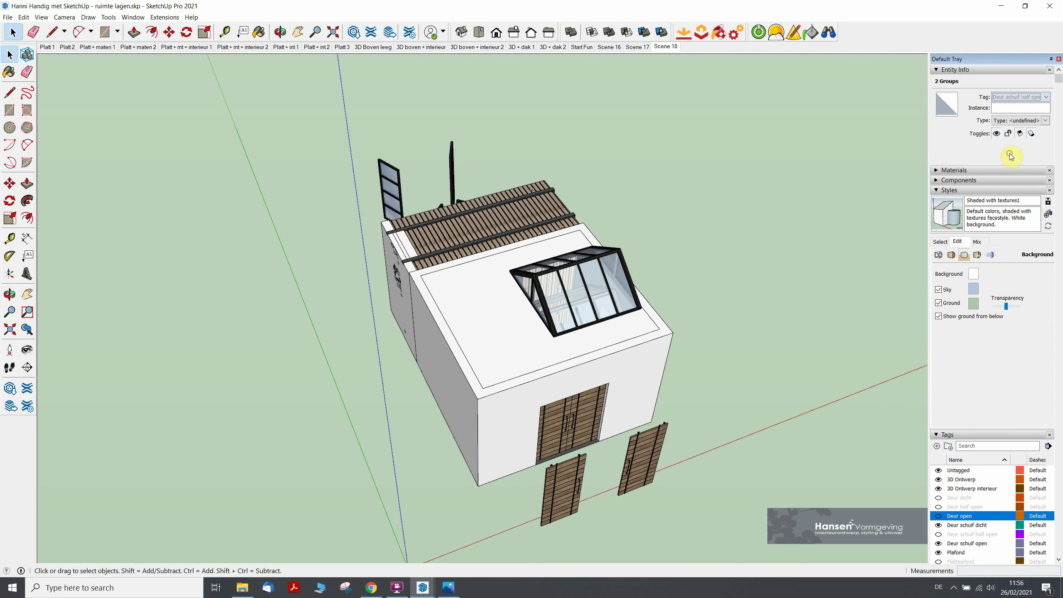
{"action": "left_click", "coordinate": [785, 194]}
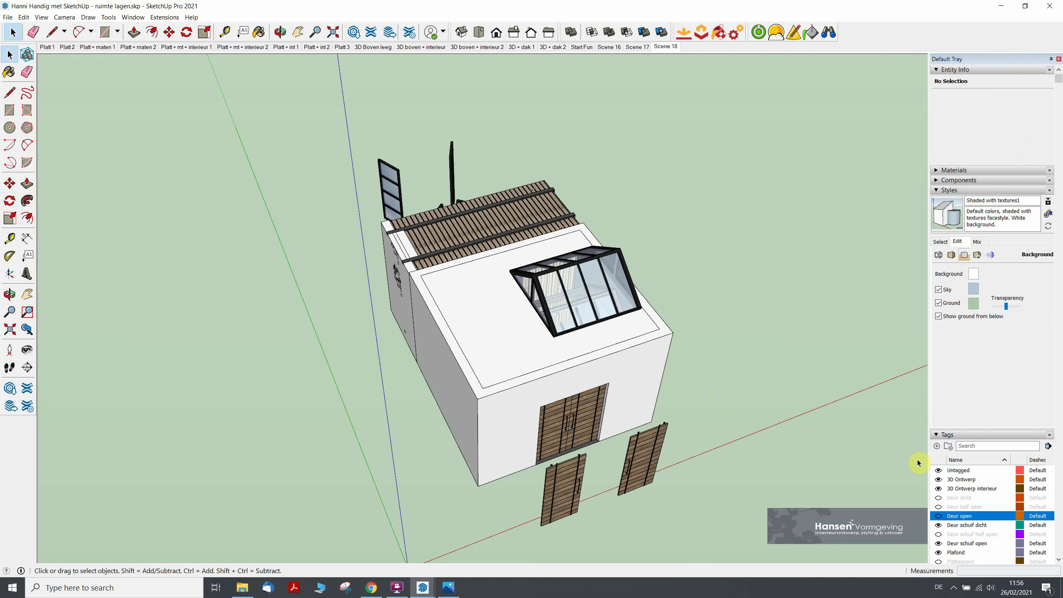
{"action": "left_click", "coordinate": [938, 508]}
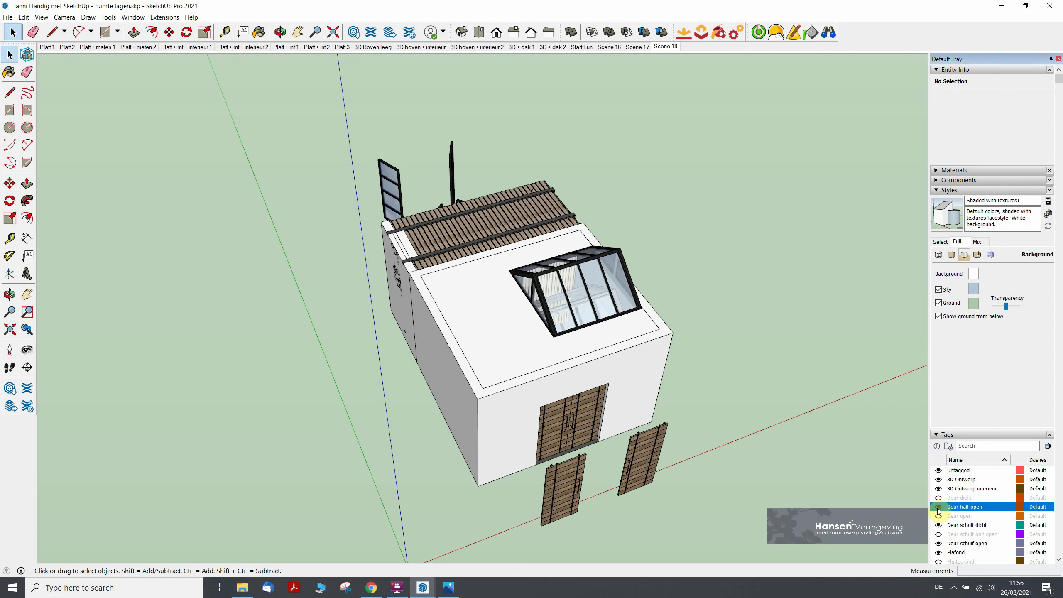
{"action": "left_click", "coordinate": [742, 432]}
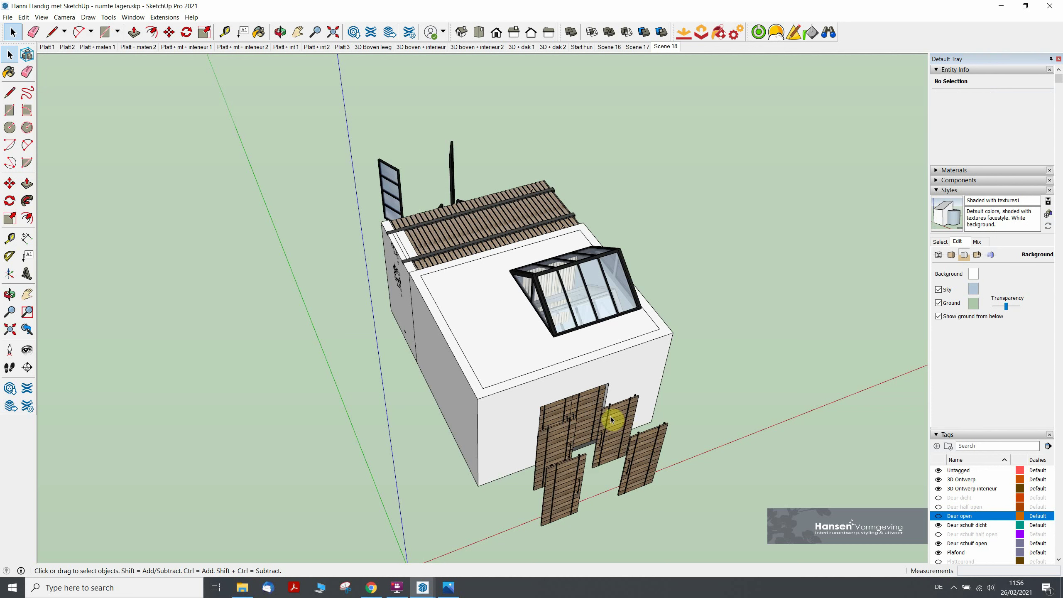
{"action": "left_click", "coordinate": [610, 418]}
{"action": "left_click", "coordinate": [556, 441], "text": "shift"}
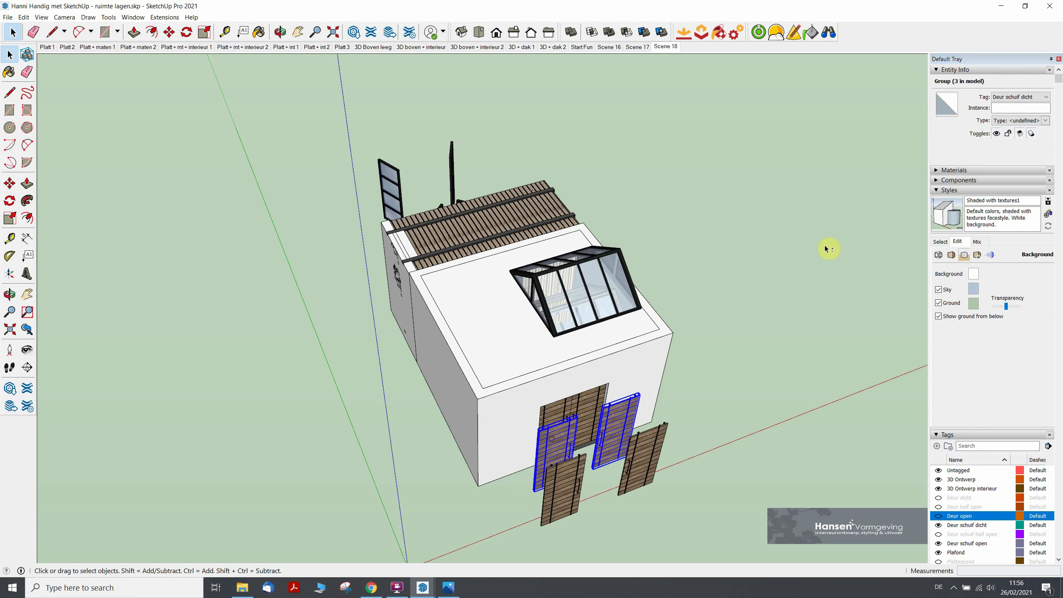
{"action": "left_click", "coordinate": [1008, 100]}
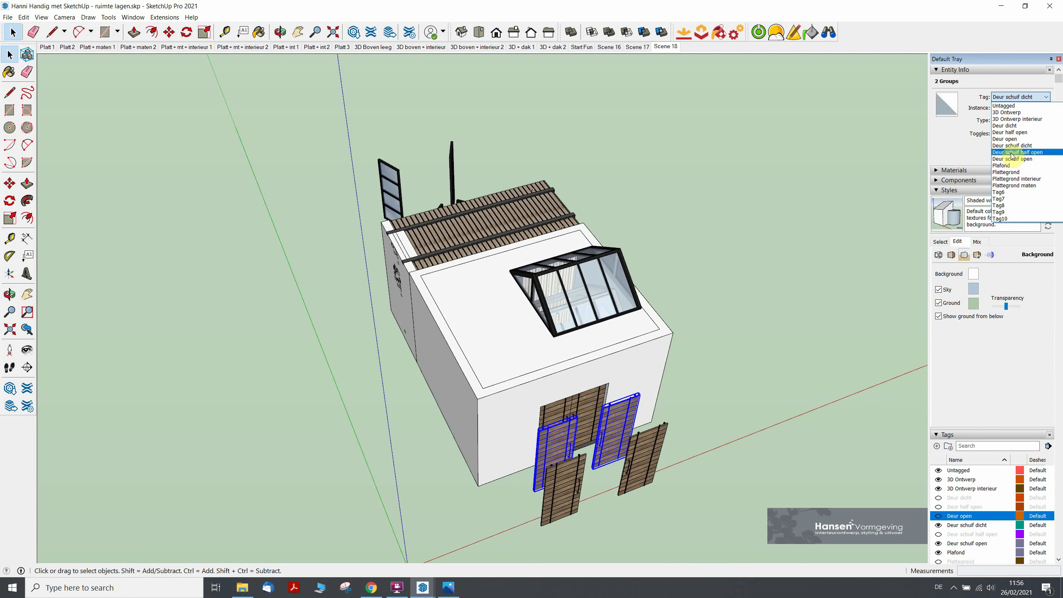
{"action": "left_click", "coordinate": [1011, 152]}
{"action": "left_click", "coordinate": [770, 355]}
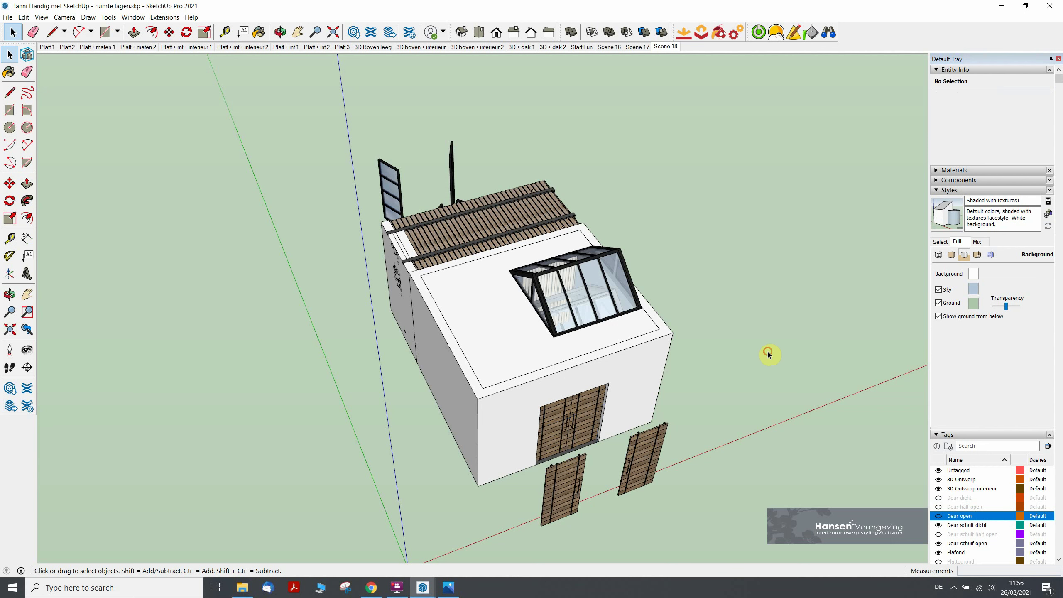
{"action": "left_click", "coordinate": [938, 535]}
Put the two half-open panels on the Deur schuif open tag.
{"action": "left_click", "coordinate": [638, 464]}
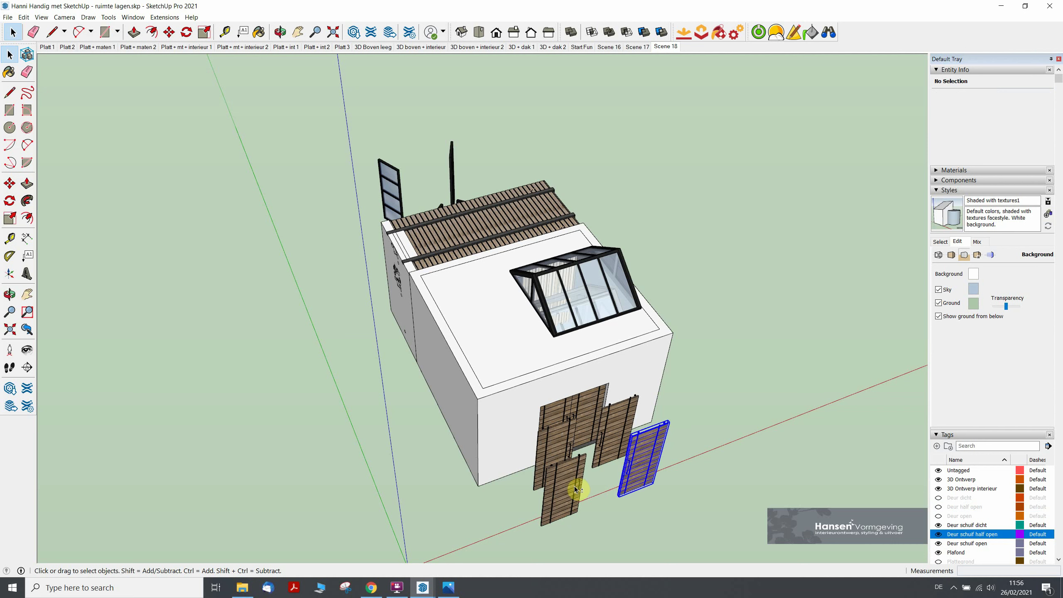
{"action": "left_click", "coordinate": [573, 490], "text": "shift"}
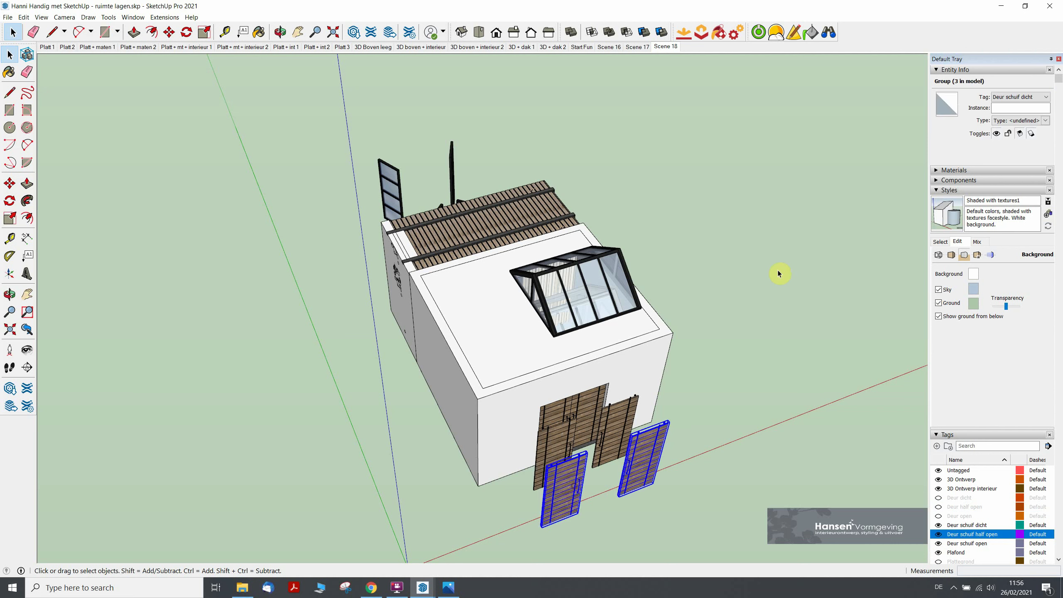
{"action": "left_click", "coordinate": [1005, 98]}
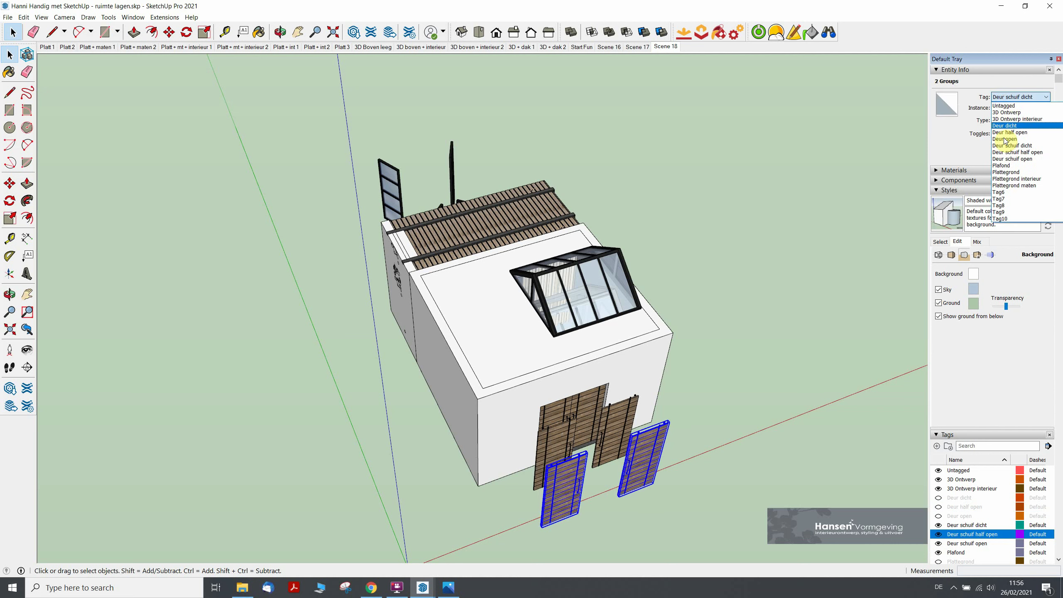
{"action": "left_click", "coordinate": [1014, 161]}
{"action": "left_click", "coordinate": [787, 356]}
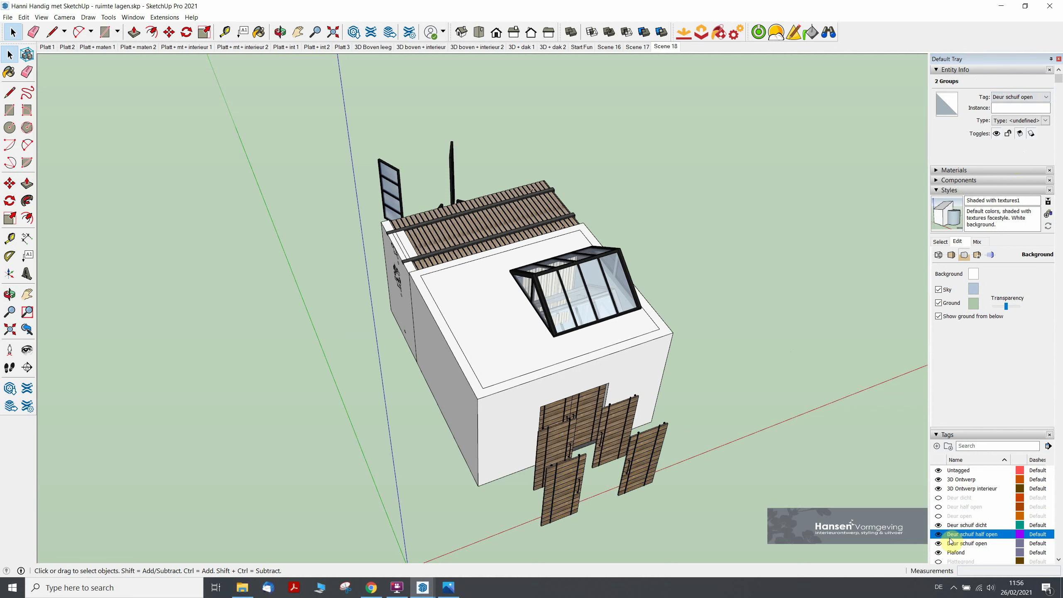
Toggle the closed, half-open and open sliding-door tags to check each door state.
{"action": "left_click", "coordinate": [938, 526]}
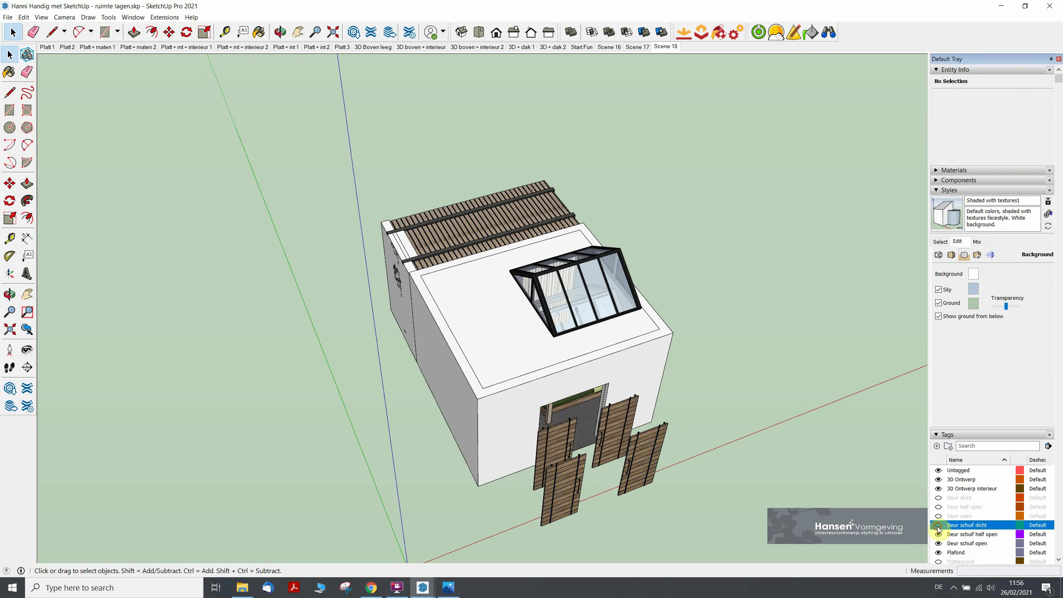
{"action": "left_click", "coordinate": [938, 525]}
{"action": "left_click", "coordinate": [937, 535]}
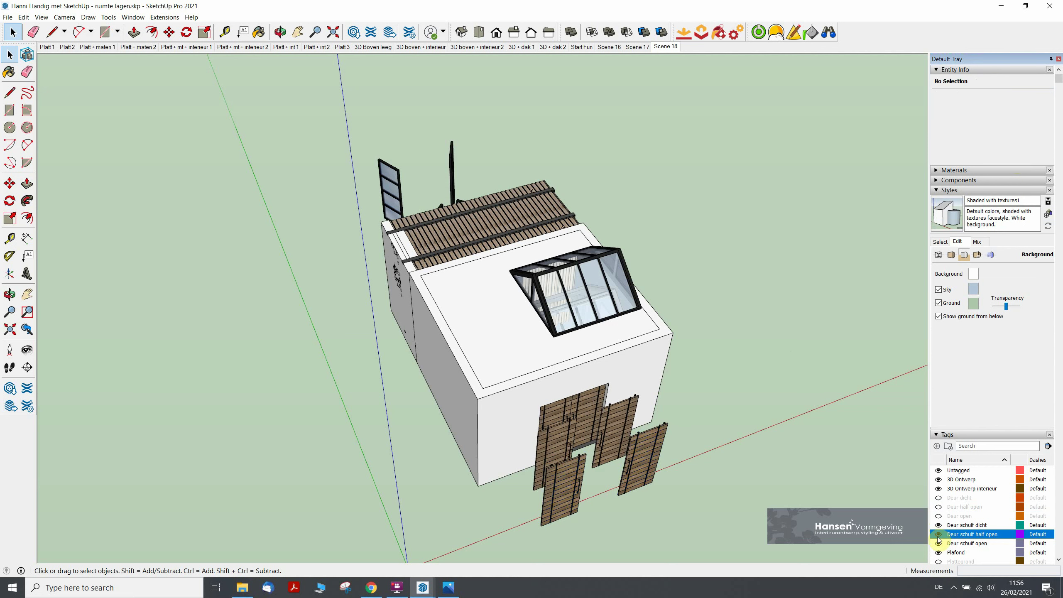
{"action": "left_click", "coordinate": [938, 543]}
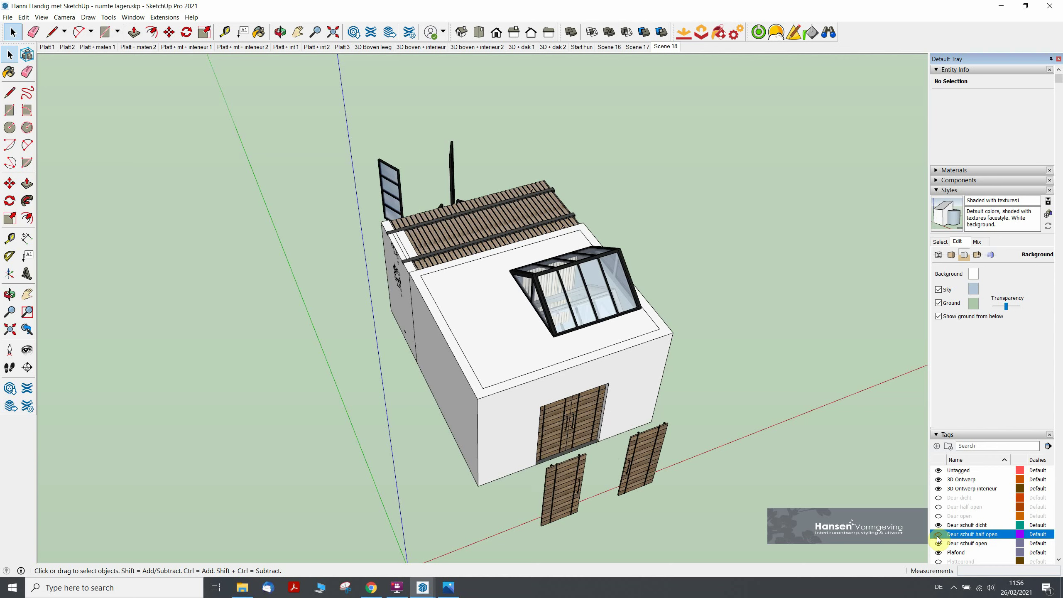
{"action": "left_click", "coordinate": [939, 535]}
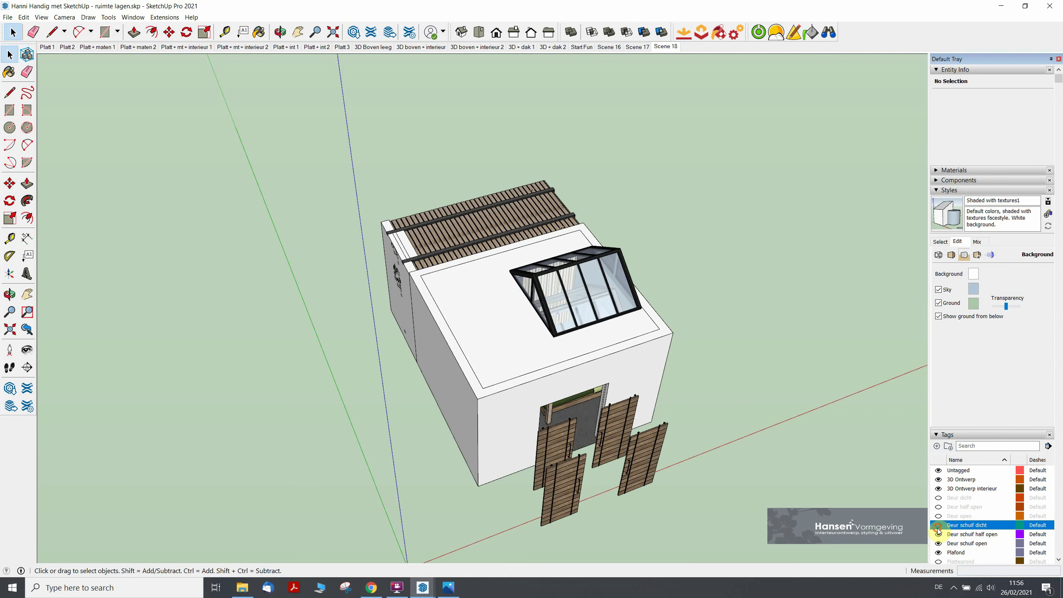
{"action": "left_click", "coordinate": [938, 526]}
{"action": "mouse_move", "coordinate": [268, 372]}
{"action": "middle_mouse_down"}
{"action": "mouse_move", "coordinate": [540, 403]}
{"action": "mouse_move", "coordinate": [626, 371]}
{"action": "mouse_move", "coordinate": [617, 365]}
{"action": "middle_mouse_up"}
Reassign the first pair of glass panes to another door tag and show the Deur dicht tag.
{"action": "scroll", "coordinate": [464, 330], "scroll_direction": "up", "scroll_amount": 3}
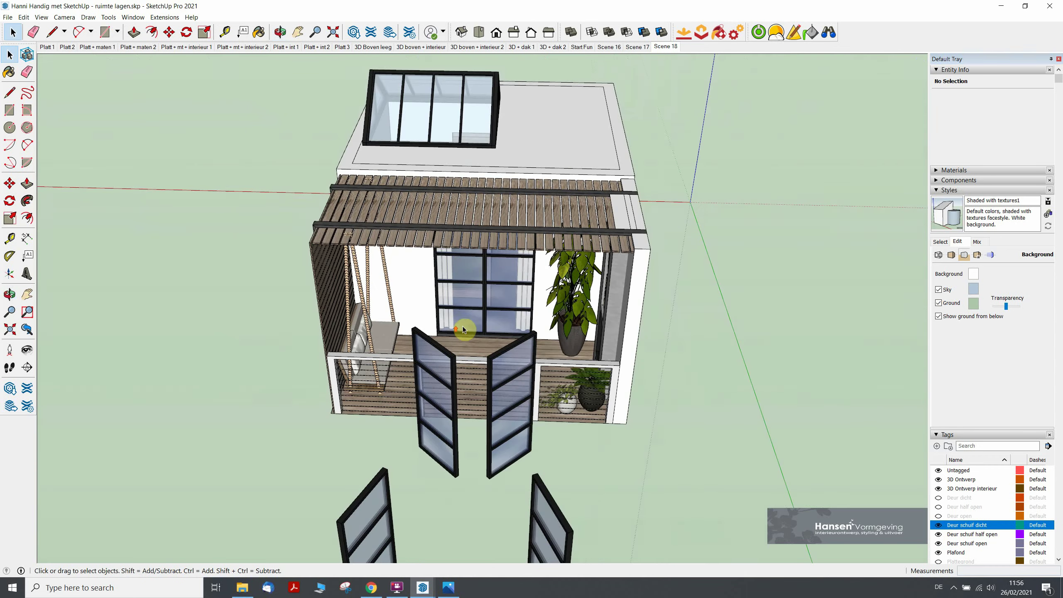
{"action": "left_click", "coordinate": [939, 526]}
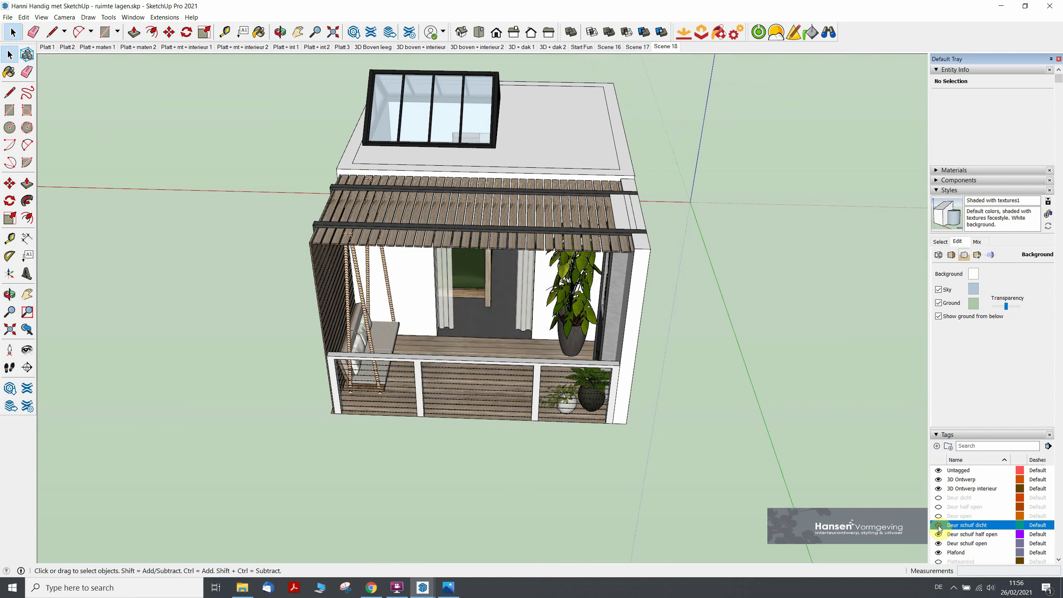
{"action": "left_click", "coordinate": [516, 296]}
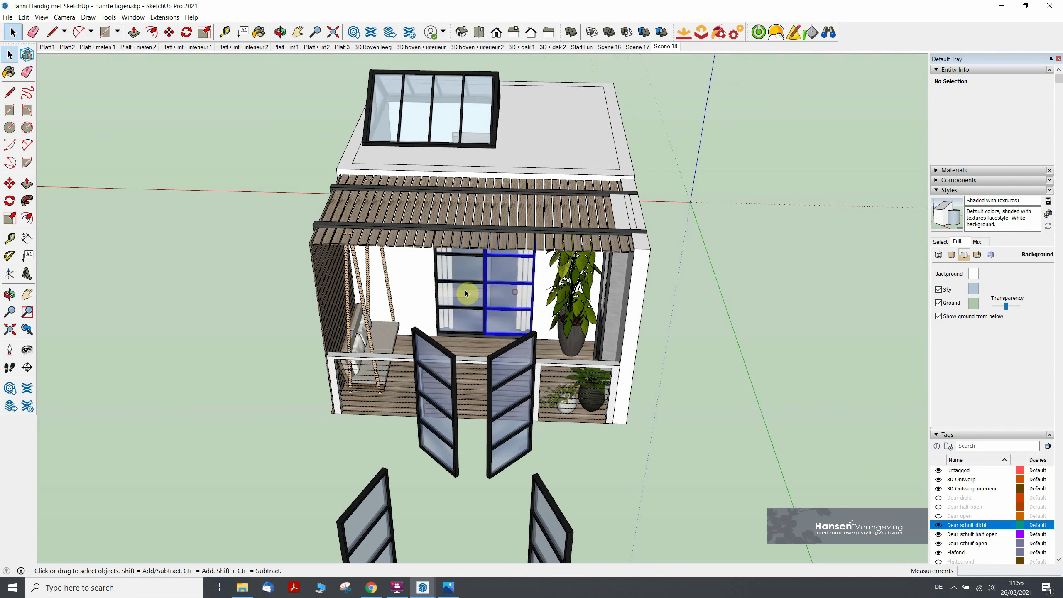
{"action": "left_click", "coordinate": [468, 293], "text": "ctrl"}
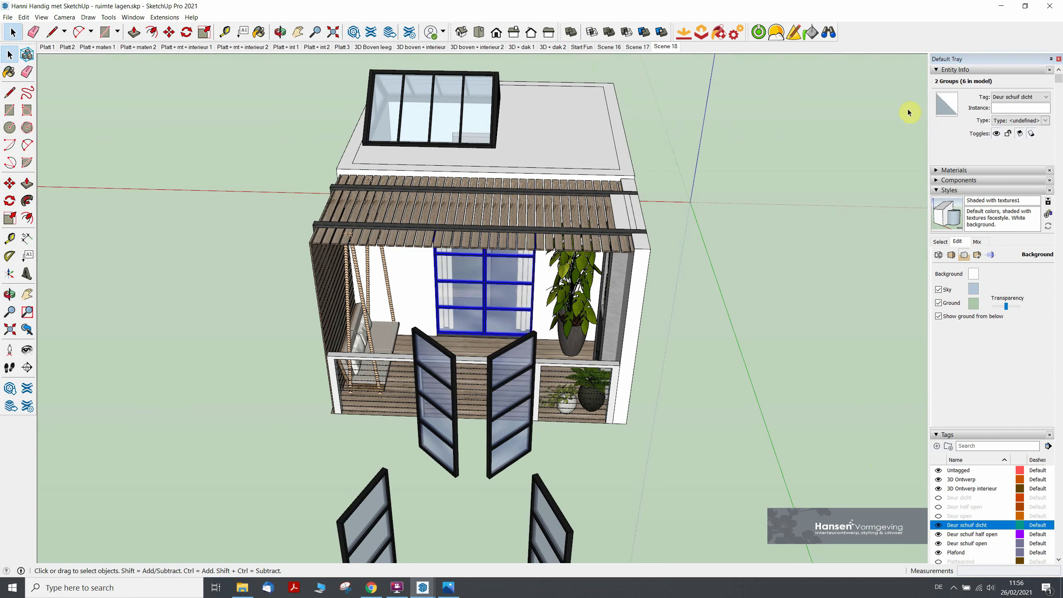
{"action": "left_click", "coordinate": [1019, 97]}
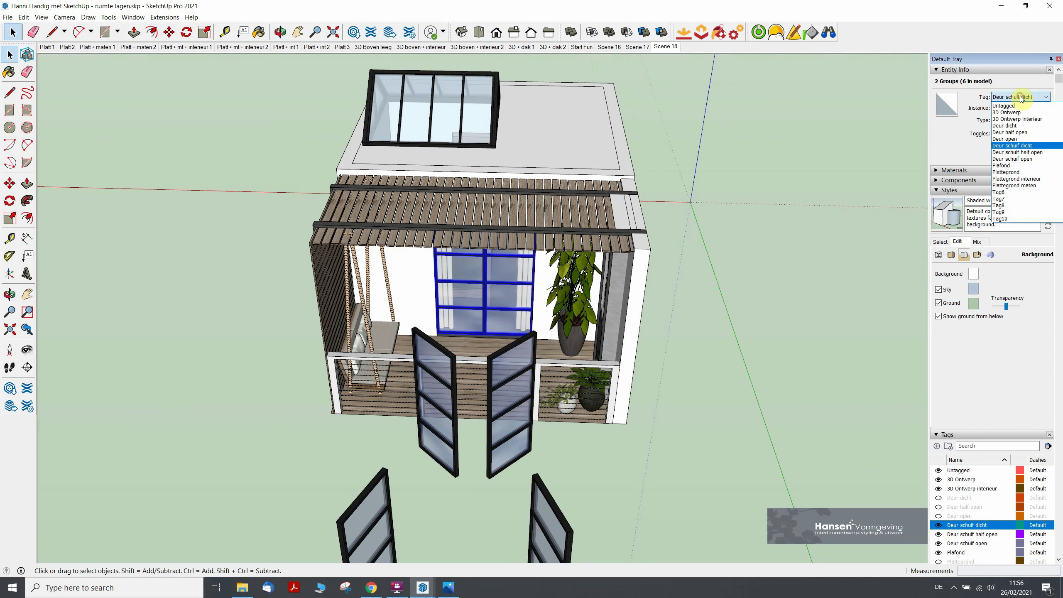
{"action": "left_click", "coordinate": [1009, 132]}
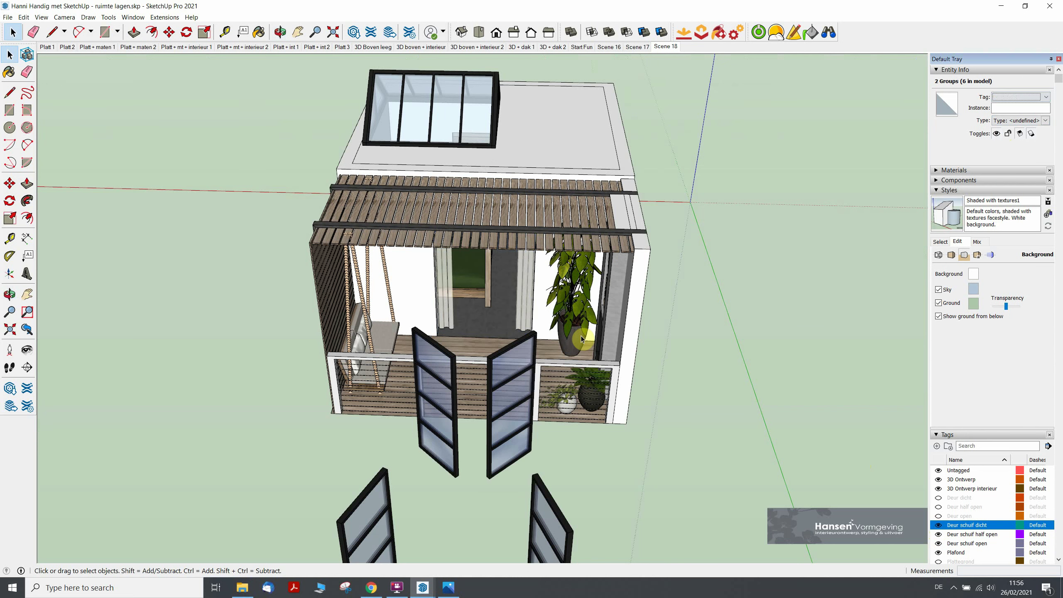
{"action": "left_click", "coordinate": [676, 372]}
{"action": "left_click", "coordinate": [938, 497]}
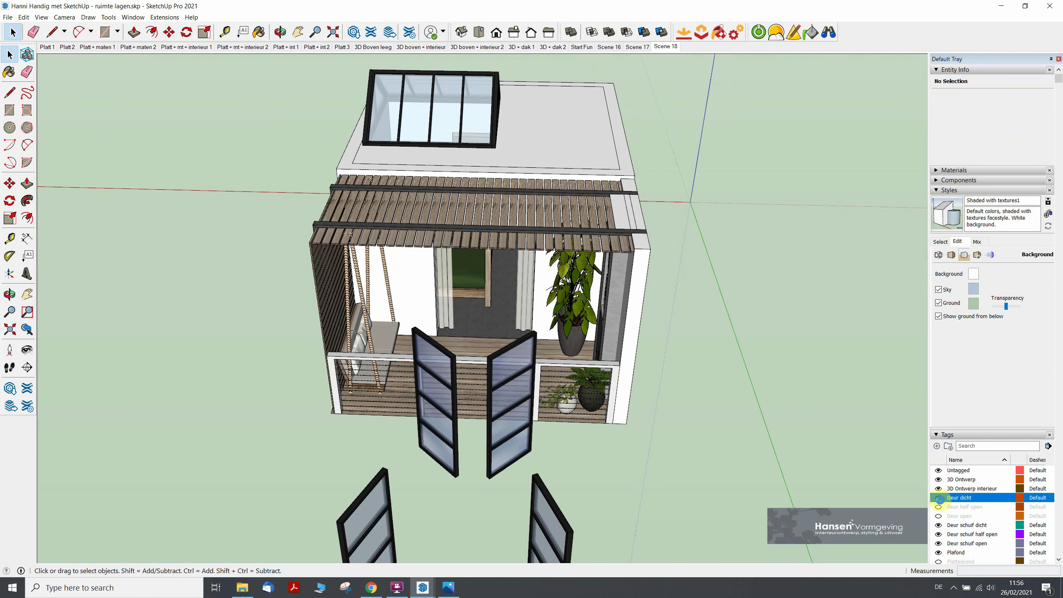
Tag both front door panes Deur half open and make that tag visible.
{"action": "left_click", "coordinate": [521, 412]}
{"action": "left_click", "coordinate": [446, 407], "text": "shift"}
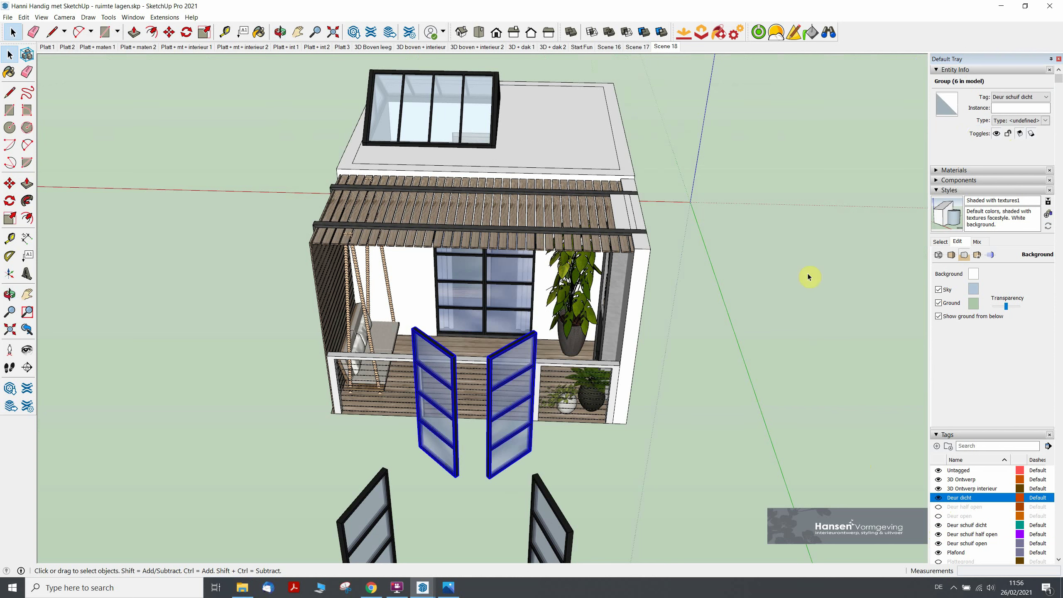
{"action": "left_click", "coordinate": [1008, 95]}
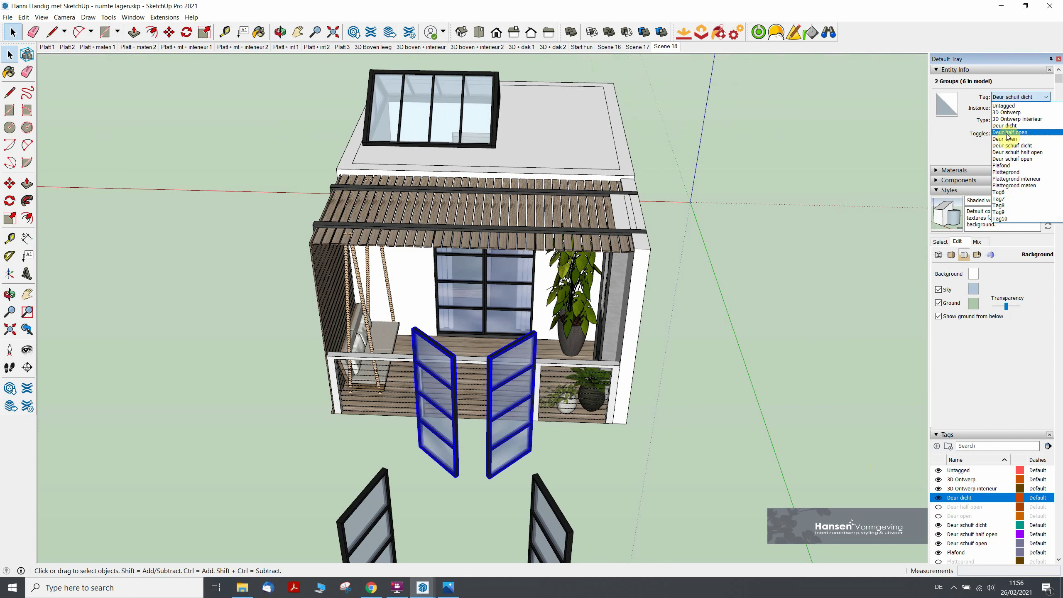
{"action": "left_click", "coordinate": [1008, 133]}
{"action": "left_click", "coordinate": [709, 347]}
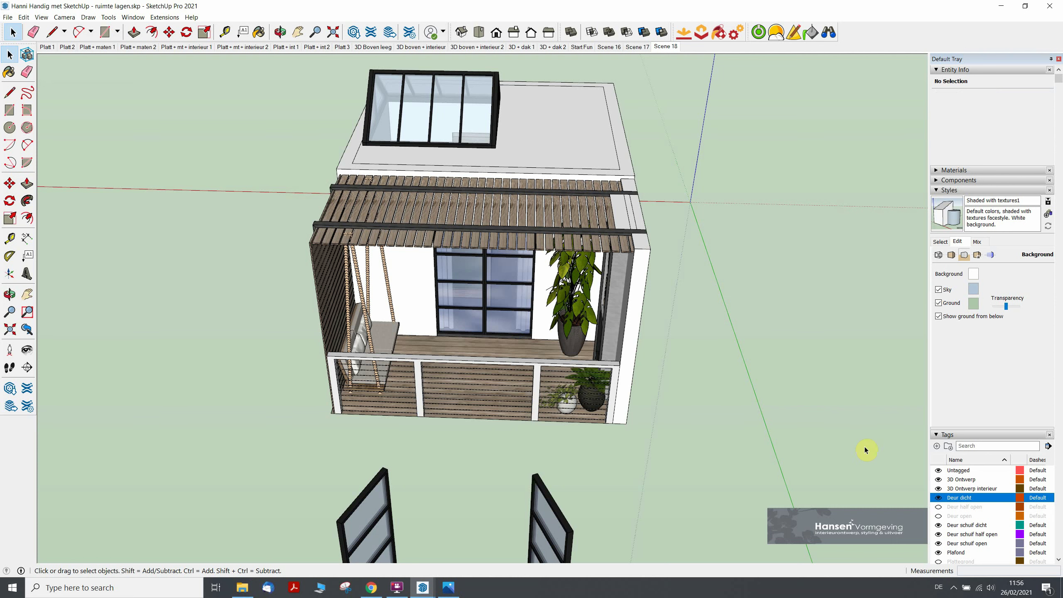
{"action": "left_click", "coordinate": [938, 506]}
Tag the lower-left and lower-right panes Deur open and make that tag visible.
{"action": "left_click", "coordinate": [551, 517]}
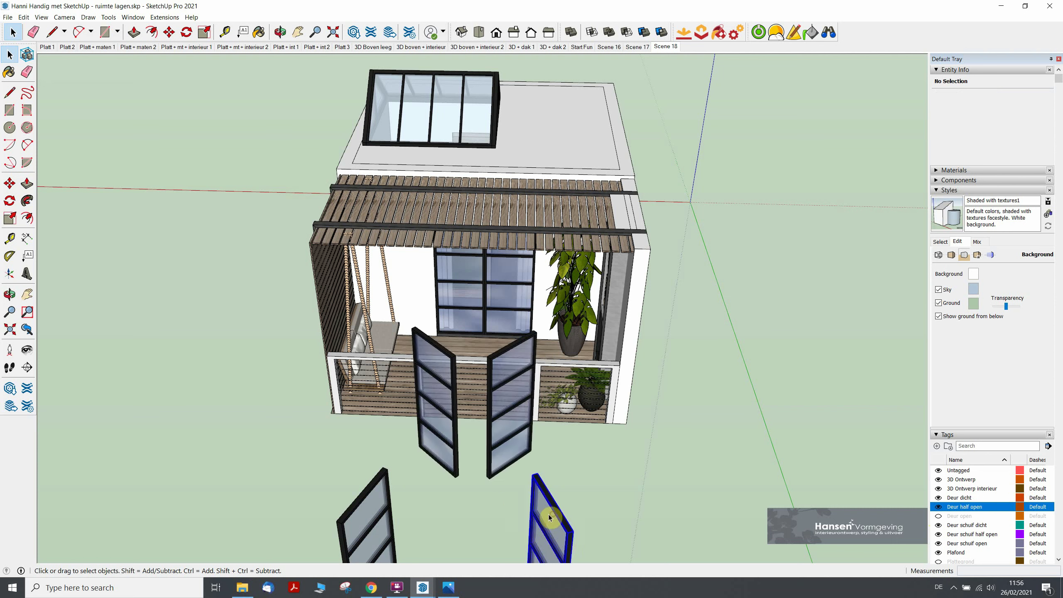
{"action": "left_click", "coordinate": [370, 513], "text": "ctrl"}
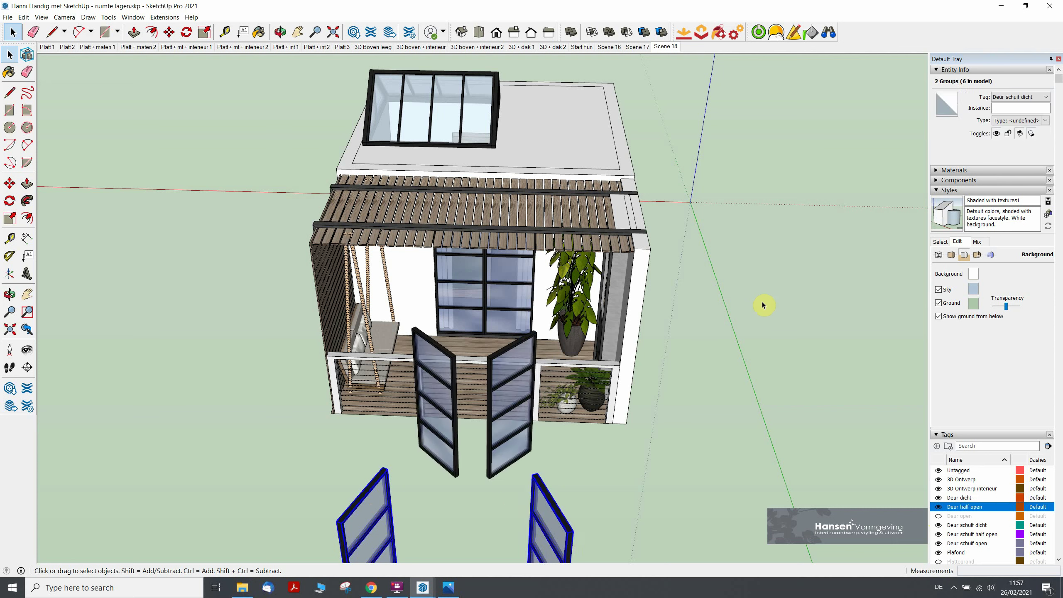
{"action": "left_click", "coordinate": [1009, 97]}
{"action": "left_click", "coordinate": [1008, 139]}
{"action": "left_click", "coordinate": [728, 362]}
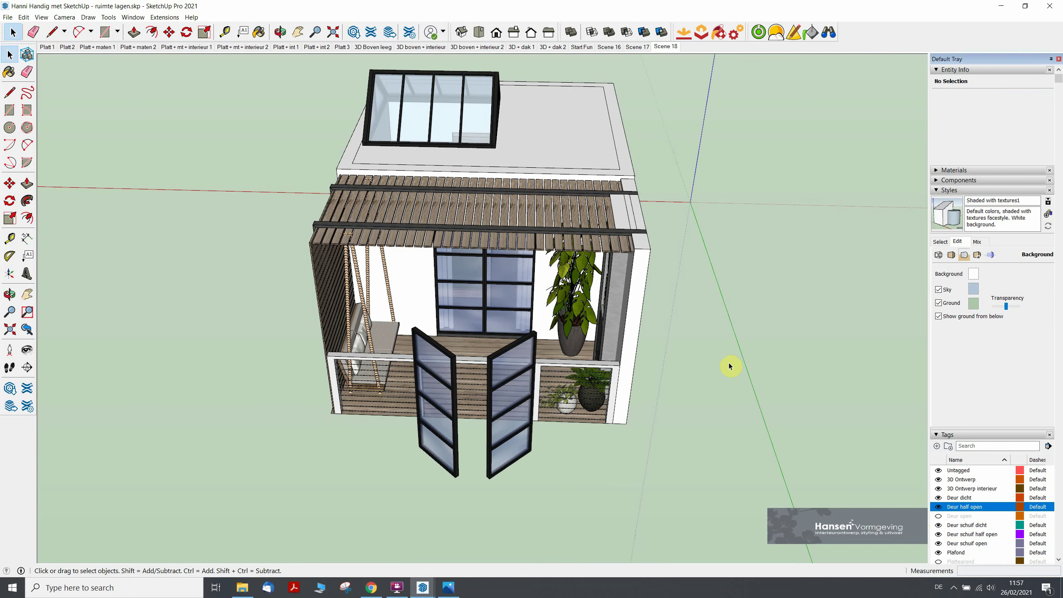
{"action": "left_click", "coordinate": [938, 519]}
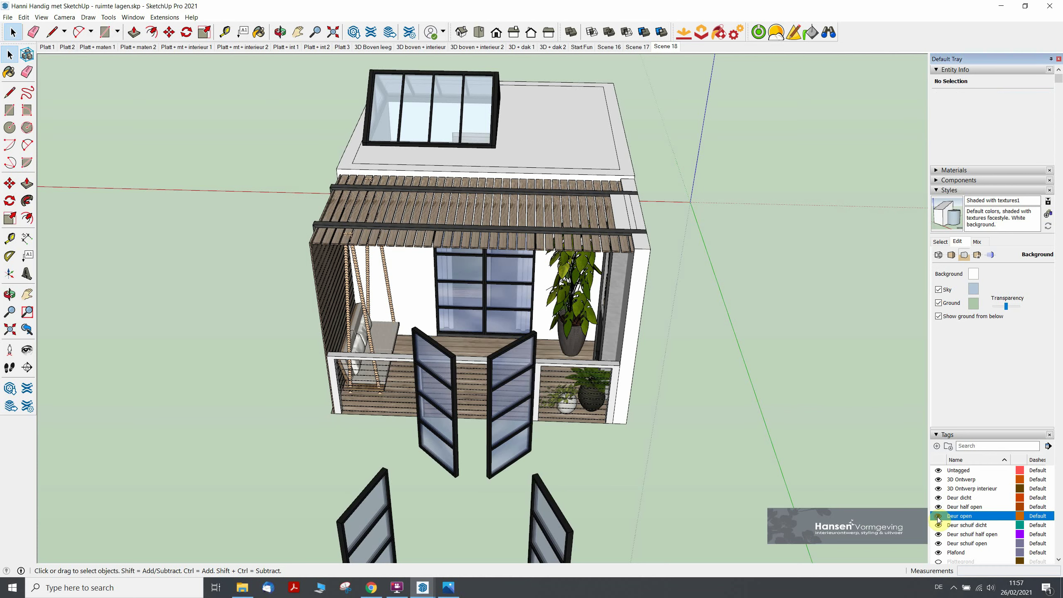
{"action": "mouse_move", "coordinate": [676, 361]}
{"action": "middle_mouse_down"}
{"action": "mouse_move", "coordinate": [640, 355]}
{"action": "mouse_move", "coordinate": [507, 397]}
{"action": "mouse_move", "coordinate": [574, 230]}
{"action": "mouse_move", "coordinate": [501, 68]}
{"action": "mouse_move", "coordinate": [634, 329]}
{"action": "mouse_move", "coordinate": [589, 275]}
{"action": "mouse_move", "coordinate": [633, 285]}
{"action": "mouse_move", "coordinate": [529, 157]}
{"action": "mouse_move", "coordinate": [607, 363]}
{"action": "mouse_move", "coordinate": [534, 269]}
{"action": "mouse_move", "coordinate": [531, 238]}
{"action": "middle_mouse_up"}
Move the two Deur schuif half open panels down onto the wall's door track.
{"action": "scroll", "coordinate": [628, 285], "scroll_direction": "up", "scroll_amount": 3}
{"action": "scroll", "coordinate": [534, 269], "scroll_direction": "down", "scroll_amount": 3}
{"action": "scroll", "coordinate": [556, 284], "scroll_direction": "up", "scroll_amount": 5}
{"action": "scroll", "coordinate": [556, 284], "scroll_direction": "down", "scroll_amount": 2}
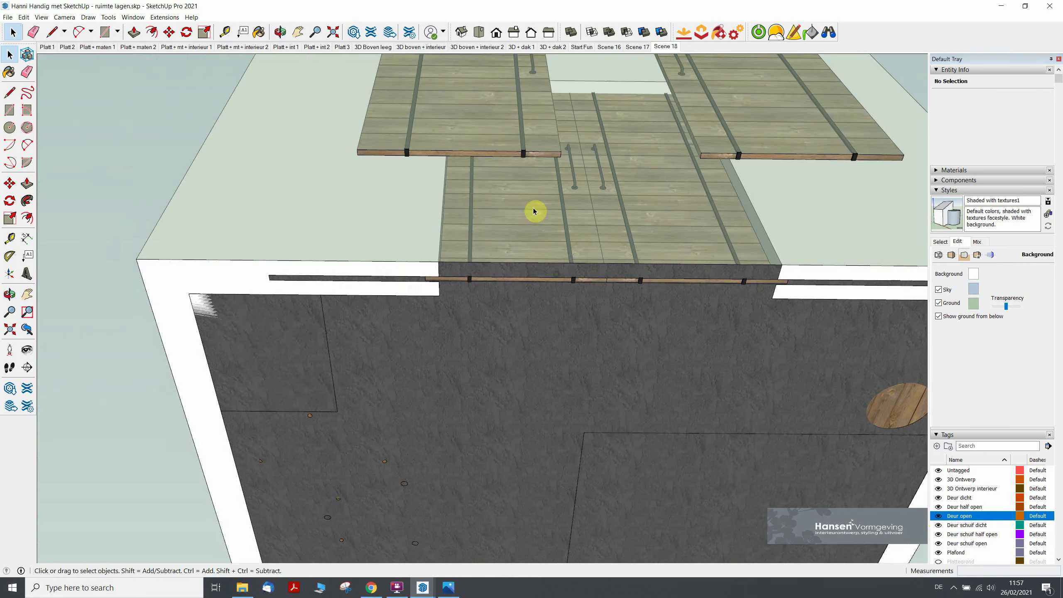
{"action": "left_click", "coordinate": [521, 152]}
{"action": "left_click", "coordinate": [769, 157], "text": "shift"}
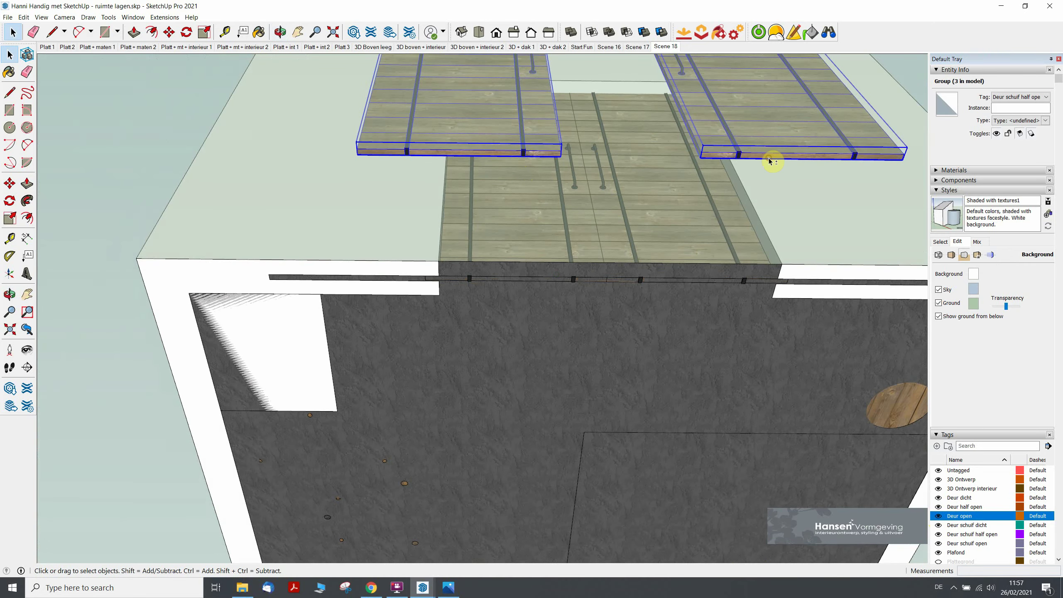
{"action": "key", "text": "m"}
{"action": "left_click", "coordinate": [701, 157]}
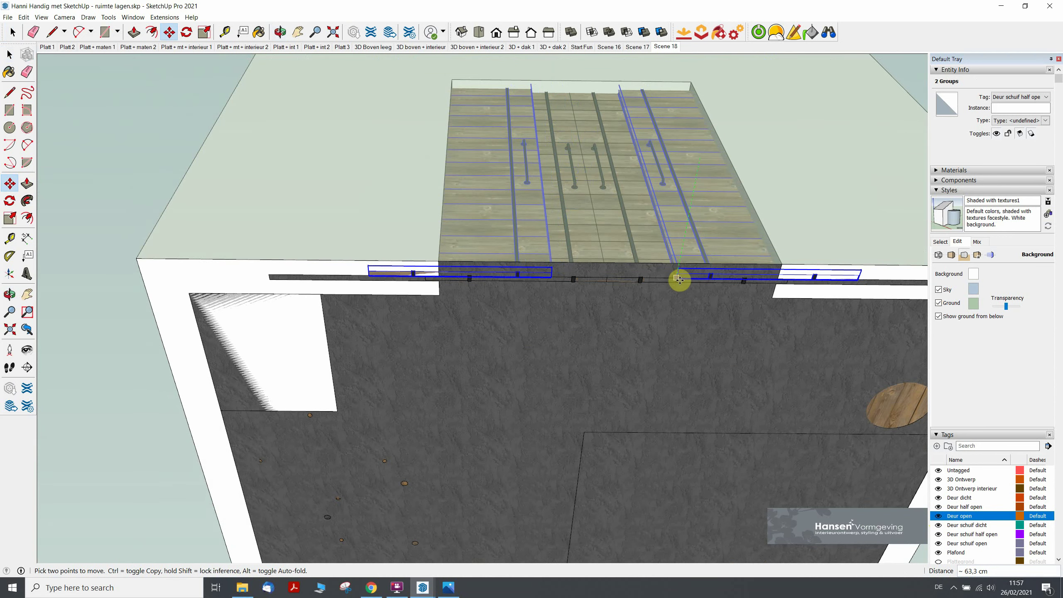
{"action": "left_click", "coordinate": [676, 283]}
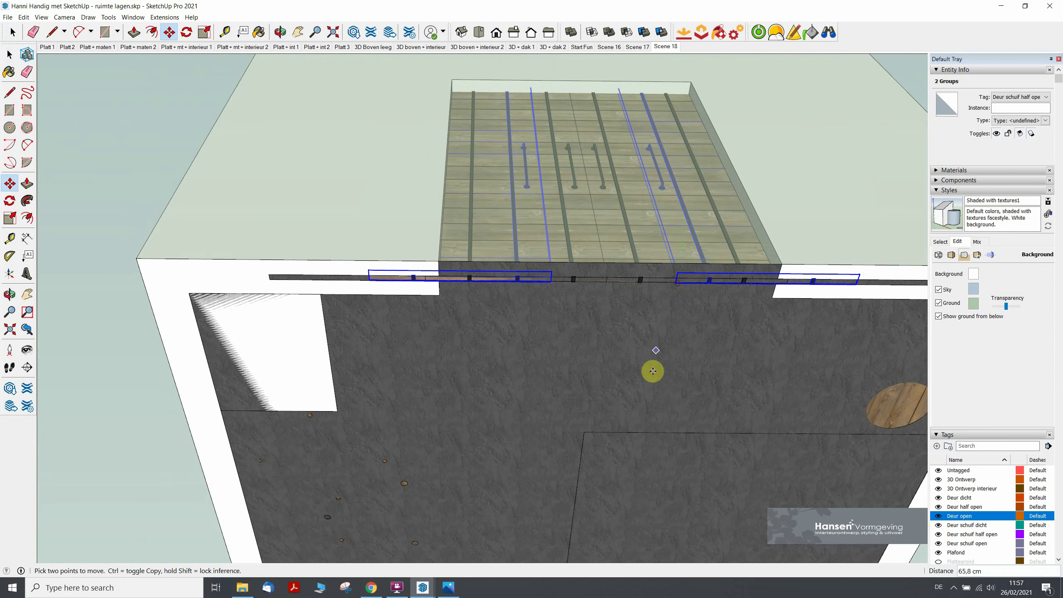
{"action": "scroll", "coordinate": [647, 383], "scroll_direction": "down", "scroll_amount": 3}
{"action": "key", "text": "space"}
Move the two Deur schuif open panels about 150 cm into the door track.
{"action": "left_click", "coordinate": [569, 168]}
{"action": "left_click", "coordinate": [724, 167], "text": "shift"}
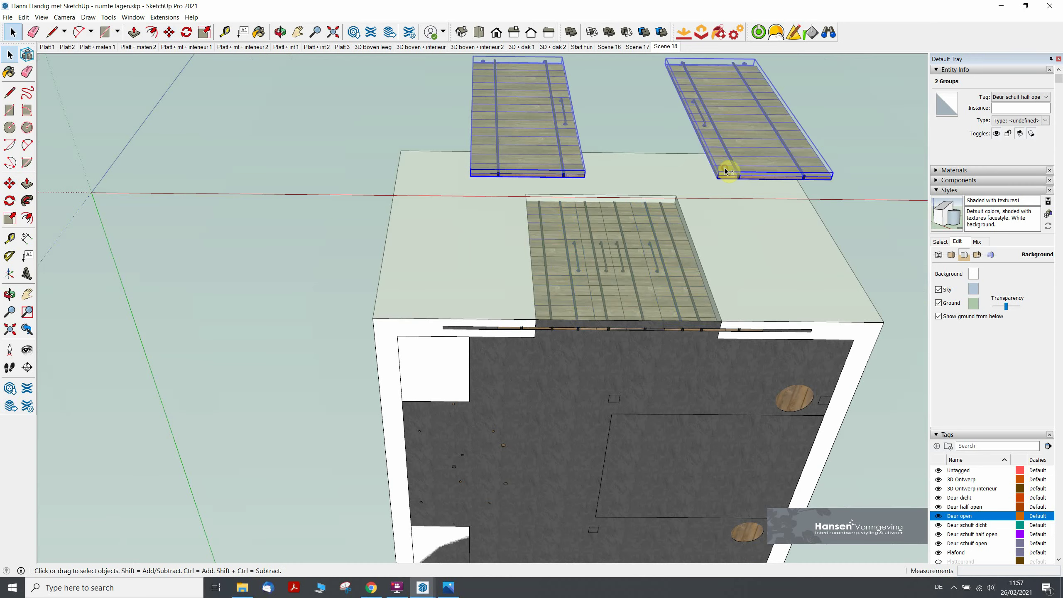
{"action": "scroll", "coordinate": [736, 195], "scroll_direction": "up", "scroll_amount": 3}
{"action": "scroll", "coordinate": [736, 195], "scroll_direction": "down", "scroll_amount": 2}
{"action": "key", "text": "m"}
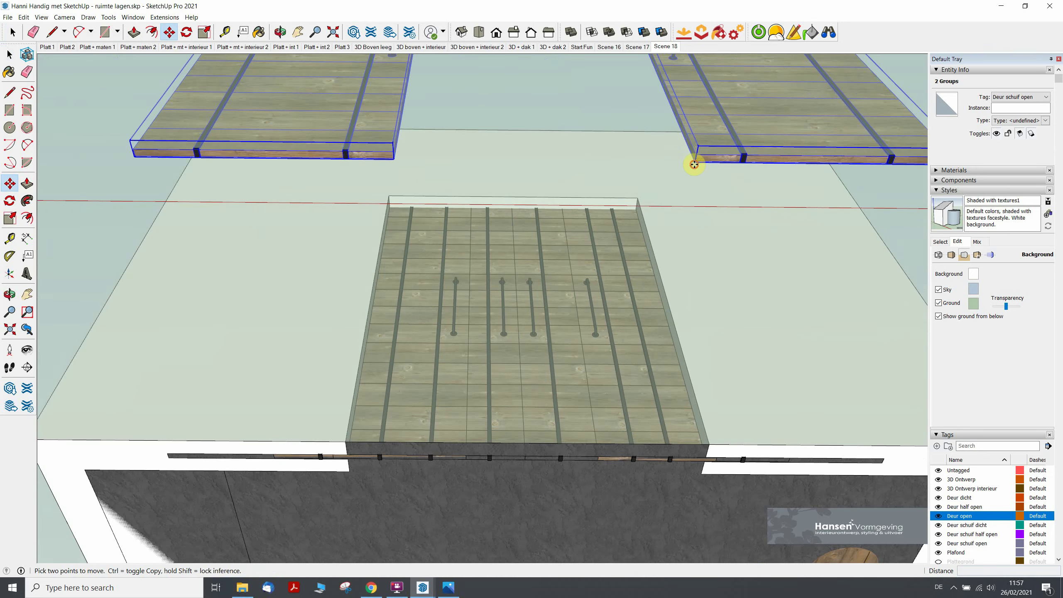
{"action": "left_click", "coordinate": [693, 163]}
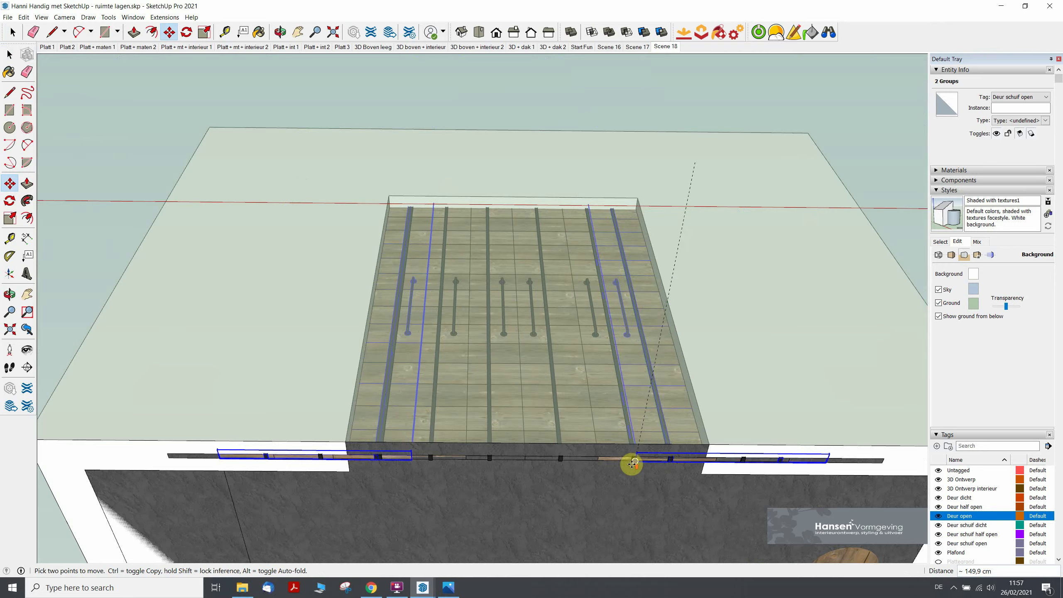
{"action": "scroll", "coordinate": [631, 461], "scroll_direction": "up", "scroll_amount": 3}
{"action": "scroll", "coordinate": [634, 462], "scroll_direction": "up", "scroll_amount": 2}
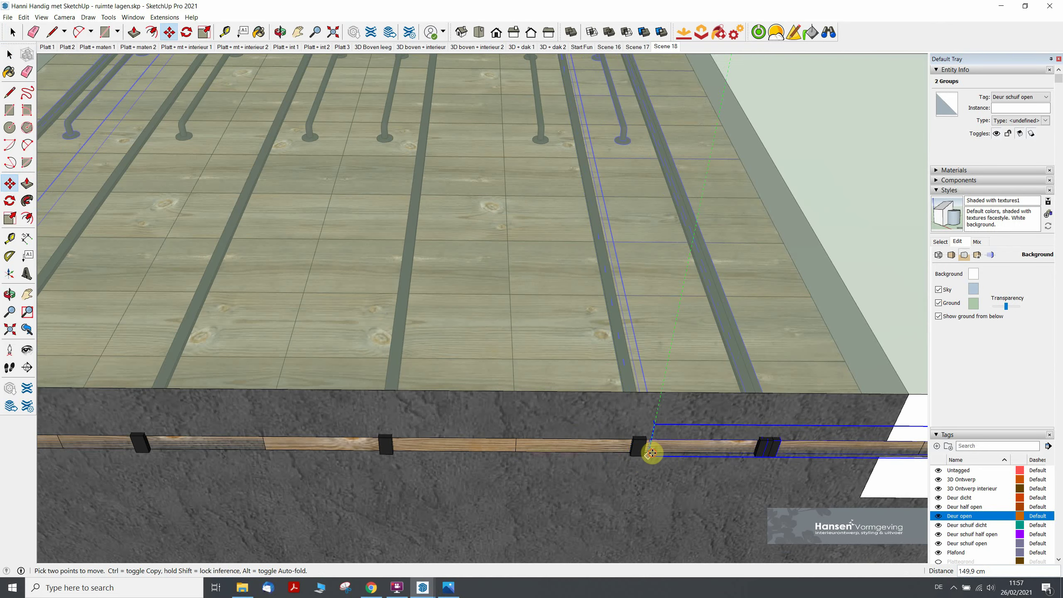
{"action": "scroll", "coordinate": [652, 454], "scroll_direction": "down", "scroll_amount": 3}
{"action": "scroll", "coordinate": [617, 435], "scroll_direction": "down", "scroll_amount": 3}
{"action": "mouse_move", "coordinate": [631, 408]}
{"action": "middle_mouse_down"}
{"action": "mouse_move", "coordinate": [600, 233]}
{"action": "mouse_move", "coordinate": [614, 537]}
{"action": "mouse_move", "coordinate": [754, 398]}
{"action": "middle_mouse_up"}
{"action": "scroll", "coordinate": [753, 398], "scroll_direction": "down", "scroll_amount": 2}
{"action": "middle_click_drag", "start_coordinate": [764, 331], "coordinate": [704, 451]}
{"action": "scroll", "coordinate": [705, 451], "scroll_direction": "up", "scroll_amount": 2}
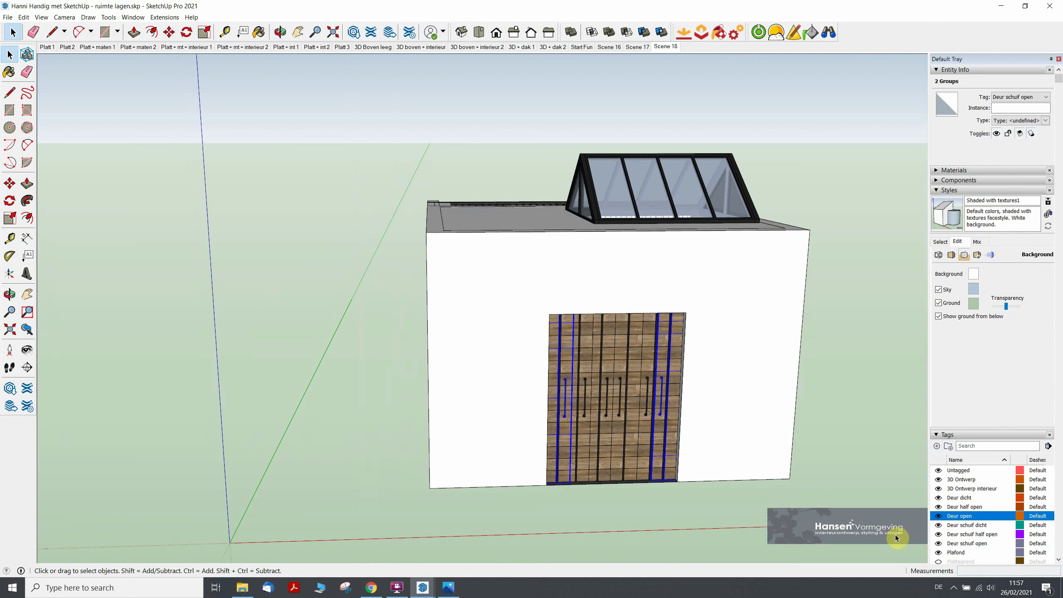
Hide Deur schuif dicht and Deur schuif half open, keeping the open sliding doors shown.
{"action": "left_click", "coordinate": [938, 526]}
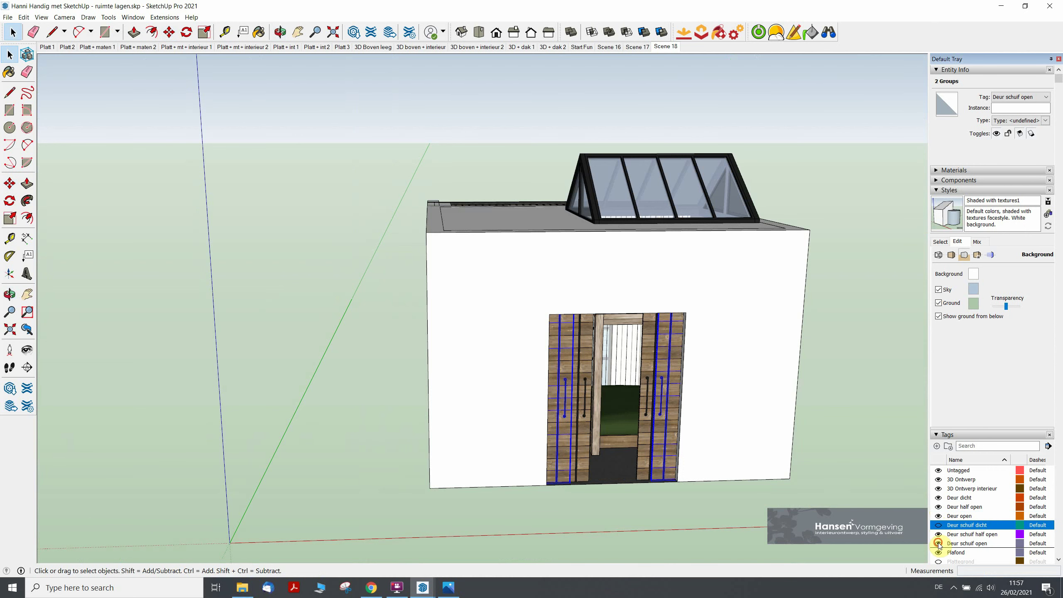
{"action": "left_click", "coordinate": [938, 544]}
{"action": "mouse_move", "coordinate": [654, 460]}
{"action": "middle_mouse_down"}
{"action": "mouse_move", "coordinate": [613, 411]}
{"action": "mouse_move", "coordinate": [627, 402]}
{"action": "middle_mouse_up"}
{"action": "left_click", "coordinate": [939, 544]}
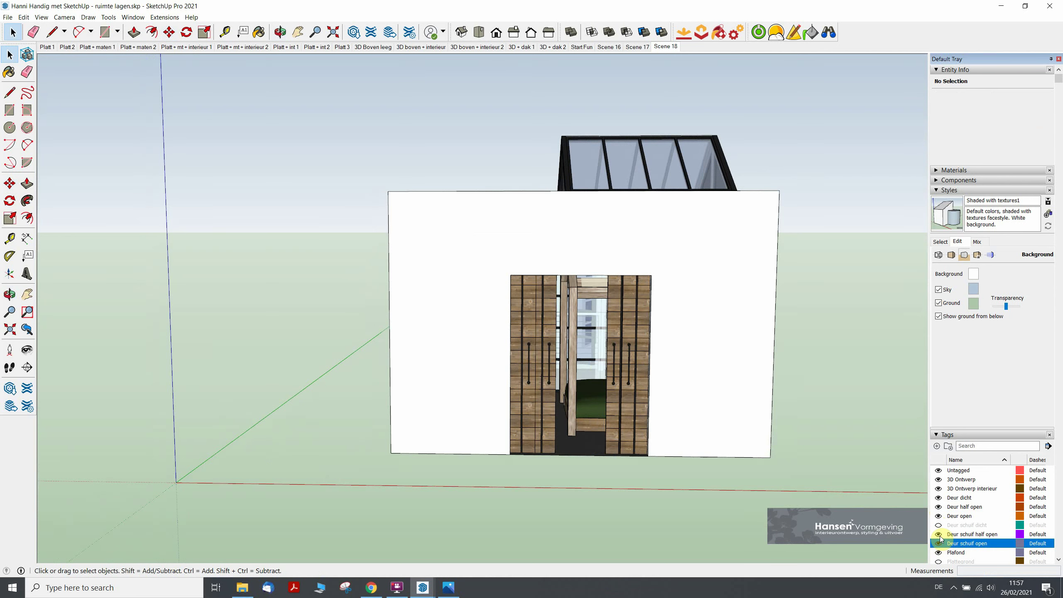
{"action": "left_click", "coordinate": [938, 535]}
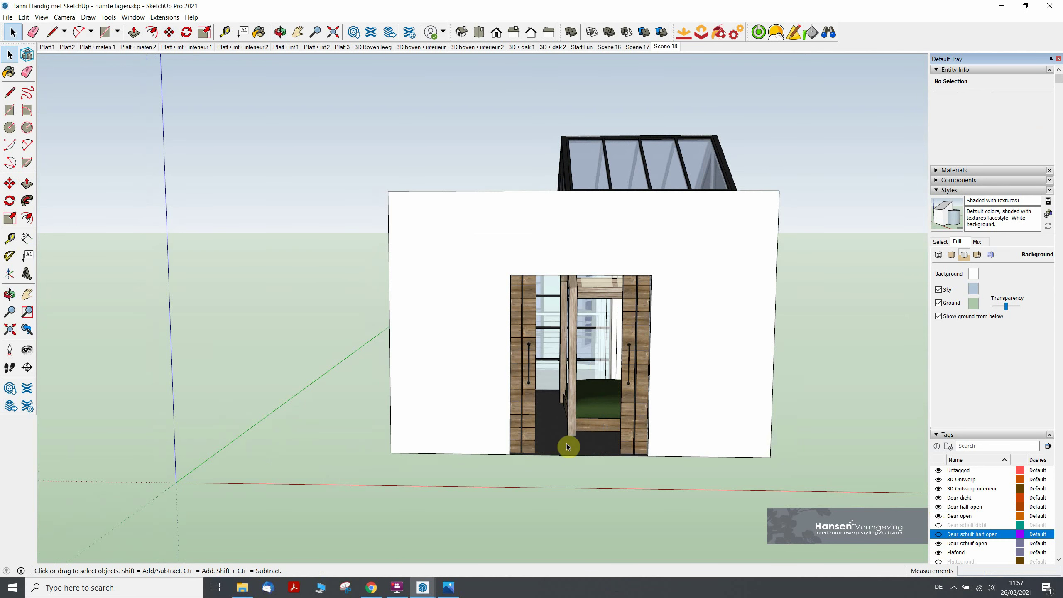
Slide the right open sliding door panel further right along the track.
{"action": "left_click", "coordinate": [634, 432]}
{"action": "scroll", "coordinate": [632, 435], "scroll_direction": "up", "scroll_amount": 3}
{"action": "scroll", "coordinate": [586, 439], "scroll_direction": "up", "scroll_amount": 3}
{"action": "key", "text": "m"}
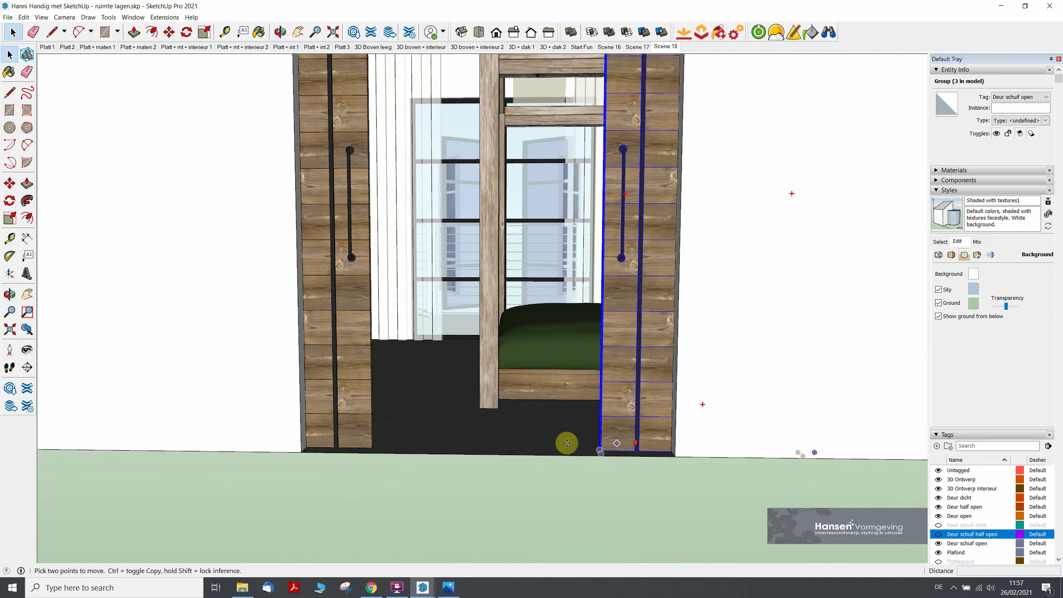
{"action": "left_click_drag", "start_coordinate": [565, 440], "coordinate": [588, 441]}
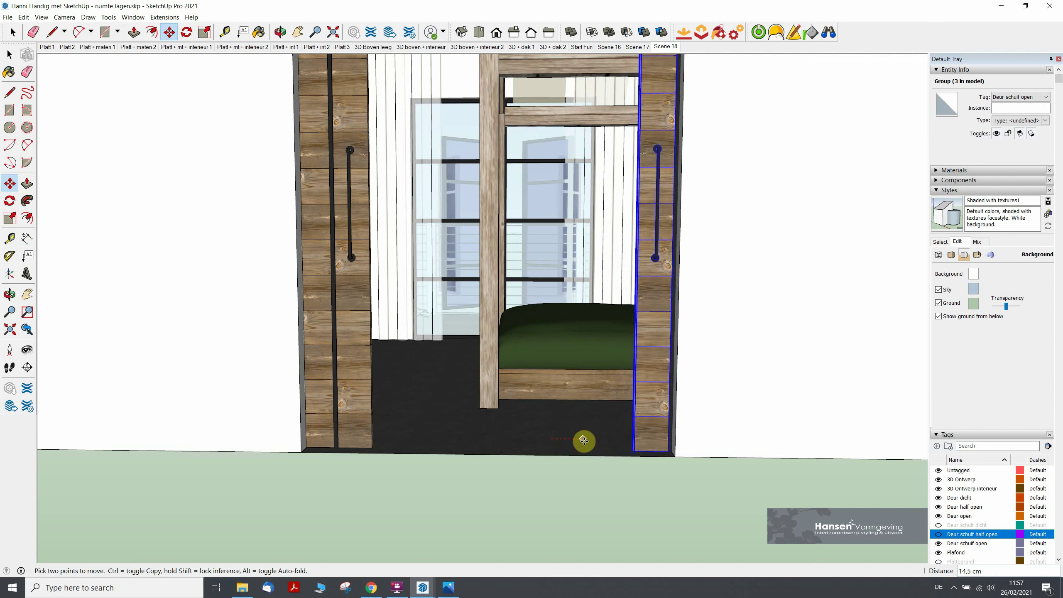
{"action": "left_click", "coordinate": [588, 440]}
{"action": "key", "text": "space"}
Slide the left open sliding door panel further left, widening the doorway.
{"action": "left_click", "coordinate": [357, 431]}
{"action": "key", "text": "m"}
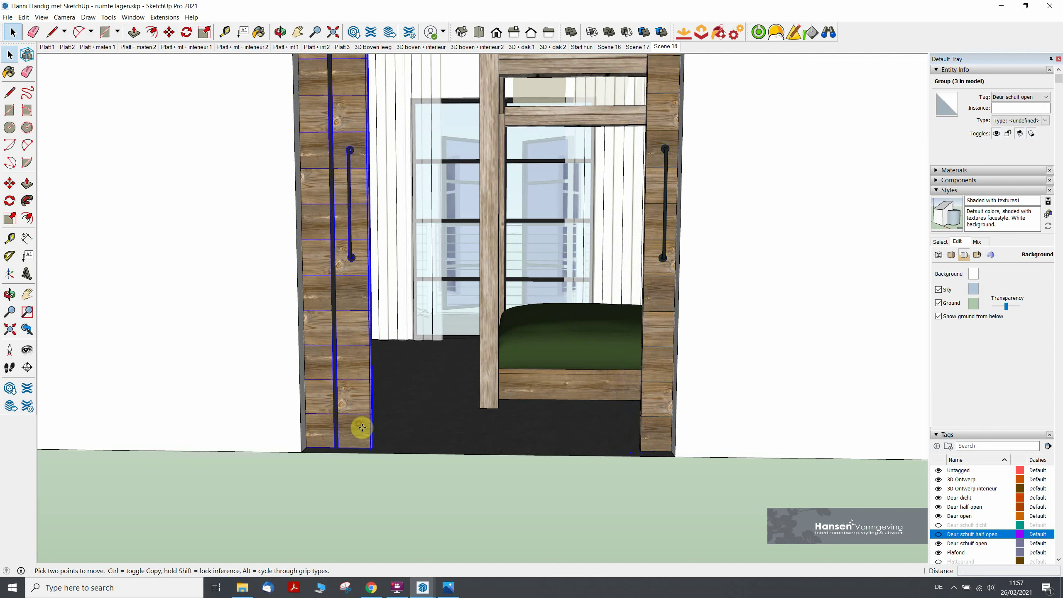
{"action": "left_click_drag", "start_coordinate": [448, 447], "coordinate": [414, 446]}
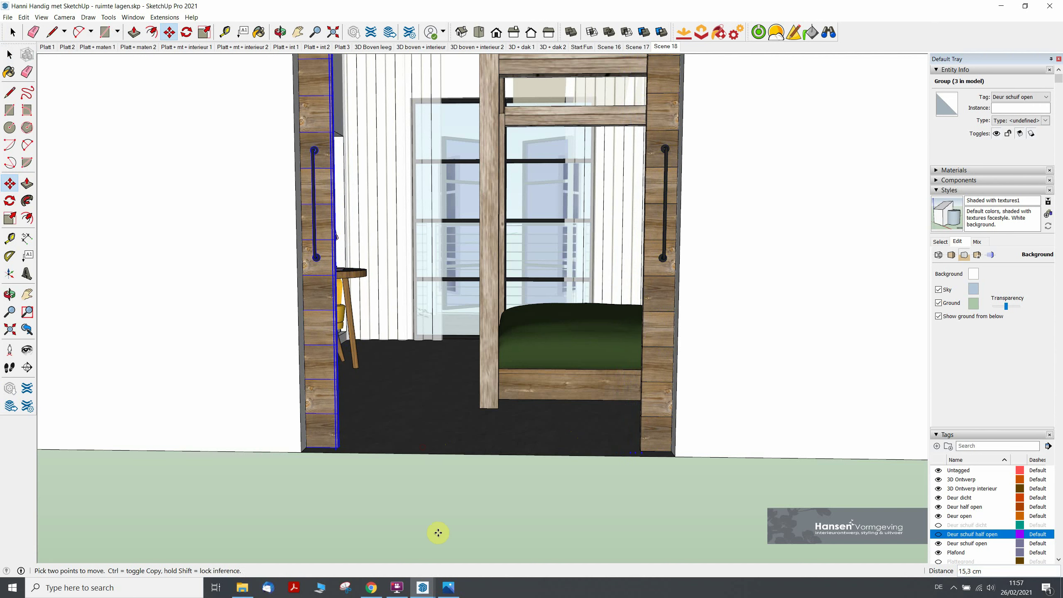
{"action": "key", "text": "space"}
{"action": "scroll", "coordinate": [476, 516], "scroll_direction": "down", "scroll_amount": 3}
{"action": "scroll", "coordinate": [522, 527], "scroll_direction": "down", "scroll_amount": 3}
{"action": "mouse_move", "coordinate": [396, 349]}
{"action": "middle_mouse_down"}
{"action": "mouse_move", "coordinate": [371, 357]}
{"action": "mouse_move", "coordinate": [441, 375]}
{"action": "mouse_move", "coordinate": [454, 436]}
{"action": "middle_mouse_up"}
{"action": "key", "text": "space"}
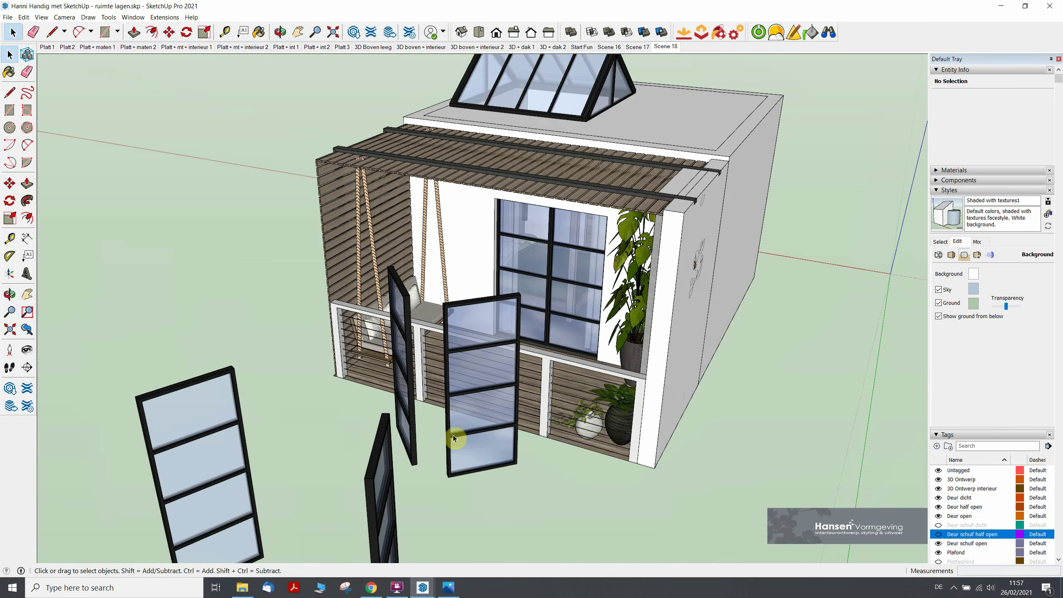
{"action": "left_click", "coordinate": [453, 436]}
{"action": "left_click", "coordinate": [402, 400]}
{"action": "left_click", "coordinate": [405, 400], "text": "ctrl"}
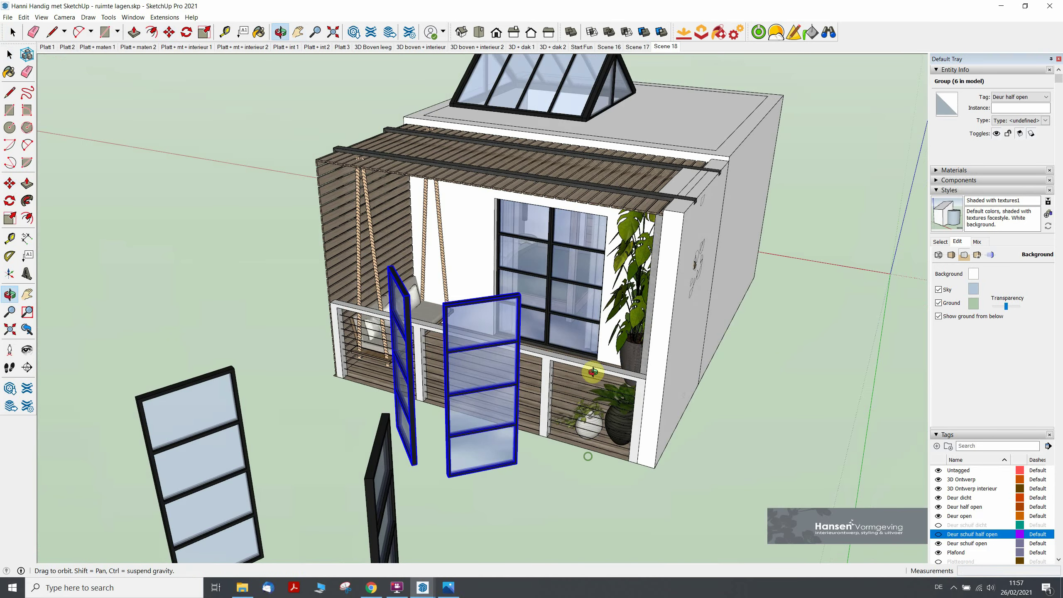
{"action": "middle_click_drag", "start_coordinate": [405, 400], "coordinate": [601, 266]}
{"action": "scroll", "coordinate": [601, 266], "scroll_direction": "up", "scroll_amount": 2}
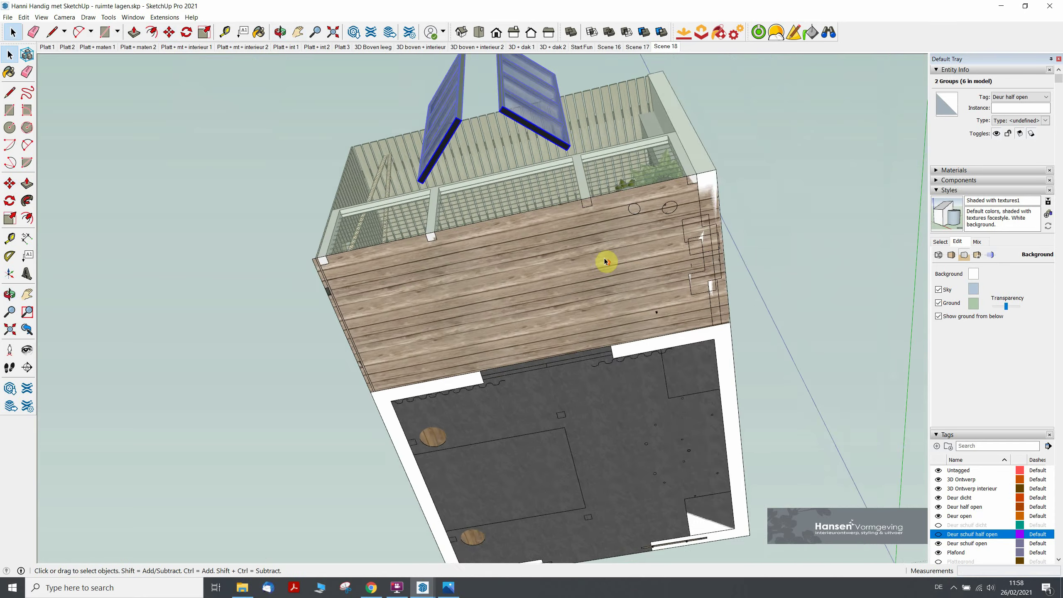
{"action": "scroll", "coordinate": [607, 261], "scroll_direction": "up", "scroll_amount": 3}
{"action": "scroll", "coordinate": [610, 313], "scroll_direction": "down", "scroll_amount": 2}
{"action": "key", "text": "m"}
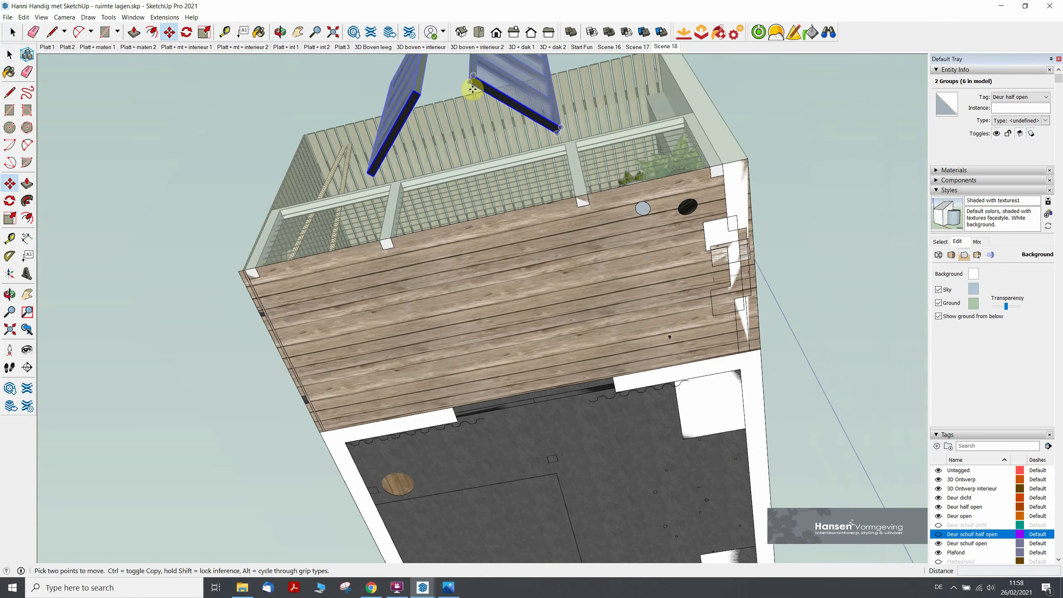
{"action": "left_click", "coordinate": [554, 134]}
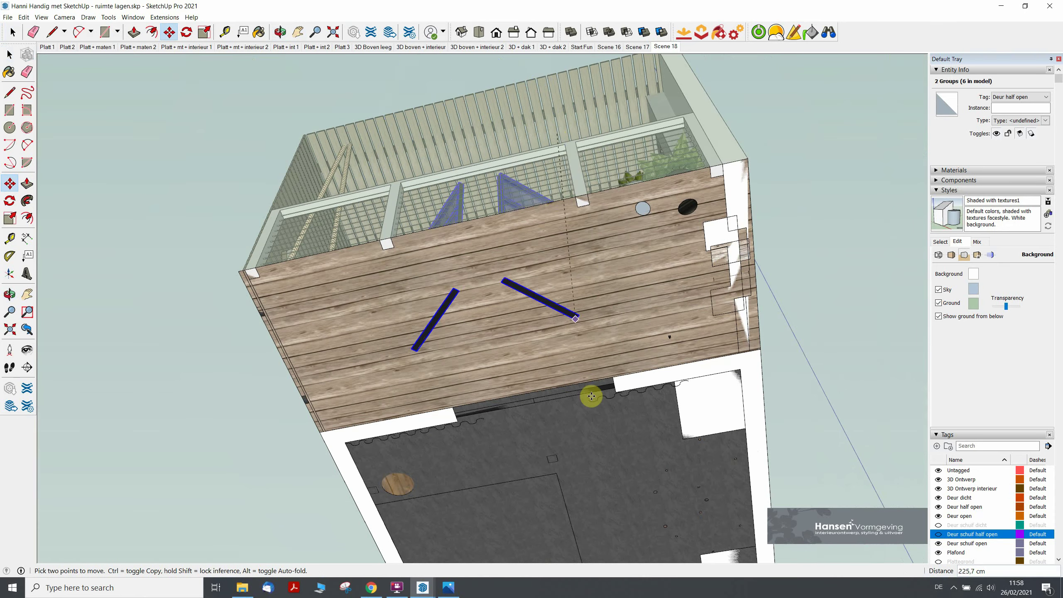
{"action": "scroll", "coordinate": [604, 392], "scroll_direction": "up", "scroll_amount": 2}
{"action": "scroll", "coordinate": [612, 375], "scroll_direction": "up", "scroll_amount": 1}
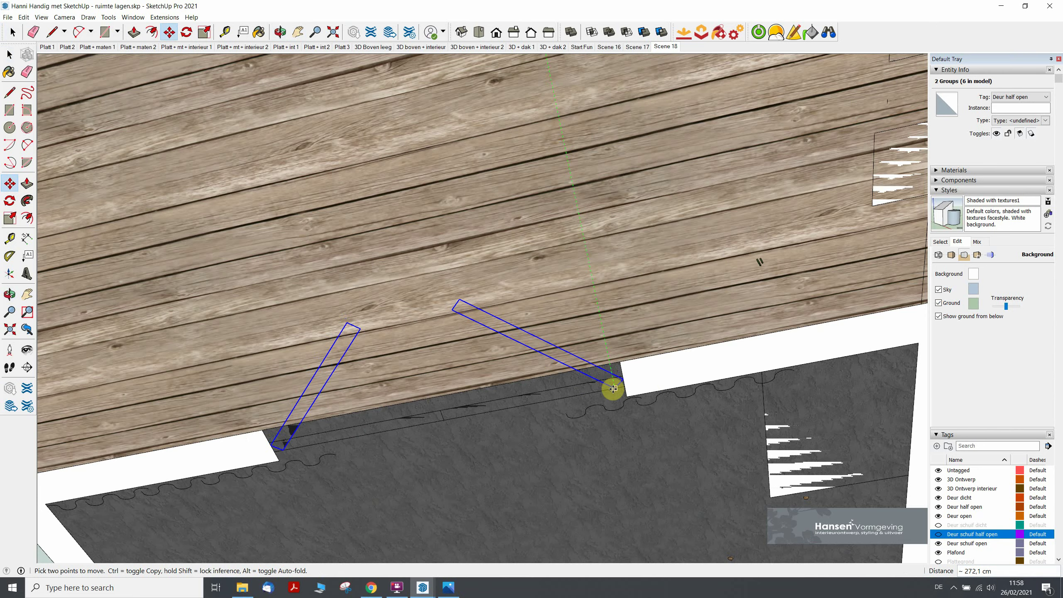
{"action": "left_click", "coordinate": [613, 389]}
{"action": "scroll", "coordinate": [690, 380], "scroll_direction": "down", "scroll_amount": 3}
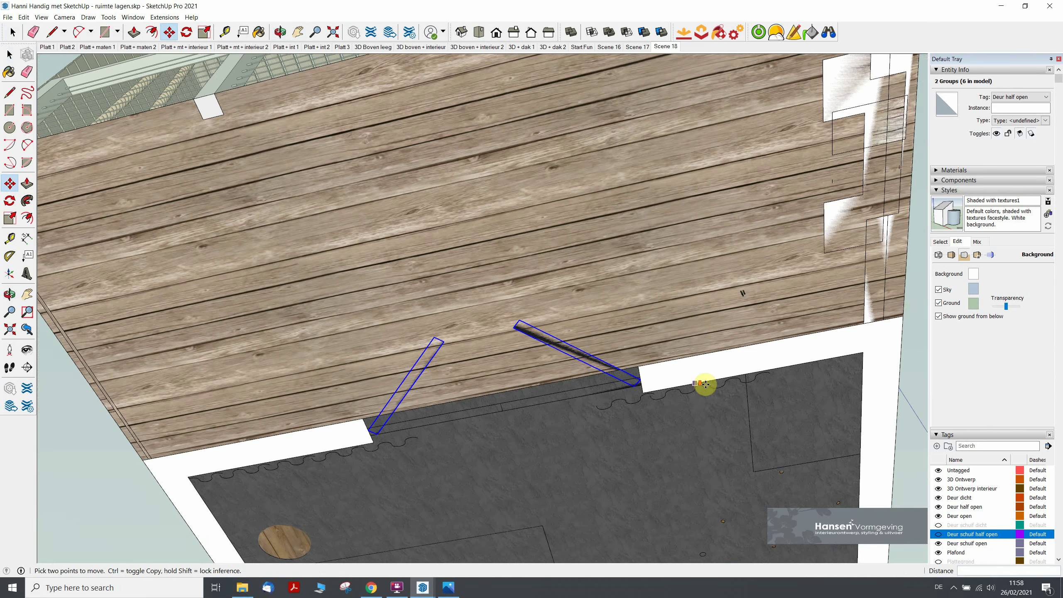
{"action": "scroll", "coordinate": [648, 383], "scroll_direction": "down", "scroll_amount": 2}
{"action": "scroll", "coordinate": [626, 411], "scroll_direction": "down", "scroll_amount": 1}
{"action": "key", "text": "space"}
{"action": "scroll", "coordinate": [625, 412], "scroll_direction": "down", "scroll_amount": 3}
{"action": "left_click", "coordinate": [612, 180], "text": "shift"}
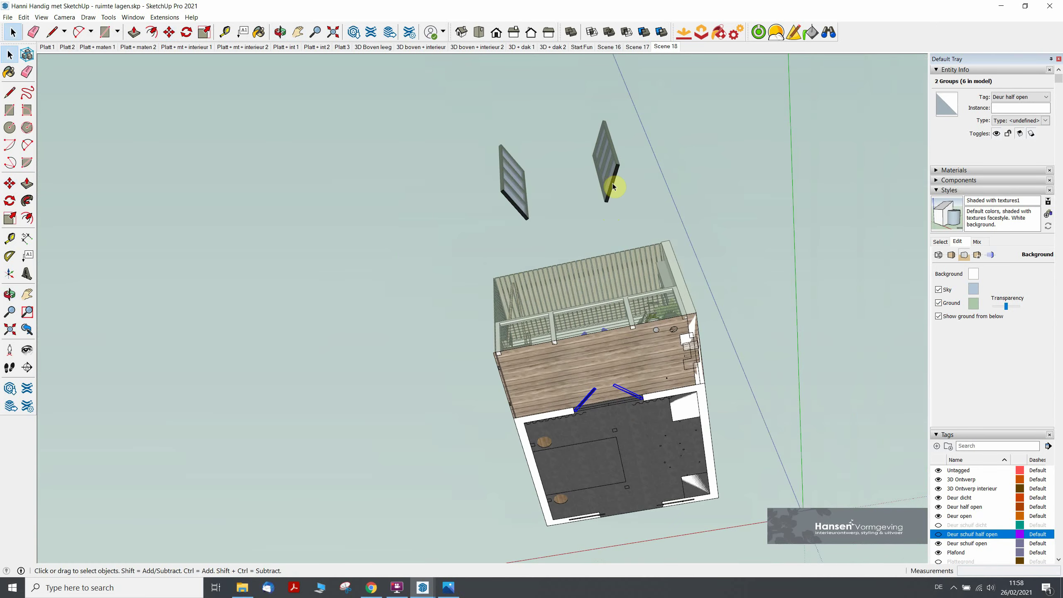
{"action": "left_click", "coordinate": [514, 204], "text": "shift"}
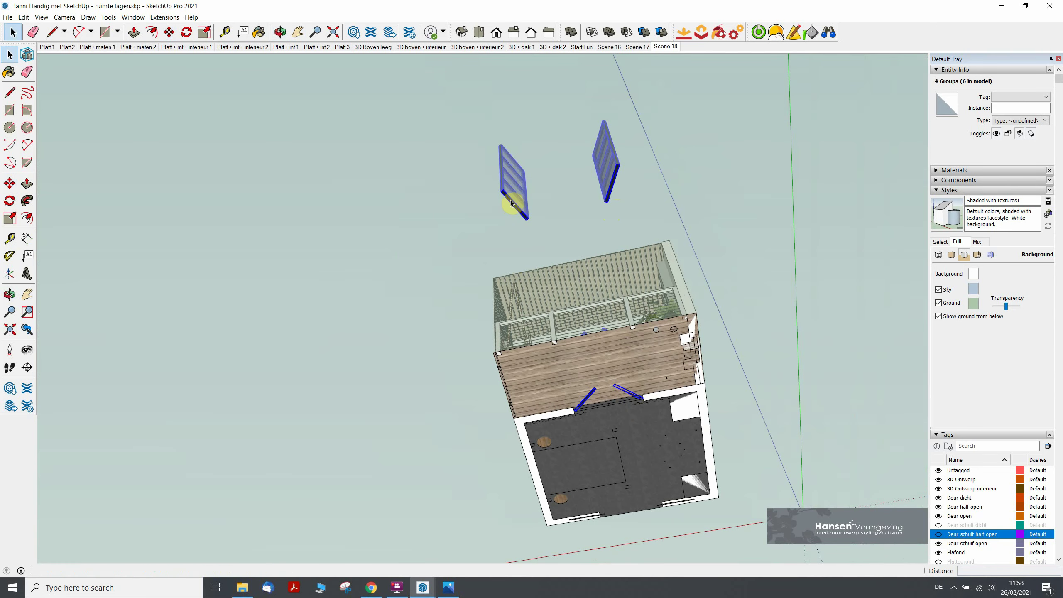
{"action": "key", "text": "m"}
{"action": "scroll", "coordinate": [608, 205], "scroll_direction": "up", "scroll_amount": 2}
{"action": "left_click", "coordinate": [607, 201]}
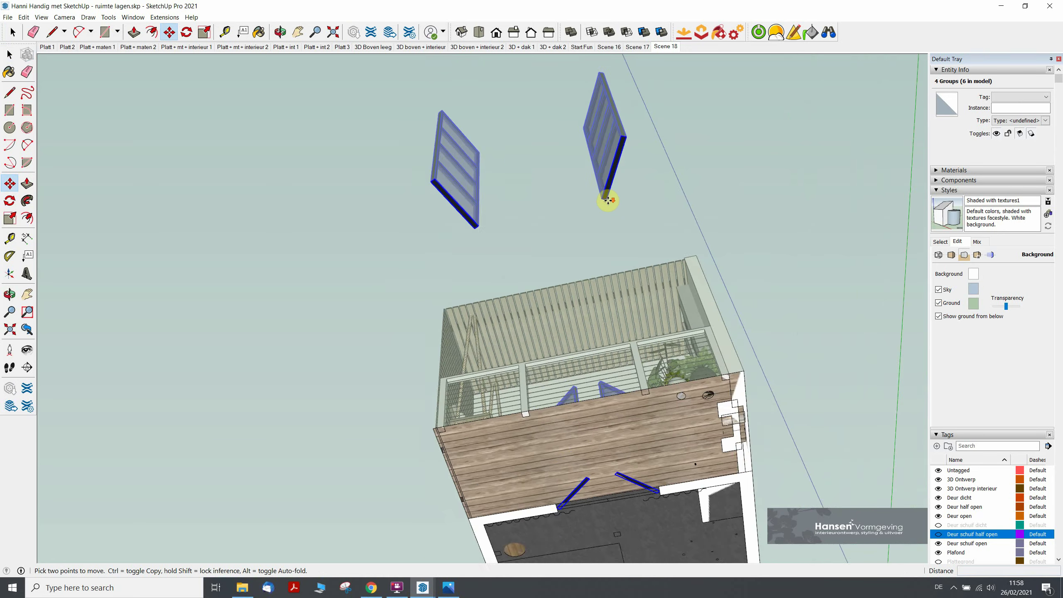
{"action": "scroll", "coordinate": [612, 330], "scroll_direction": "down", "scroll_amount": 2}
{"action": "scroll", "coordinate": [624, 419], "scroll_direction": "up", "scroll_amount": 2}
{"action": "scroll", "coordinate": [634, 380], "scroll_direction": "up", "scroll_amount": 2}
{"action": "key", "text": "Escape"}
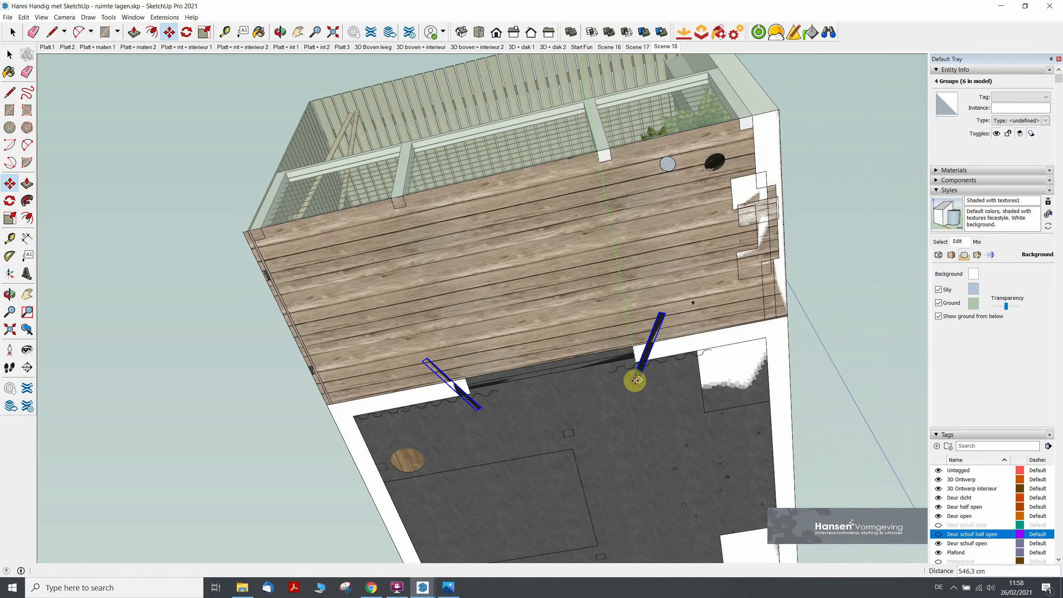
{"action": "scroll", "coordinate": [628, 368], "scroll_direction": "down", "scroll_amount": 2}
{"action": "scroll", "coordinate": [623, 352], "scroll_direction": "down", "scroll_amount": 2}
{"action": "key", "text": "space"}
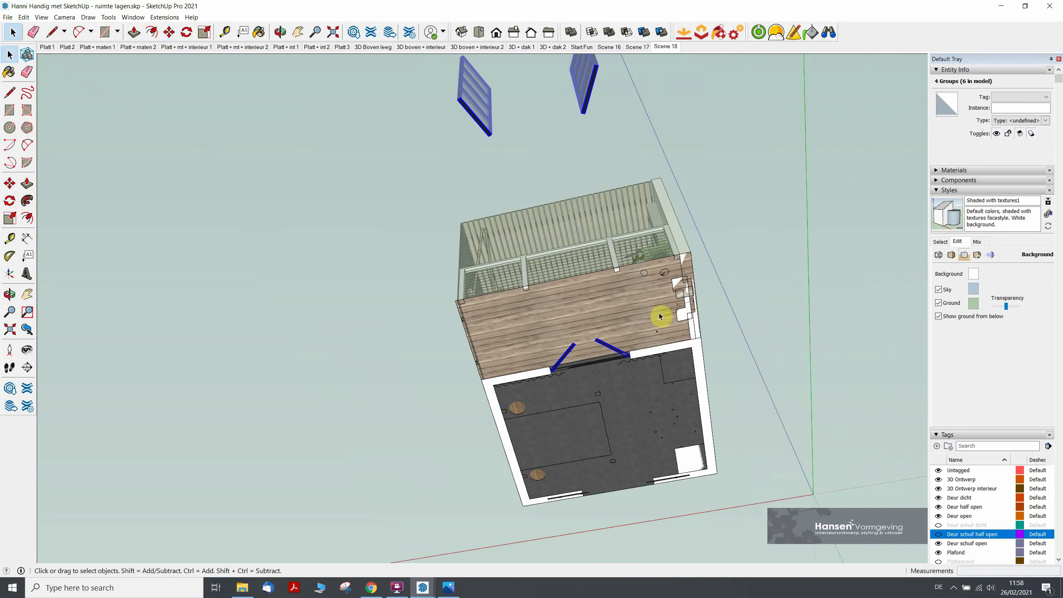
{"action": "left_click", "coordinate": [583, 123]}
Move both floating Deur open door copies down to the doorway corner.
{"action": "left_click", "coordinate": [488, 120], "text": "shift"}
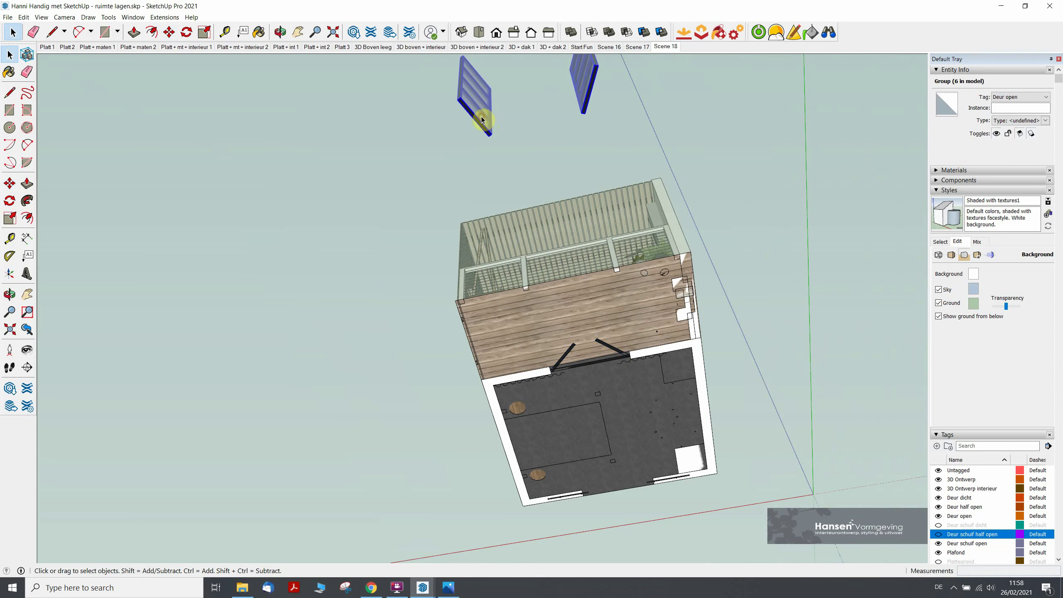
{"action": "key", "text": "m"}
{"action": "left_click", "coordinate": [586, 116]}
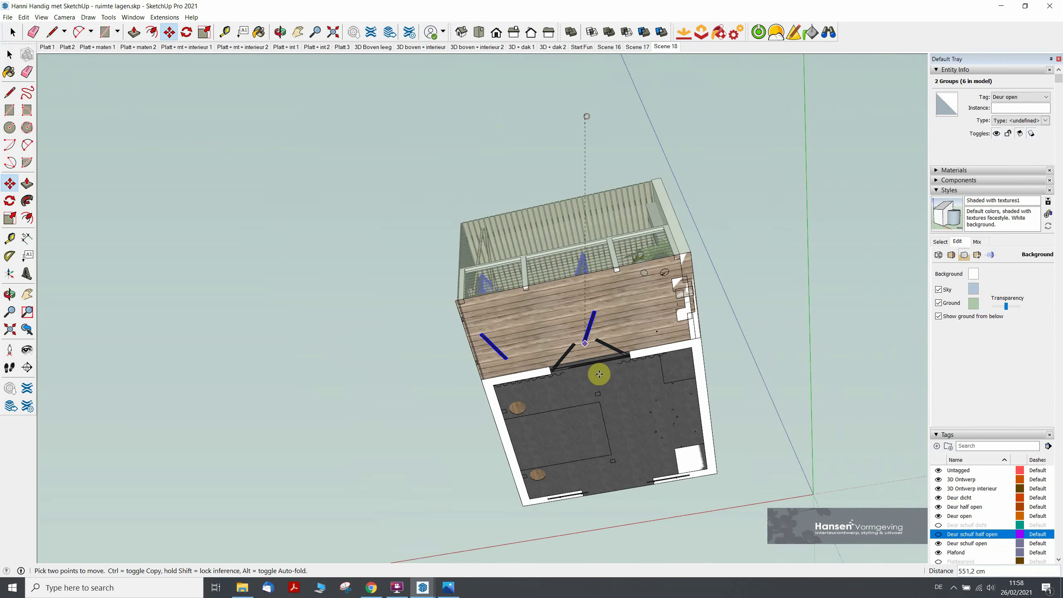
{"action": "scroll", "coordinate": [624, 346], "scroll_direction": "up", "scroll_amount": 2}
{"action": "scroll", "coordinate": [623, 348], "scroll_direction": "up", "scroll_amount": 3}
{"action": "scroll", "coordinate": [623, 350], "scroll_direction": "up", "scroll_amount": 2}
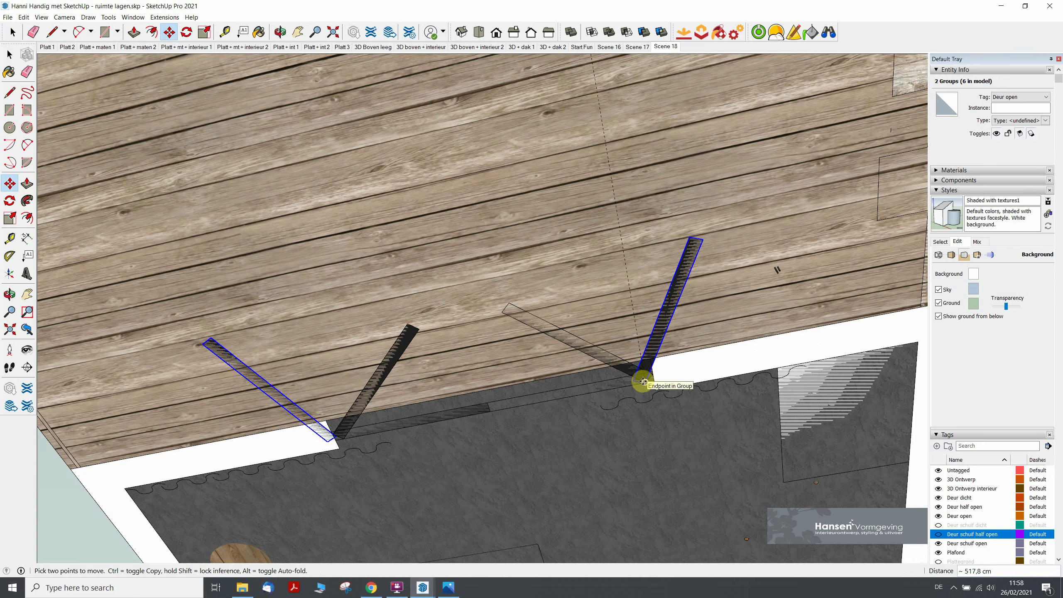
{"action": "scroll", "coordinate": [643, 379], "scroll_direction": "up", "scroll_amount": 2}
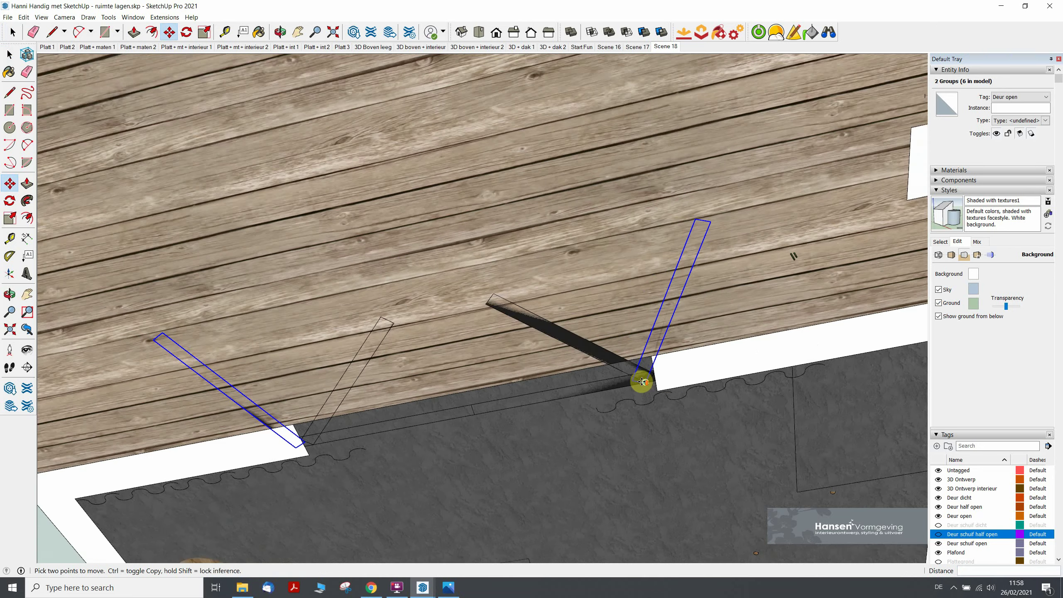
{"action": "scroll", "coordinate": [642, 377], "scroll_direction": "up", "scroll_amount": 2}
{"action": "scroll", "coordinate": [641, 375], "scroll_direction": "up", "scroll_amount": 2}
{"action": "left_click", "coordinate": [651, 377]}
{"action": "scroll", "coordinate": [651, 375], "scroll_direction": "down", "scroll_amount": 2}
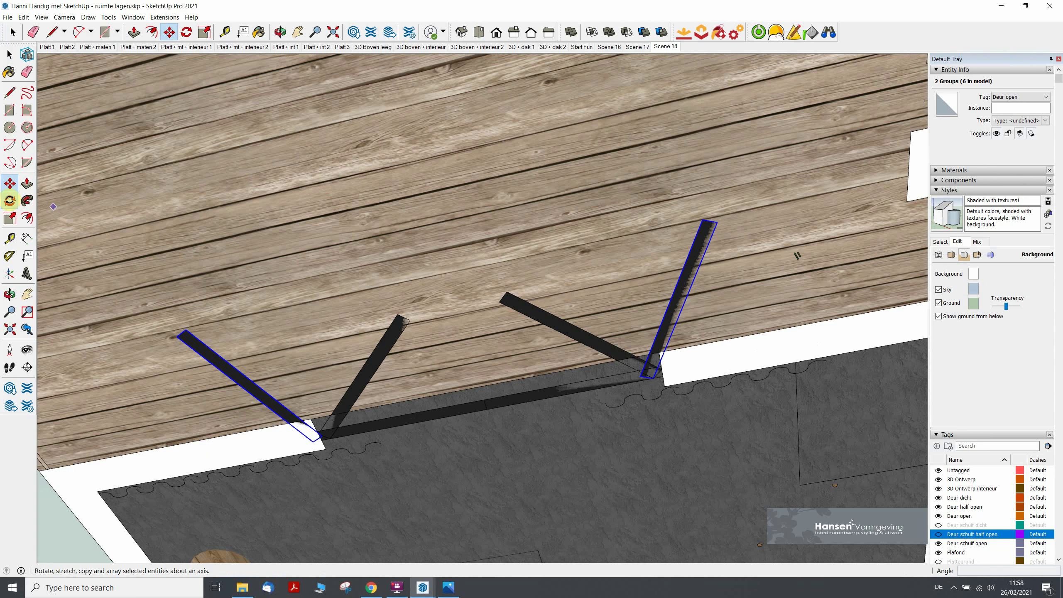
{"action": "key", "text": "space"}
Rotate the right door copy about its hinge corner to a new open angle.
{"action": "left_click", "coordinate": [661, 346]}
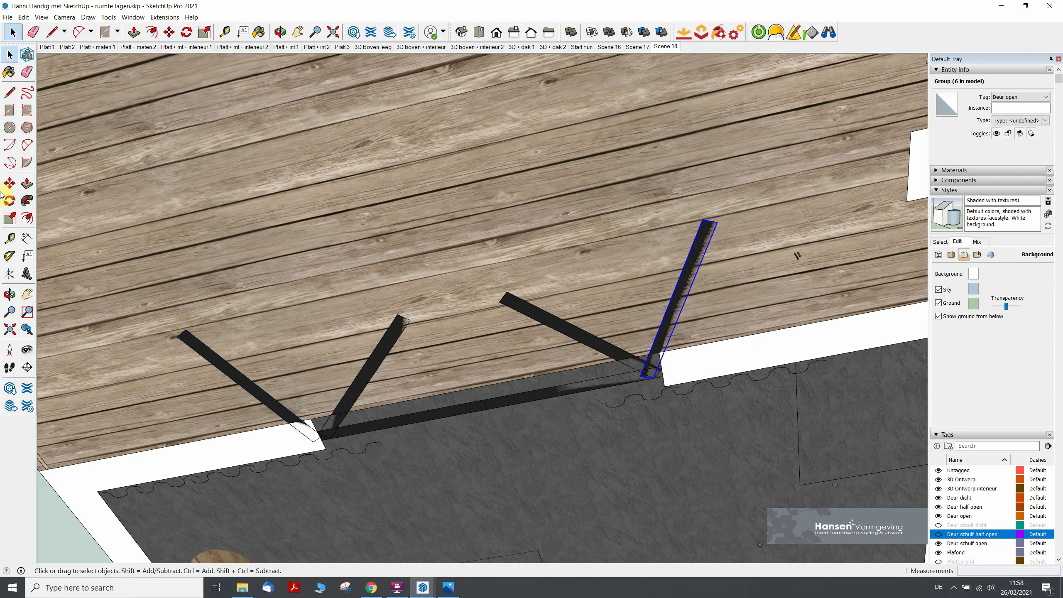
{"action": "left_click", "coordinate": [9, 201]}
{"action": "left_click", "coordinate": [654, 378]}
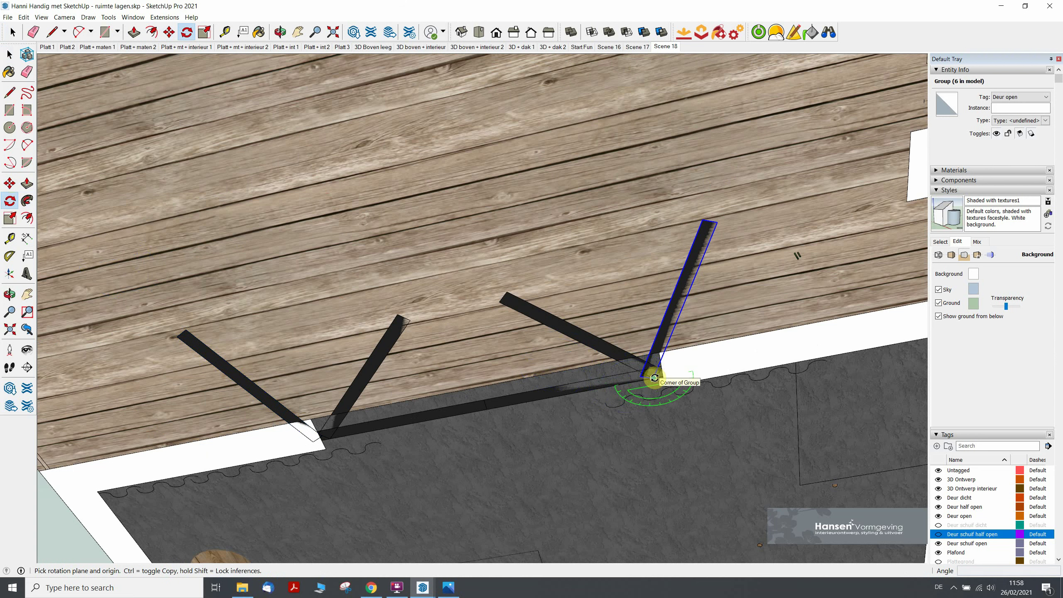
{"action": "left_click", "coordinate": [702, 219]}
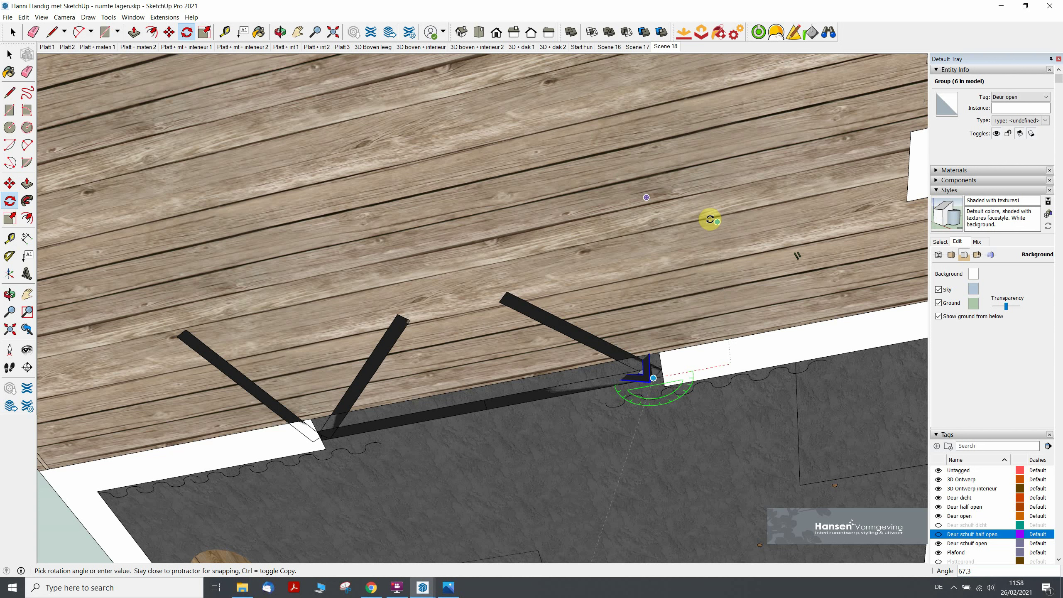
{"action": "left_click", "coordinate": [740, 226]}
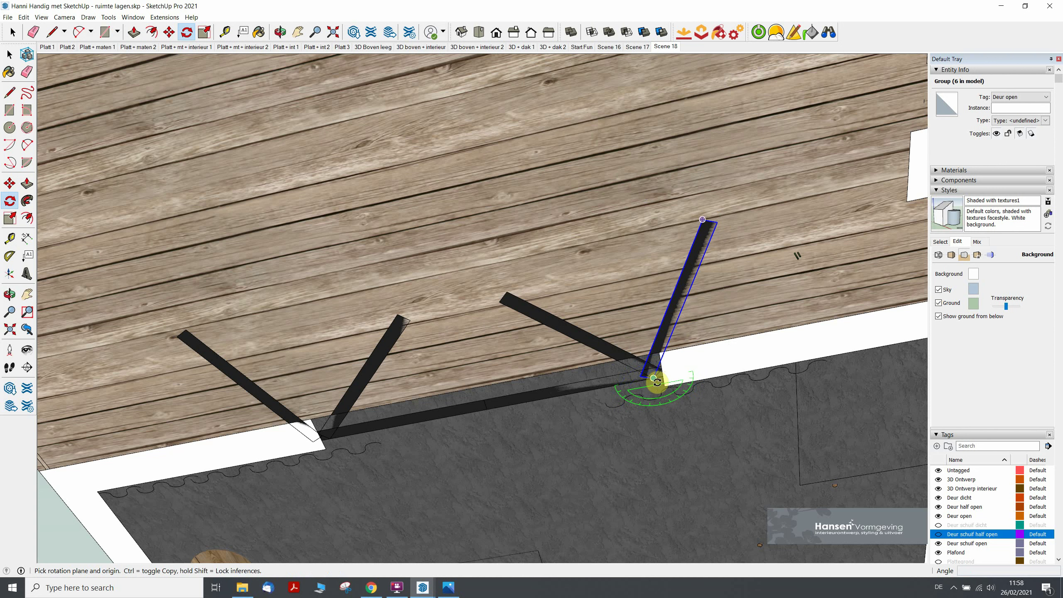
{"action": "left_click_drag", "start_coordinate": [653, 378], "coordinate": [719, 223]}
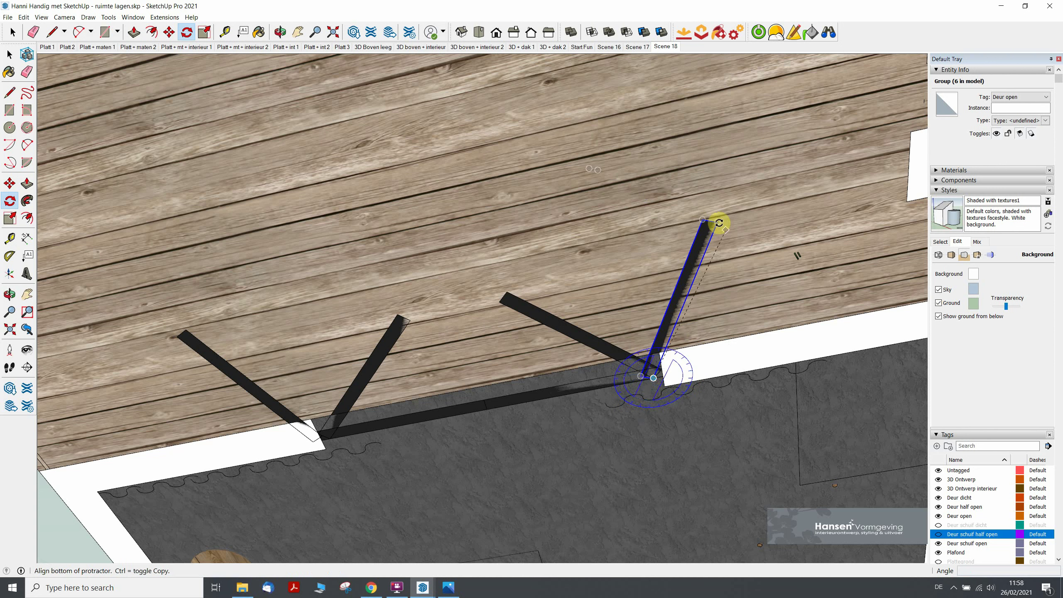
{"action": "left_click", "coordinate": [717, 221]}
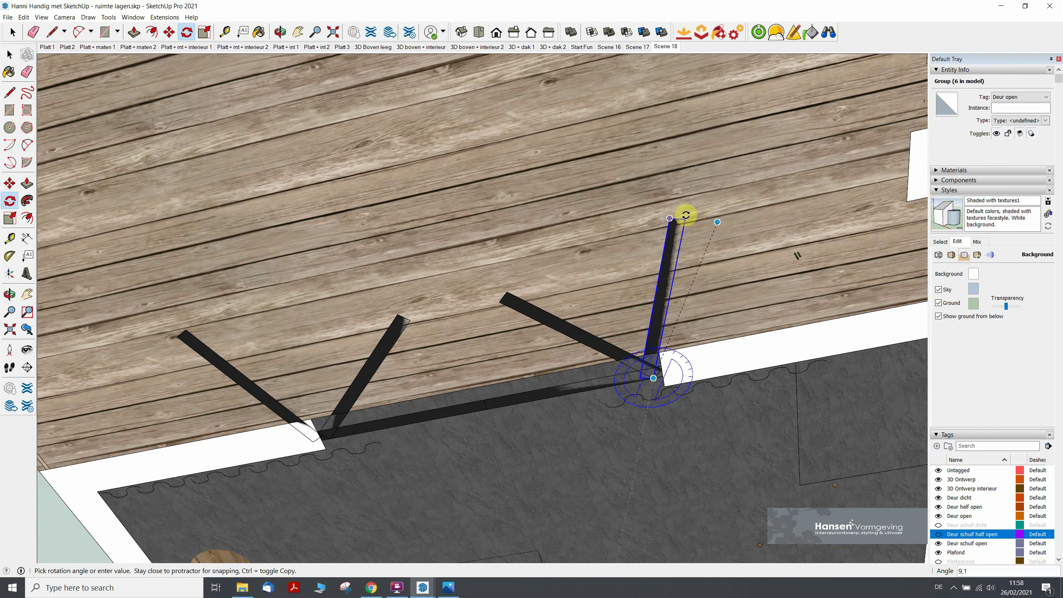
{"action": "left_click", "coordinate": [682, 214]}
{"action": "key", "text": "space"}
Nudge the left door copy onto its hinge corner.
{"action": "left_click", "coordinate": [256, 392]}
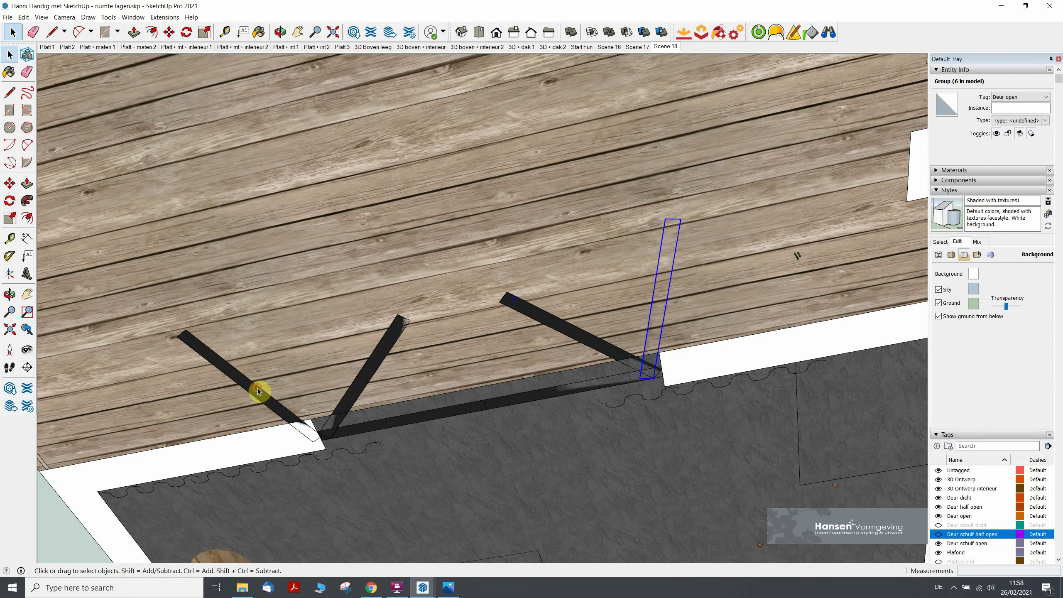
{"action": "left_click", "coordinate": [10, 201]}
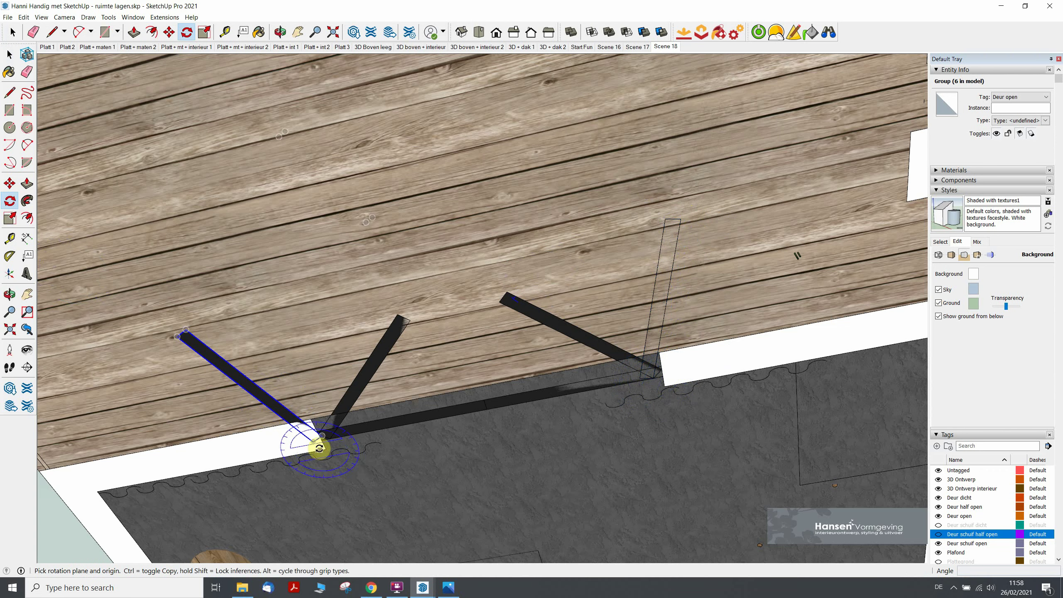
{"action": "scroll", "coordinate": [463, 487], "scroll_direction": "down", "scroll_amount": 5}
{"action": "scroll", "coordinate": [413, 477], "scroll_direction": "up", "scroll_amount": 5}
{"action": "key", "text": "m"}
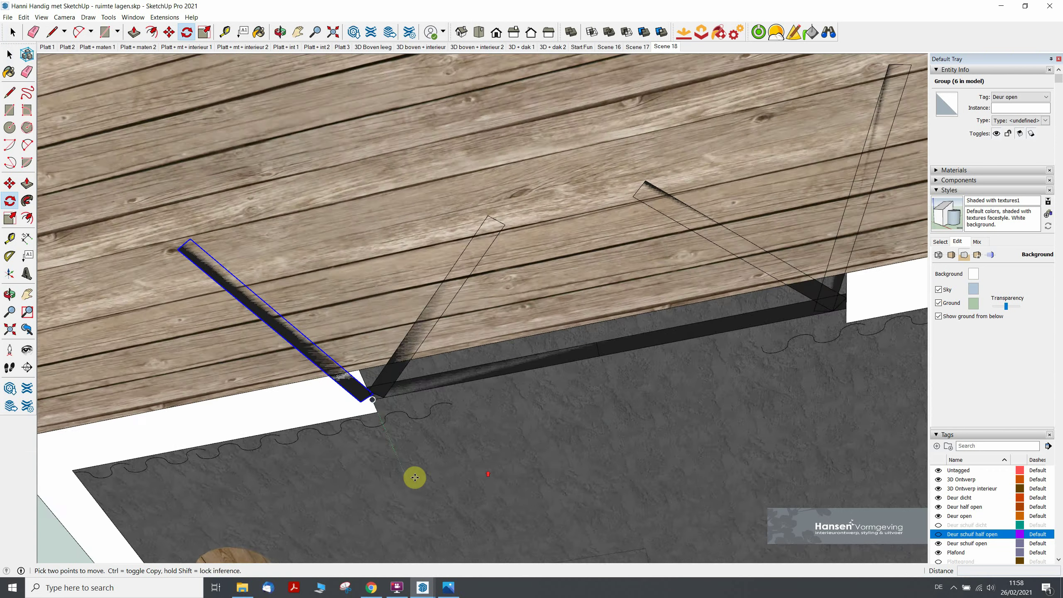
{"action": "scroll", "coordinate": [411, 457], "scroll_direction": "up", "scroll_amount": 2}
{"action": "scroll", "coordinate": [411, 457], "scroll_direction": "up", "scroll_amount": 2}
{"action": "left_click", "coordinate": [330, 357]}
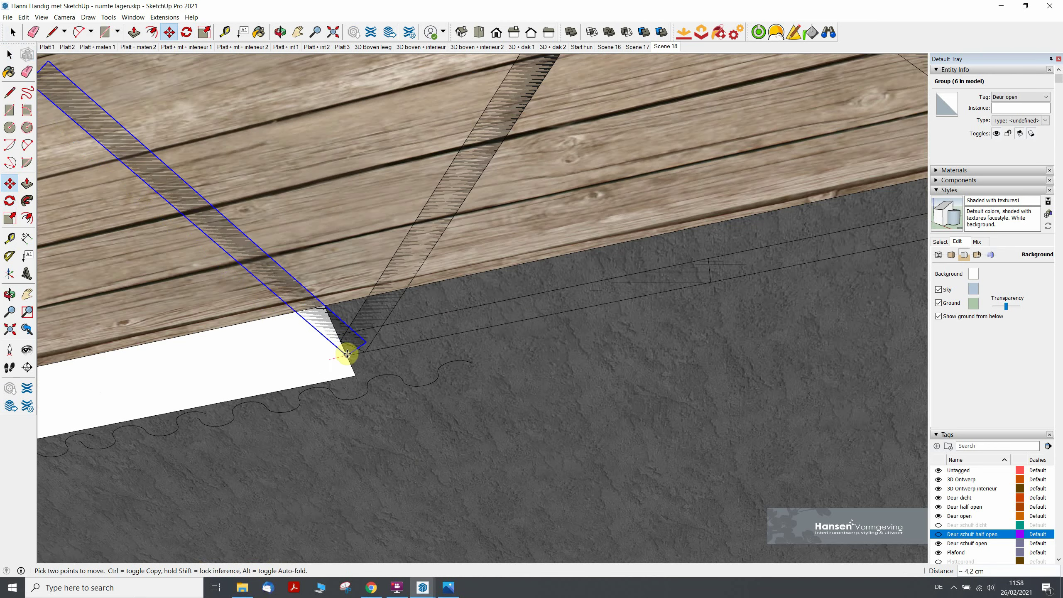
{"action": "left_click", "coordinate": [347, 354]}
{"action": "scroll", "coordinate": [562, 327], "scroll_direction": "down", "scroll_amount": 1}
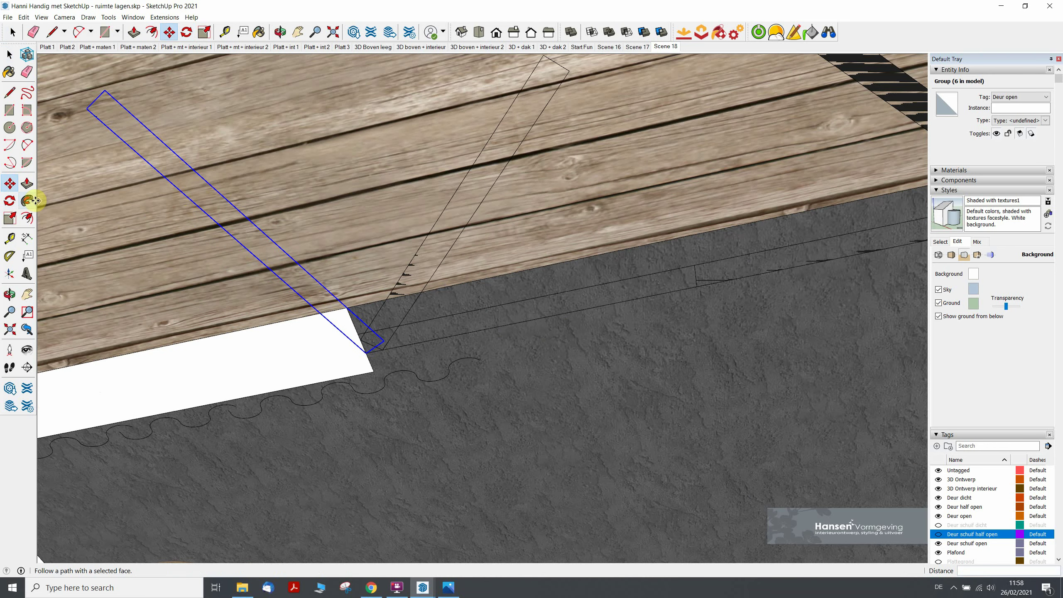
Swing the left door copy about its hinge to a new open angle.
{"action": "left_click", "coordinate": [12, 201]}
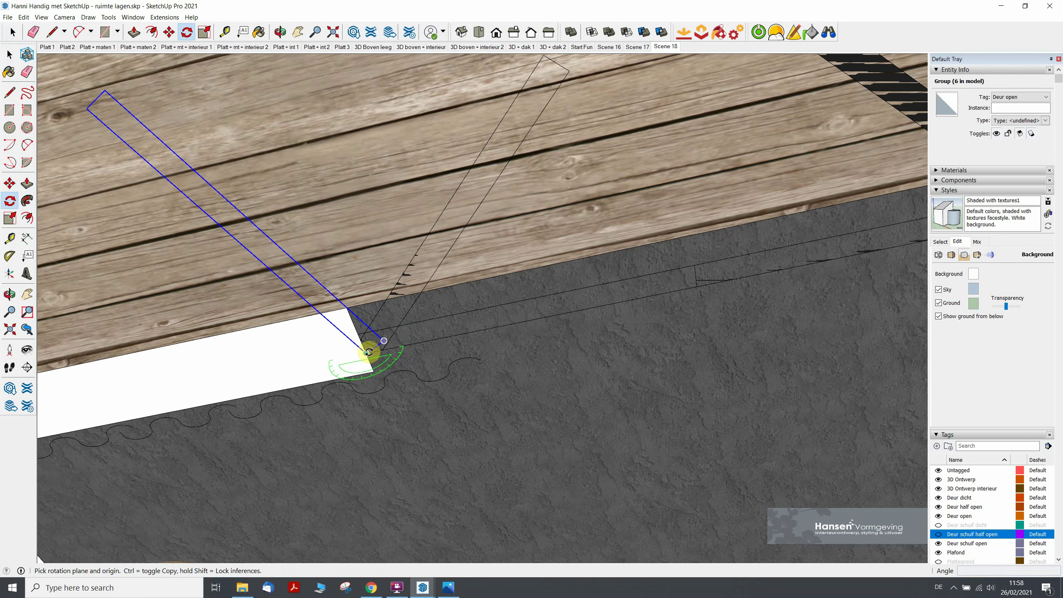
{"action": "left_click", "coordinate": [368, 352]}
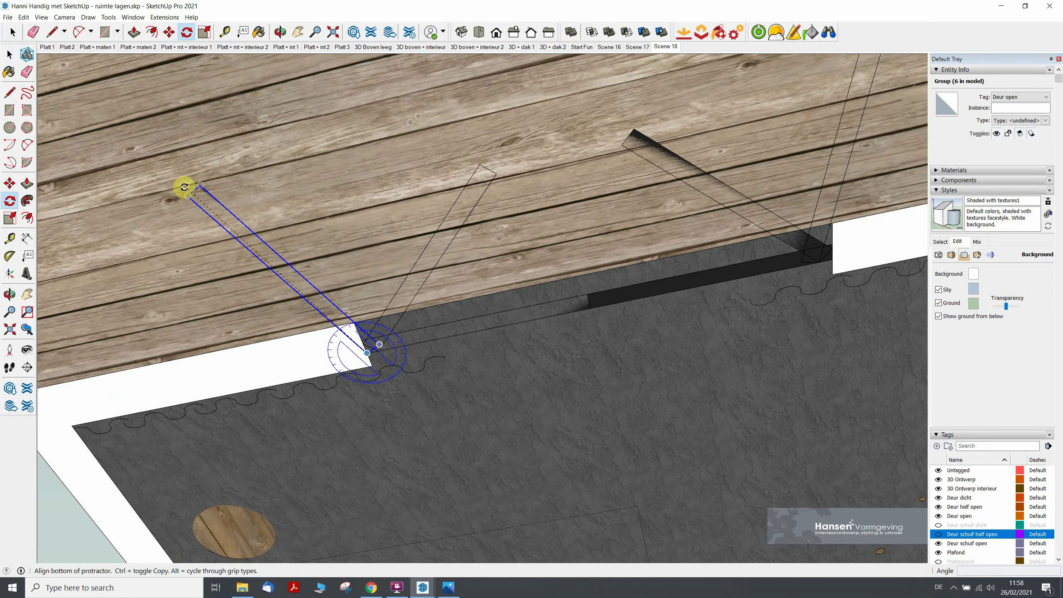
{"action": "left_click", "coordinate": [186, 196]}
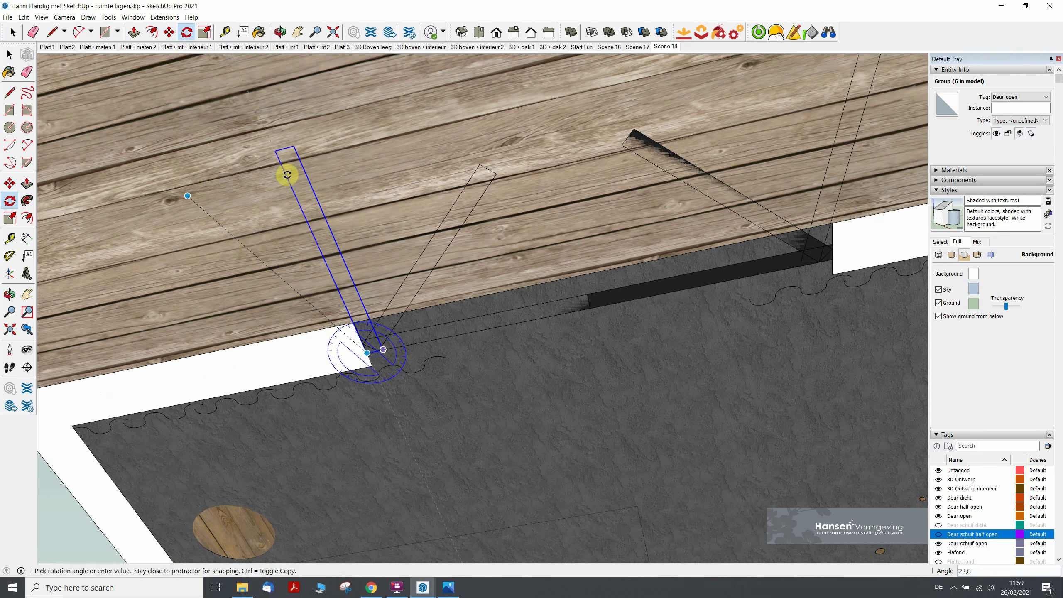
{"action": "left_click", "coordinate": [288, 175]}
{"action": "scroll", "coordinate": [228, 339], "scroll_direction": "down", "scroll_amount": 1}
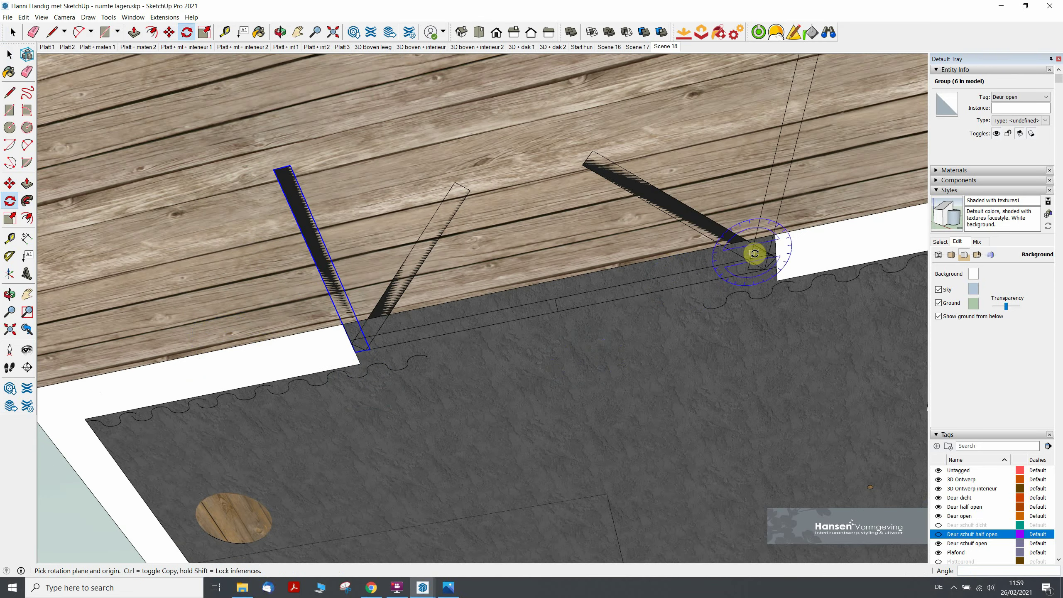
{"action": "key", "text": "space"}
Nudge the right door copy onto its hinge corner and re-anchor its rotation there.
{"action": "left_click", "coordinate": [768, 265]}
{"action": "scroll", "coordinate": [776, 266], "scroll_direction": "up", "scroll_amount": 3}
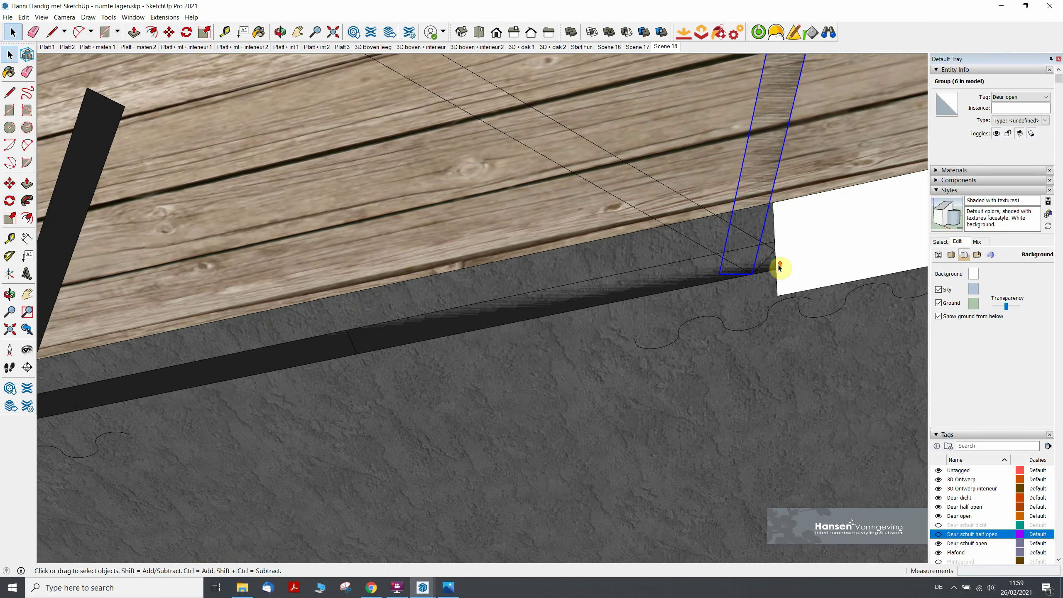
{"action": "key", "text": "m"}
{"action": "left_click_drag", "start_coordinate": [756, 275], "coordinate": [775, 269]}
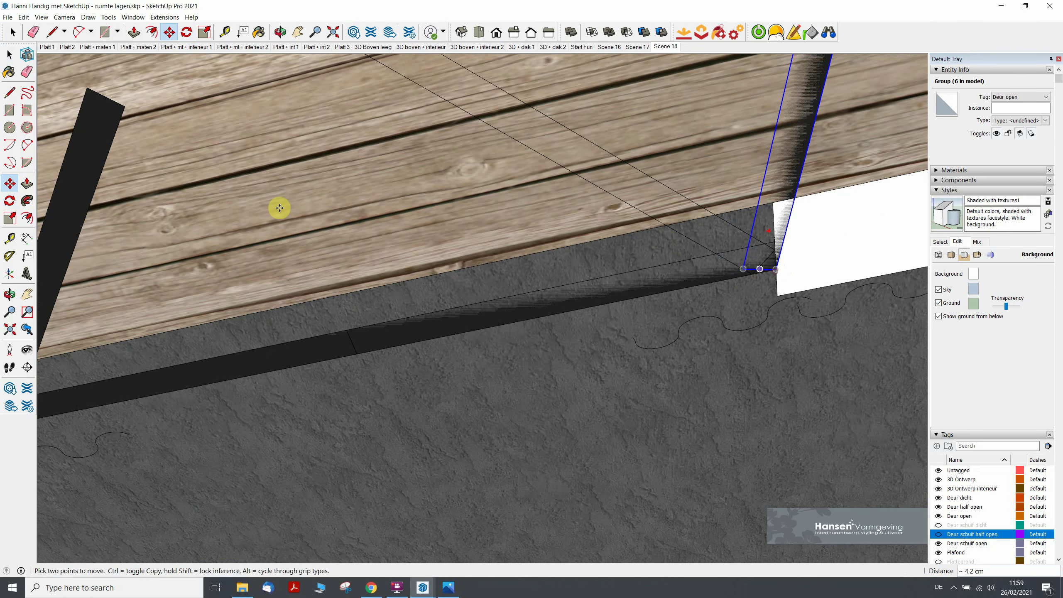
{"action": "left_click", "coordinate": [9, 200]}
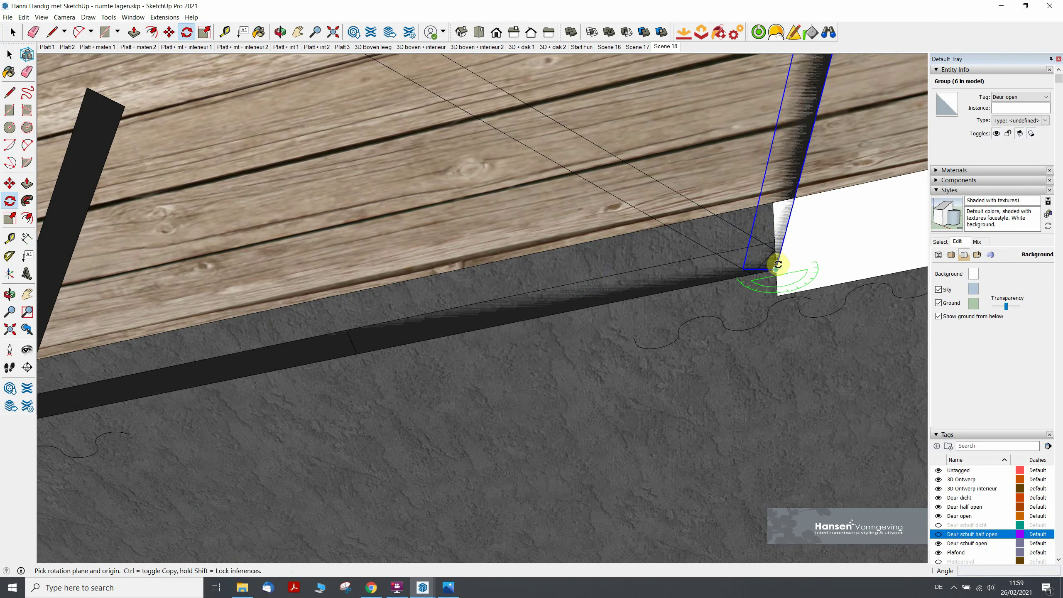
{"action": "left_click_drag", "start_coordinate": [777, 269], "coordinate": [747, 268]}
{"action": "scroll", "coordinate": [747, 268], "scroll_direction": "down", "scroll_amount": 10}
{"action": "middle_click_drag", "start_coordinate": [544, 293], "coordinate": [612, 63]}
In the Scene 18 view, turn on Deur schuif dicht and Deur dicht so the closed doors show.
{"action": "left_click", "coordinate": [676, 48]}
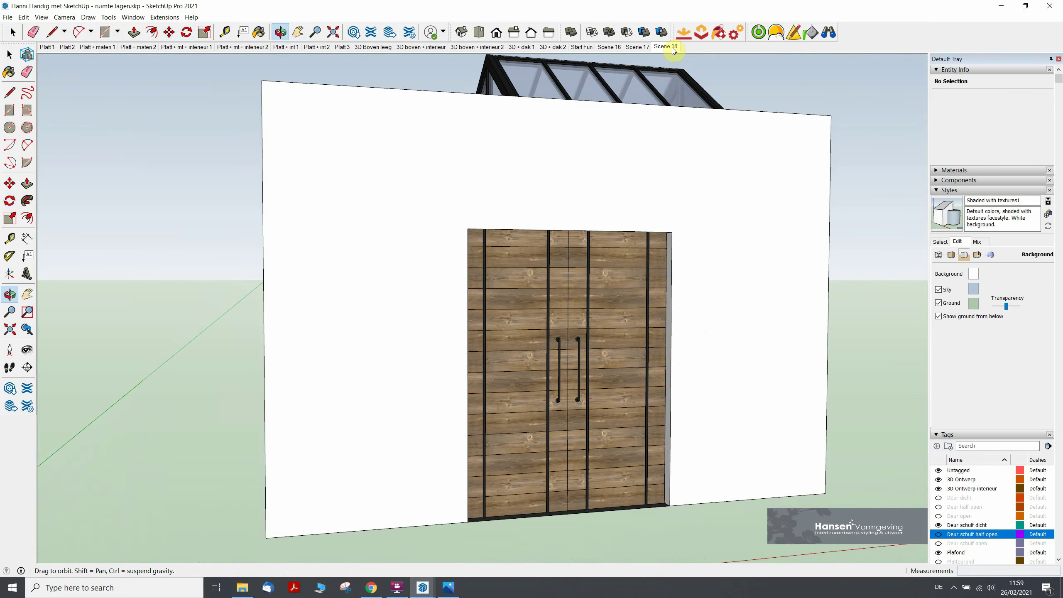
{"action": "scroll", "coordinate": [955, 494], "scroll_direction": "down", "scroll_amount": 3}
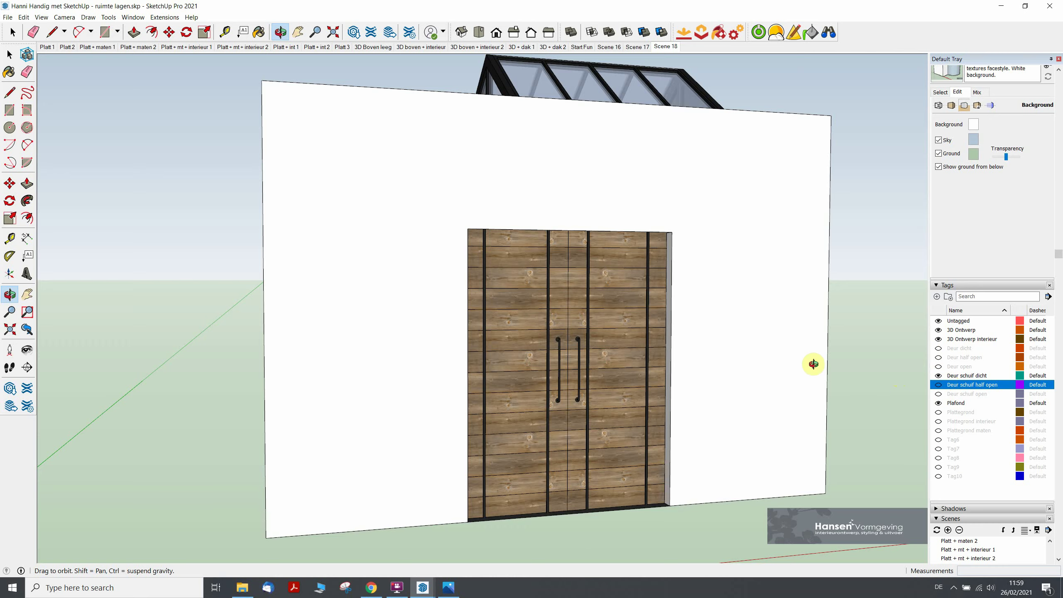
{"action": "mouse_move", "coordinate": [812, 363]}
{"action": "left_mouse_down"}
{"action": "mouse_move", "coordinate": [557, 356]}
{"action": "mouse_move", "coordinate": [813, 333]}
{"action": "left_mouse_up"}
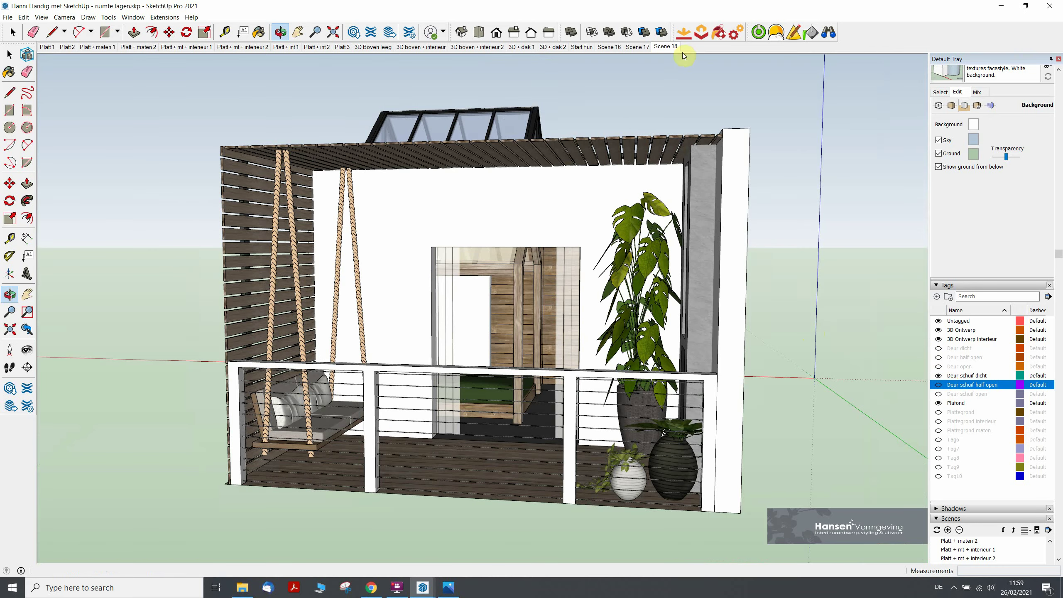
{"action": "left_click", "coordinate": [666, 47]}
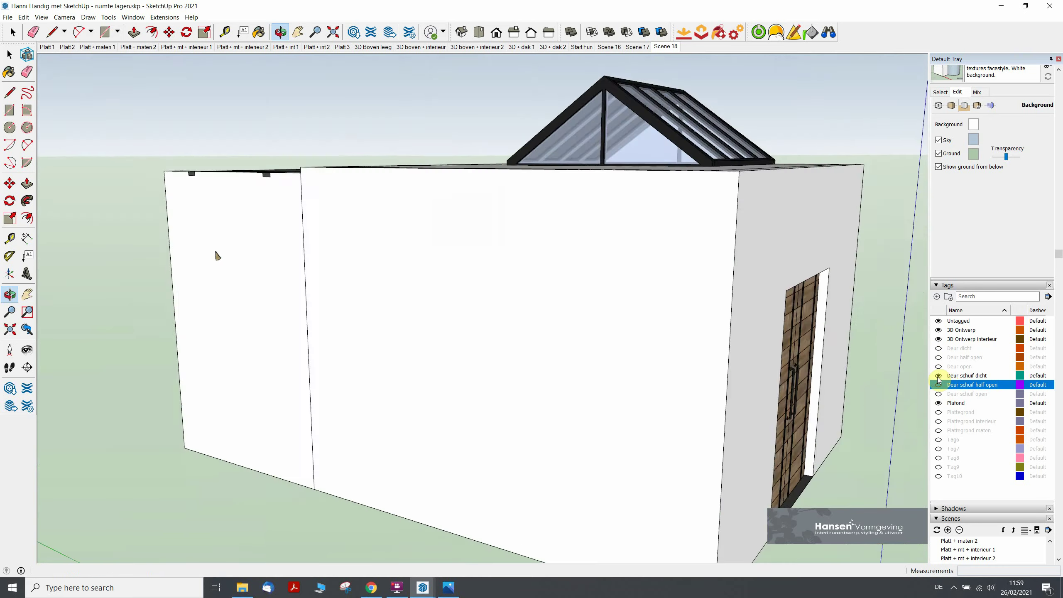
{"action": "left_click", "coordinate": [938, 380]}
{"action": "left_click", "coordinate": [938, 375]}
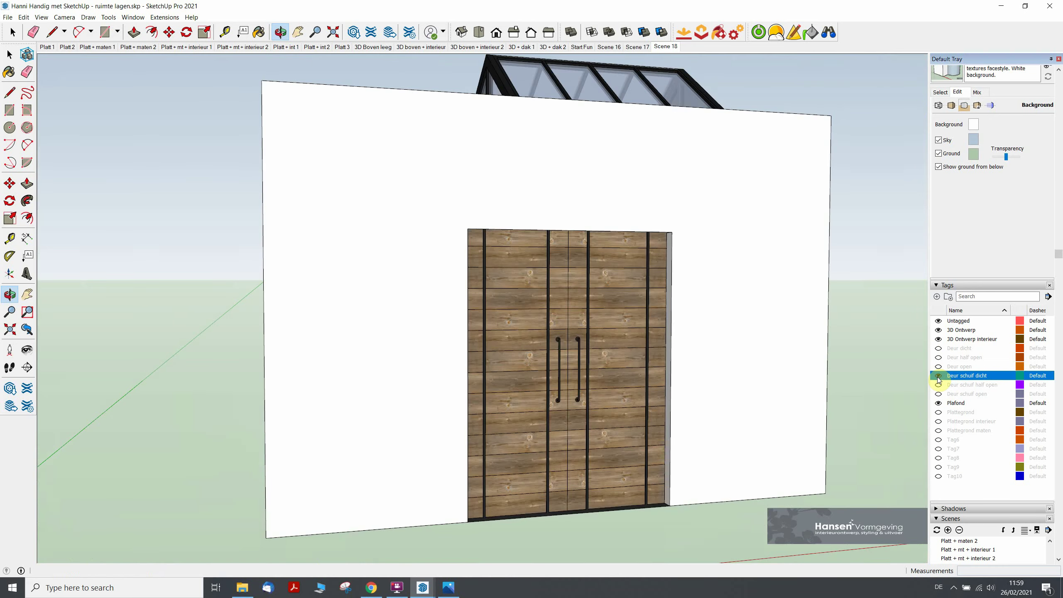
{"action": "left_click", "coordinate": [938, 348]}
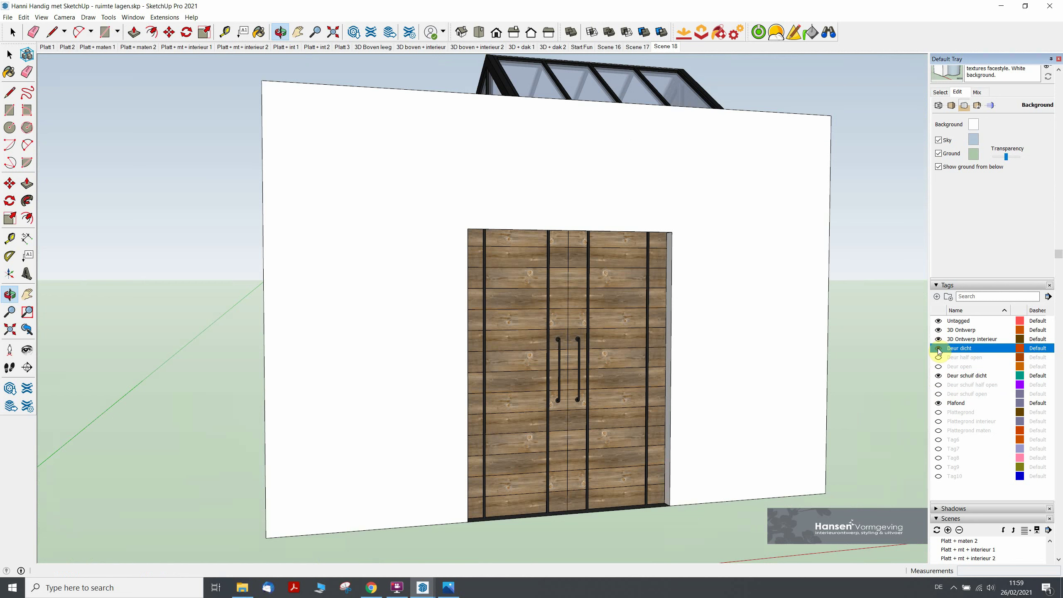
{"action": "left_click", "coordinate": [938, 376]}
{"action": "left_click", "coordinate": [939, 376]}
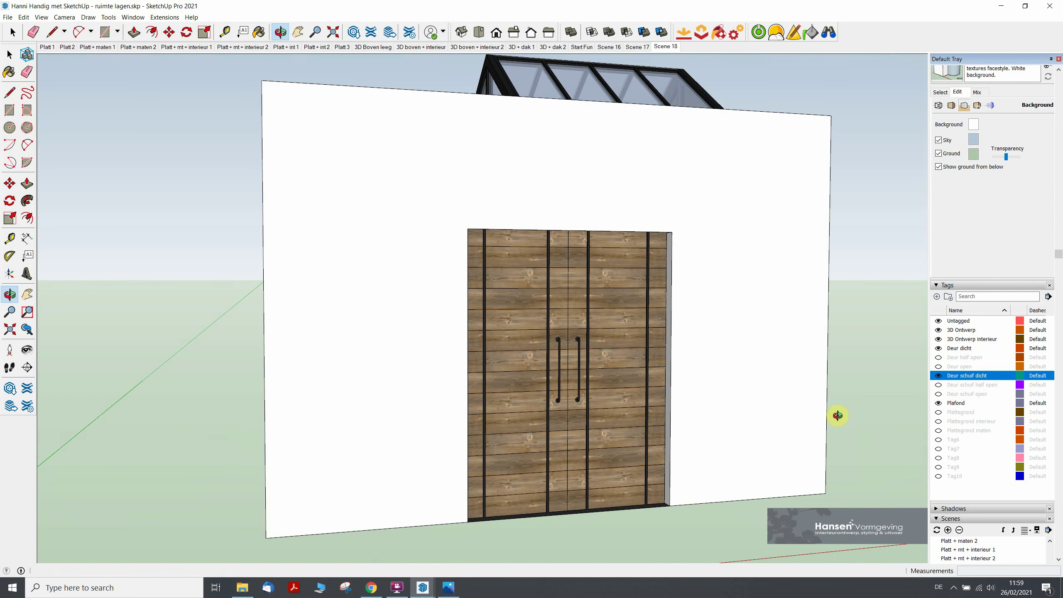
{"action": "scroll", "coordinate": [950, 463], "scroll_direction": "down", "scroll_amount": 1}
{"action": "scroll", "coordinate": [948, 472], "scroll_direction": "down", "scroll_amount": 1}
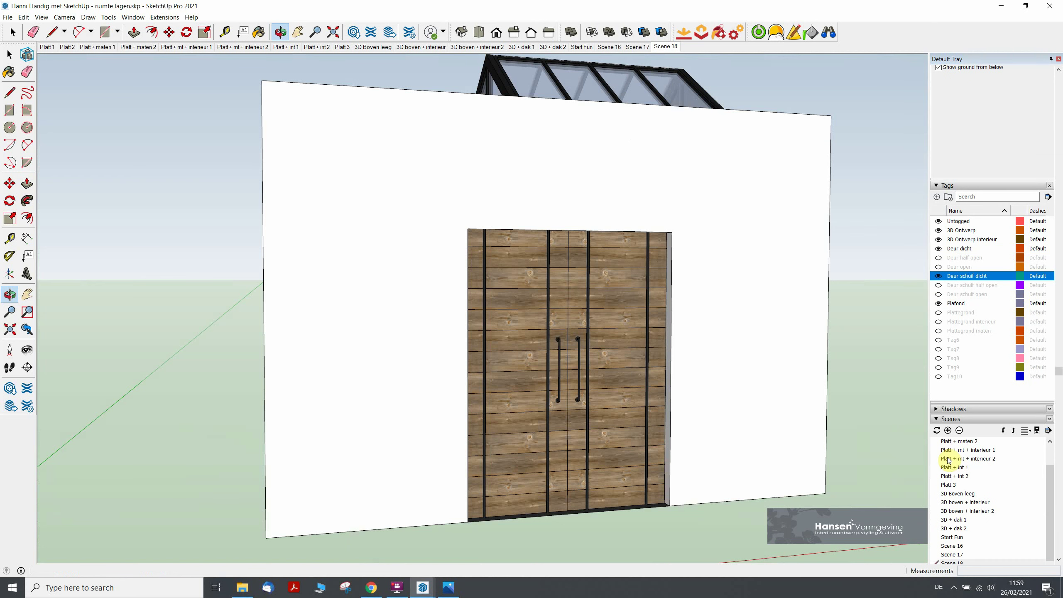
Add Scene 19 with doors closed, then show Deur schuif half open and add Scene 20.
{"action": "left_click", "coordinate": [948, 431]}
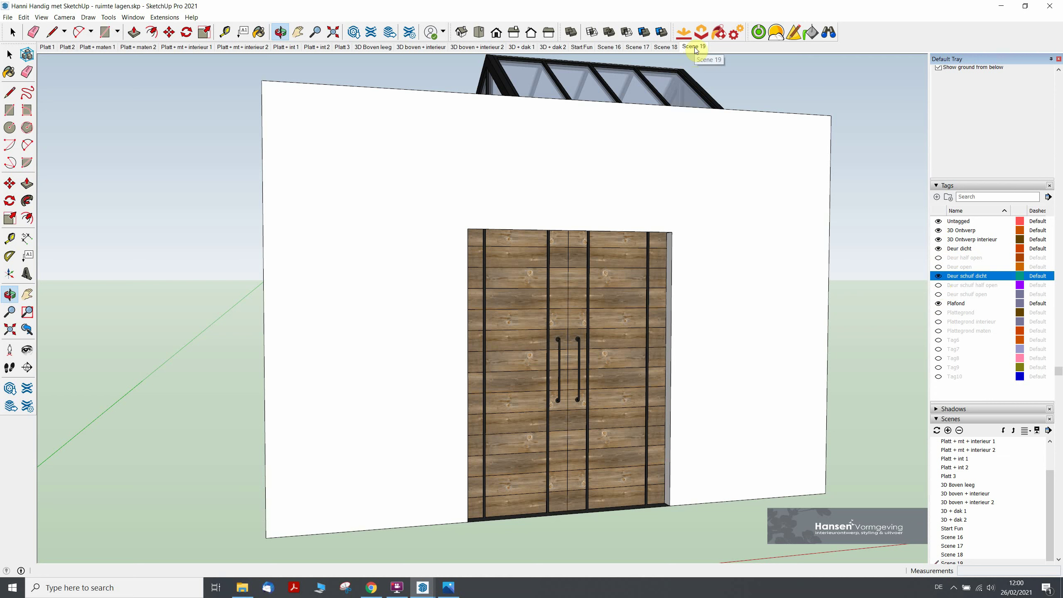
{"action": "left_click", "coordinate": [939, 287]}
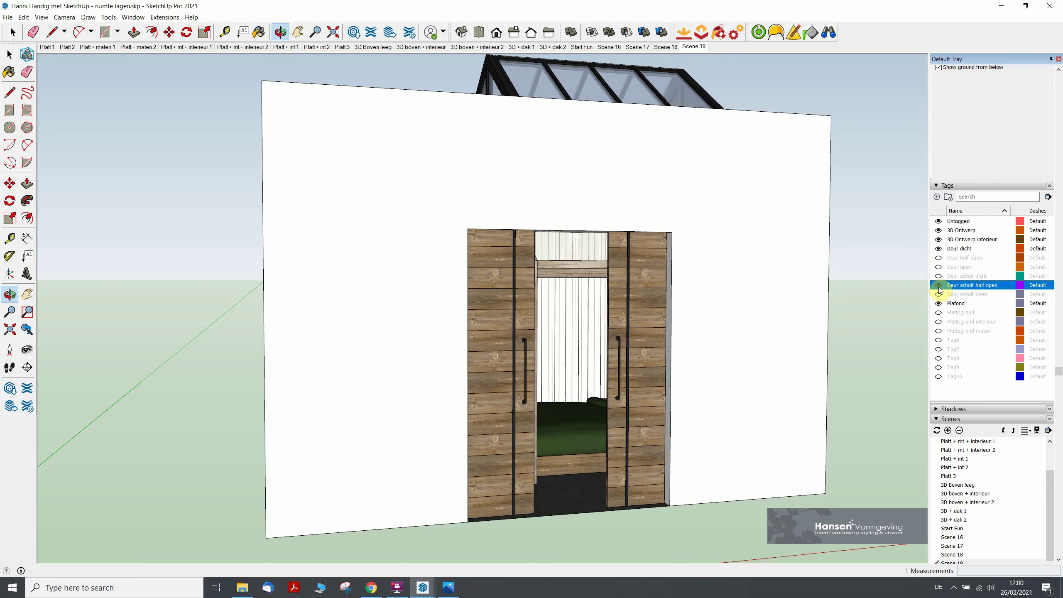
{"action": "left_click", "coordinate": [948, 431]}
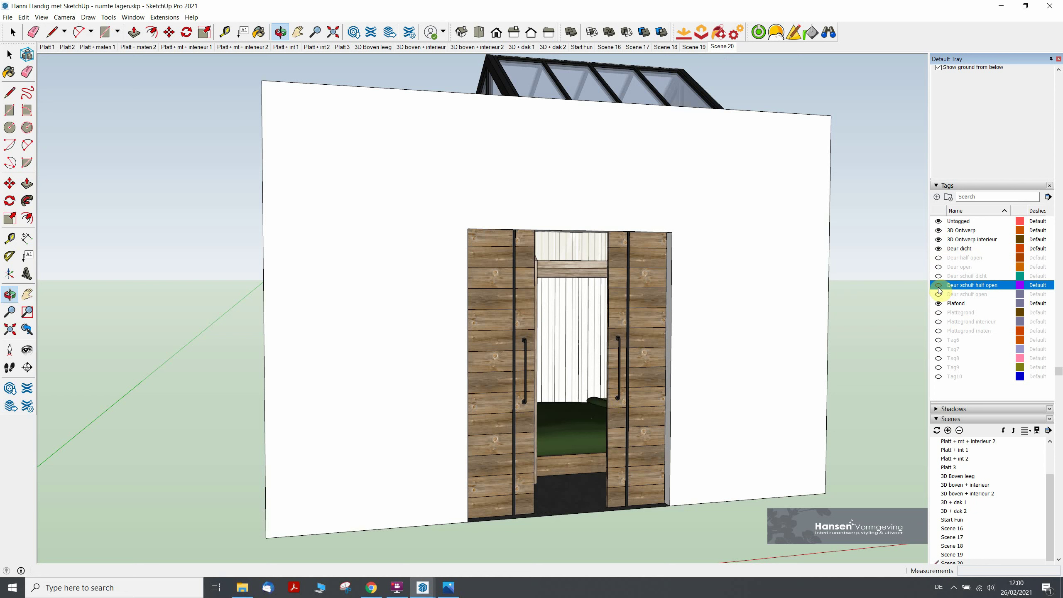
Hide Deur schuif half open, show Deur schuif open, and add Scene 21.
{"action": "left_click", "coordinate": [938, 287]}
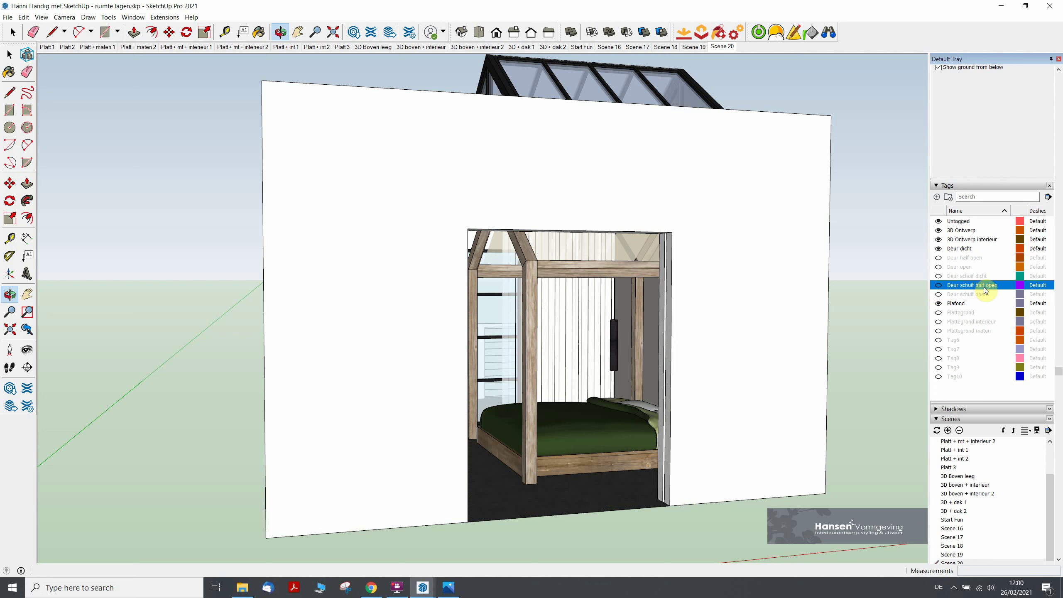
{"action": "left_click", "coordinate": [939, 295]}
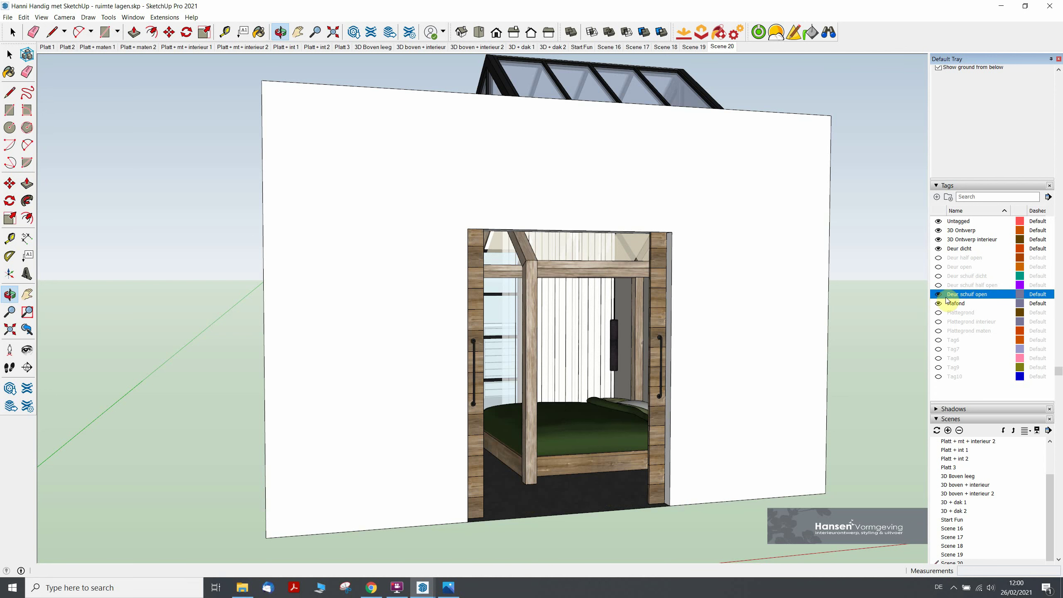
{"action": "left_click", "coordinate": [948, 431]}
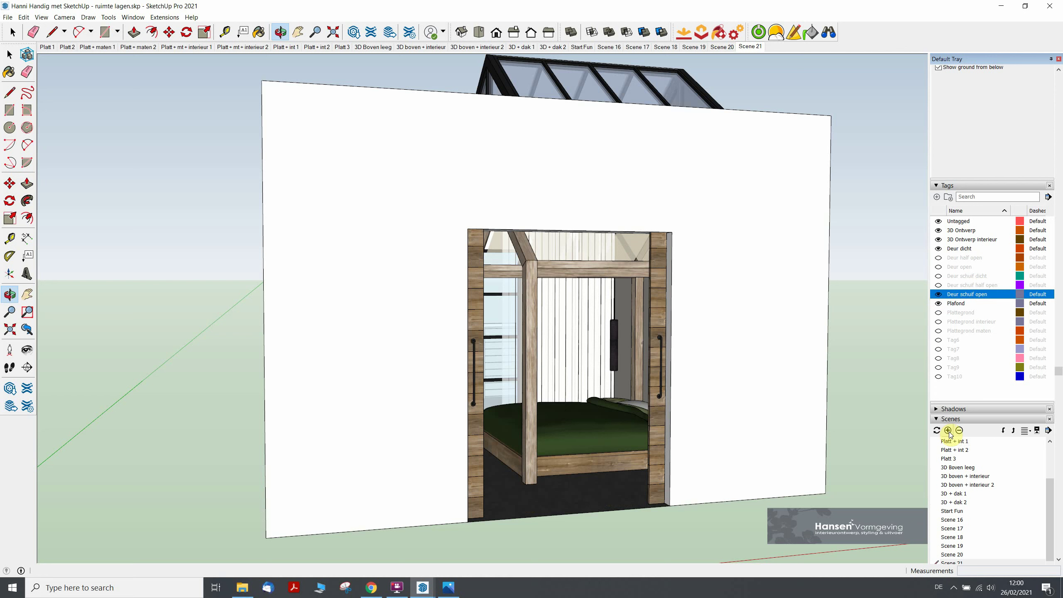
{"action": "left_click", "coordinate": [691, 47]}
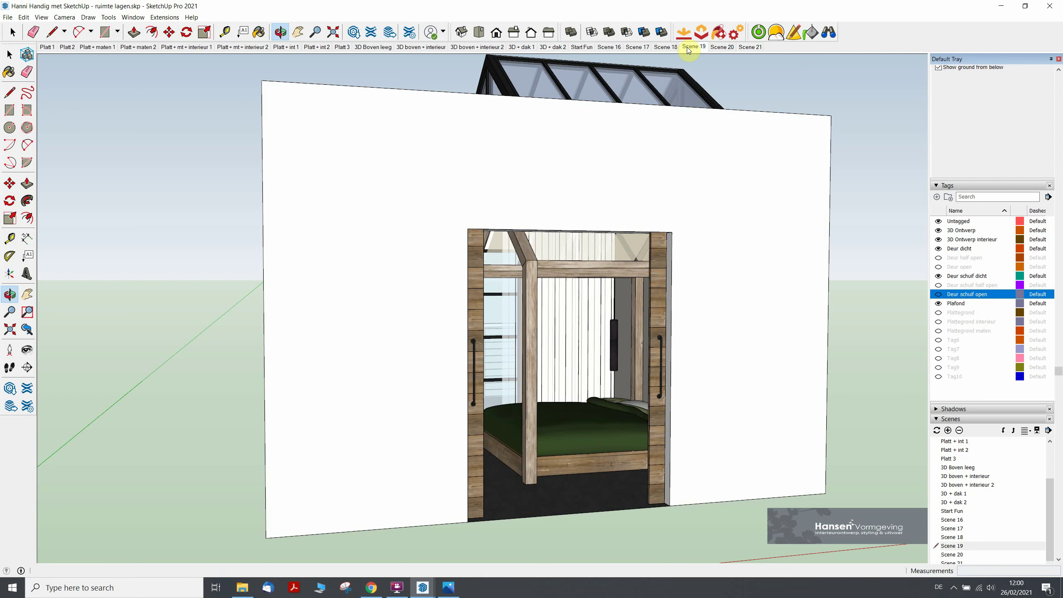
{"action": "left_click", "coordinate": [716, 46]}
{"action": "left_click", "coordinate": [694, 47]}
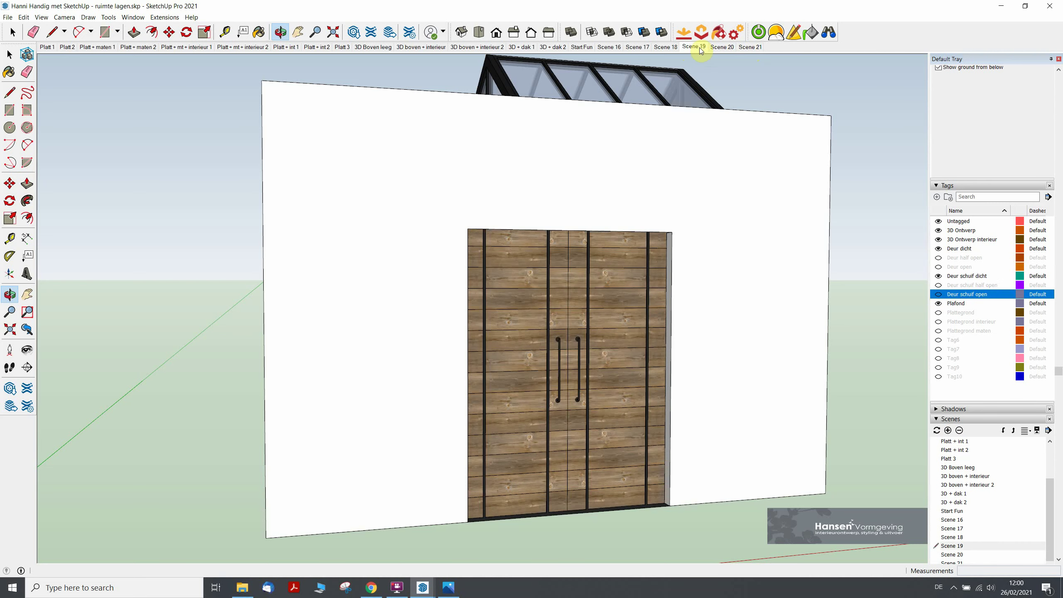
{"action": "left_click", "coordinate": [720, 47]}
{"action": "left_click", "coordinate": [691, 47]}
{"action": "left_click", "coordinate": [745, 47]}
{"action": "left_click", "coordinate": [706, 51]}
{"action": "left_click", "coordinate": [749, 47]}
{"action": "left_click", "coordinate": [693, 47]}
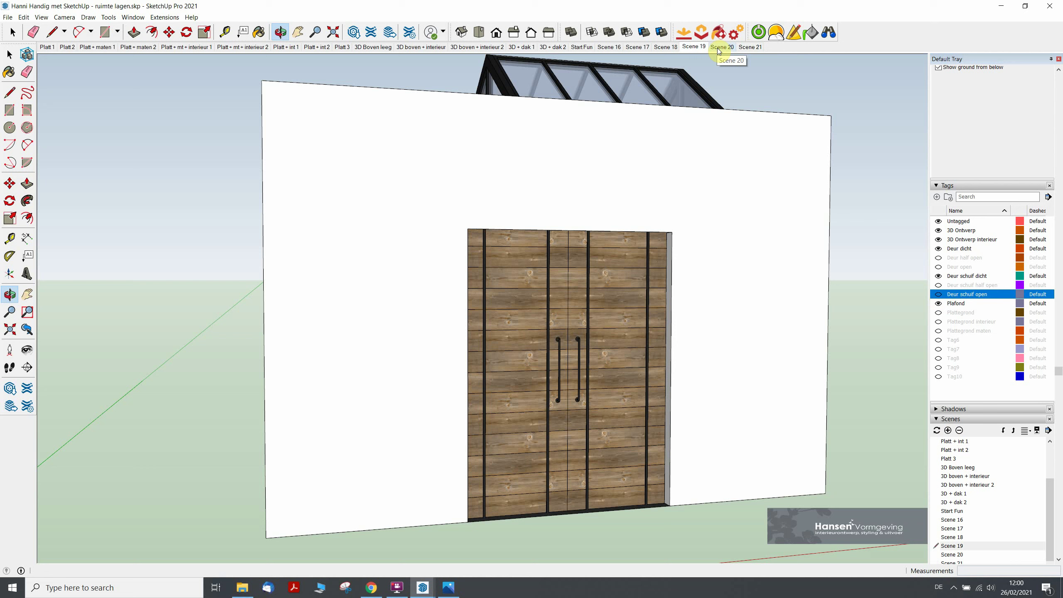
{"action": "left_click", "coordinate": [749, 46]}
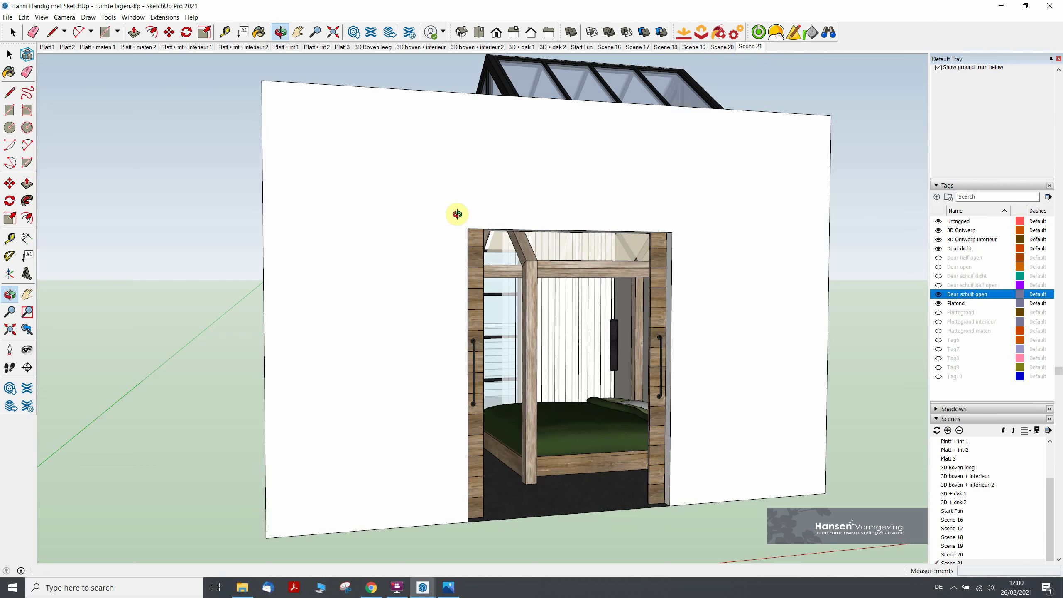
In Model Info > Animation, set scene transitions to 3 seconds and scene delay to 0.
{"action": "left_click", "coordinate": [42, 17]}
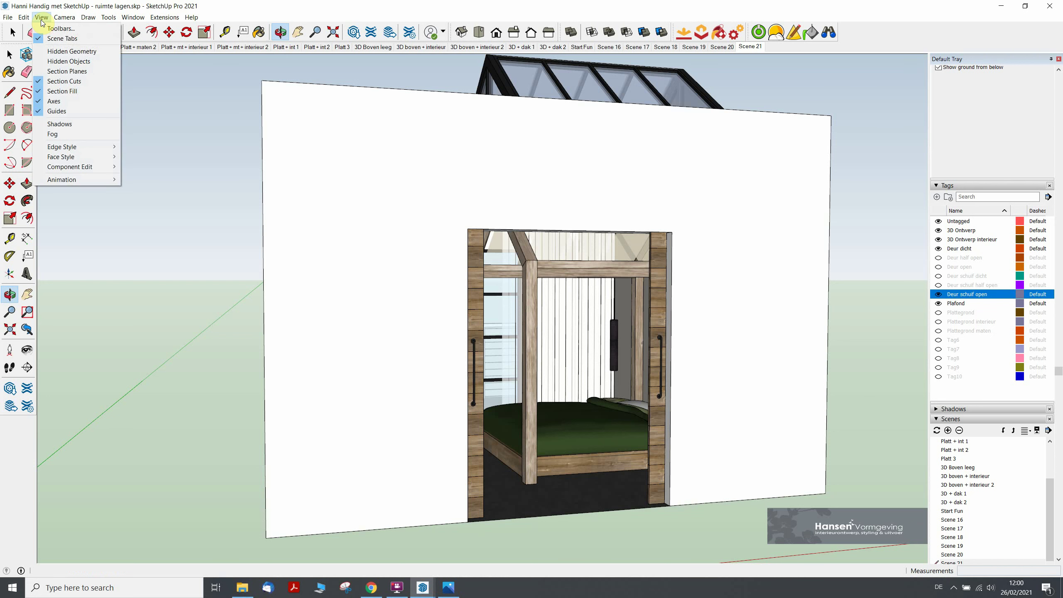
{"action": "mouse_move", "coordinate": [62, 179]}
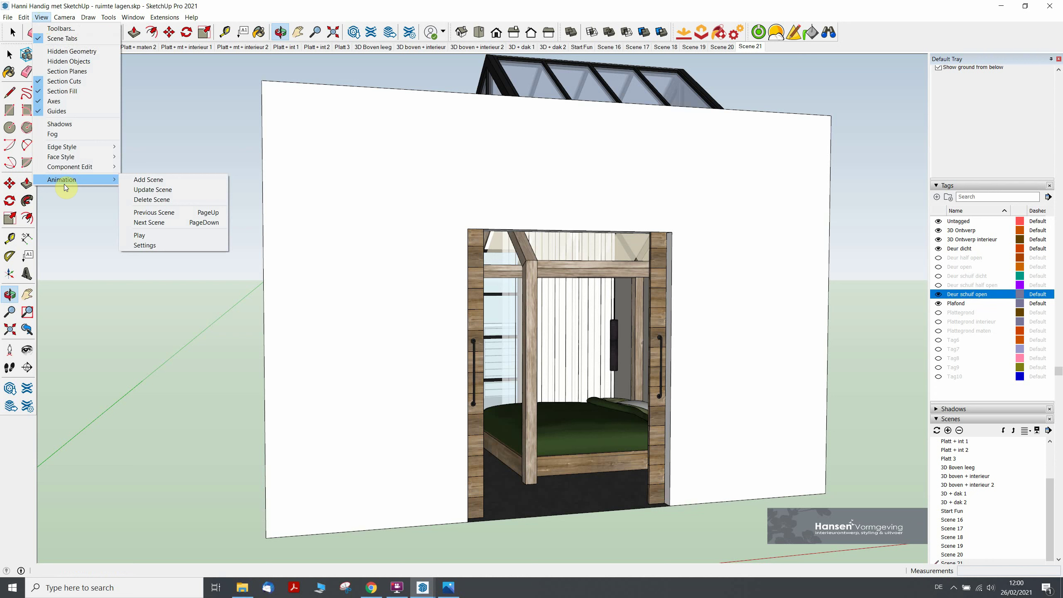
{"action": "left_click", "coordinate": [143, 246]}
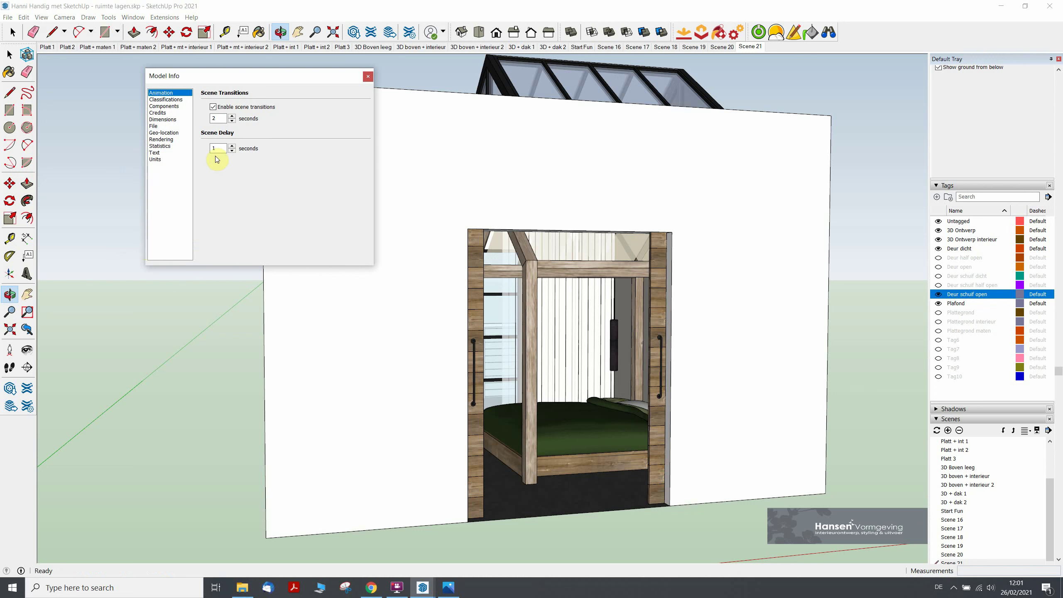
{"action": "left_click_drag", "start_coordinate": [217, 149], "coordinate": [202, 152]}
{"action": "type", "text": "0"}
{"action": "left_click", "coordinate": [231, 117]}
{"action": "left_click", "coordinate": [231, 121]}
{"action": "left_click", "coordinate": [106, 158]}
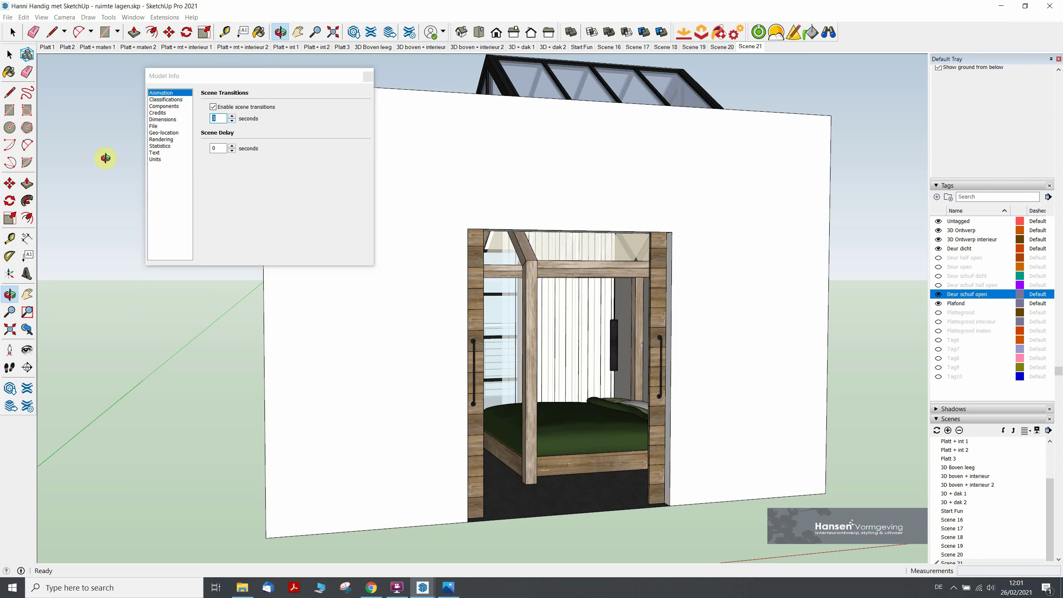
{"action": "type", "text": "3"}
{"action": "key", "text": "space"}
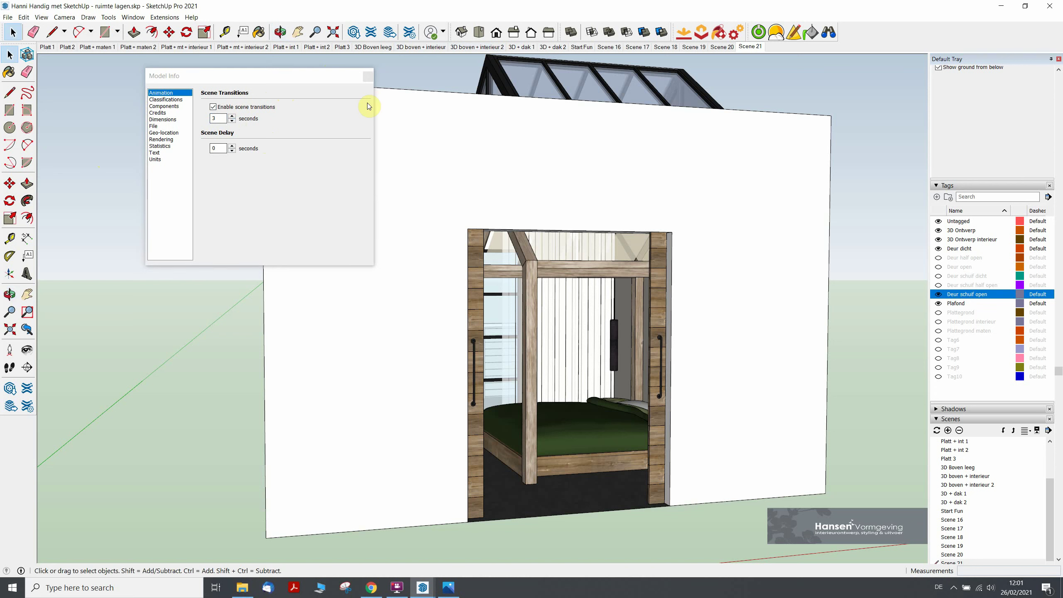
Close Model Info, preview the Scene 20 and Scene 21 door transitions, then return to Platt 1.
{"action": "left_click", "coordinate": [368, 78]}
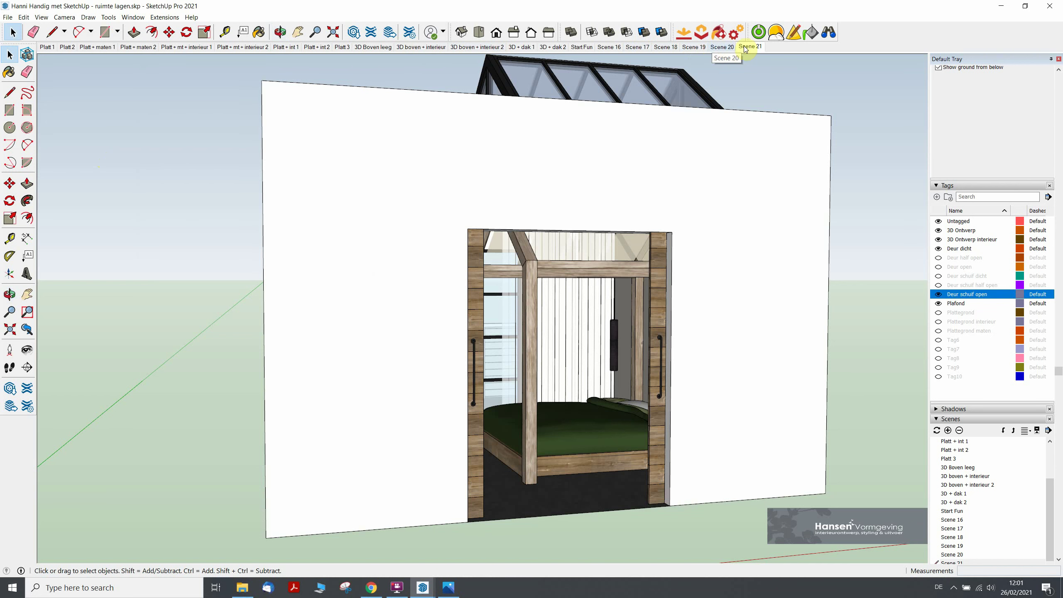
{"action": "left_click", "coordinate": [720, 48]}
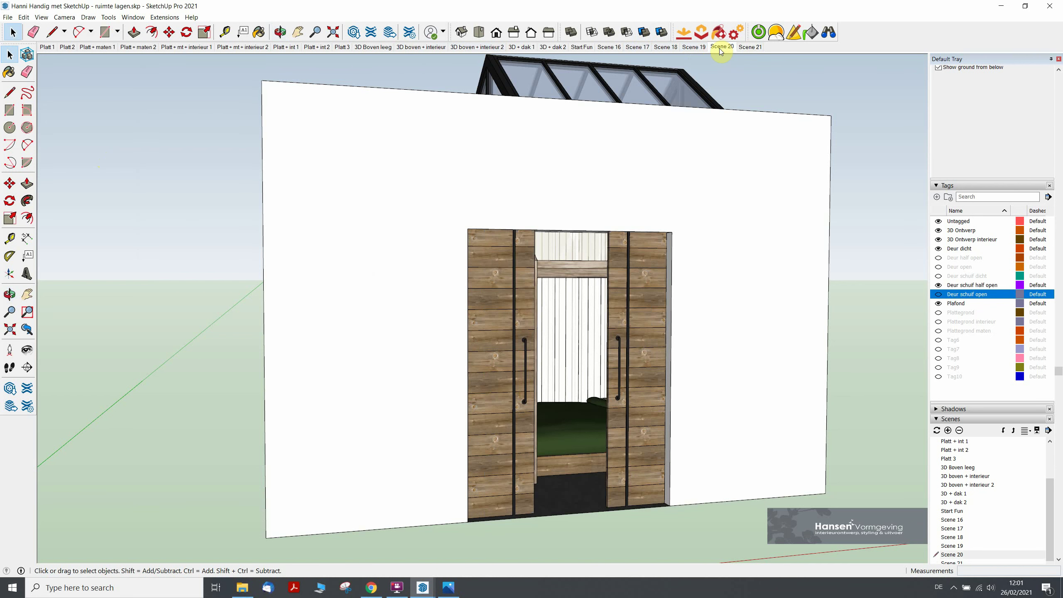
{"action": "left_click", "coordinate": [751, 47]}
{"action": "left_click", "coordinate": [751, 47]}
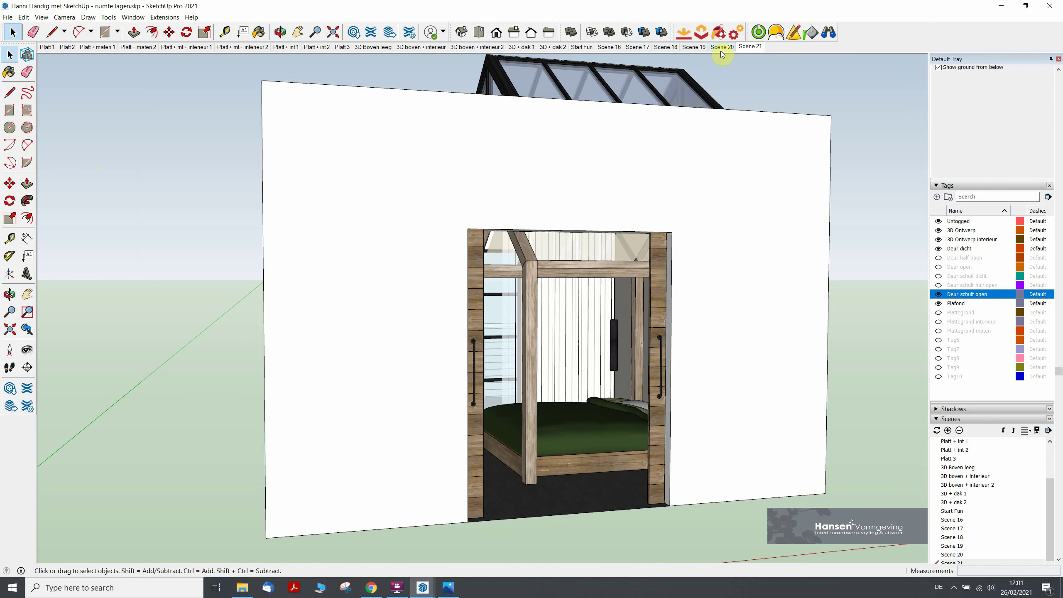
{"action": "left_click", "coordinate": [721, 48]}
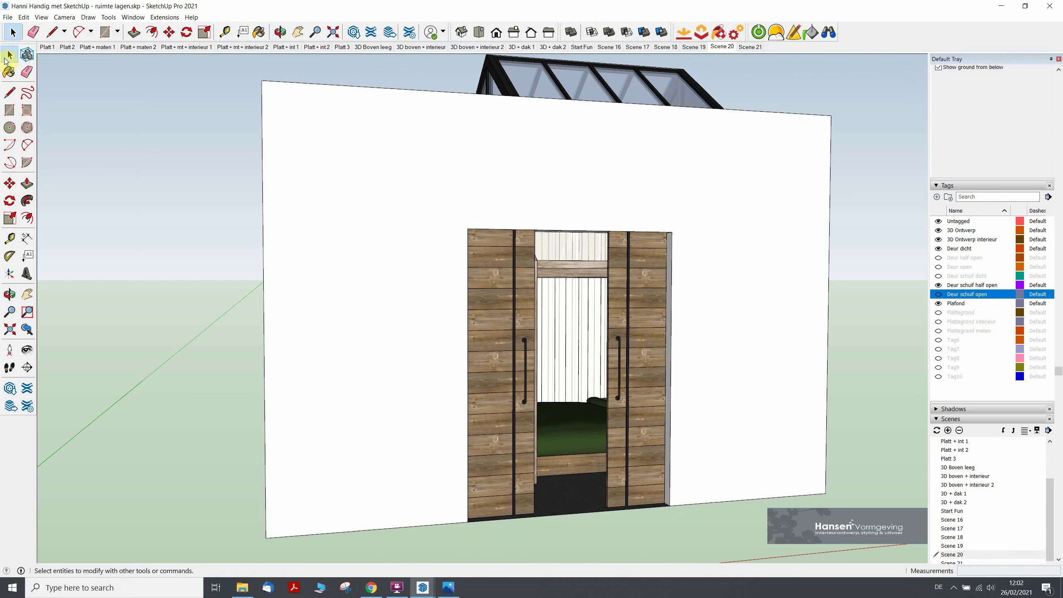
{"action": "left_click", "coordinate": [47, 47]}
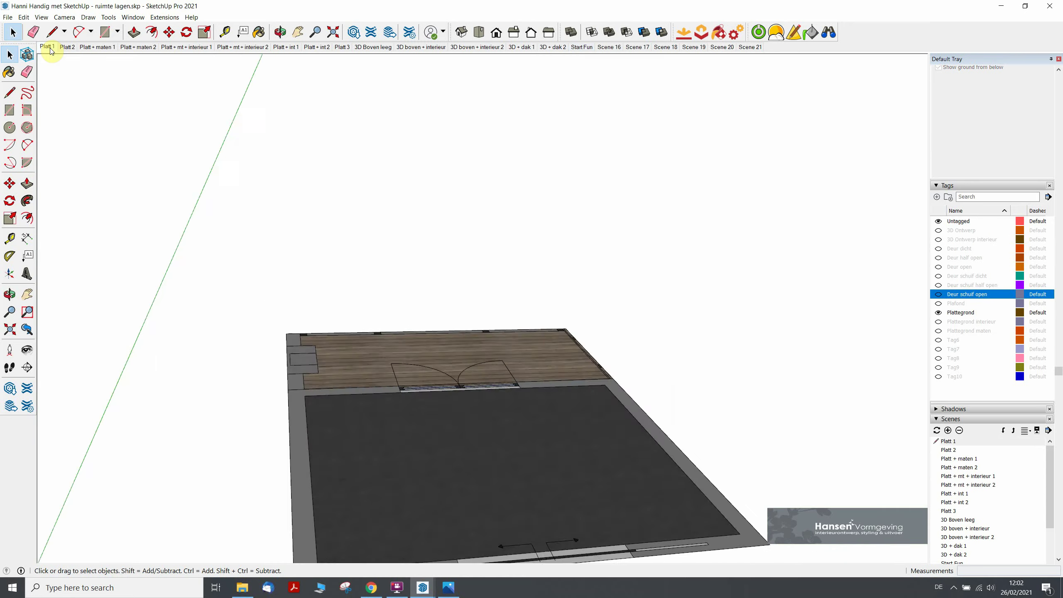
Play the scene animation from the Platt 1 tab, and move the playback controls slightly lower.
{"action": "right_click", "coordinate": [50, 50]}
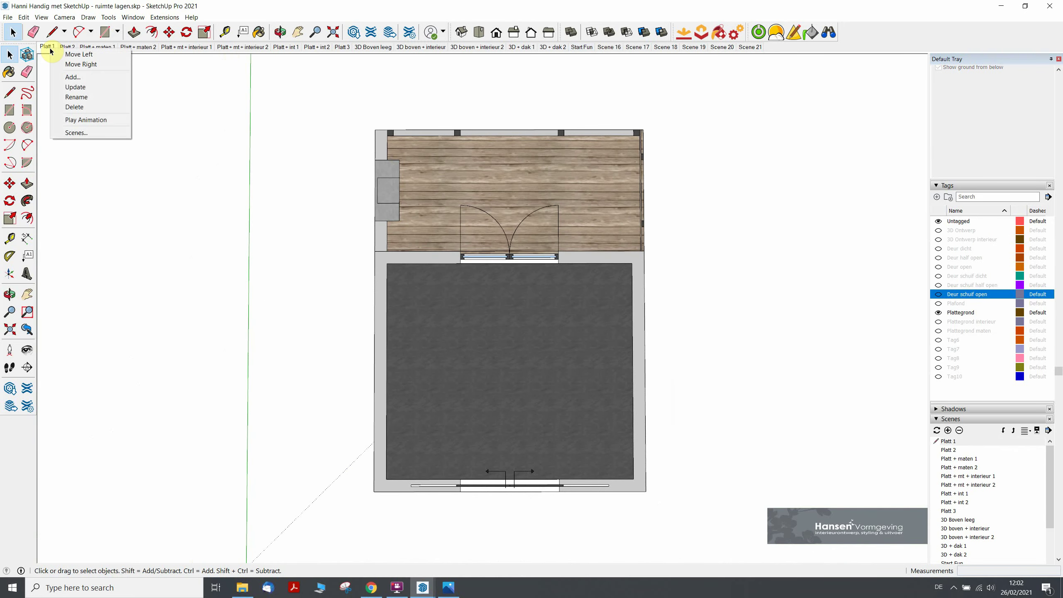
{"action": "right_click", "coordinate": [45, 50]}
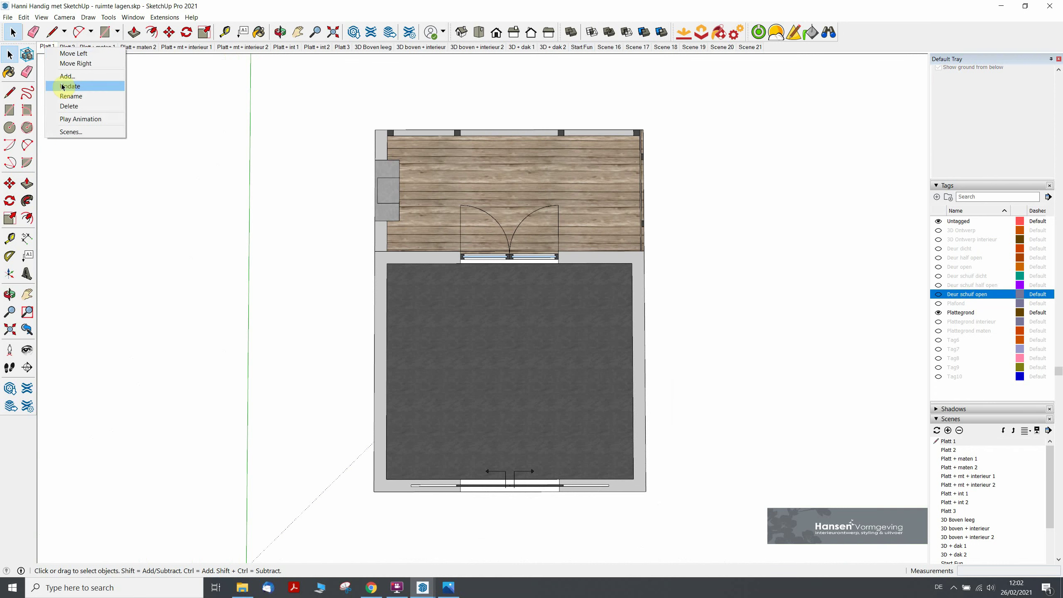
{"action": "left_click", "coordinate": [68, 120]}
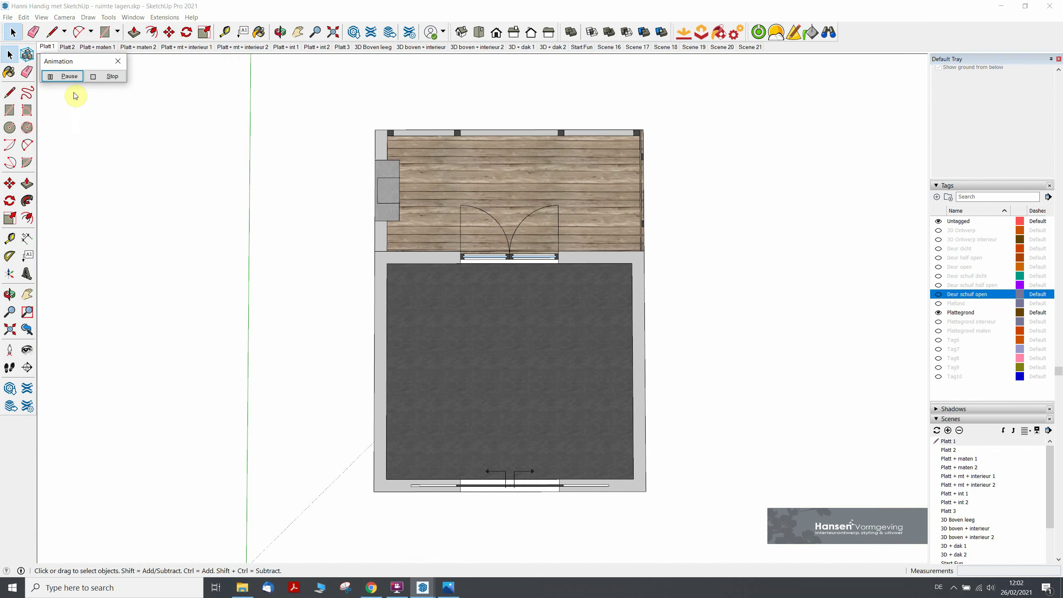
{"action": "left_click_drag", "start_coordinate": [88, 64], "coordinate": [88, 82]}
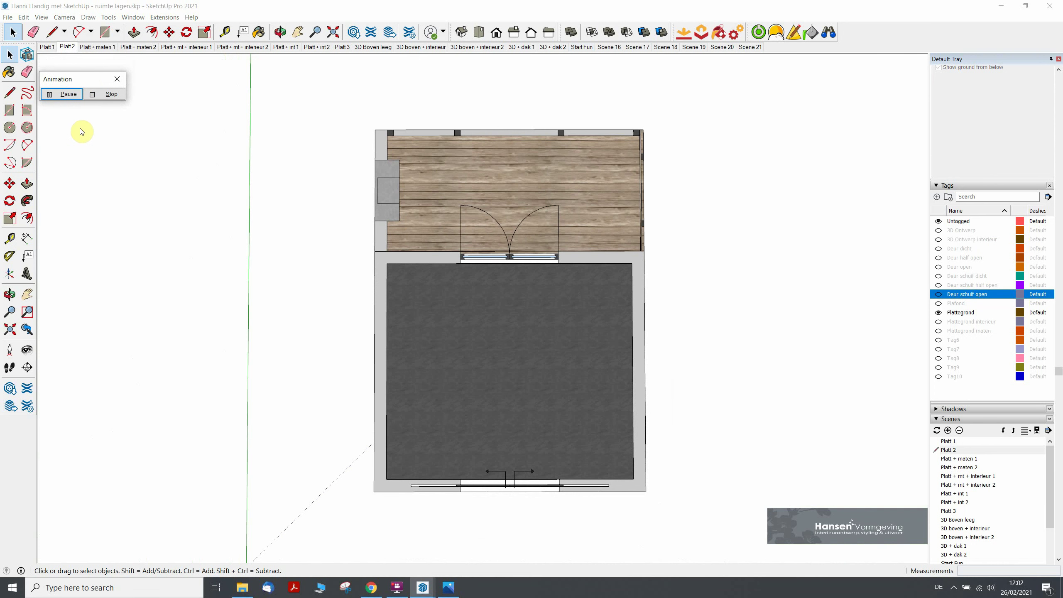
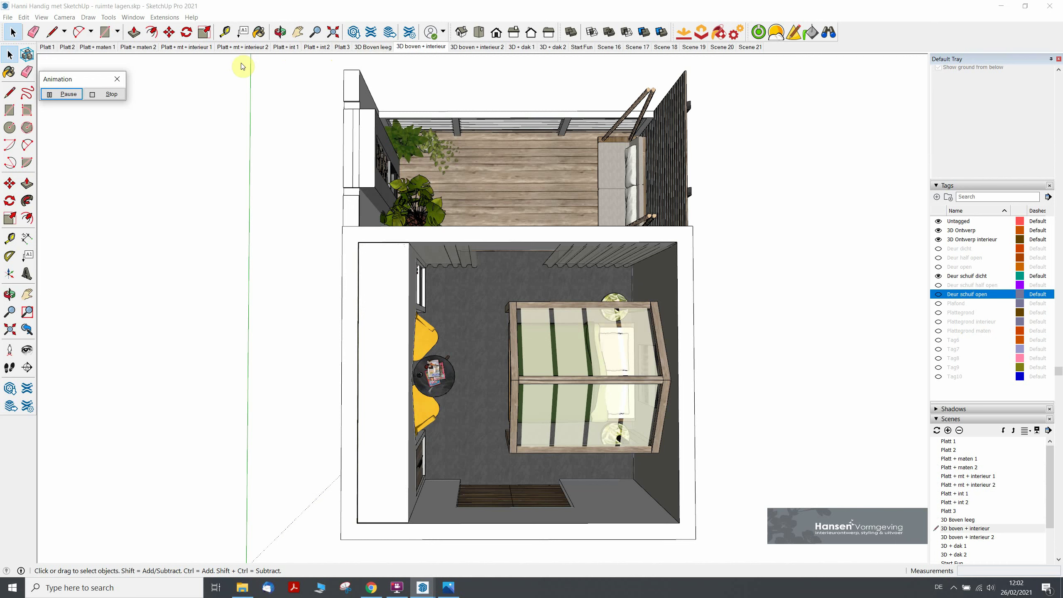
Stop the animation and restore the empty top-down '3D Boven leeg' scene view.
{"action": "left_click", "coordinate": [112, 95]}
{"action": "left_click", "coordinate": [372, 46]}
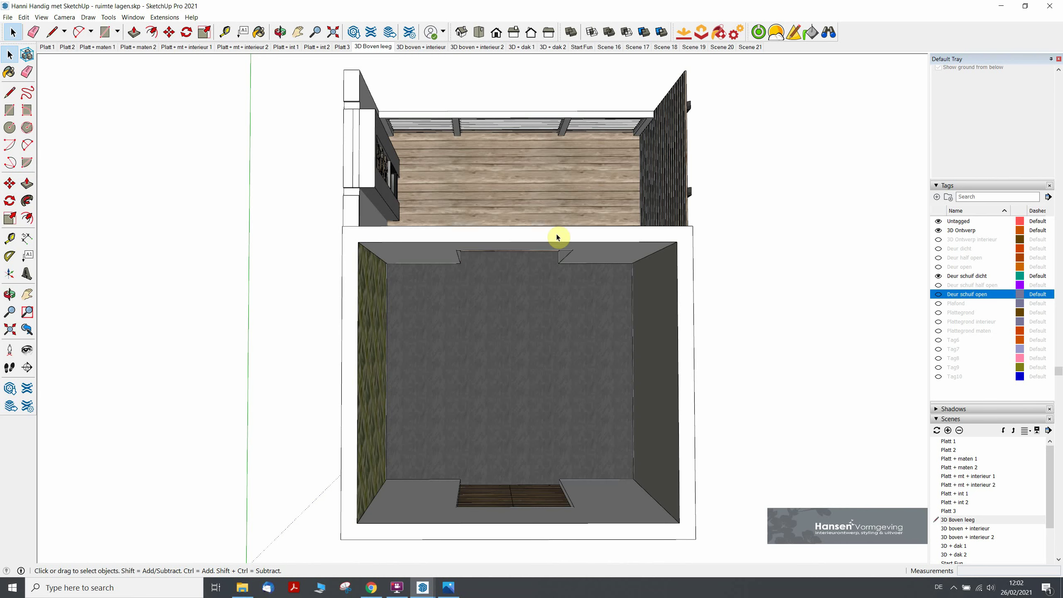
{"action": "middle_click_drag", "start_coordinate": [522, 320], "coordinate": [522, 242]}
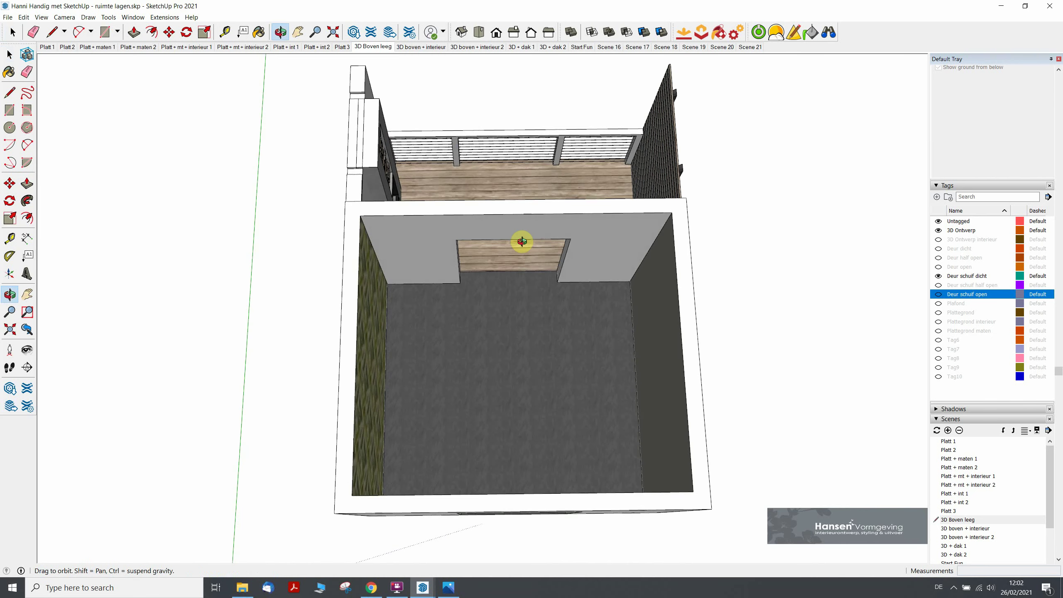
{"action": "left_click", "coordinate": [374, 47]}
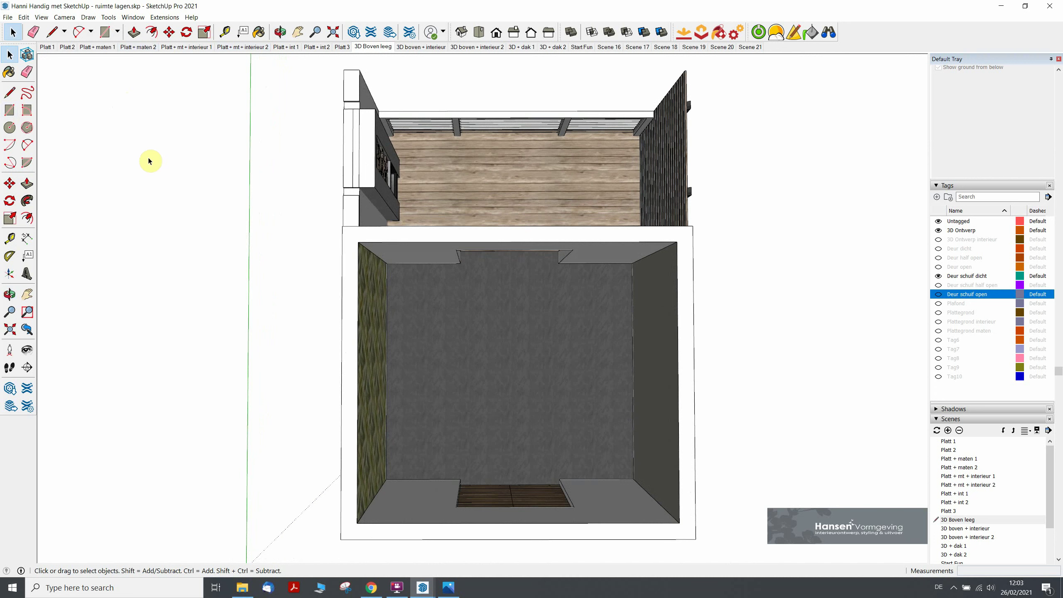
Show the 'Deur dicht' tag and update the '3D Boven leeg' and '3D boven + interieur' scenes.
{"action": "left_click", "coordinate": [939, 248]}
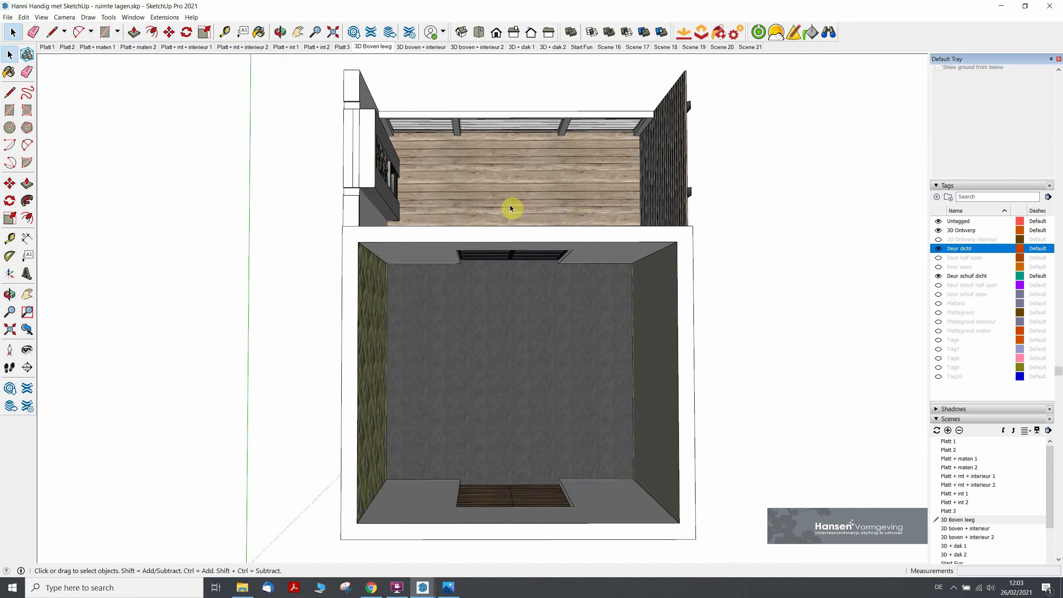
{"action": "right_click", "coordinate": [384, 51]}
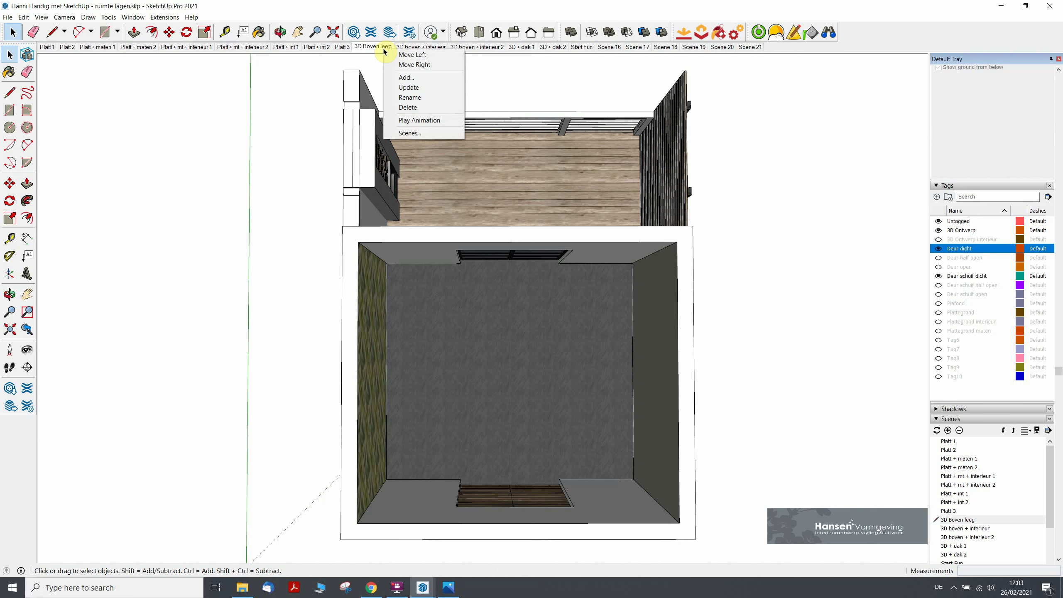
{"action": "left_click", "coordinate": [406, 90]}
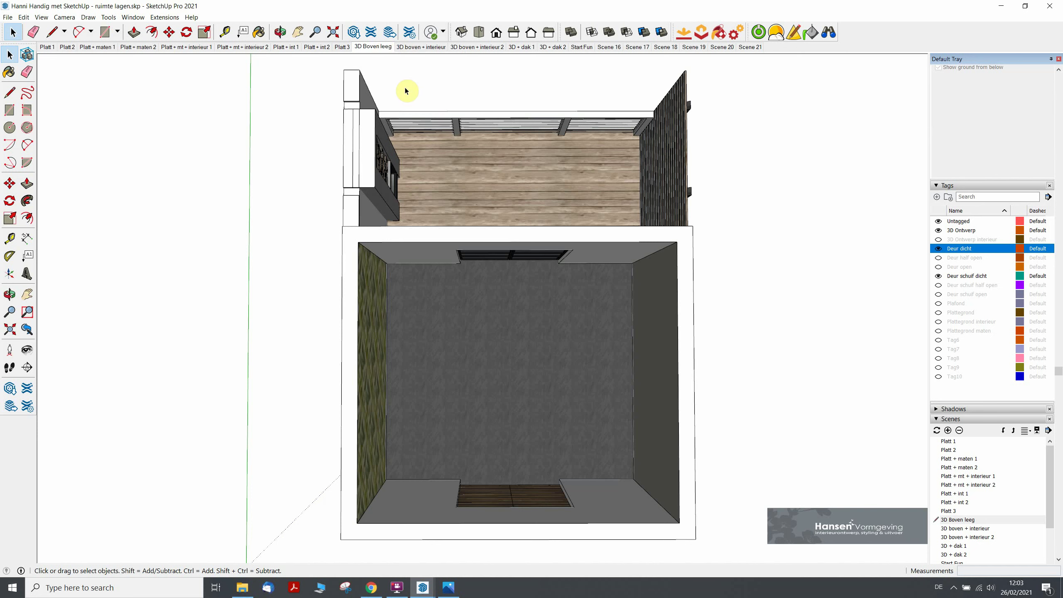
{"action": "left_click", "coordinate": [408, 47]}
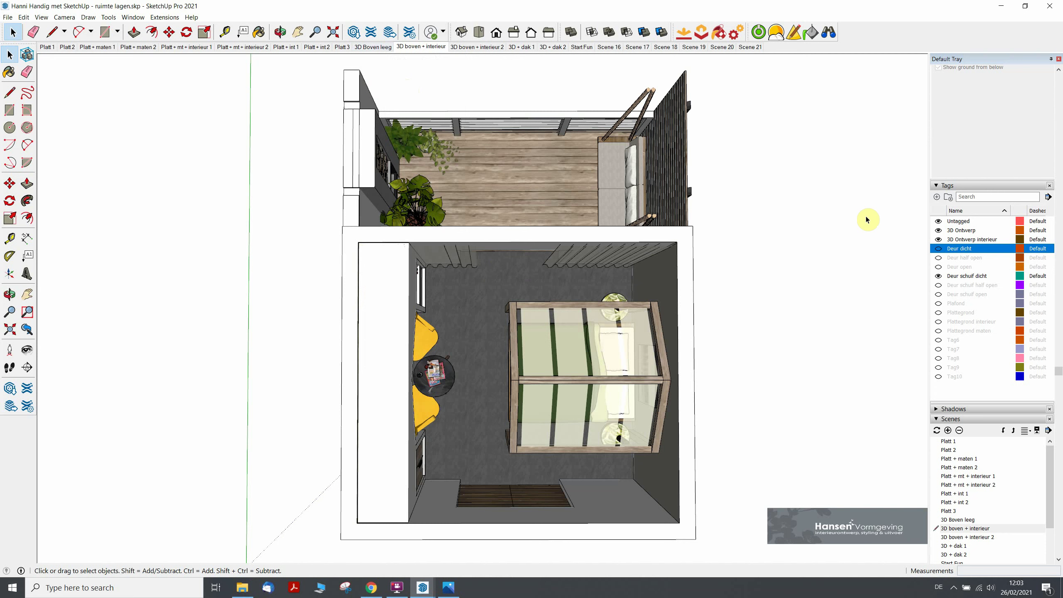
{"action": "left_click", "coordinate": [938, 248]}
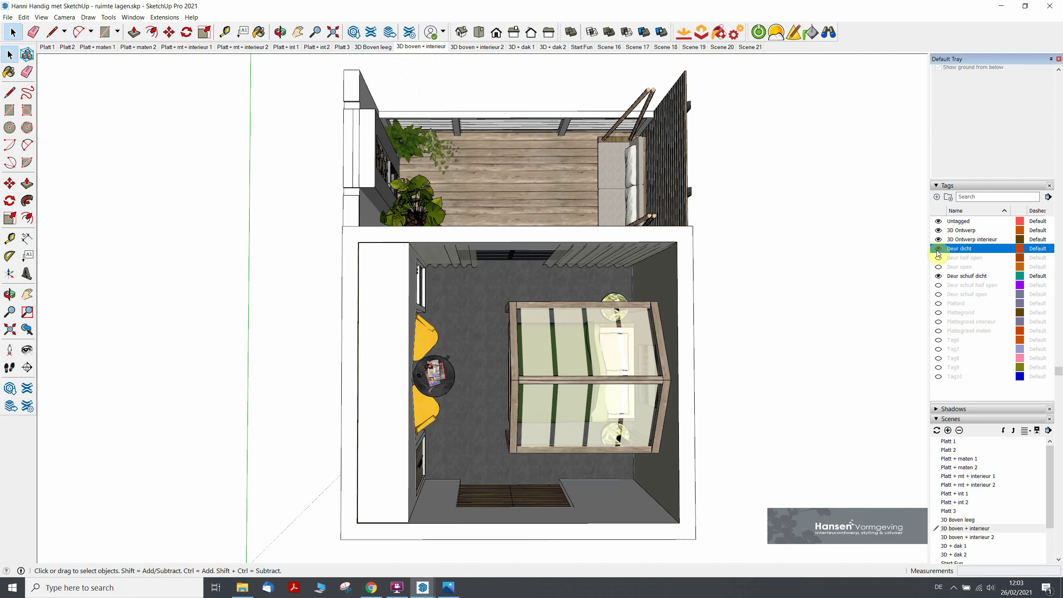
{"action": "right_click", "coordinate": [427, 46]}
{"action": "left_click", "coordinate": [449, 88]}
Show the 'Deur dicht' tag in '3D boven + interieur 2' and update that scene.
{"action": "left_click", "coordinate": [488, 53]}
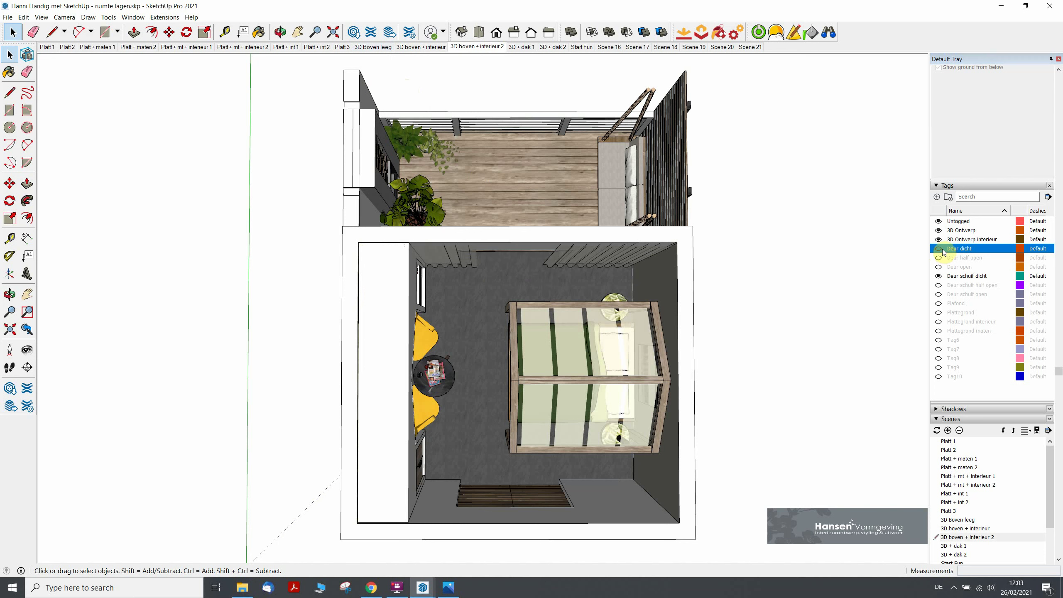
{"action": "left_click", "coordinate": [939, 248]}
{"action": "right_click", "coordinate": [467, 51]}
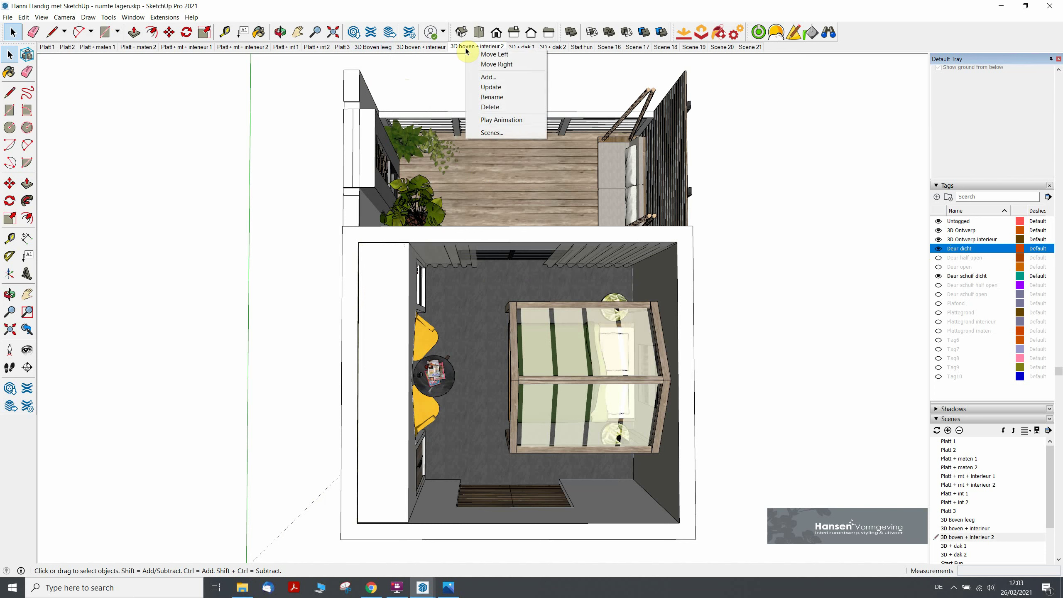
{"action": "left_click", "coordinate": [494, 91]}
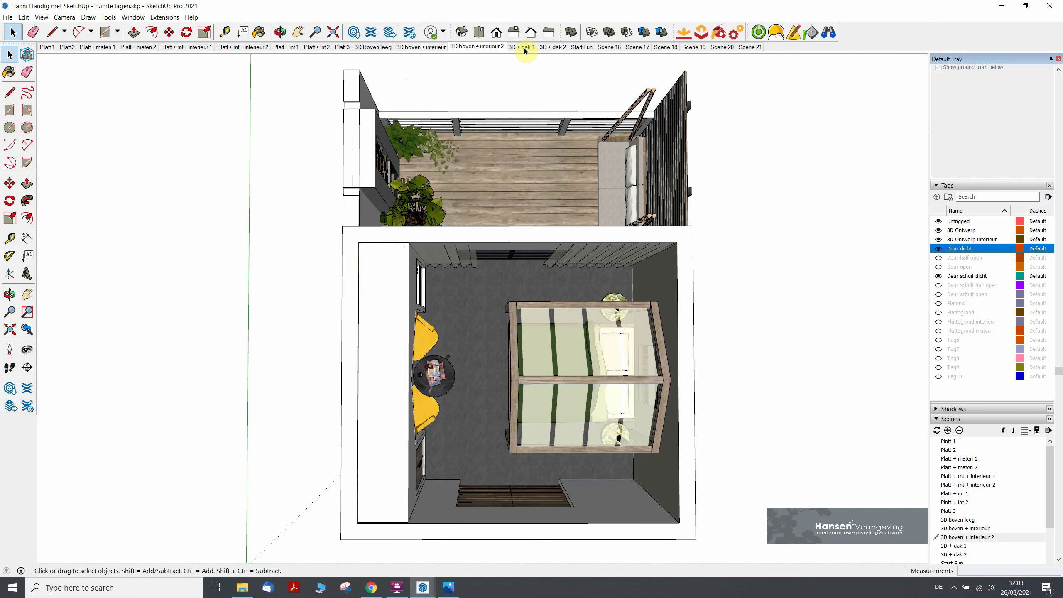
Show the 'Deur dicht' tag and update the '3D + dak 1' and '3D + dak 2' scenes.
{"action": "left_click", "coordinate": [526, 49]}
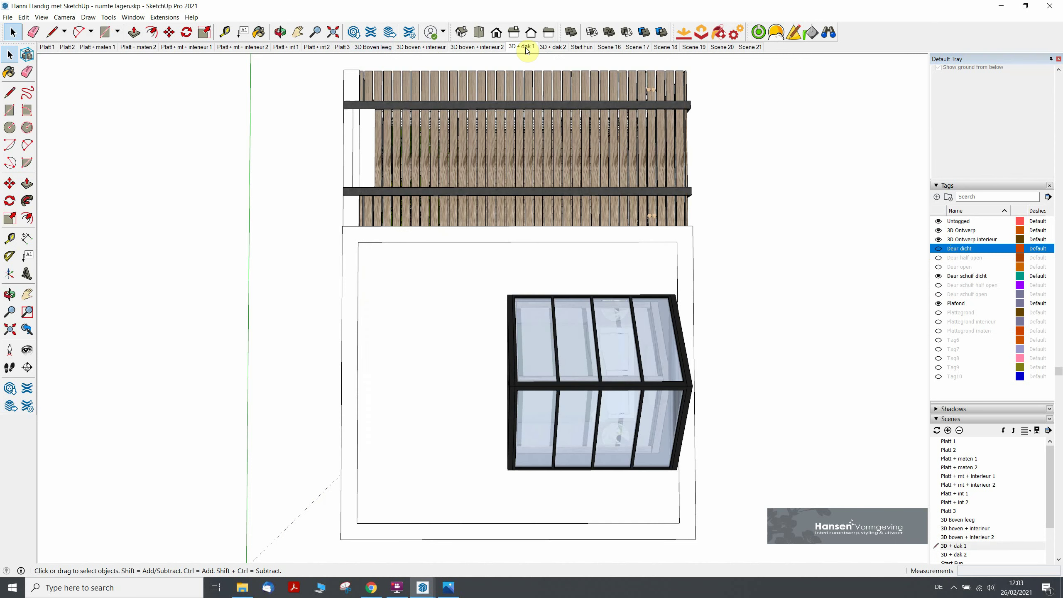
{"action": "left_click", "coordinate": [938, 249]}
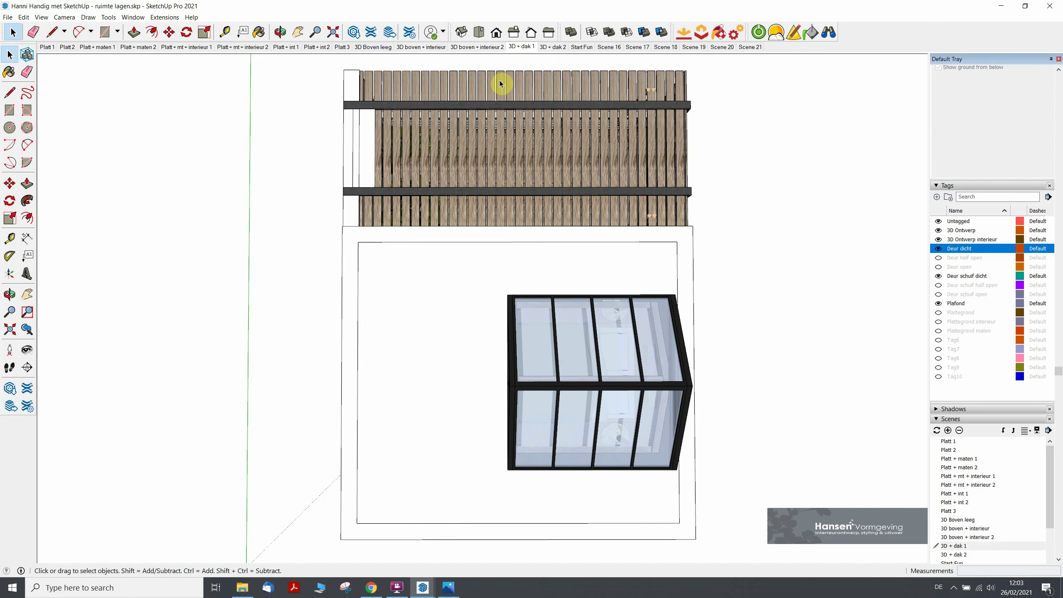
{"action": "right_click", "coordinate": [519, 52]}
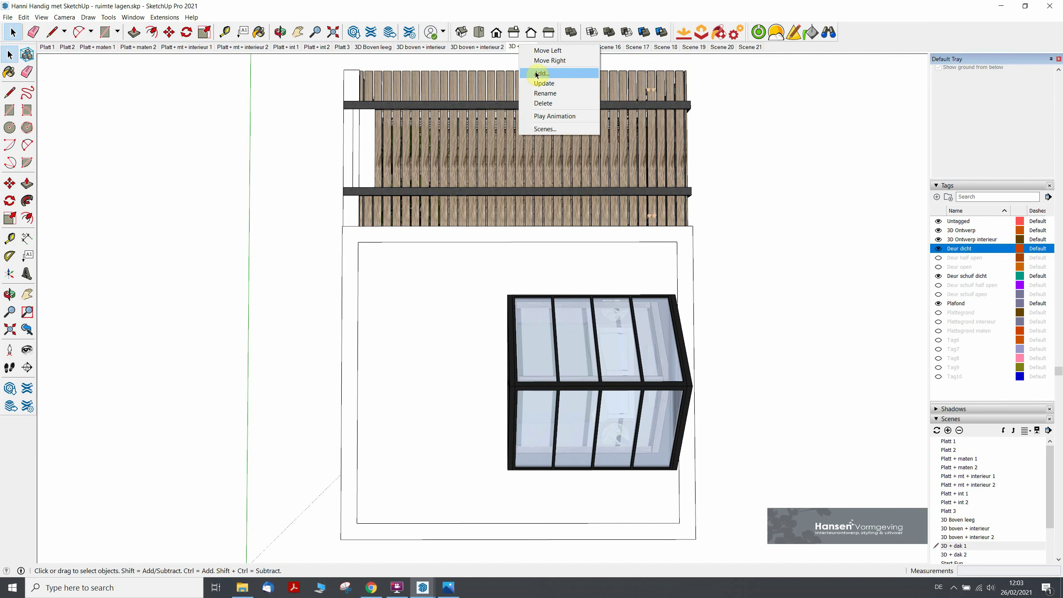
{"action": "left_click", "coordinate": [544, 83]}
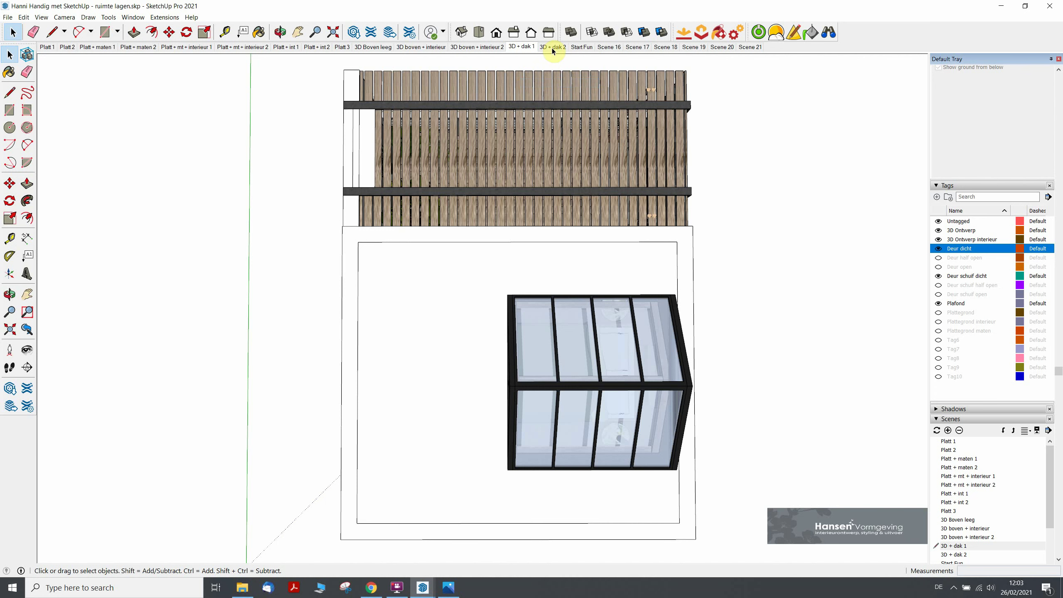
{"action": "left_click", "coordinate": [553, 47]}
{"action": "left_click", "coordinate": [938, 249]}
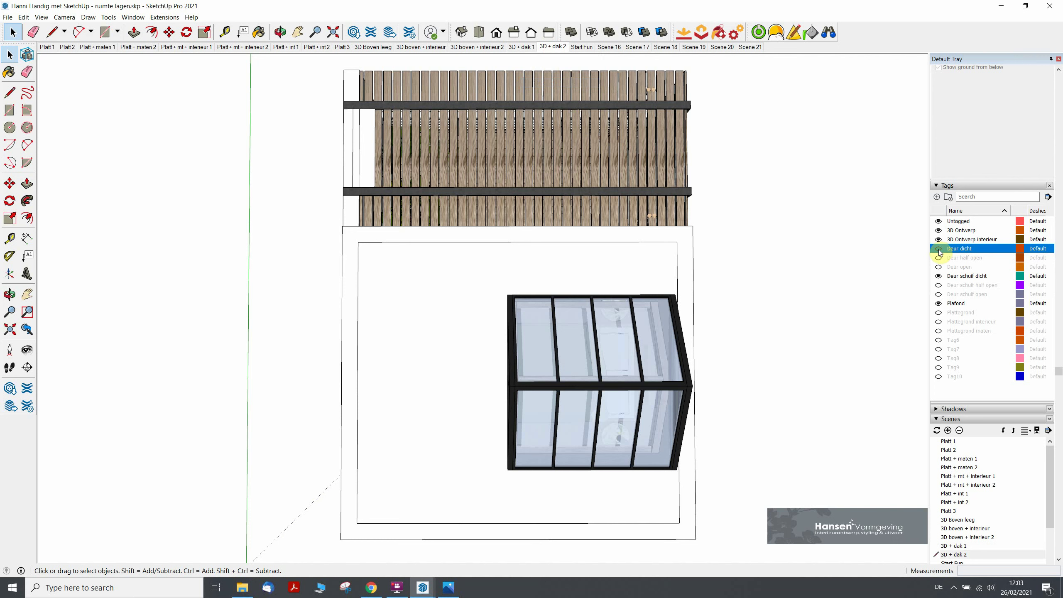
{"action": "right_click", "coordinate": [552, 47]}
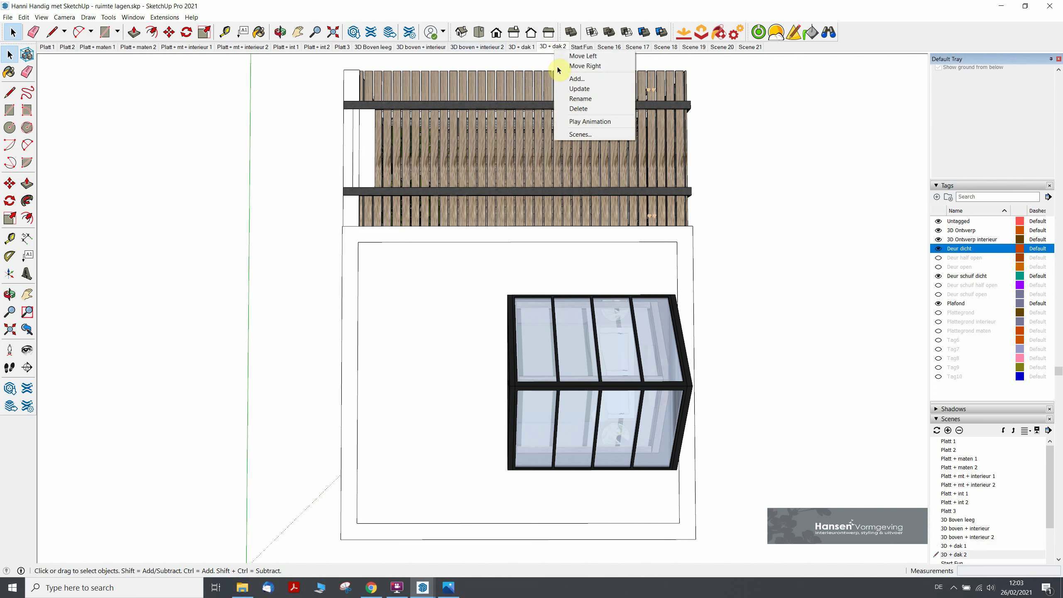
{"action": "left_click", "coordinate": [579, 89]}
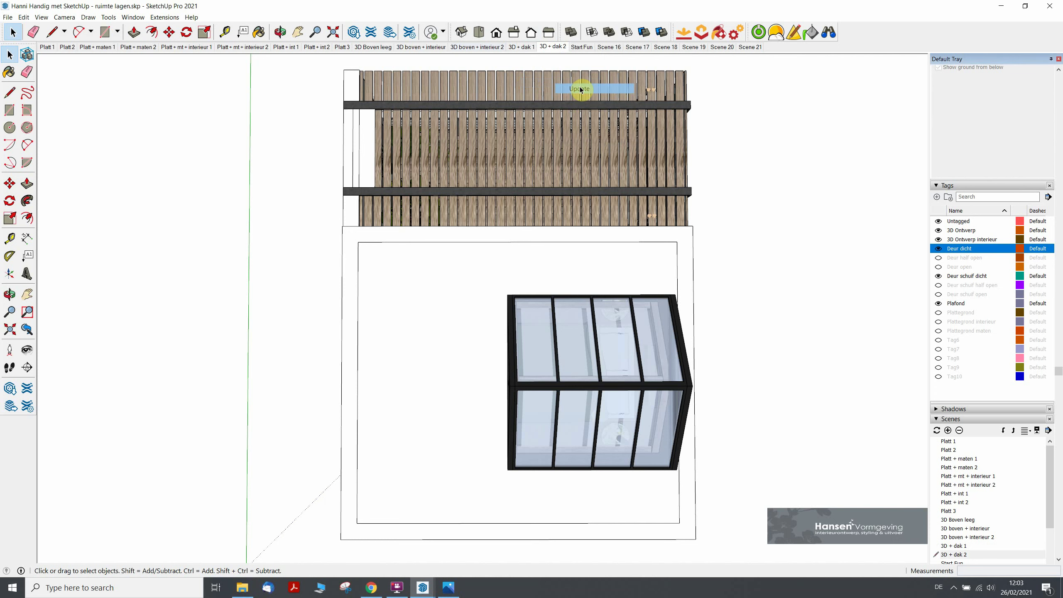
Update the 'Start Fun' scene, then return to the '3D + dak 1' scene.
{"action": "left_click", "coordinate": [585, 48]}
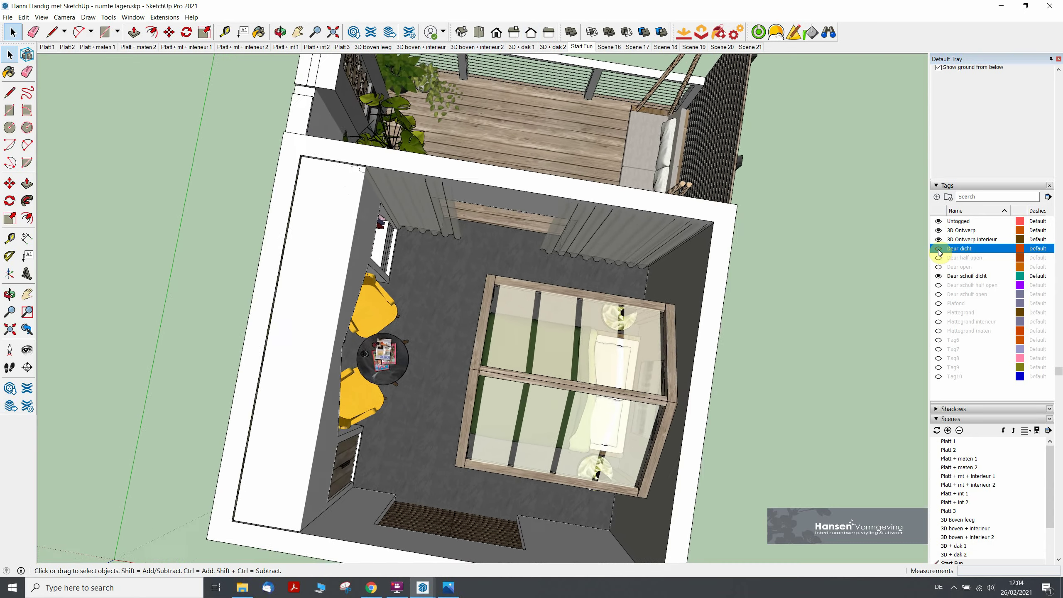
{"action": "right_click", "coordinate": [583, 49]}
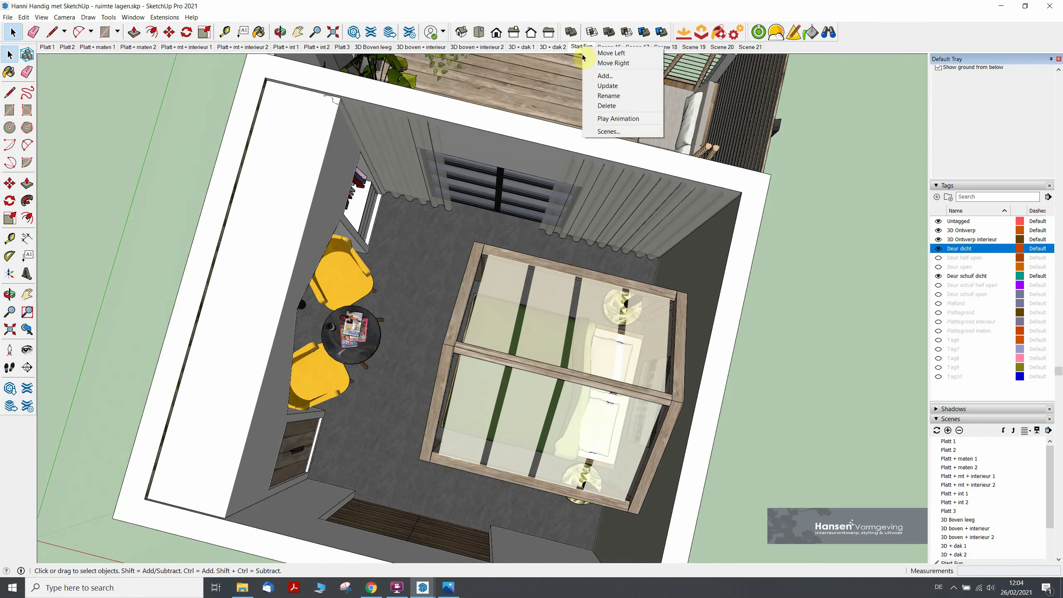
{"action": "left_click", "coordinate": [606, 86]}
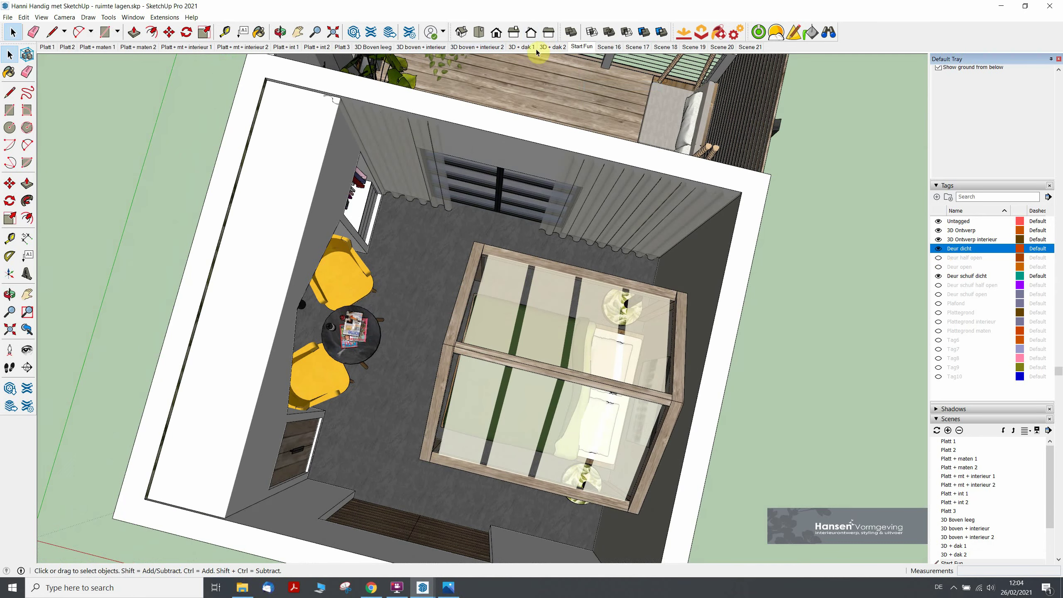
{"action": "left_click", "coordinate": [520, 48]}
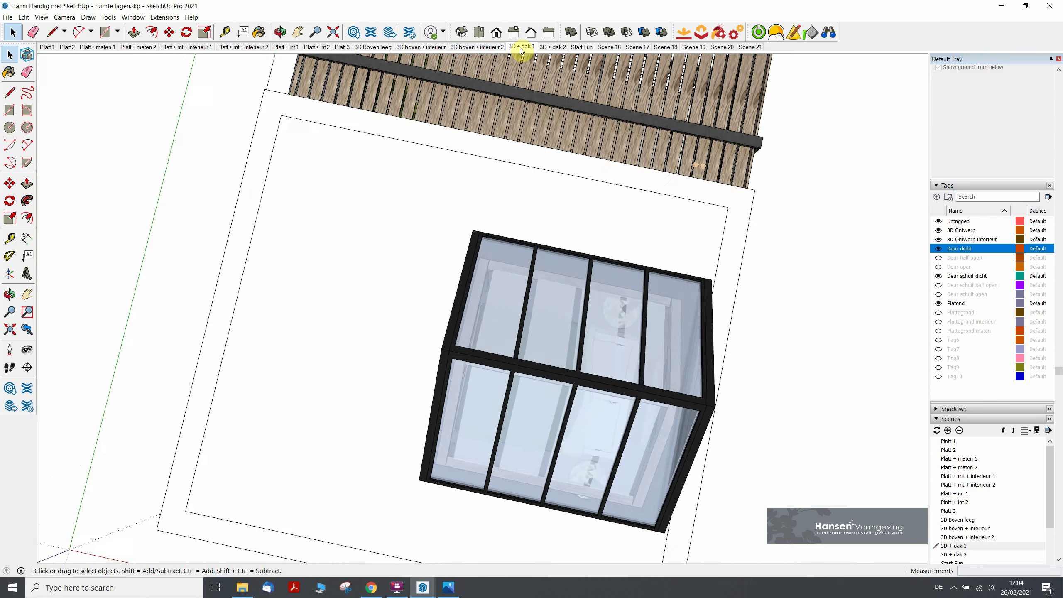
{"action": "right_click", "coordinate": [520, 48]}
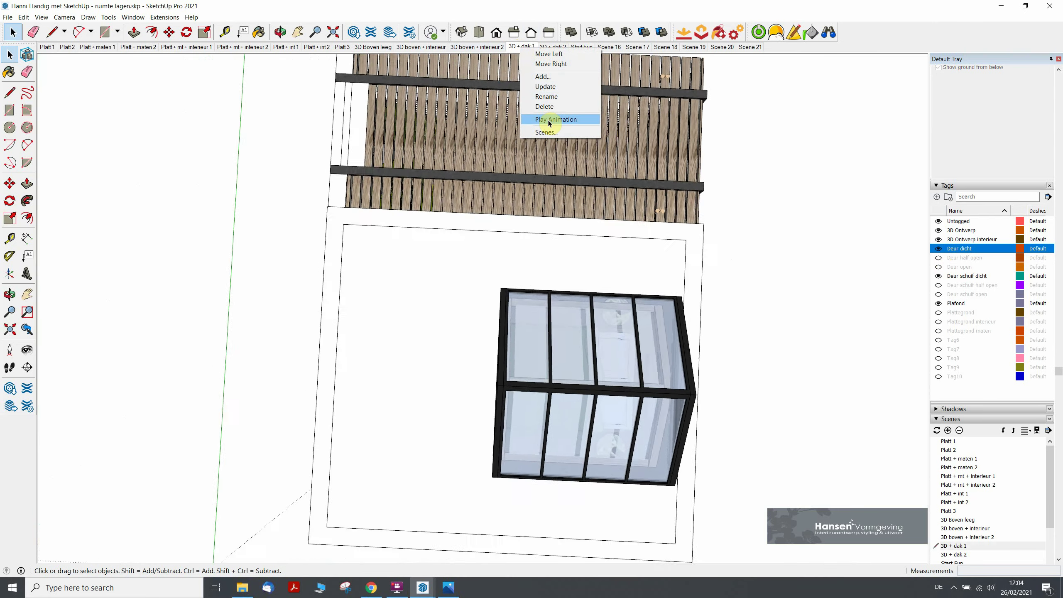
Play the scene animation through all scenes, stop it, and show Scene 21.
{"action": "left_click", "coordinate": [549, 120]}
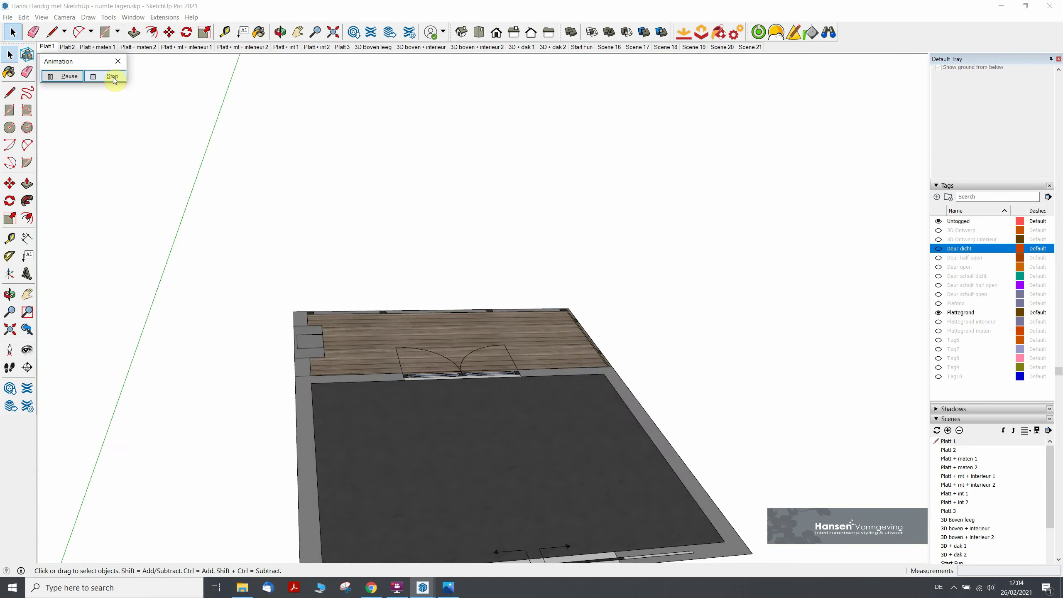
{"action": "left_click", "coordinate": [113, 80]}
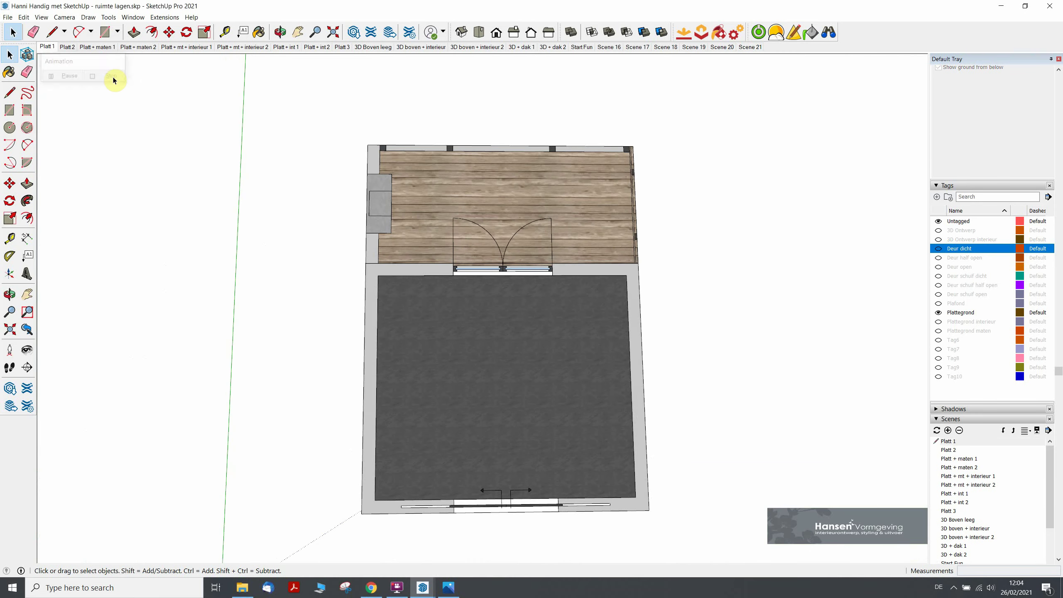
{"action": "left_click", "coordinate": [749, 47]}
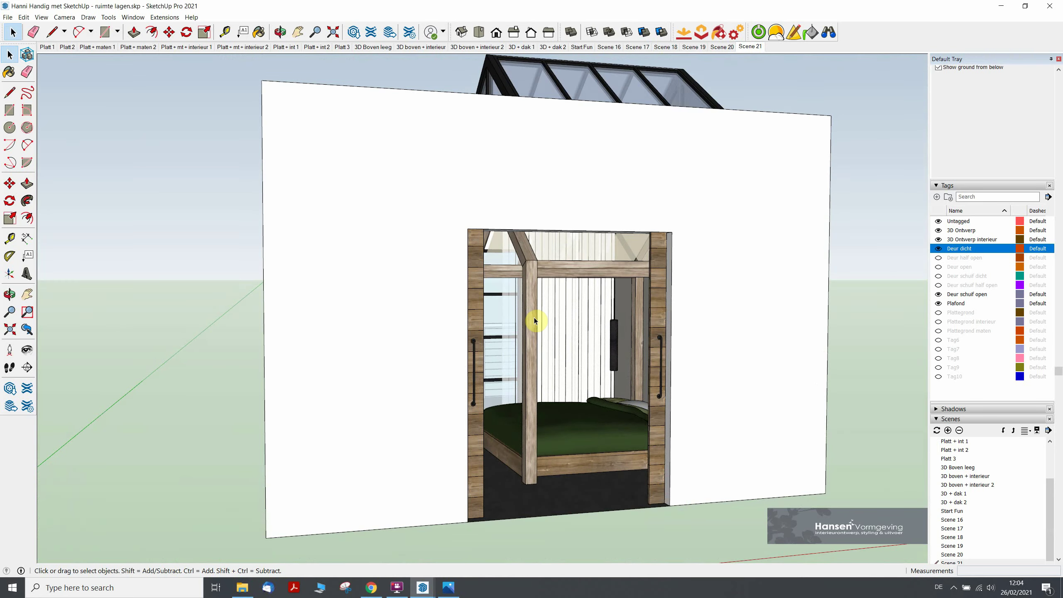
Zoom in through the wall opening and save that bedroom view as Scene 22.
{"action": "left_click", "coordinate": [535, 361]}
{"action": "scroll", "coordinate": [535, 360], "scroll_direction": "up", "scroll_amount": 2}
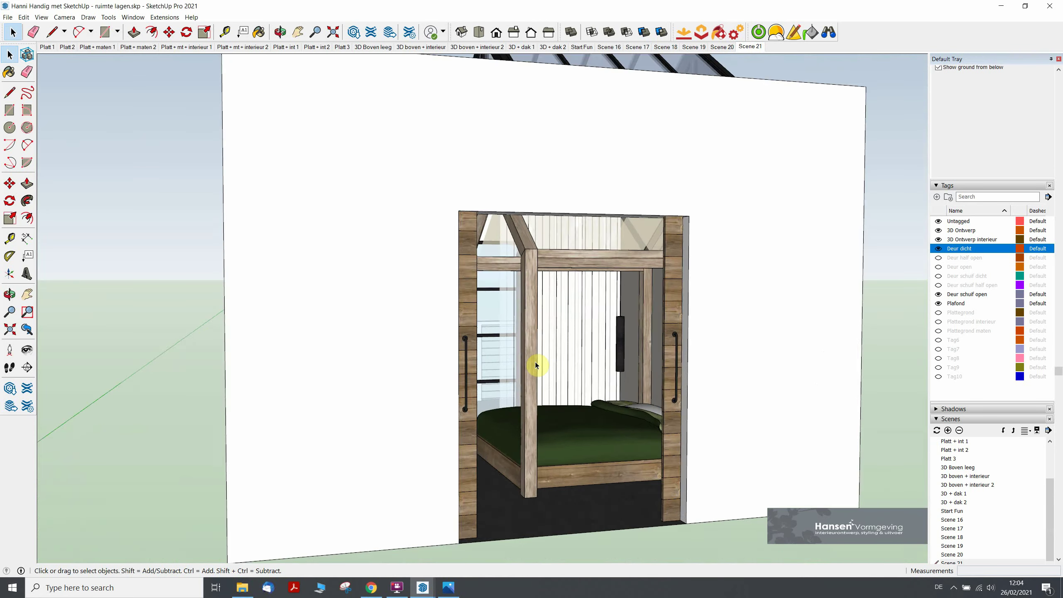
{"action": "scroll", "coordinate": [532, 356], "scroll_direction": "up", "scroll_amount": 2}
{"action": "scroll", "coordinate": [530, 355], "scroll_direction": "up", "scroll_amount": 2}
{"action": "scroll", "coordinate": [529, 357], "scroll_direction": "up", "scroll_amount": 2}
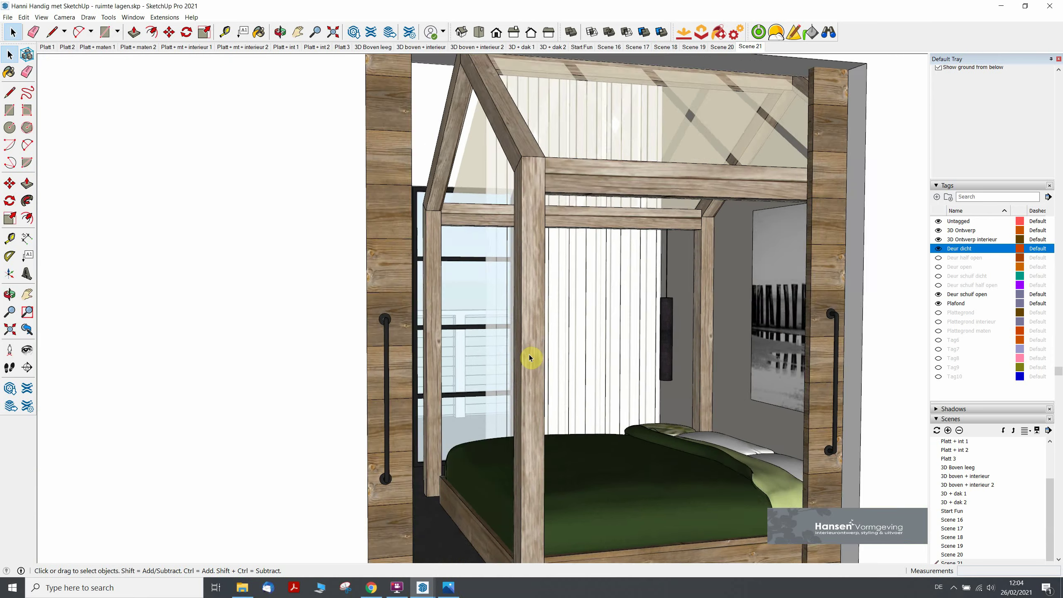
{"action": "scroll", "coordinate": [529, 356], "scroll_direction": "up", "scroll_amount": 2}
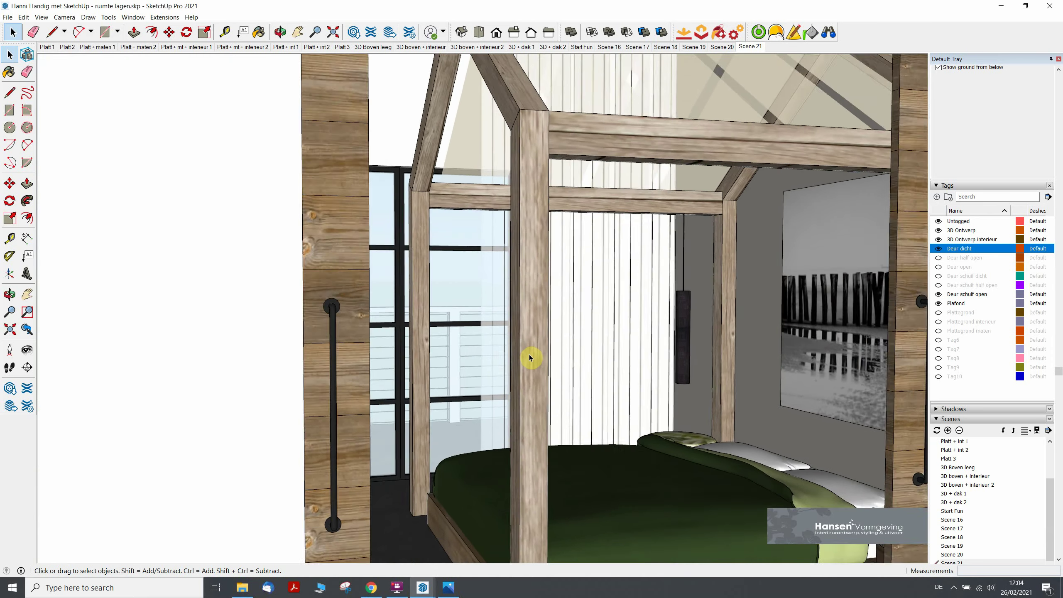
{"action": "scroll", "coordinate": [528, 354], "scroll_direction": "up", "scroll_amount": 2}
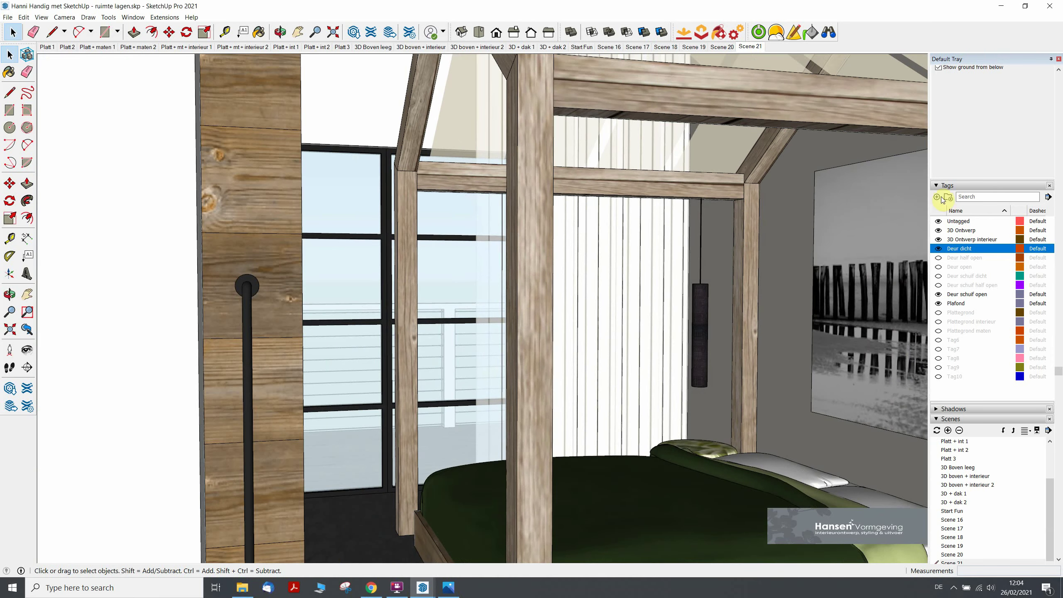
{"action": "left_click", "coordinate": [948, 431]}
Zoom and pan further in toward the bed's timber frame.
{"action": "scroll", "coordinate": [631, 465], "scroll_direction": "up", "scroll_amount": 2}
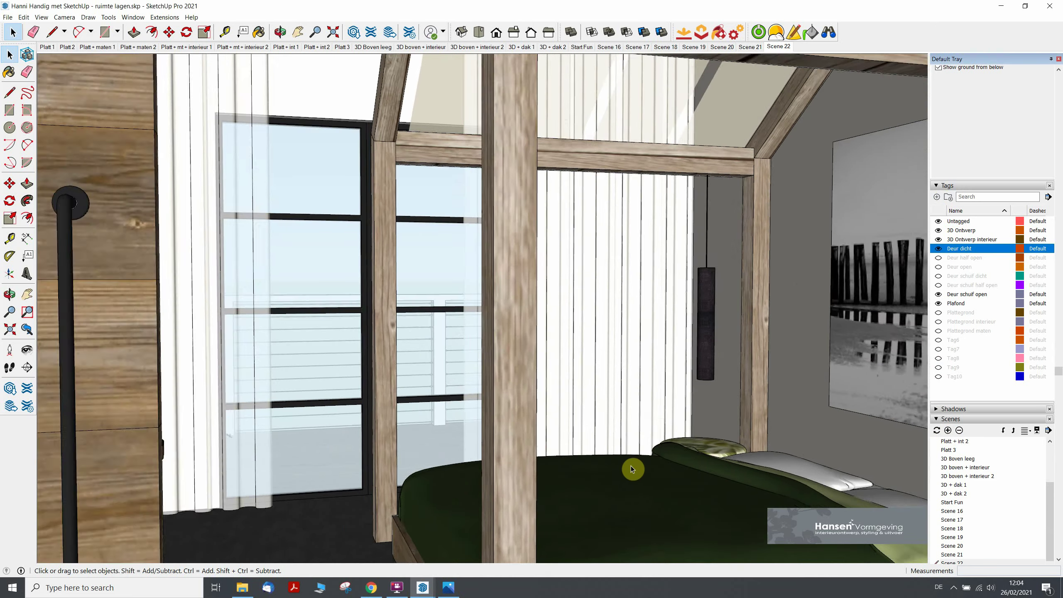
{"action": "scroll", "coordinate": [631, 462], "scroll_direction": "up", "scroll_amount": 2}
{"action": "key", "text": "h"}
{"action": "left_click_drag", "start_coordinate": [584, 351], "coordinate": [586, 398]}
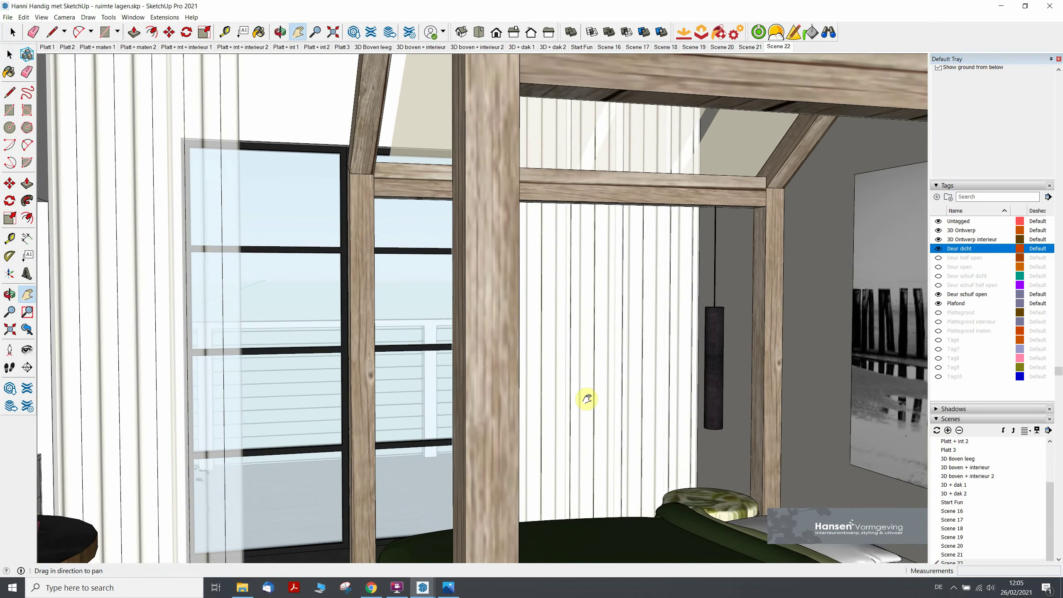
Turn the interior camera past the window and chair toward the beach picture.
{"action": "left_click", "coordinate": [27, 349]}
{"action": "mouse_move", "coordinate": [400, 391]}
{"action": "left_mouse_down"}
{"action": "mouse_move", "coordinate": [510, 278]}
{"action": "mouse_move", "coordinate": [667, 283]}
{"action": "mouse_move", "coordinate": [363, 346]}
{"action": "mouse_move", "coordinate": [351, 363]}
{"action": "mouse_move", "coordinate": [391, 326]}
{"action": "mouse_move", "coordinate": [467, 349]}
{"action": "left_mouse_up"}
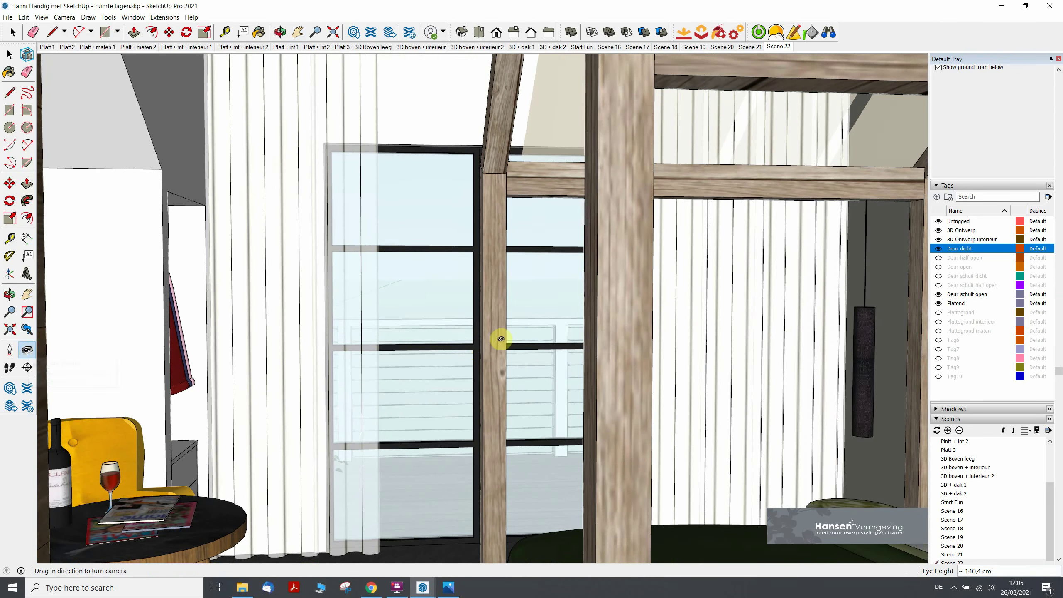
{"action": "mouse_move", "coordinate": [501, 338]}
{"action": "left_mouse_down"}
{"action": "mouse_move", "coordinate": [843, 317]}
{"action": "mouse_move", "coordinate": [676, 330]}
{"action": "mouse_move", "coordinate": [686, 311]}
{"action": "mouse_move", "coordinate": [640, 302]}
{"action": "left_mouse_up"}
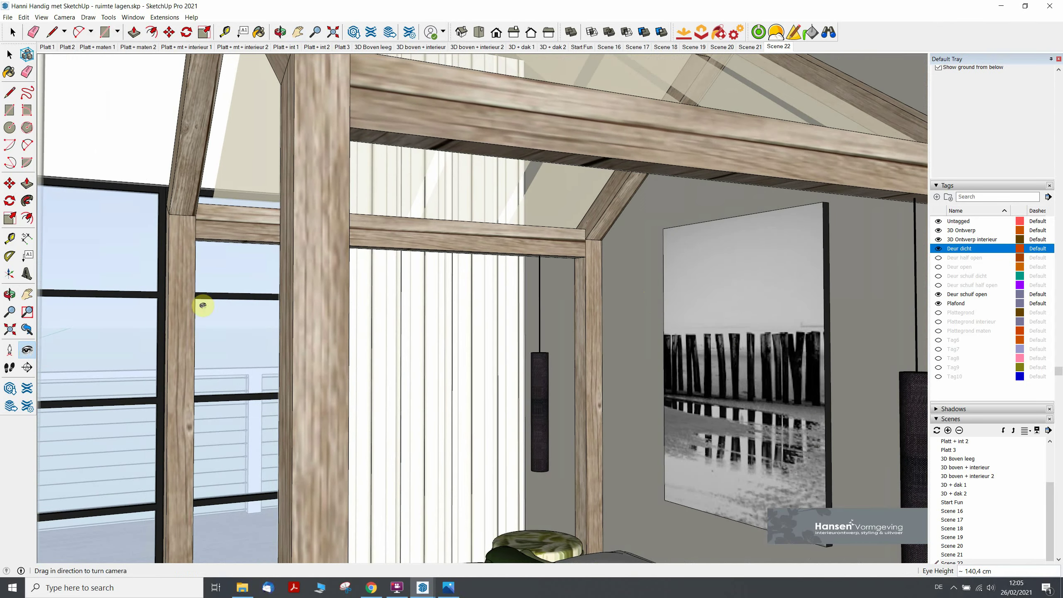
{"action": "left_click", "coordinate": [9, 312]}
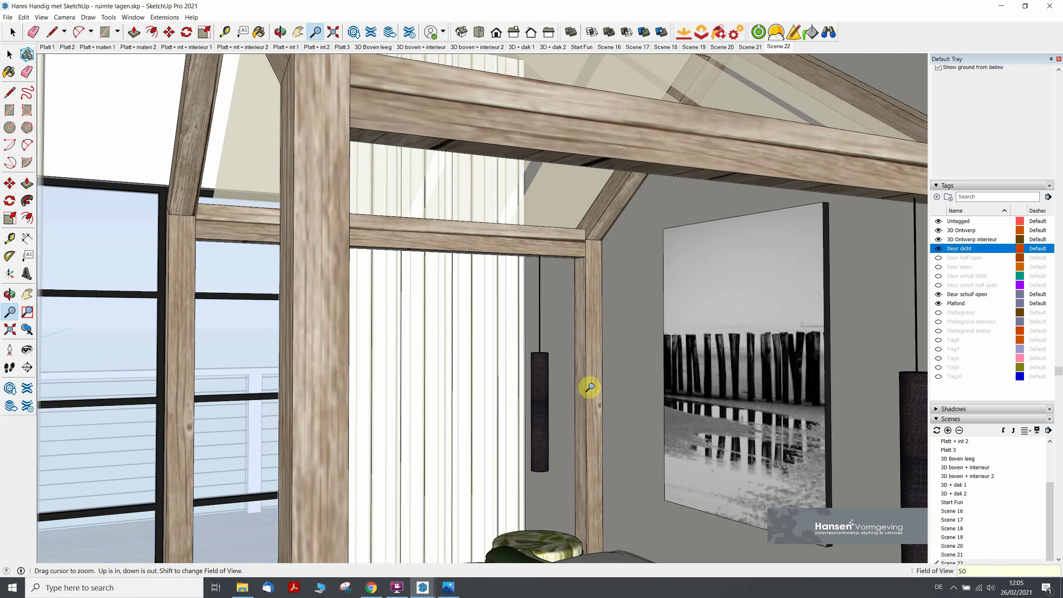
Reframe the view on the bed canopy, both pendant lamps and the beach picture.
{"action": "scroll", "coordinate": [590, 387], "scroll_direction": "down", "scroll_amount": 3}
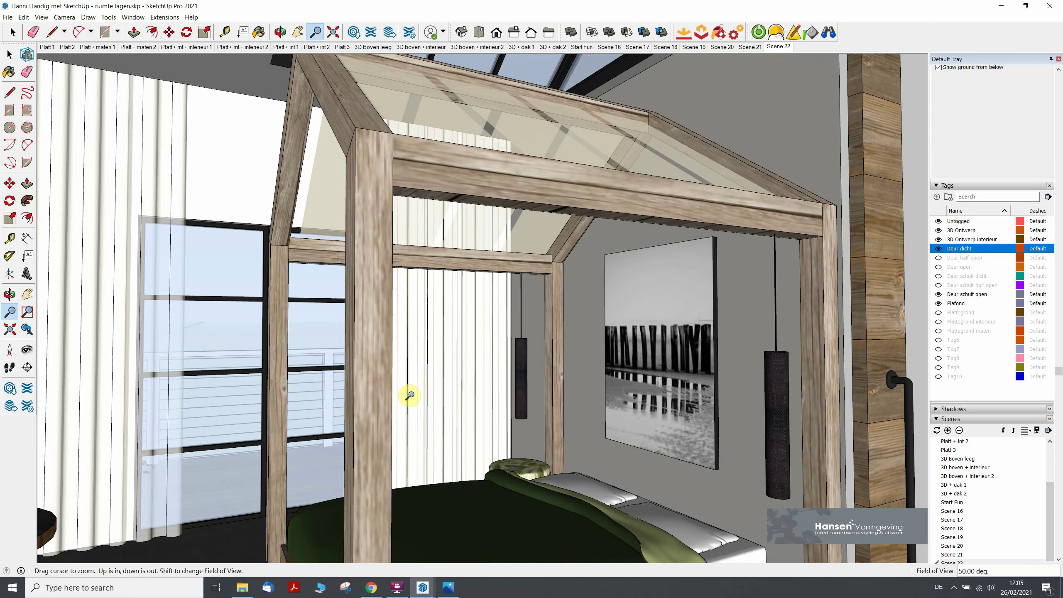
{"action": "scroll", "coordinate": [410, 395], "scroll_direction": "up", "scroll_amount": 3}
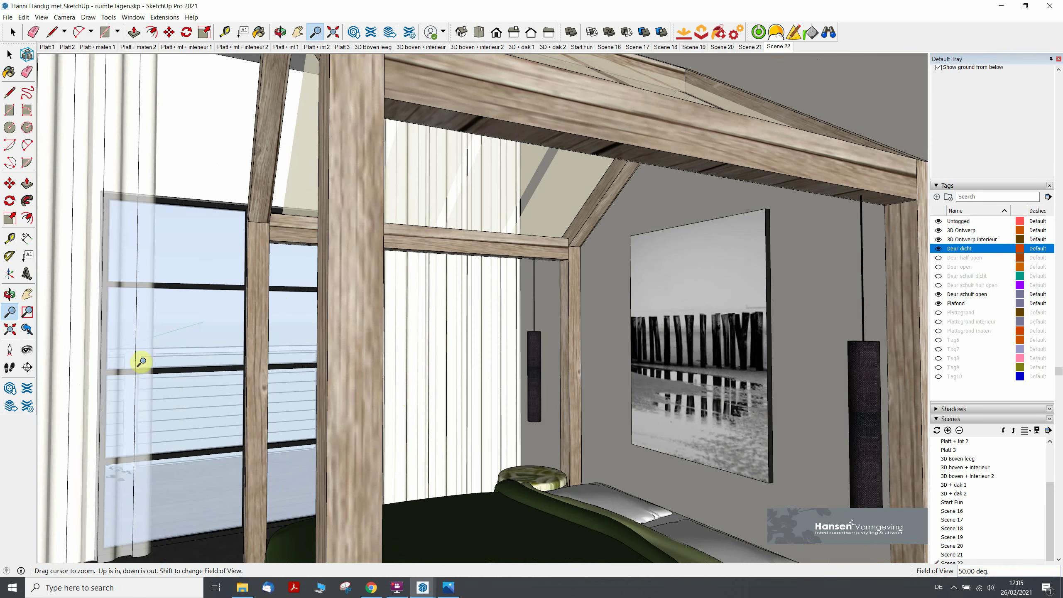
{"action": "left_click", "coordinate": [27, 350]}
{"action": "left_click_drag", "start_coordinate": [415, 361], "coordinate": [247, 368]}
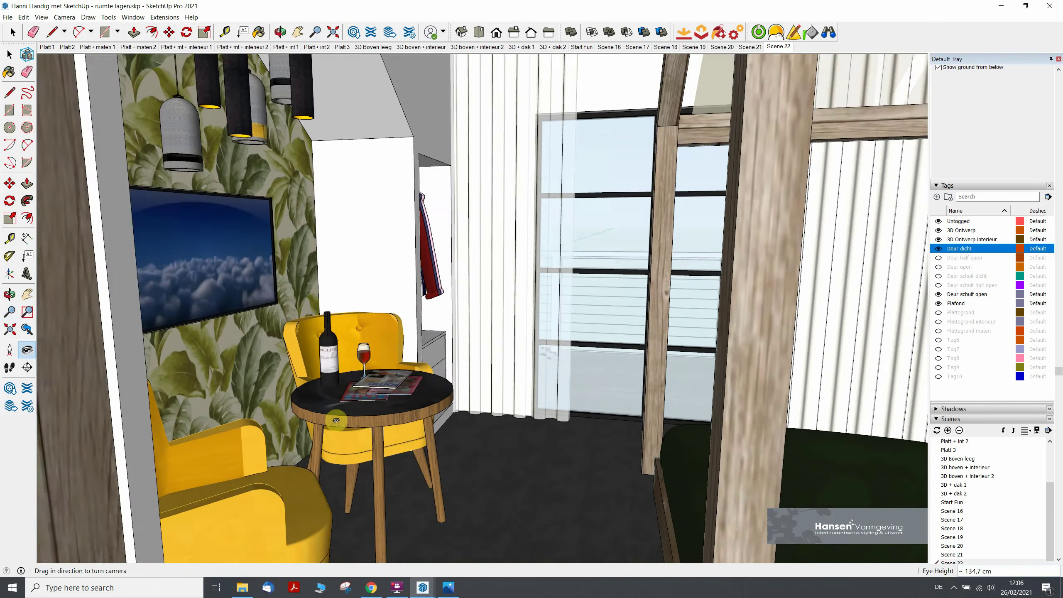
{"action": "mouse_move", "coordinate": [493, 319]}
{"action": "left_mouse_down"}
{"action": "mouse_move", "coordinate": [523, 203]}
{"action": "mouse_move", "coordinate": [669, 339]}
{"action": "mouse_move", "coordinate": [781, 363]}
{"action": "mouse_move", "coordinate": [887, 419]}
{"action": "mouse_move", "coordinate": [919, 416]}
{"action": "mouse_move", "coordinate": [404, 423]}
{"action": "mouse_move", "coordinate": [326, 450]}
{"action": "mouse_move", "coordinate": [443, 285]}
{"action": "mouse_move", "coordinate": [854, 292]}
{"action": "mouse_move", "coordinate": [674, 306]}
{"action": "mouse_move", "coordinate": [680, 316]}
{"action": "mouse_move", "coordinate": [636, 358]}
{"action": "left_mouse_up"}
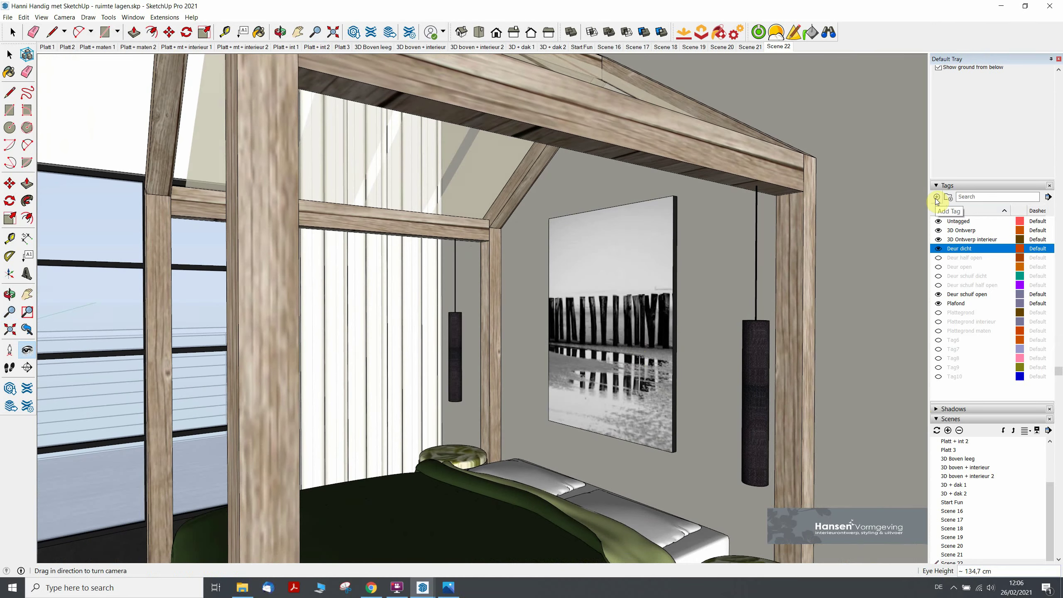
Save Scenes 23 and 24 from two bedroom views, then show Scene 20.
{"action": "left_click", "coordinate": [948, 430]}
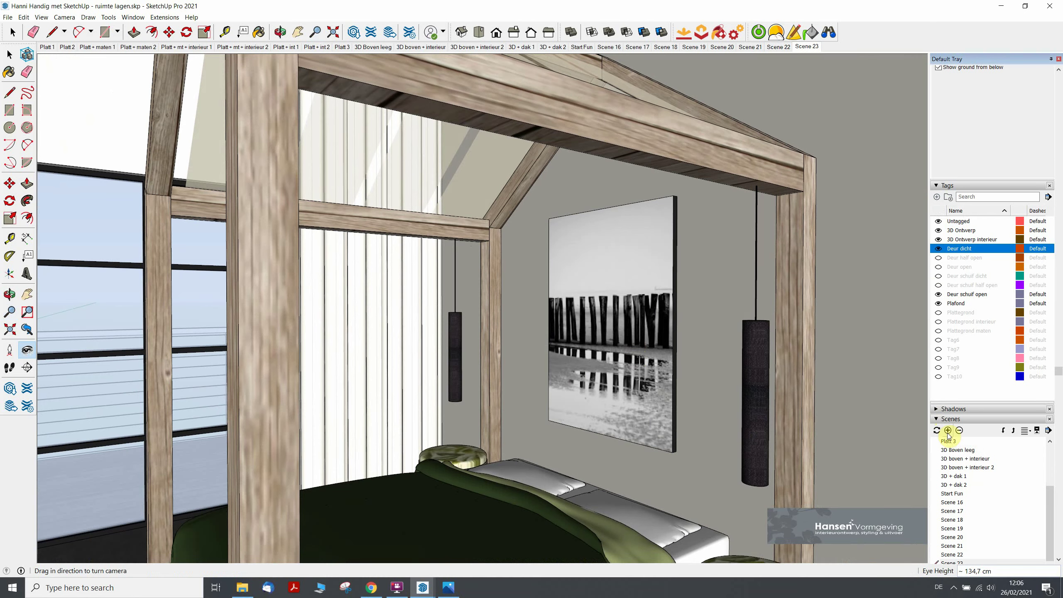
{"action": "scroll", "coordinate": [707, 396], "scroll_direction": "up", "scroll_amount": 3}
{"action": "mouse_move", "coordinate": [707, 396]}
{"action": "left_mouse_down"}
{"action": "mouse_move", "coordinate": [724, 344]}
{"action": "mouse_move", "coordinate": [621, 337]}
{"action": "mouse_move", "coordinate": [600, 361]}
{"action": "left_mouse_up"}
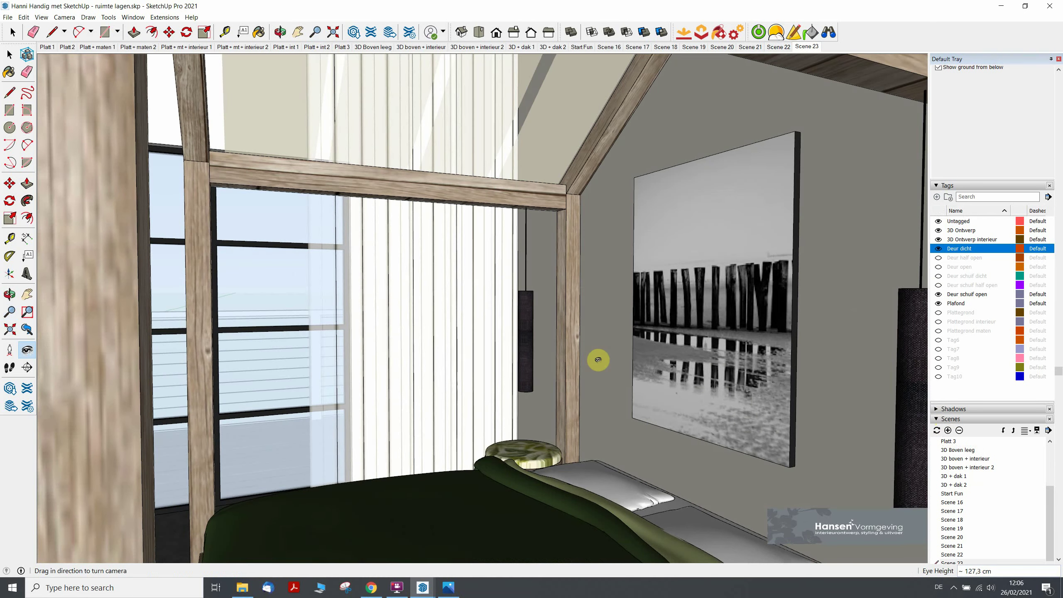
{"action": "left_click", "coordinate": [948, 431]}
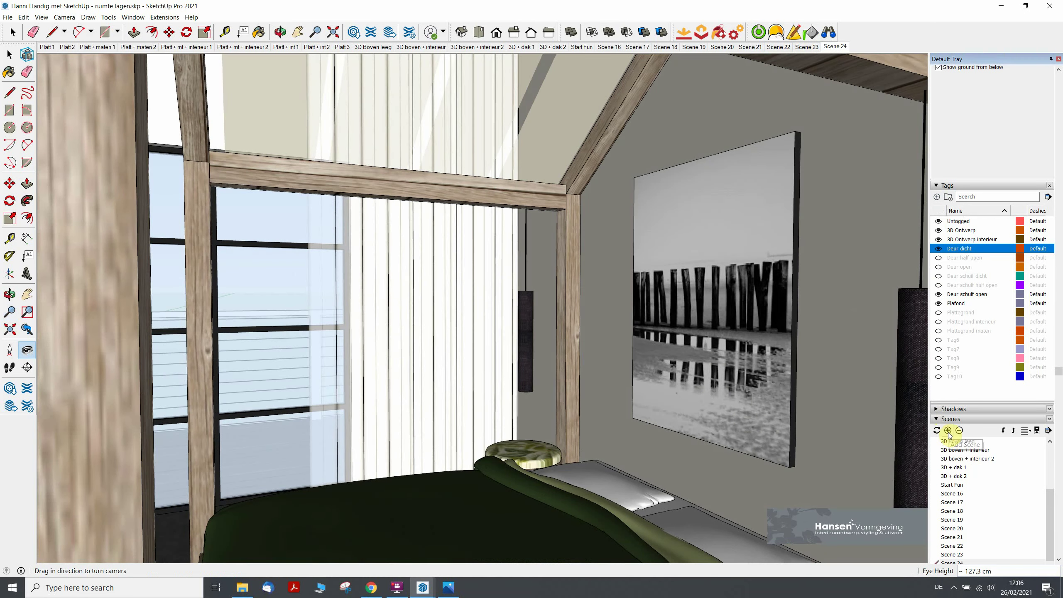
{"action": "left_click", "coordinate": [718, 48]}
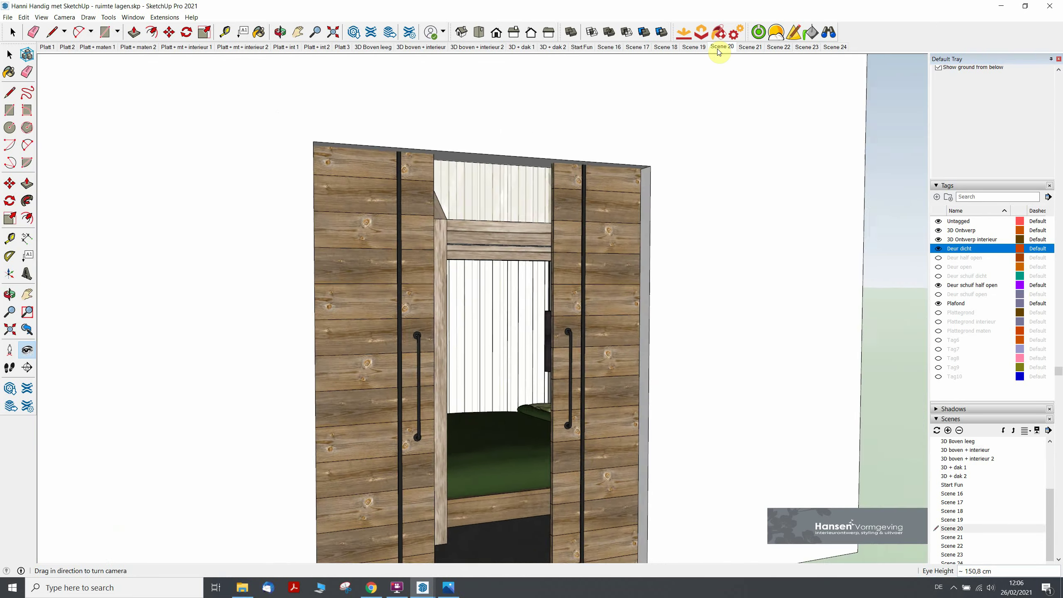
Play the scene animation past Scenes 22–24 and stop it at the Platt 2 floor plan.
{"action": "right_click", "coordinate": [719, 49]}
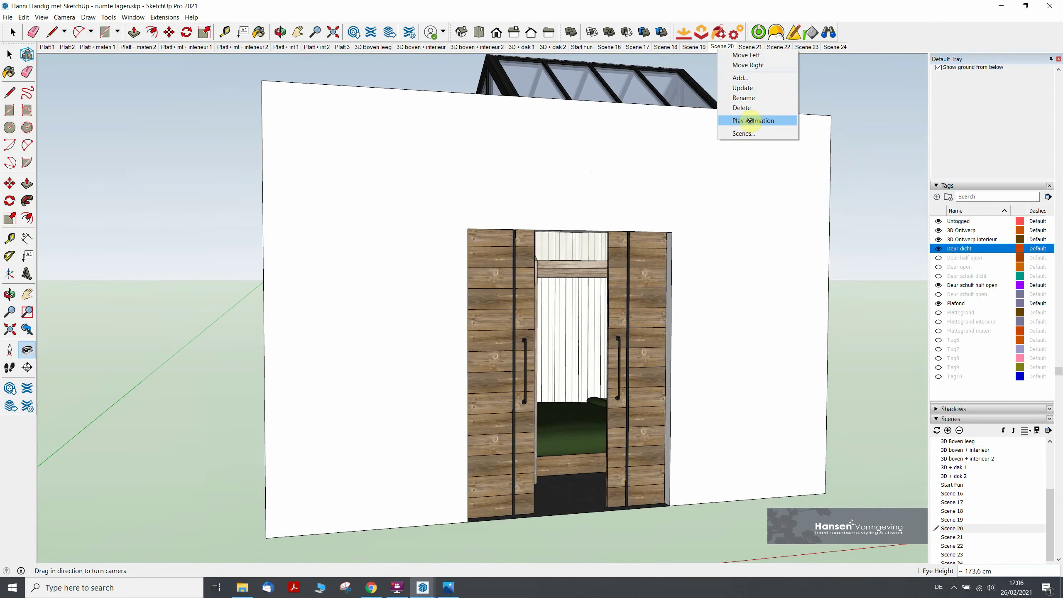
{"action": "left_click", "coordinate": [750, 120]}
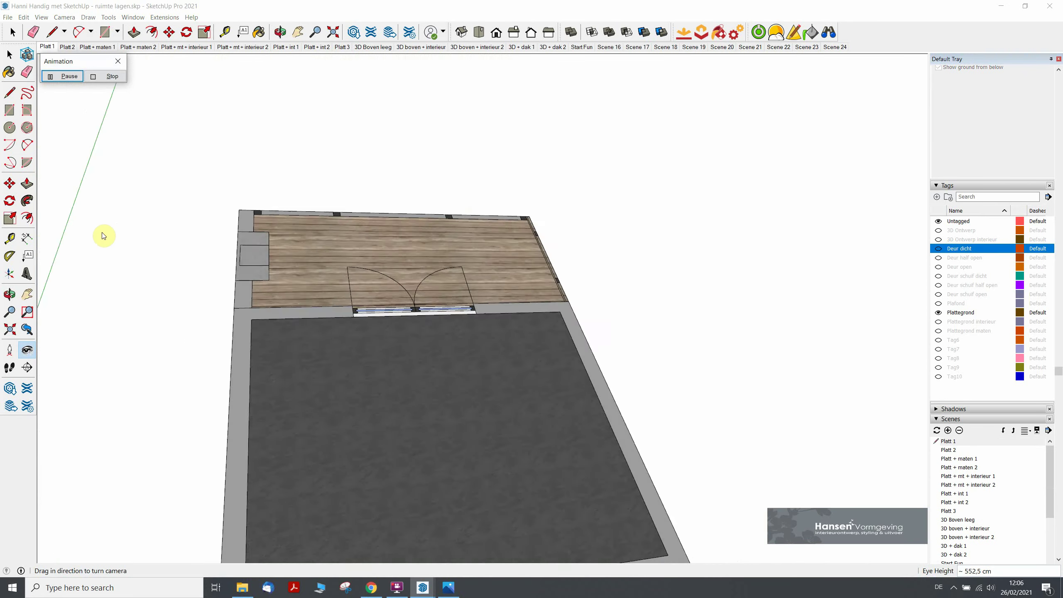
{"action": "left_click", "coordinate": [111, 78]}
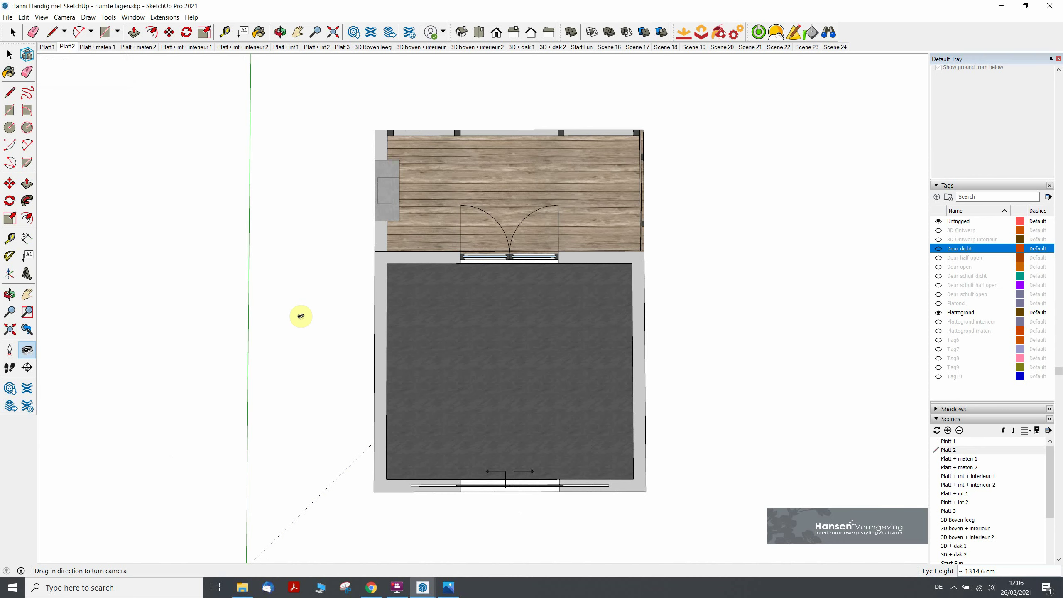
From Scene 24, look around past the TV wall, chairs and wardrobe back to the window.
{"action": "left_click", "coordinate": [836, 47]}
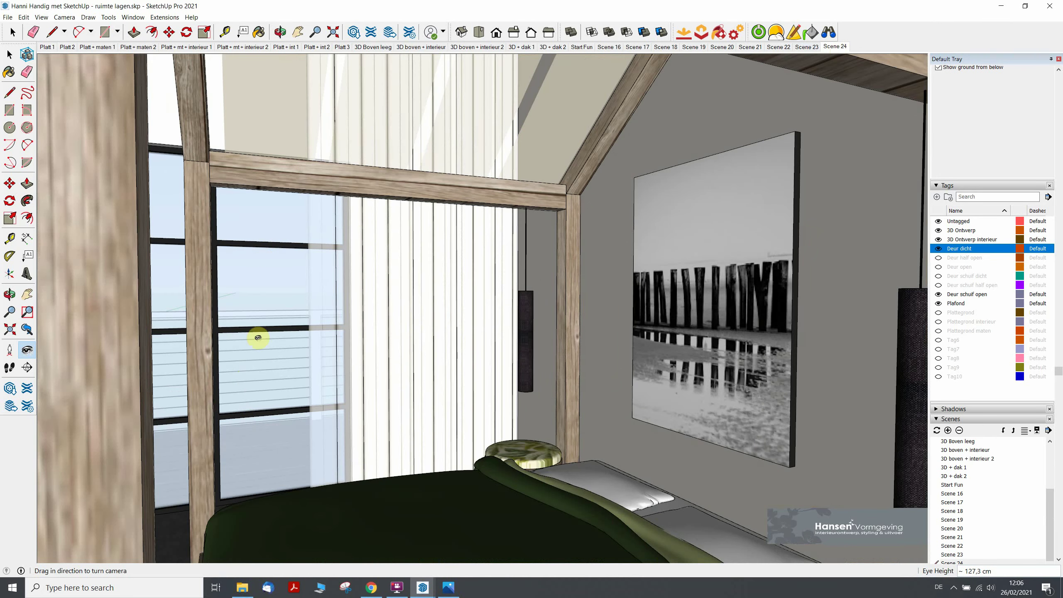
{"action": "mouse_move", "coordinate": [458, 292]}
{"action": "left_mouse_down"}
{"action": "mouse_move", "coordinate": [225, 301]}
{"action": "mouse_move", "coordinate": [283, 299]}
{"action": "mouse_move", "coordinate": [380, 225]}
{"action": "left_mouse_up"}
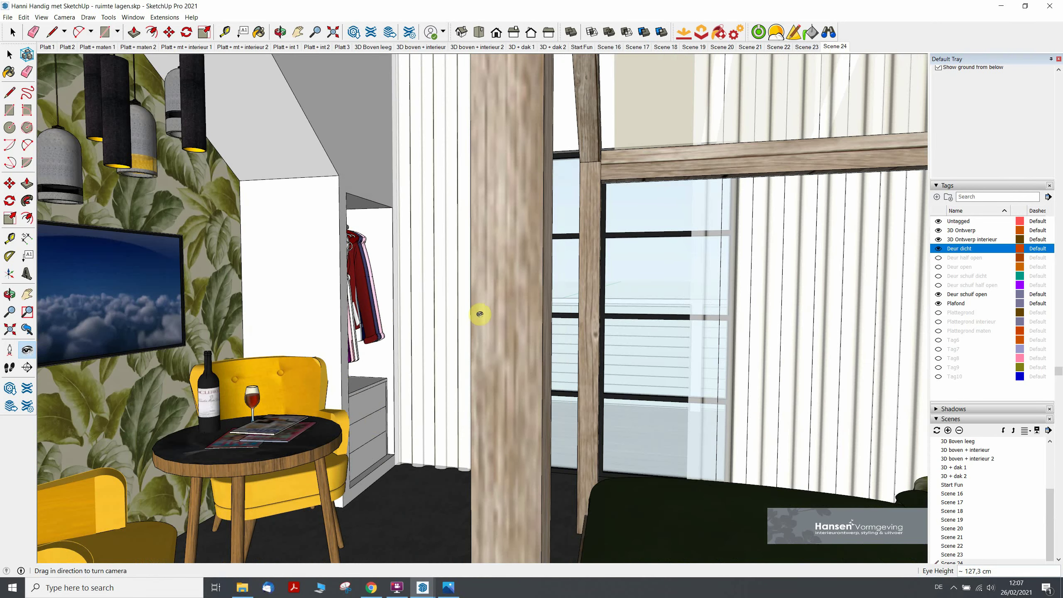
{"action": "left_click_drag", "start_coordinate": [481, 315], "coordinate": [365, 332]}
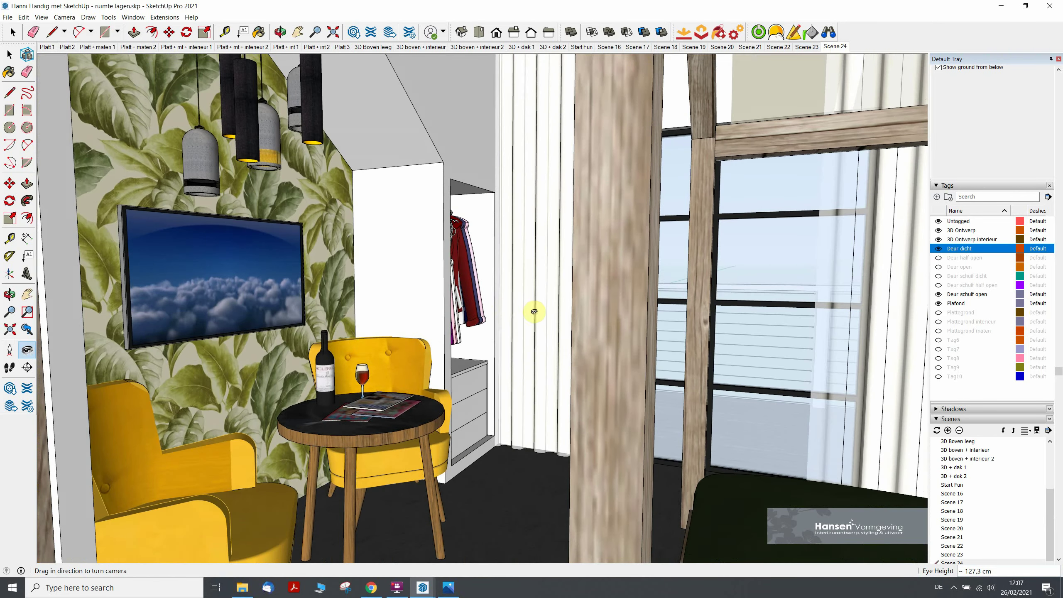
{"action": "mouse_move", "coordinate": [536, 308]}
{"action": "left_mouse_down"}
{"action": "mouse_move", "coordinate": [503, 238]}
{"action": "mouse_move", "coordinate": [435, 304]}
{"action": "left_mouse_up"}
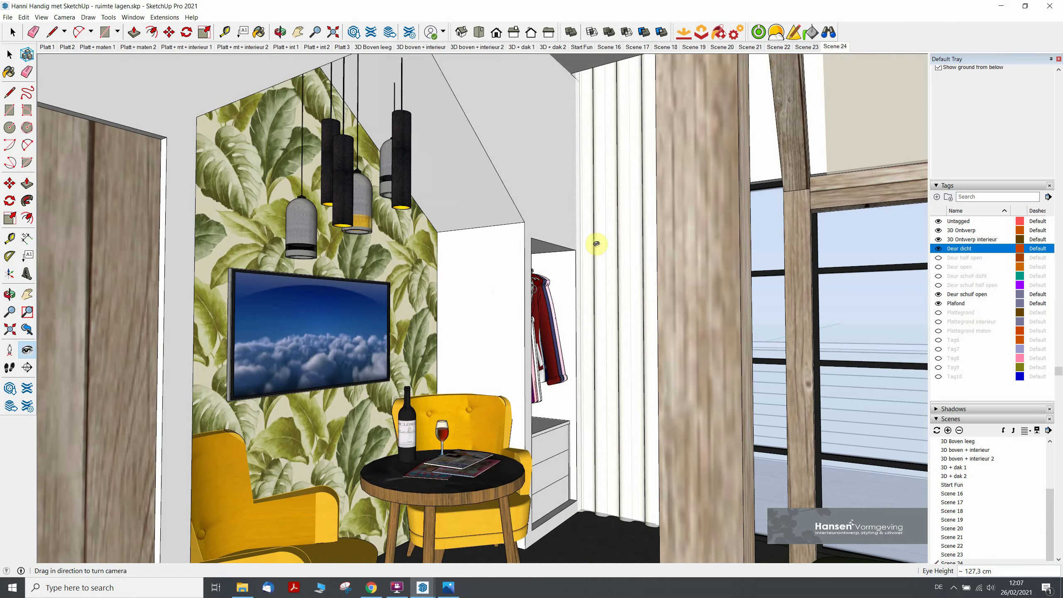
{"action": "left_click_drag", "start_coordinate": [561, 289], "coordinate": [503, 293]}
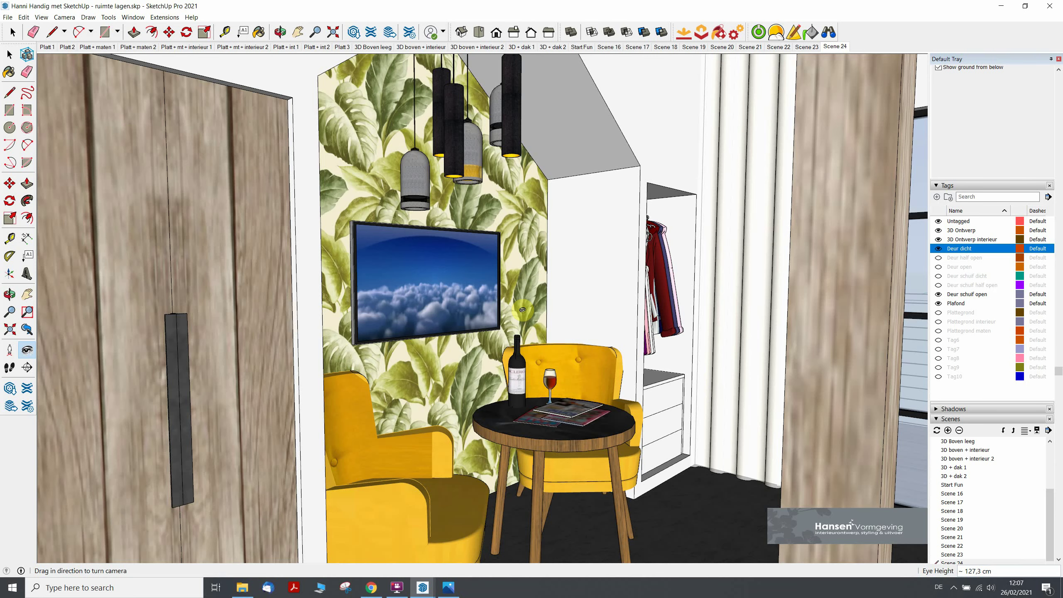
{"action": "mouse_move", "coordinate": [692, 261]}
{"action": "left_mouse_down"}
{"action": "mouse_move", "coordinate": [809, 246]}
{"action": "mouse_move", "coordinate": [641, 311]}
{"action": "mouse_move", "coordinate": [759, 282]}
{"action": "left_mouse_up"}
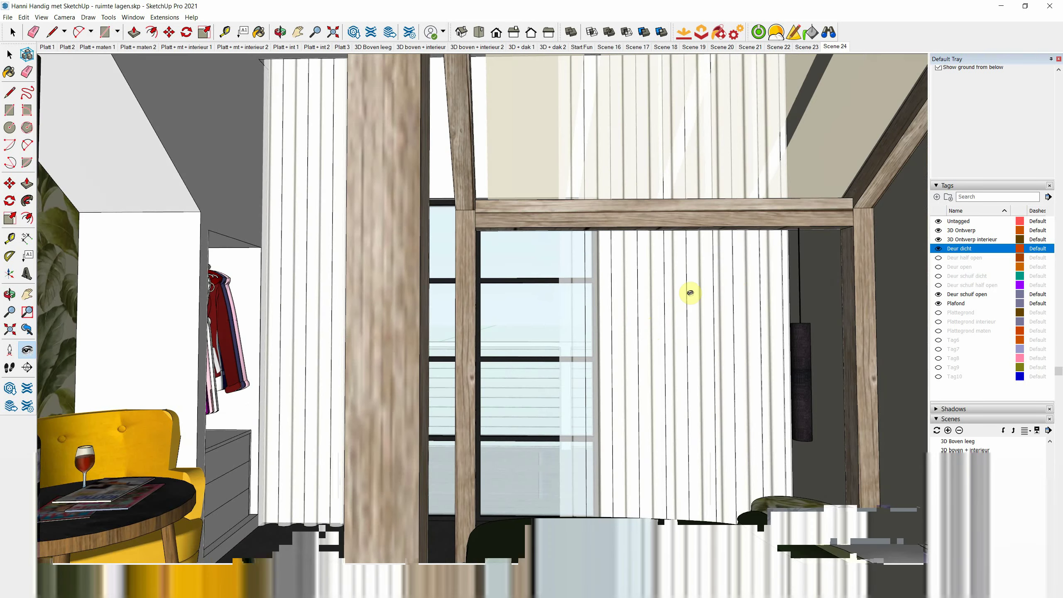